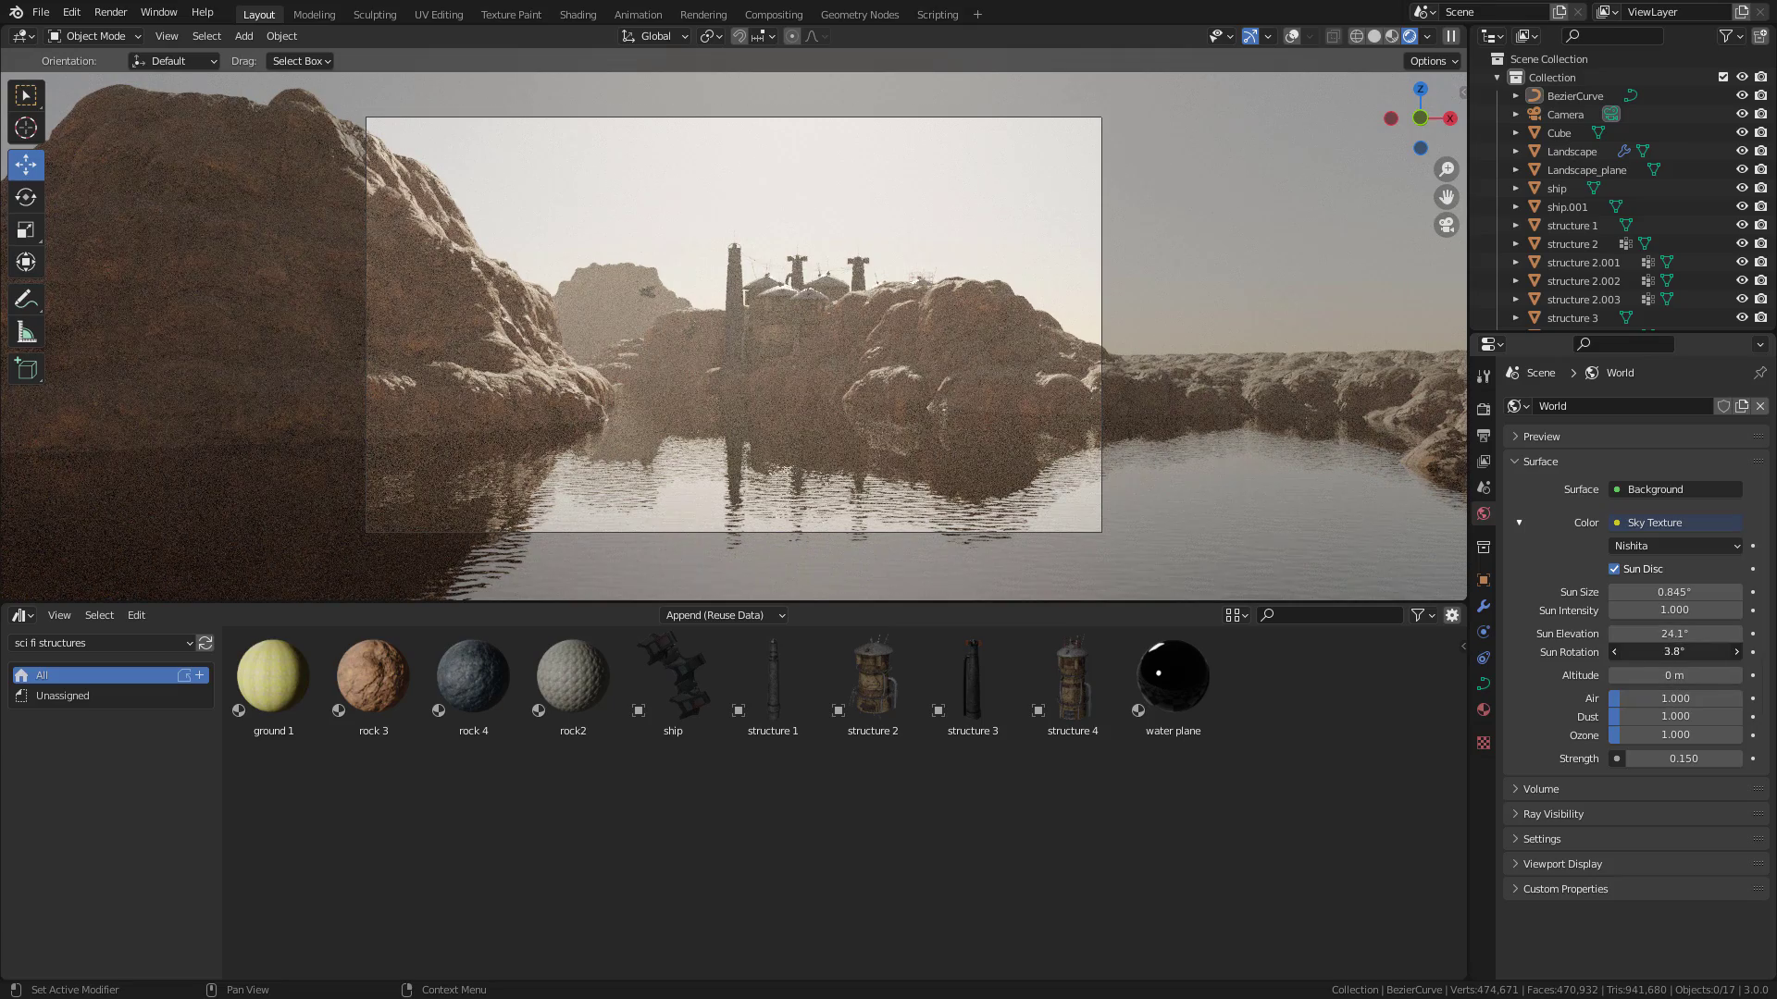
Decrease the sun rotation of the world's sky texture
{"action": "left_click_drag", "start_coordinate": [1666, 652], "coordinate": [1610, 651]}
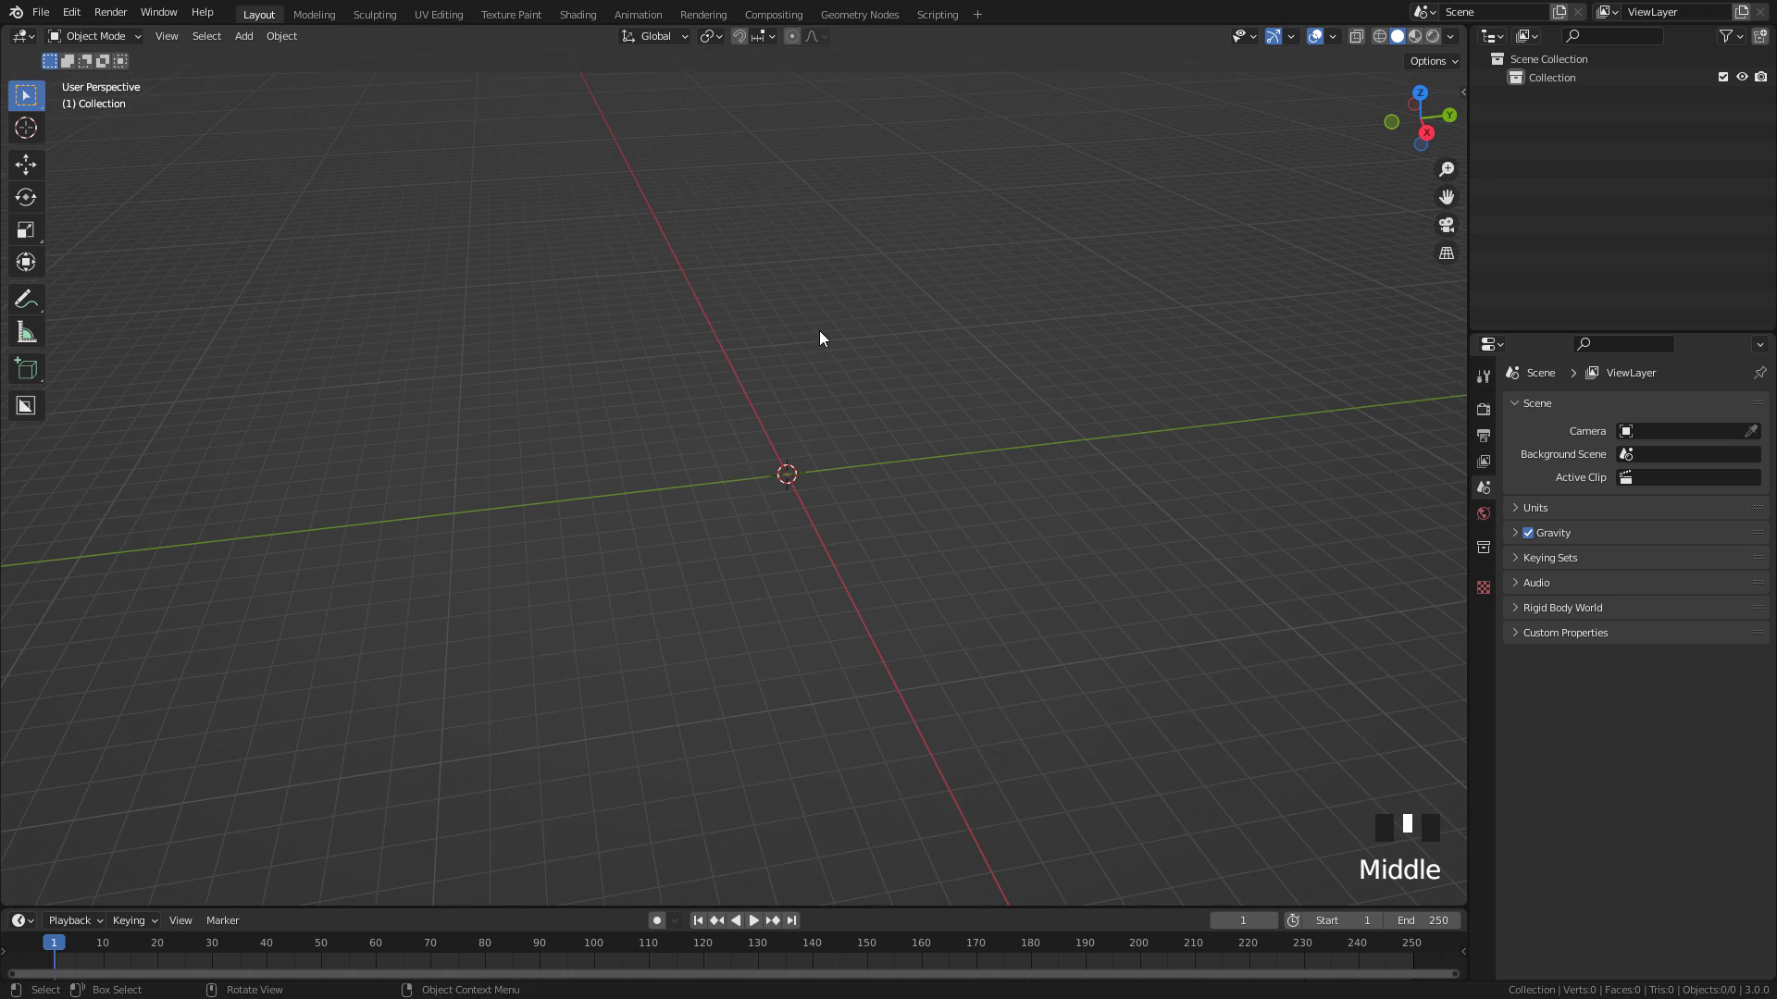
Search the add-on preferences for "lands" to check the A.N.T.Landscape add-on, and close the preferences
{"action": "left_click", "coordinate": [74, 14]}
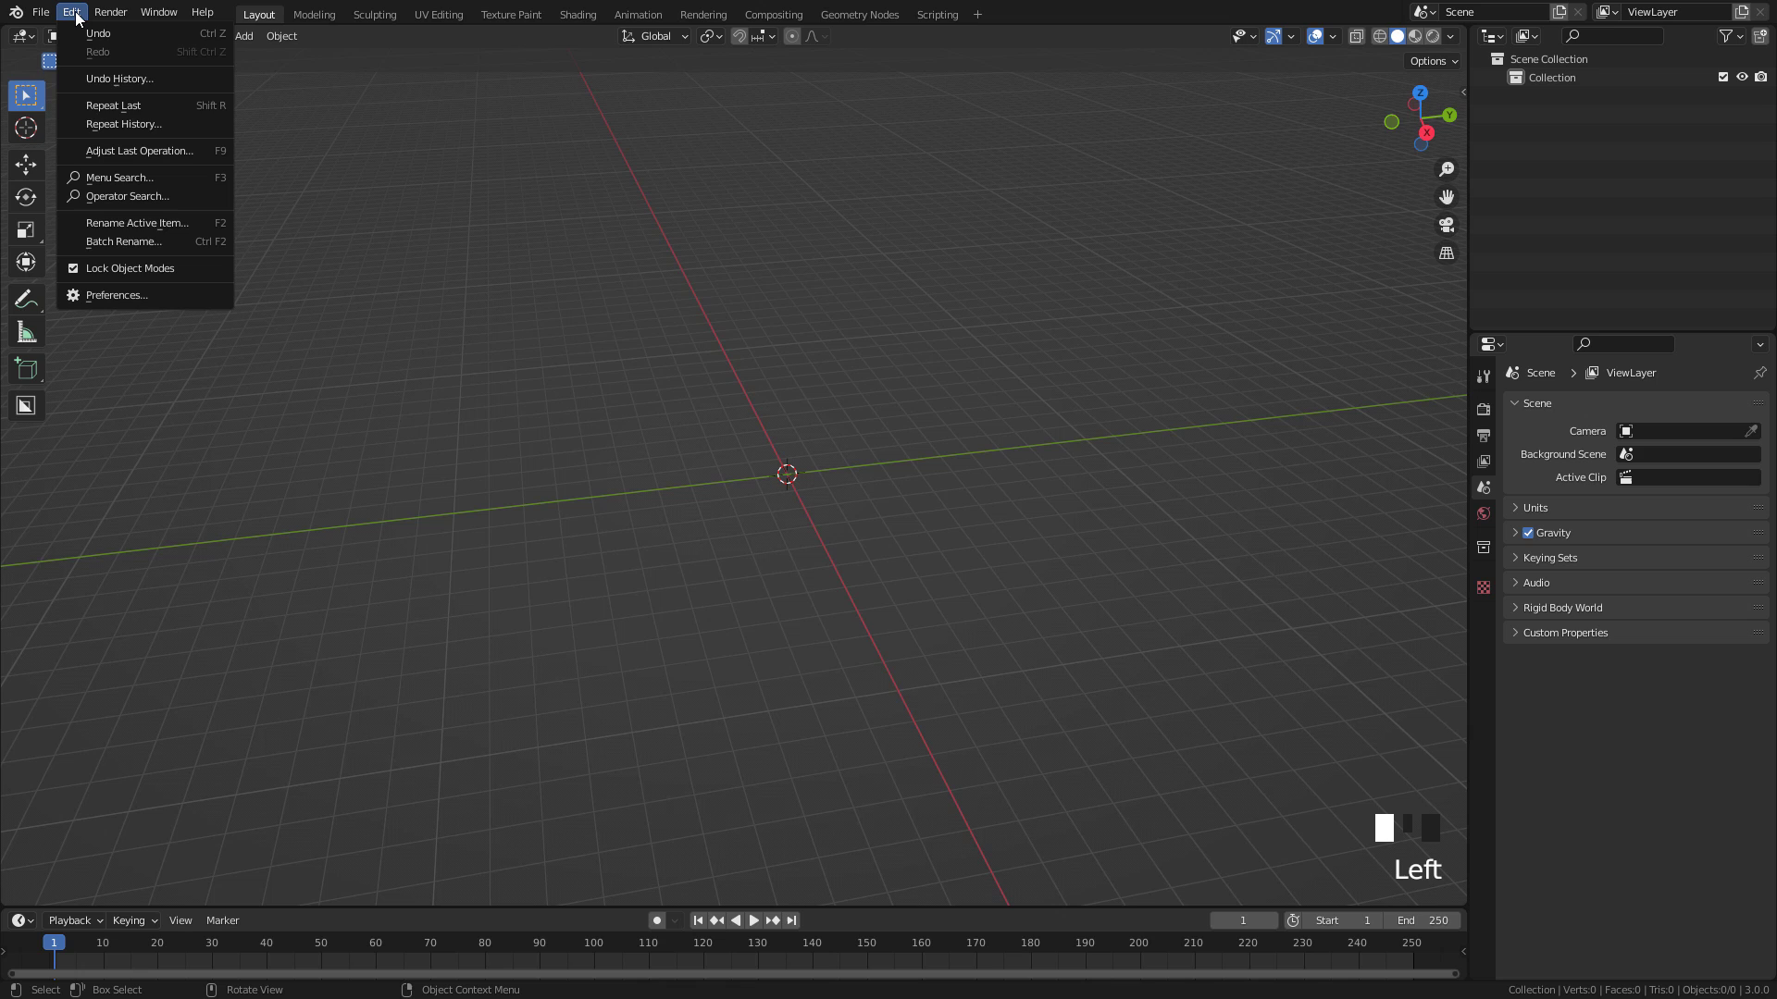
{"action": "left_click", "coordinate": [134, 294]}
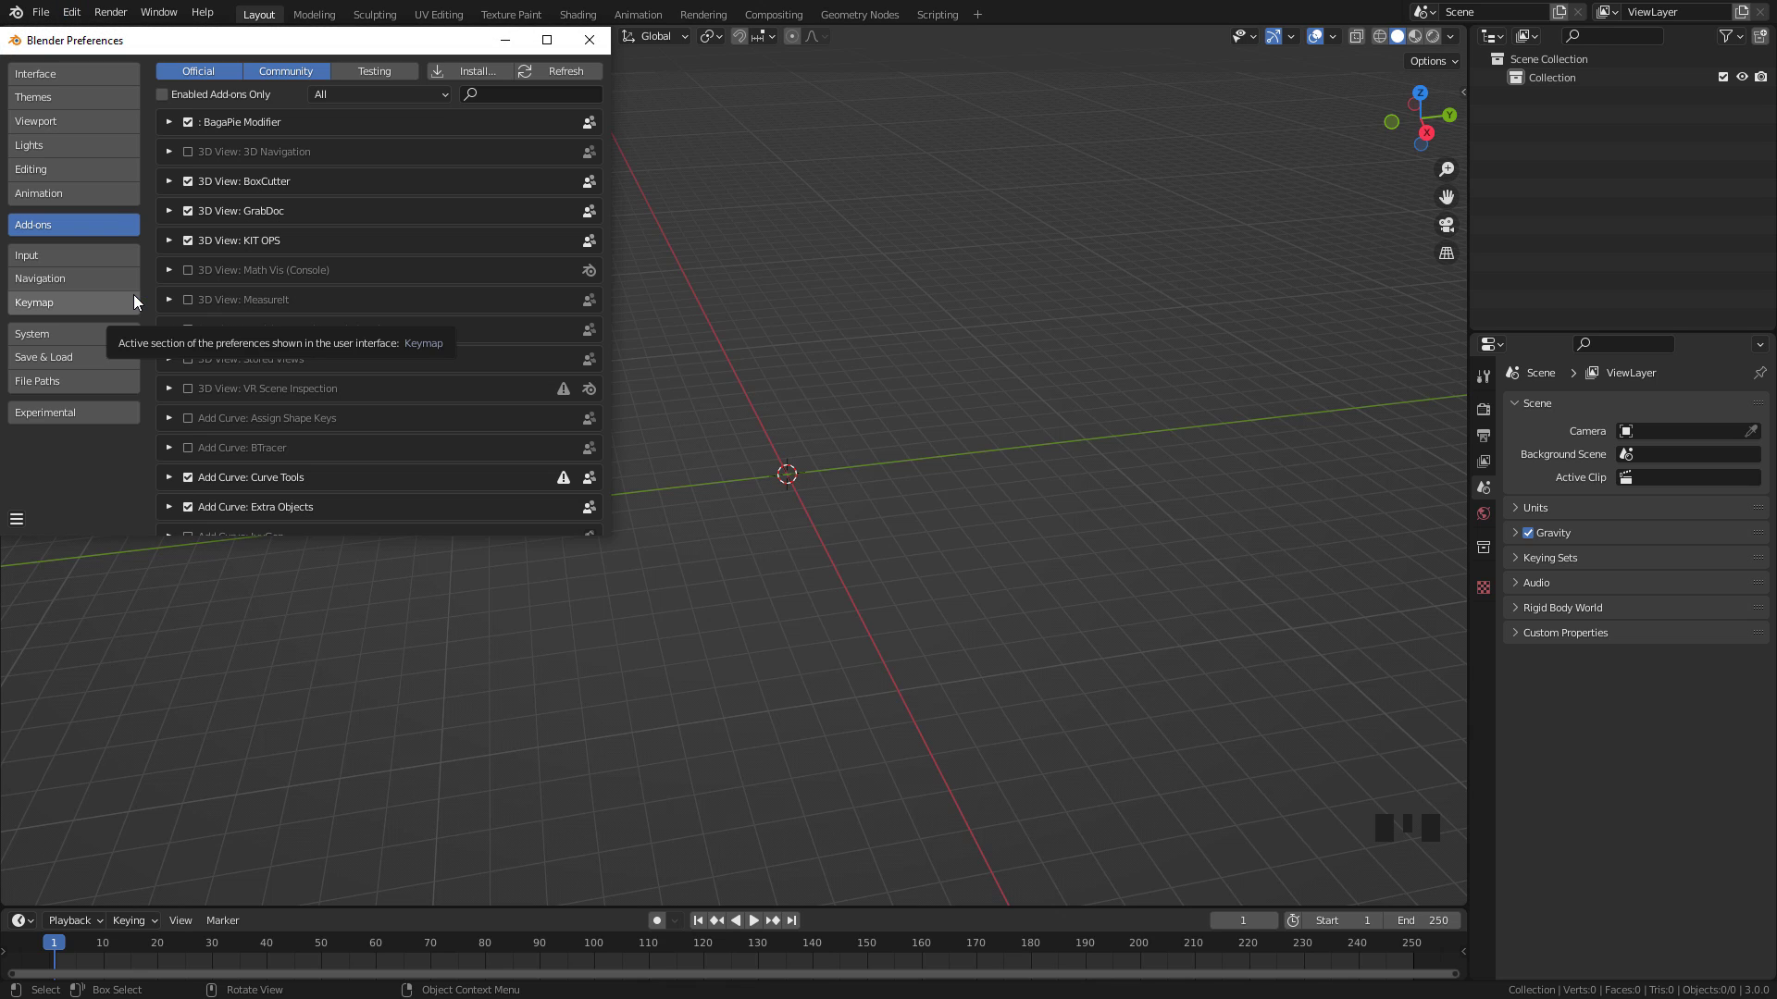
{"action": "left_click", "coordinate": [499, 97]}
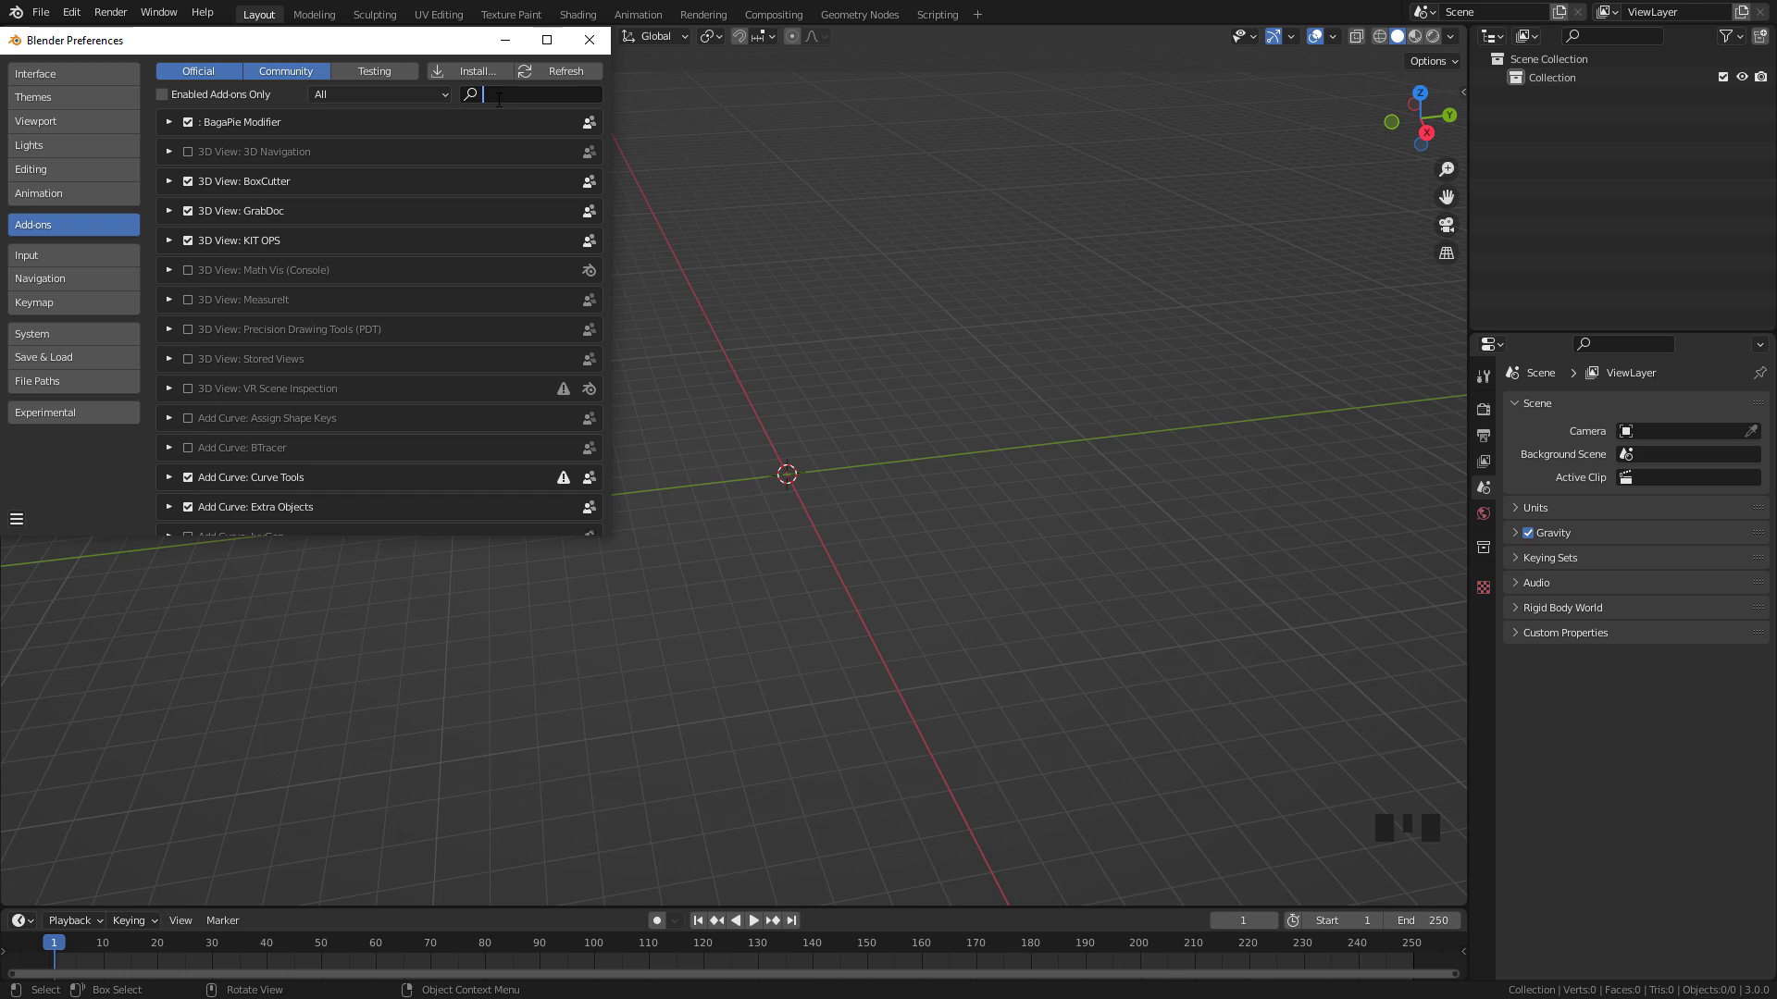
{"action": "type", "text": "lands"}
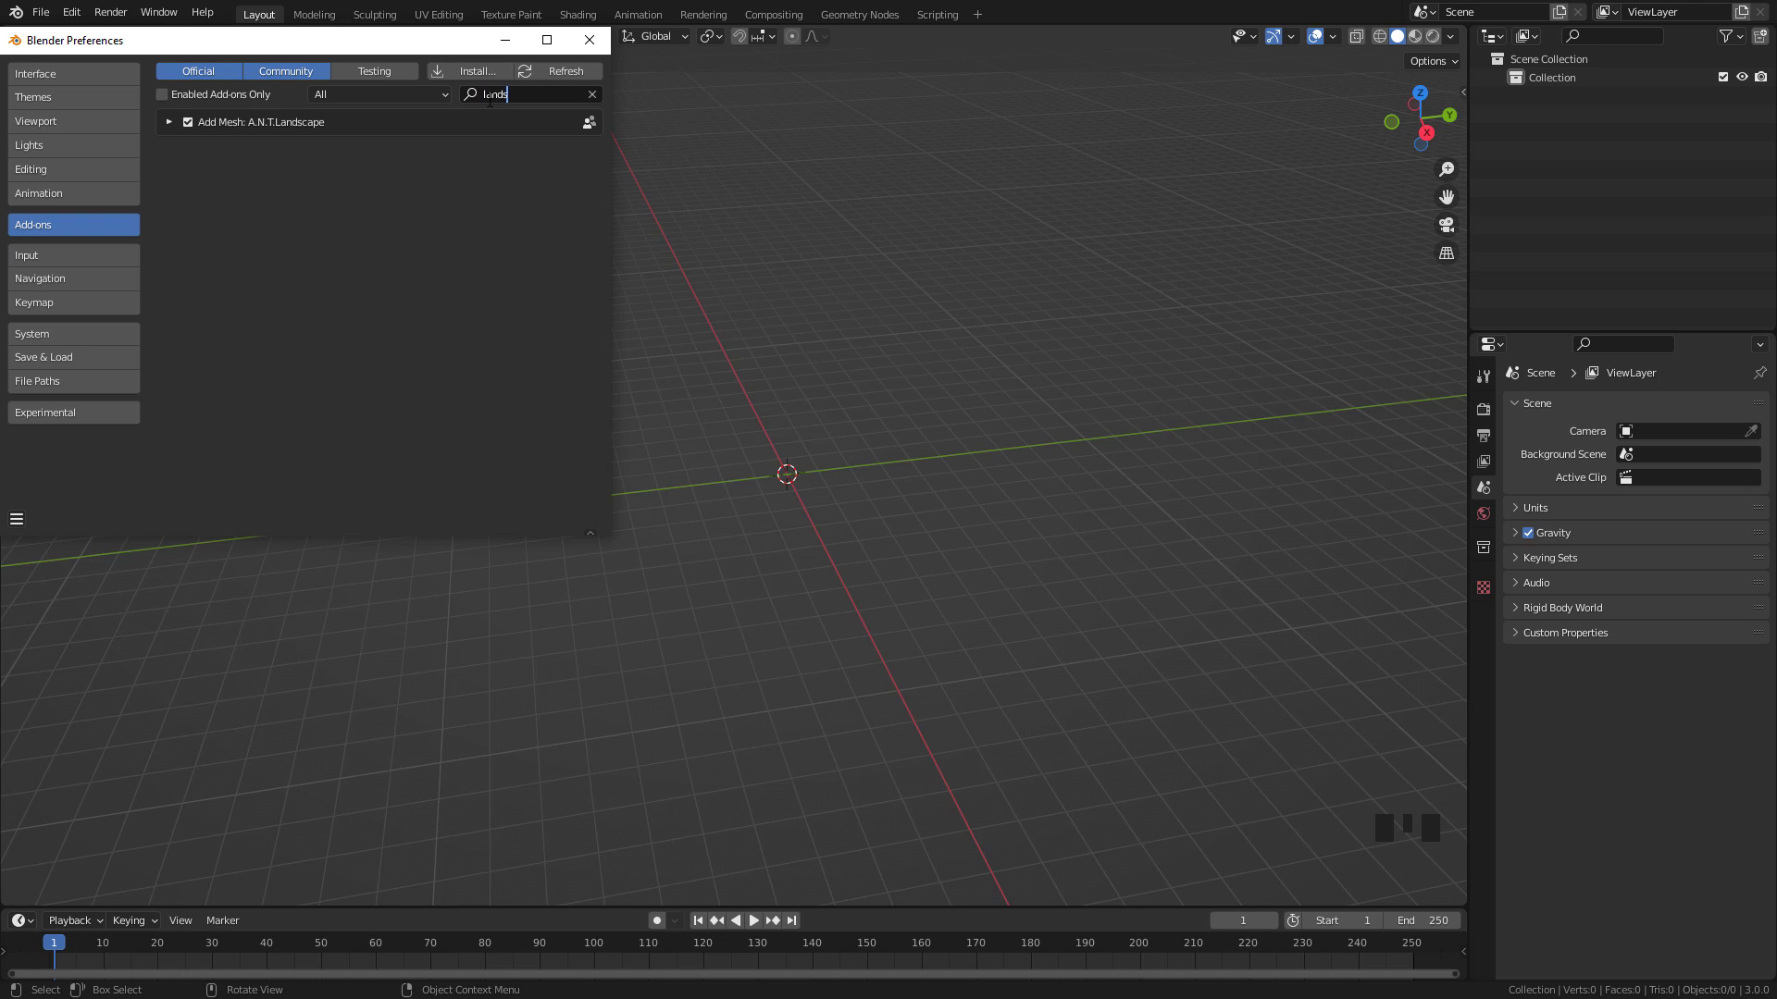
{"action": "left_click", "coordinate": [589, 39]}
Add a Landscape mesh to the empty scene and expand its generation settings
{"action": "middle_click_drag", "start_coordinate": [846, 431], "coordinate": [812, 432], "text": "shift"}
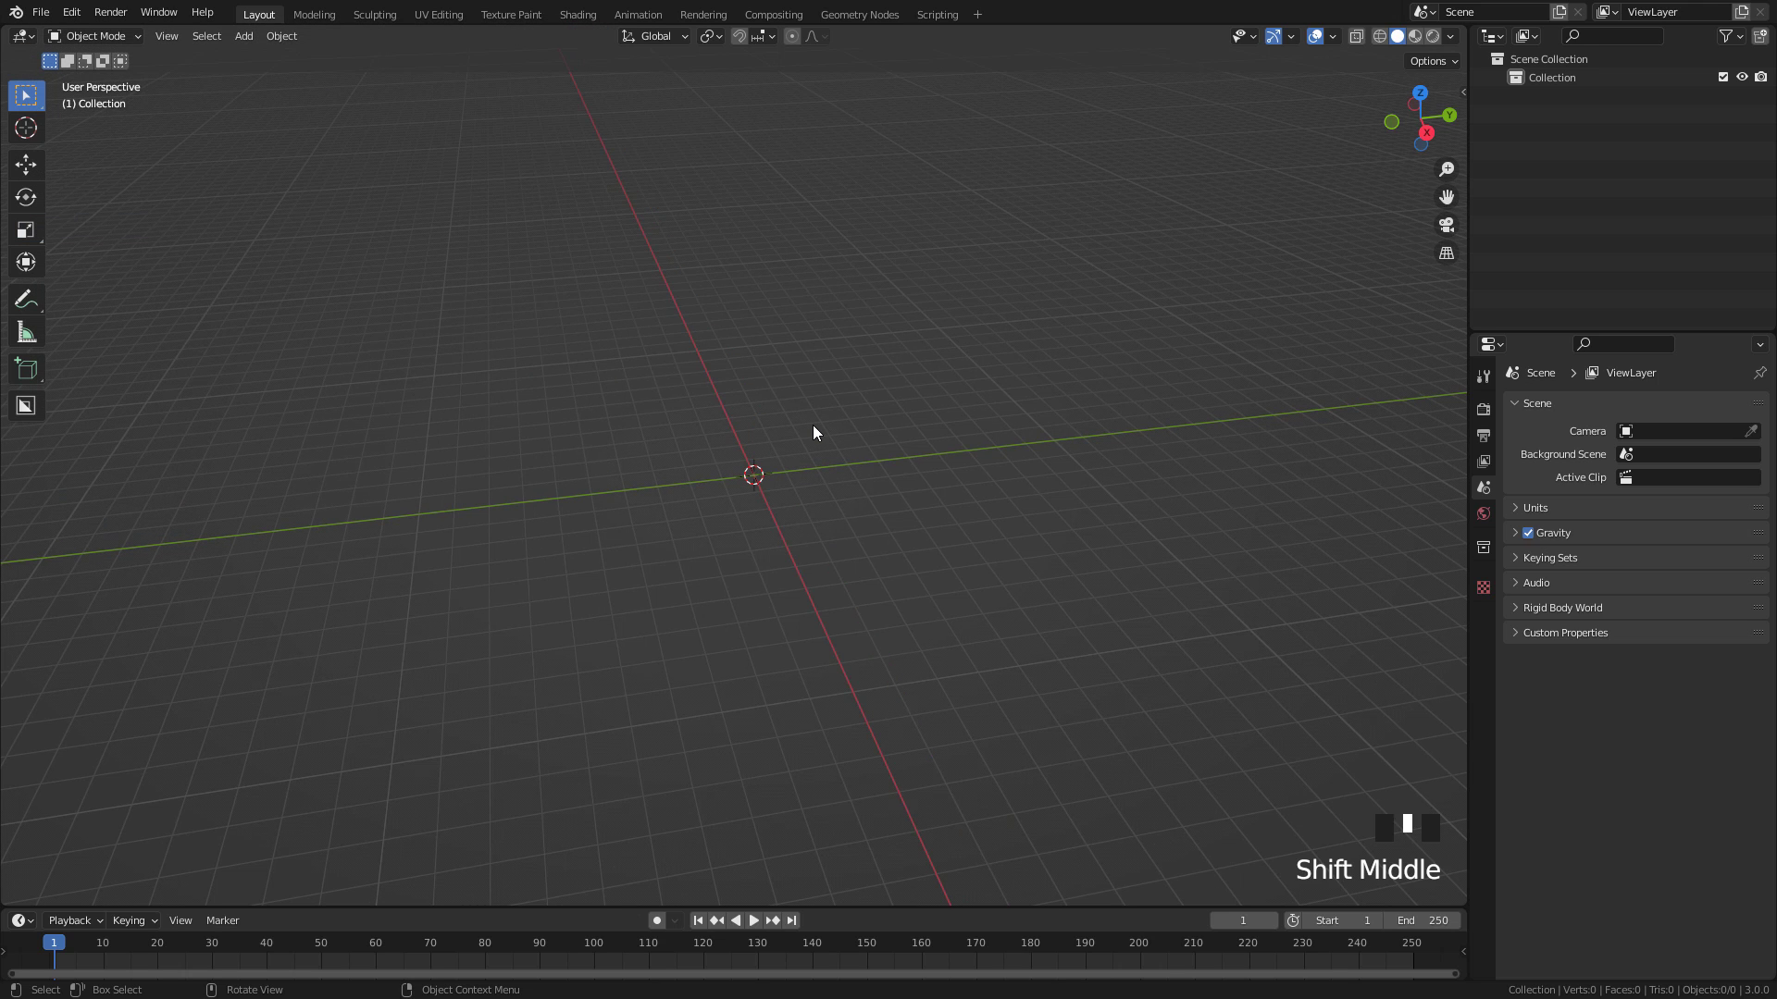
{"action": "key", "text": "shift"}
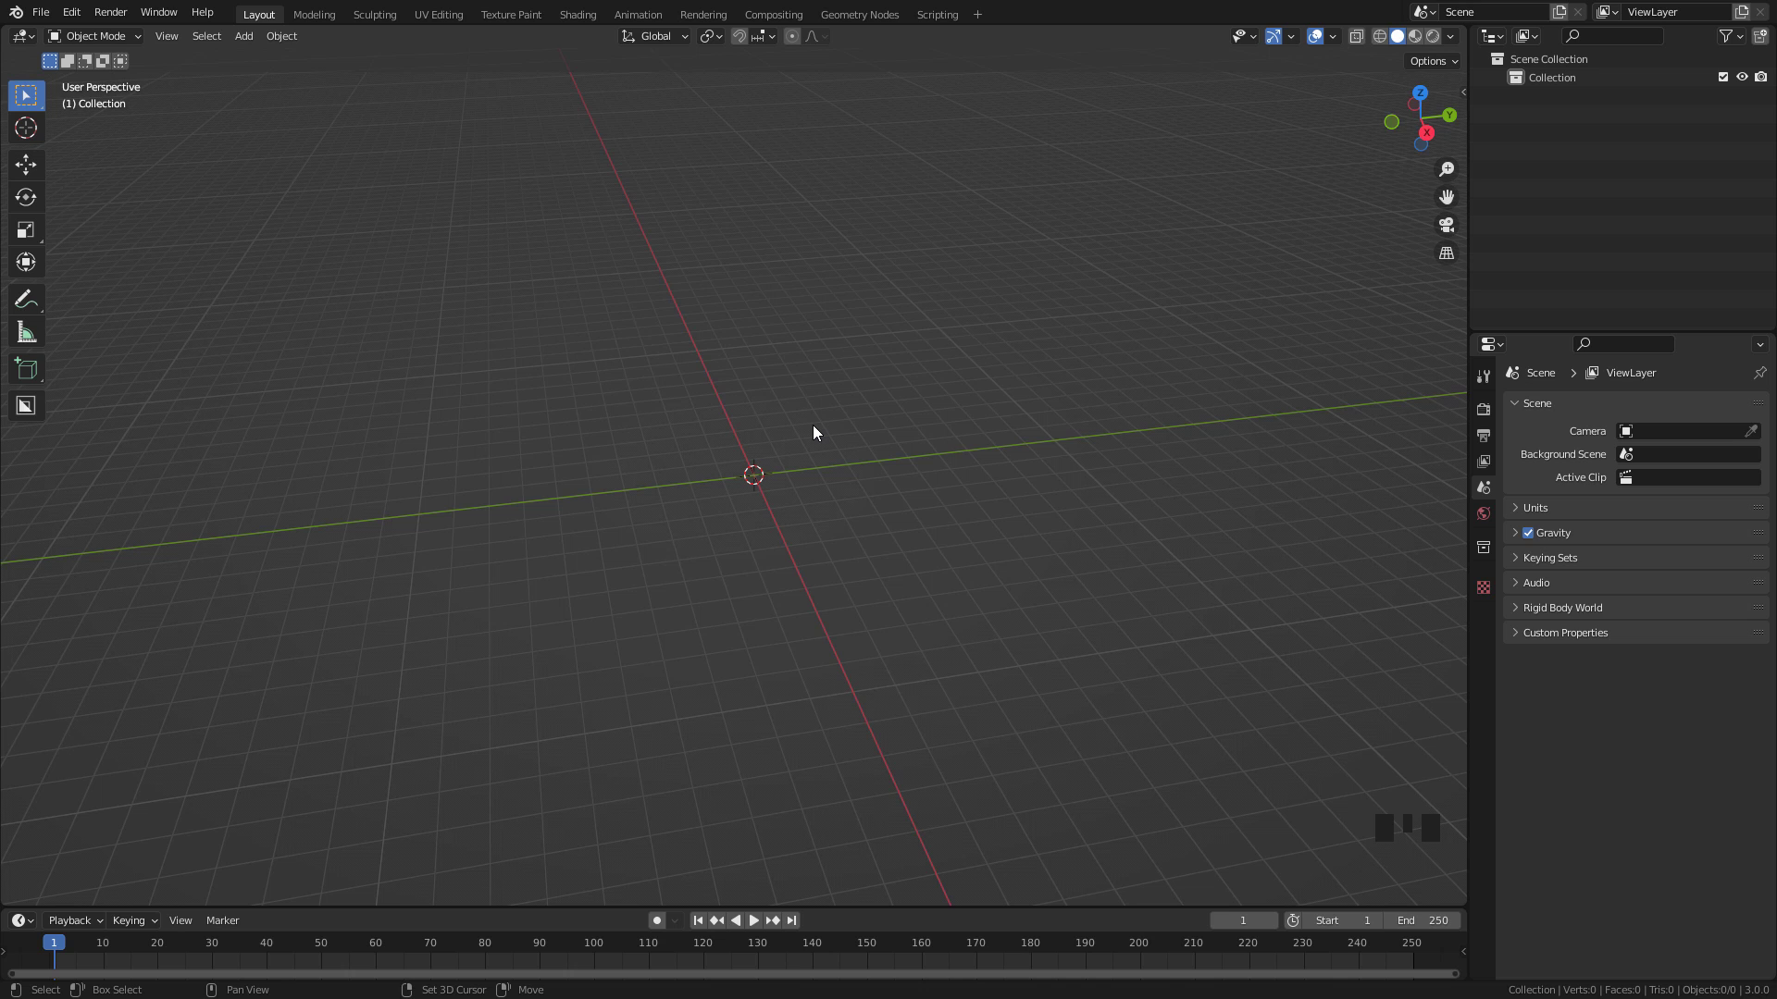
{"action": "key", "text": "shift+a"}
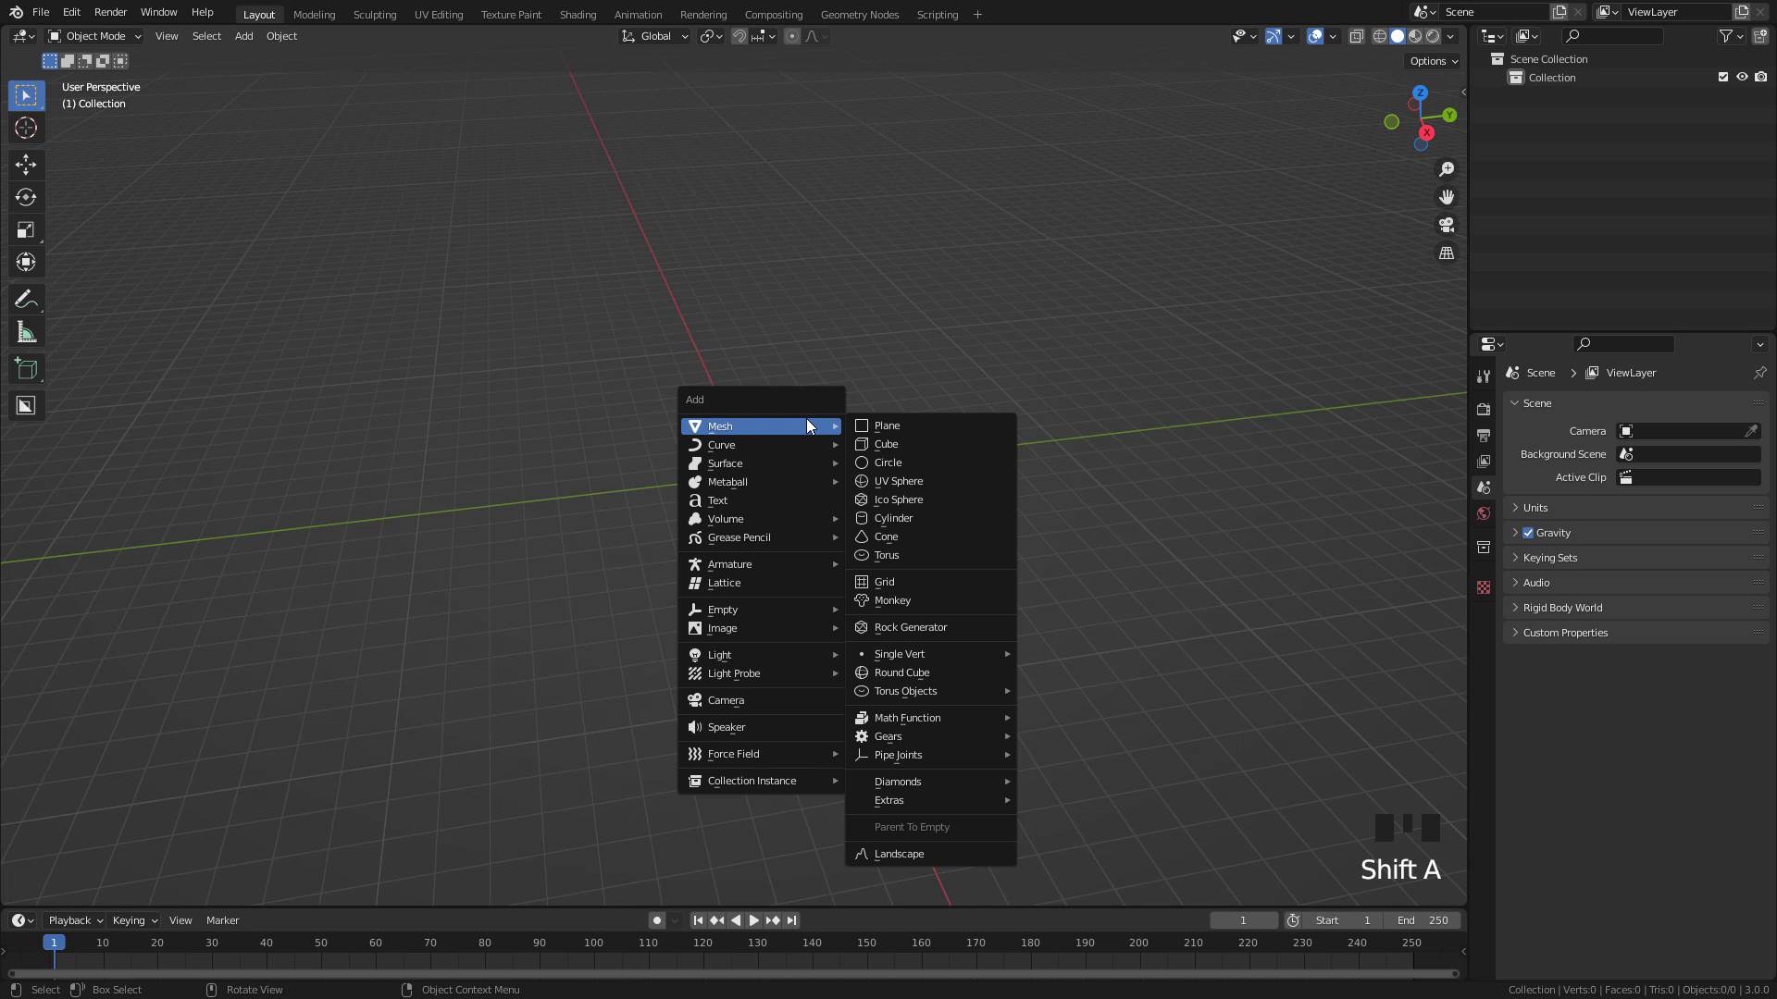
{"action": "left_click", "coordinate": [902, 853]}
{"action": "scroll", "coordinate": [824, 529], "scroll_direction": "up", "scroll_amount": 6}
{"action": "middle_click_drag", "start_coordinate": [825, 530], "coordinate": [82, 896], "text": "shift"}
{"action": "left_click", "coordinate": [73, 891]}
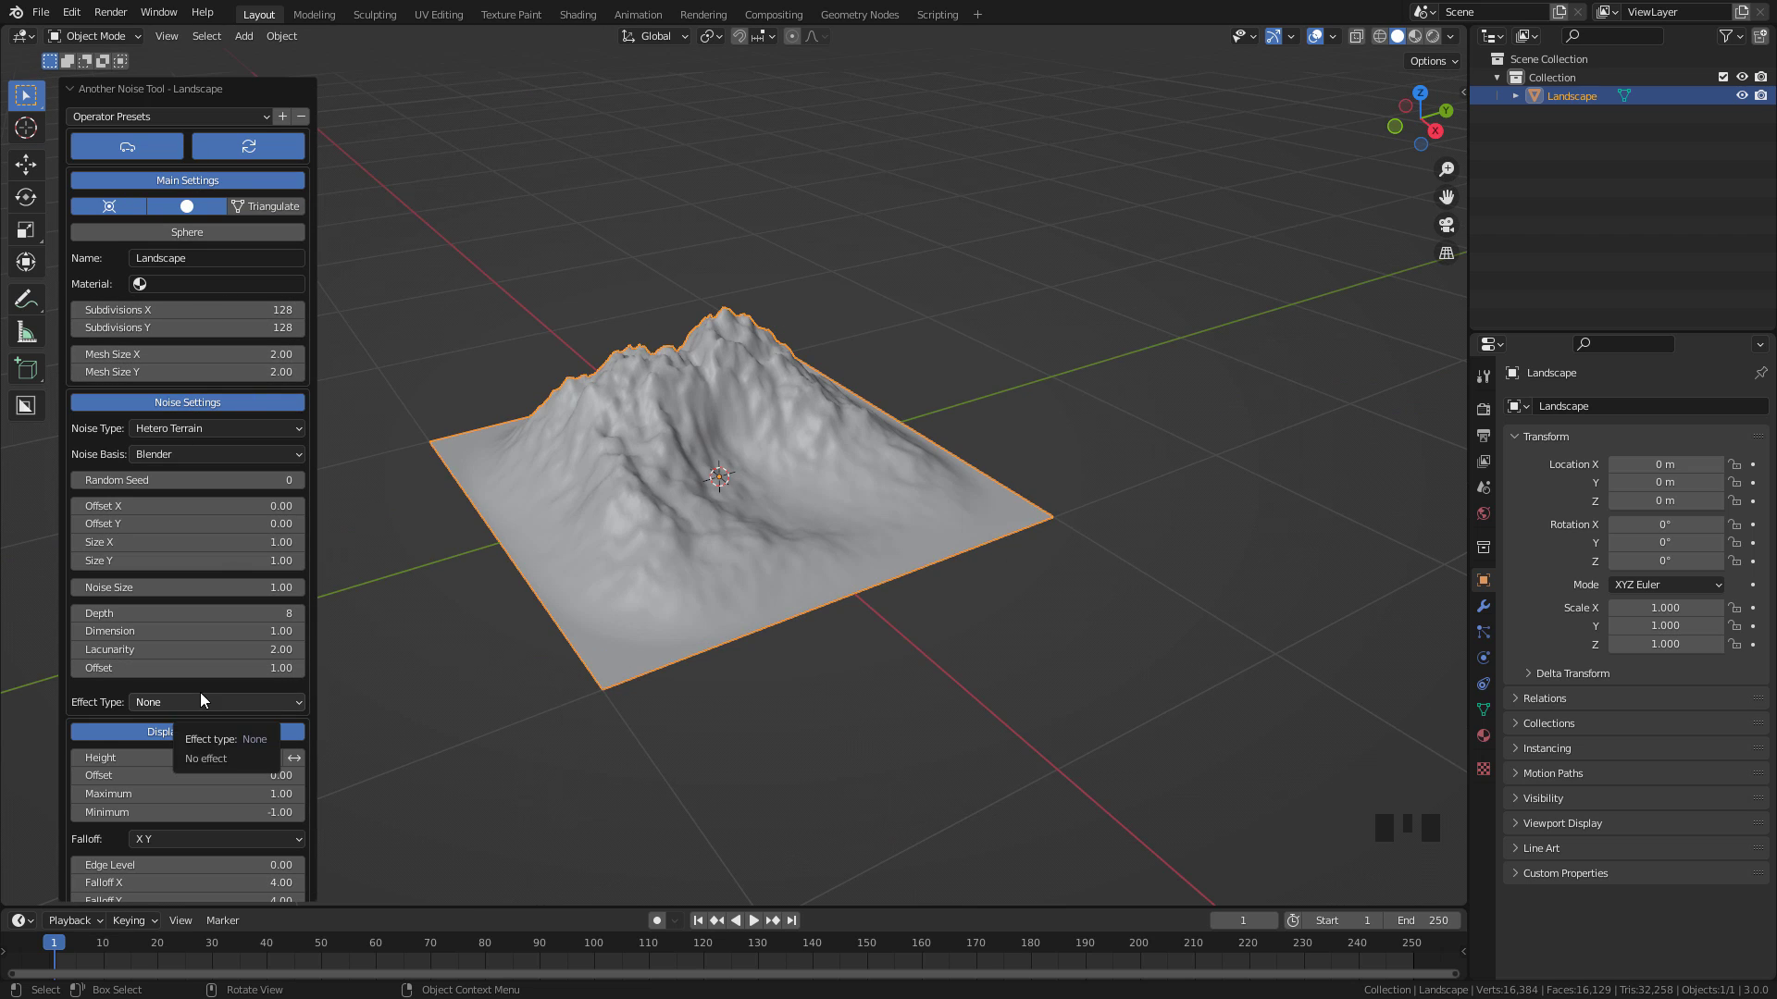
Try the dunes and mountain 1 presets on the landscape and switch the noise type to Turbulence
{"action": "left_click", "coordinate": [139, 117]}
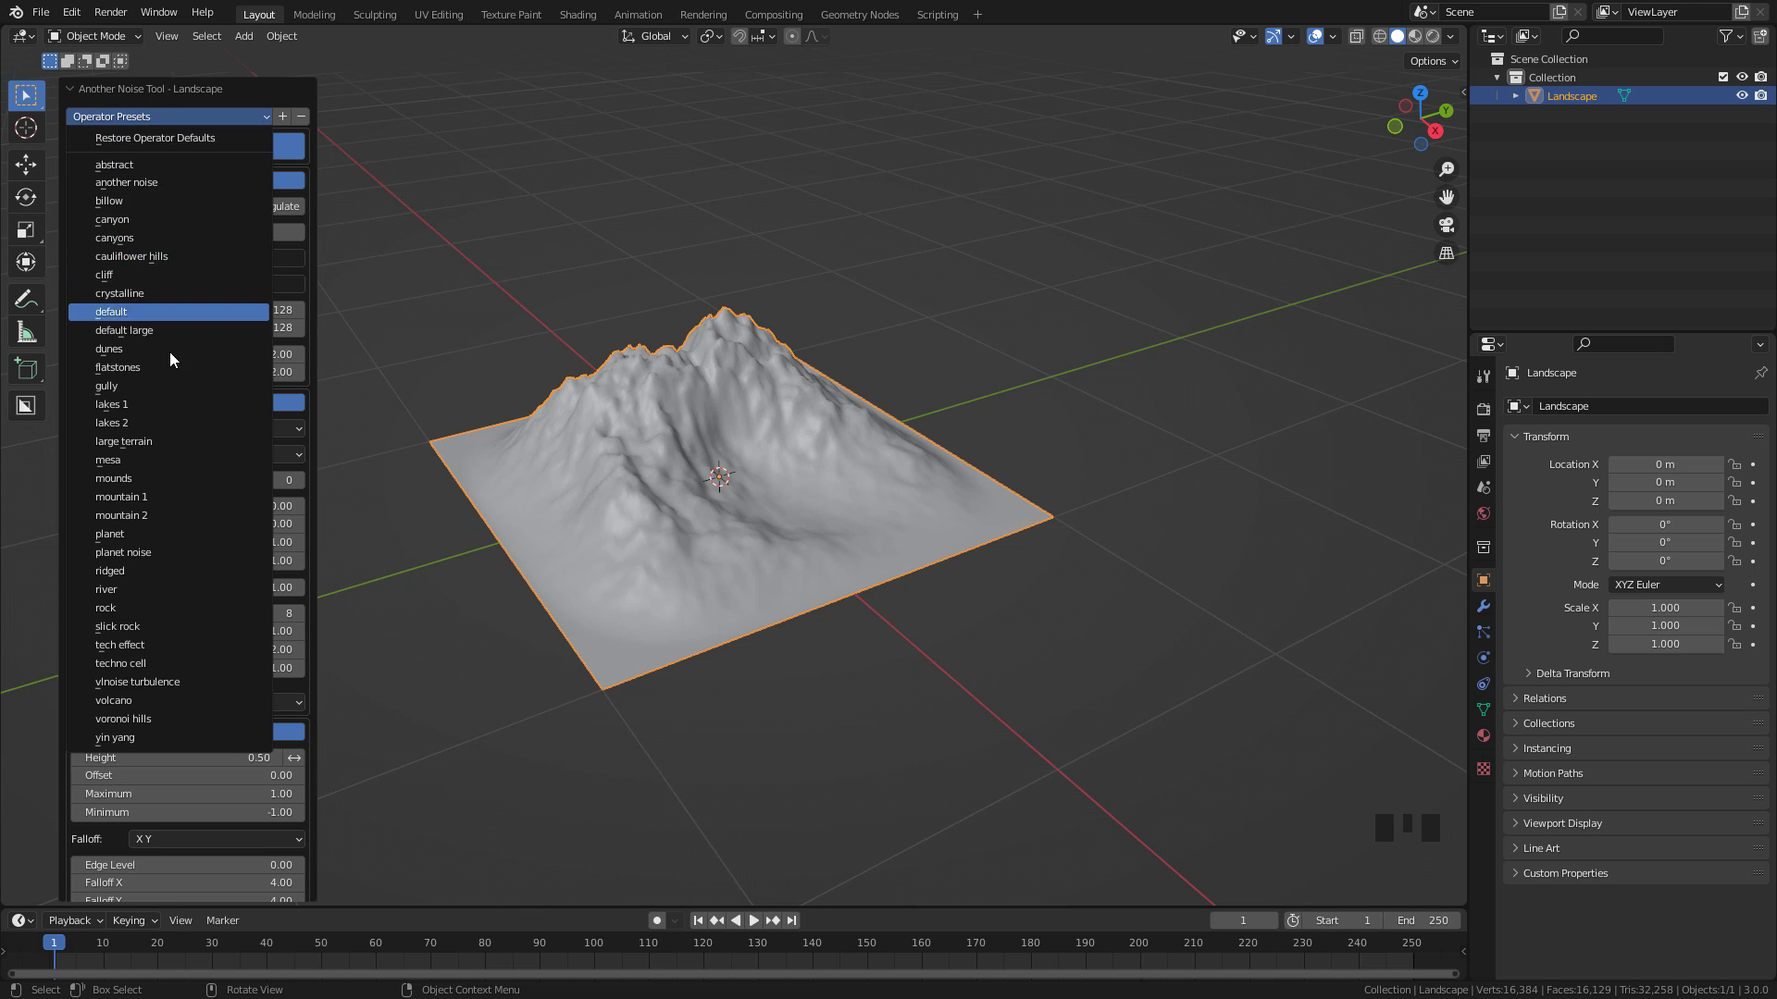
{"action": "left_click", "coordinate": [170, 349]}
{"action": "left_click", "coordinate": [170, 117]}
{"action": "left_click", "coordinate": [168, 497]}
{"action": "left_click", "coordinate": [161, 112]}
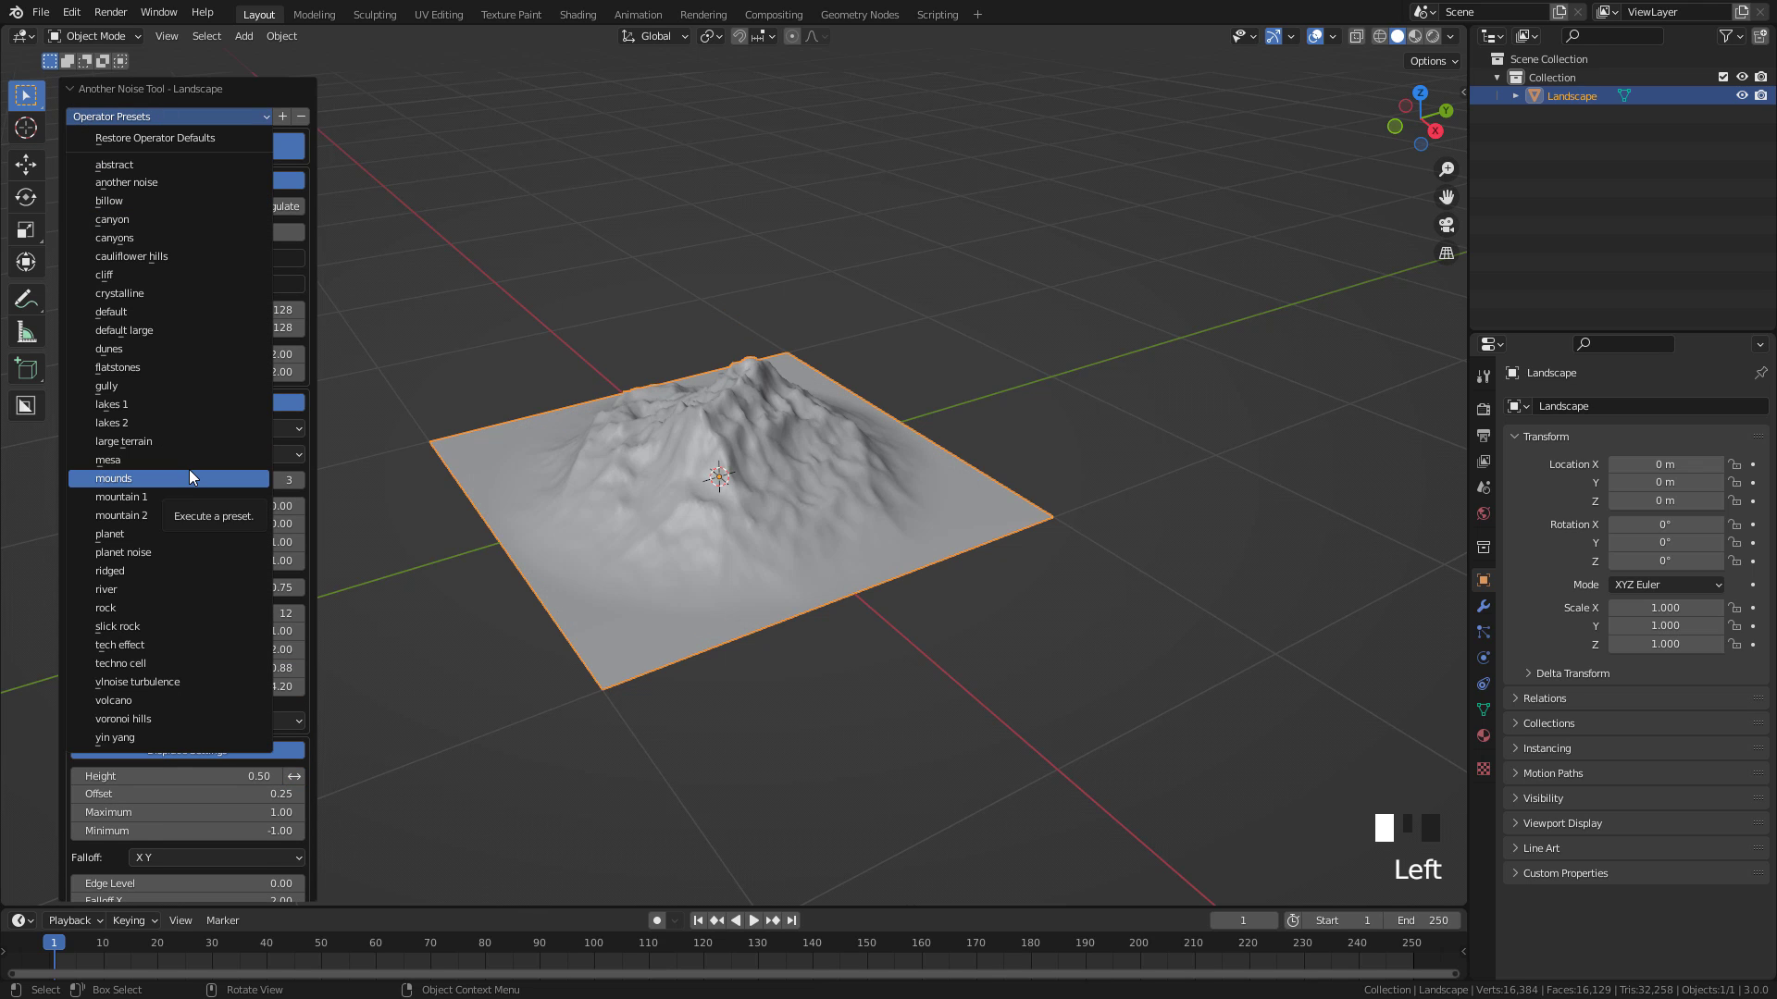
{"action": "left_click", "coordinate": [198, 428]}
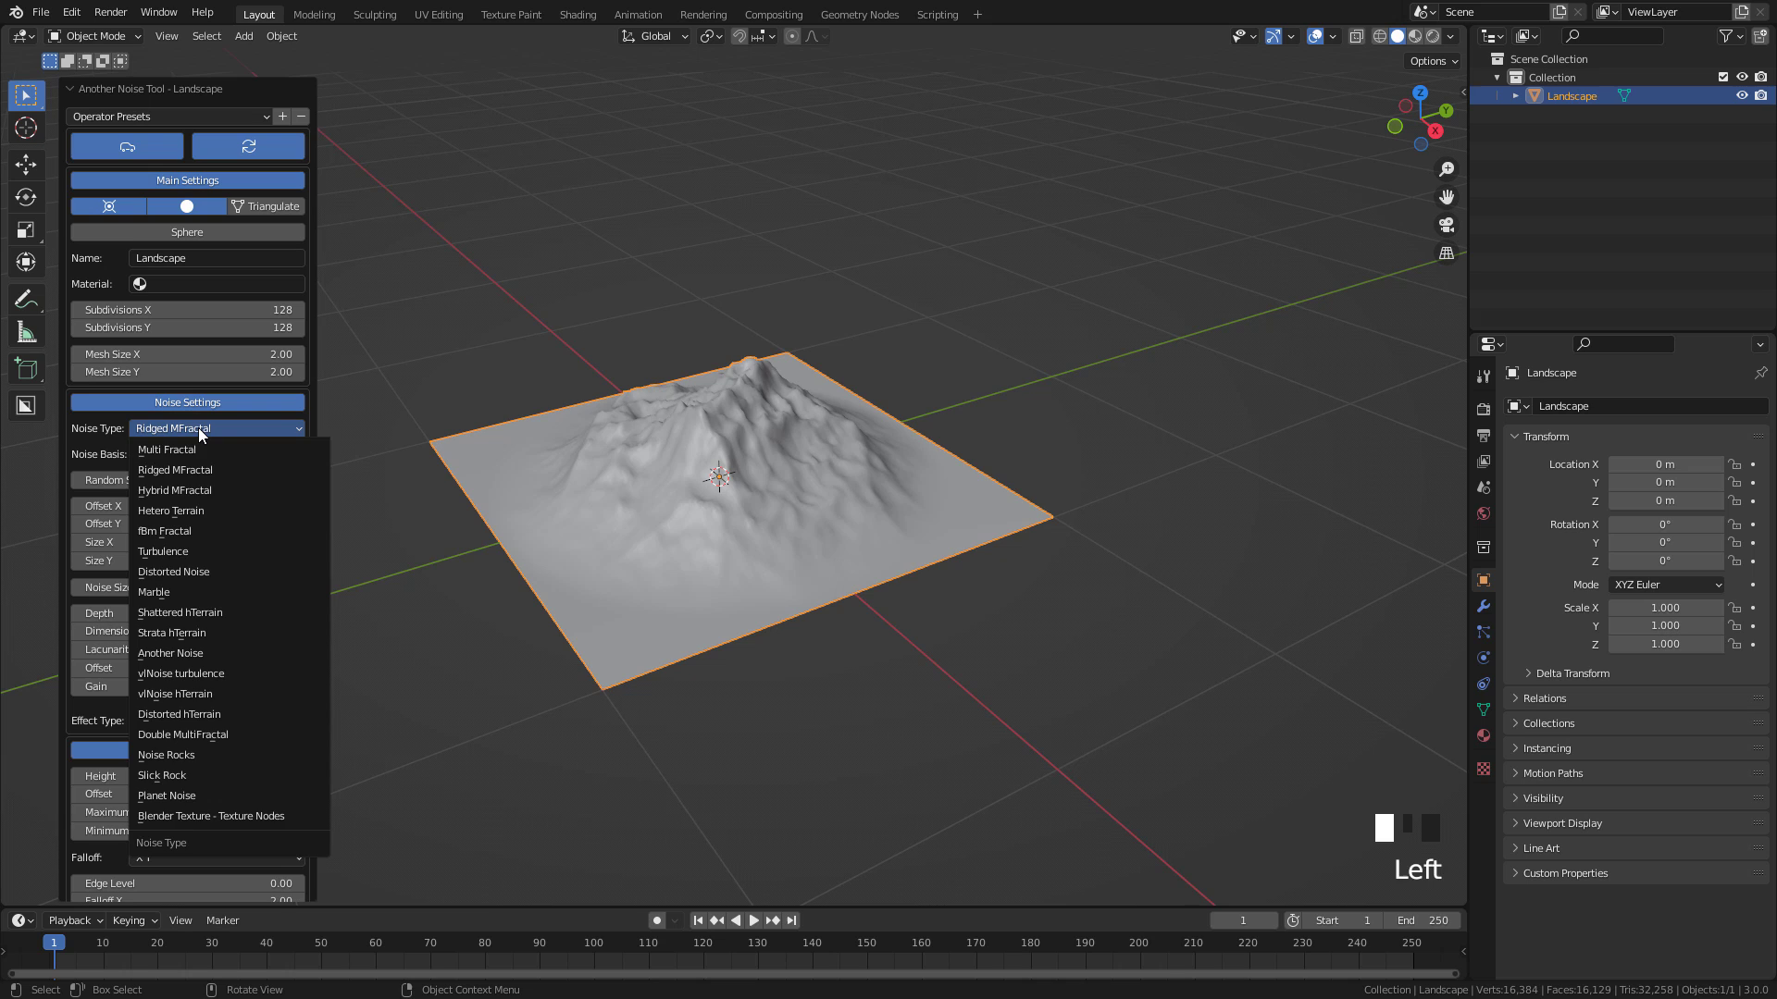
{"action": "left_click", "coordinate": [194, 559]}
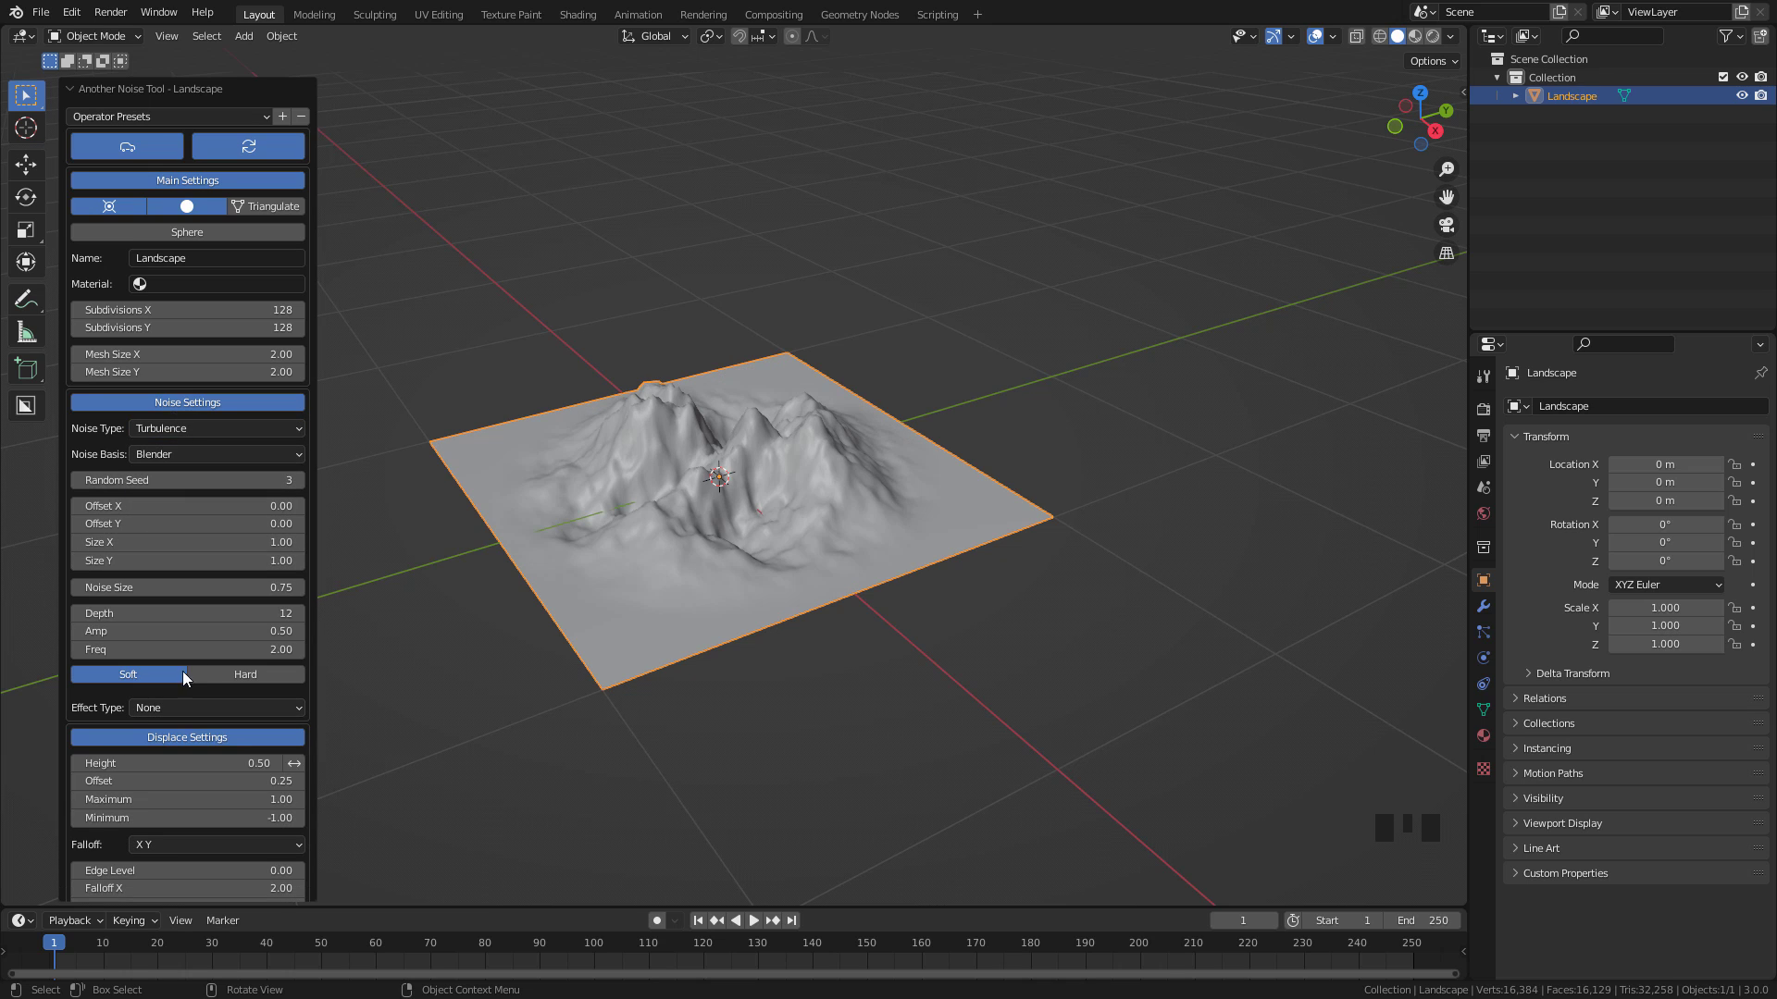
{"action": "scroll", "coordinate": [181, 602], "scroll_direction": "down", "scroll_amount": 5}
{"action": "scroll", "coordinate": [192, 589], "scroll_direction": "up", "scroll_amount": 3}
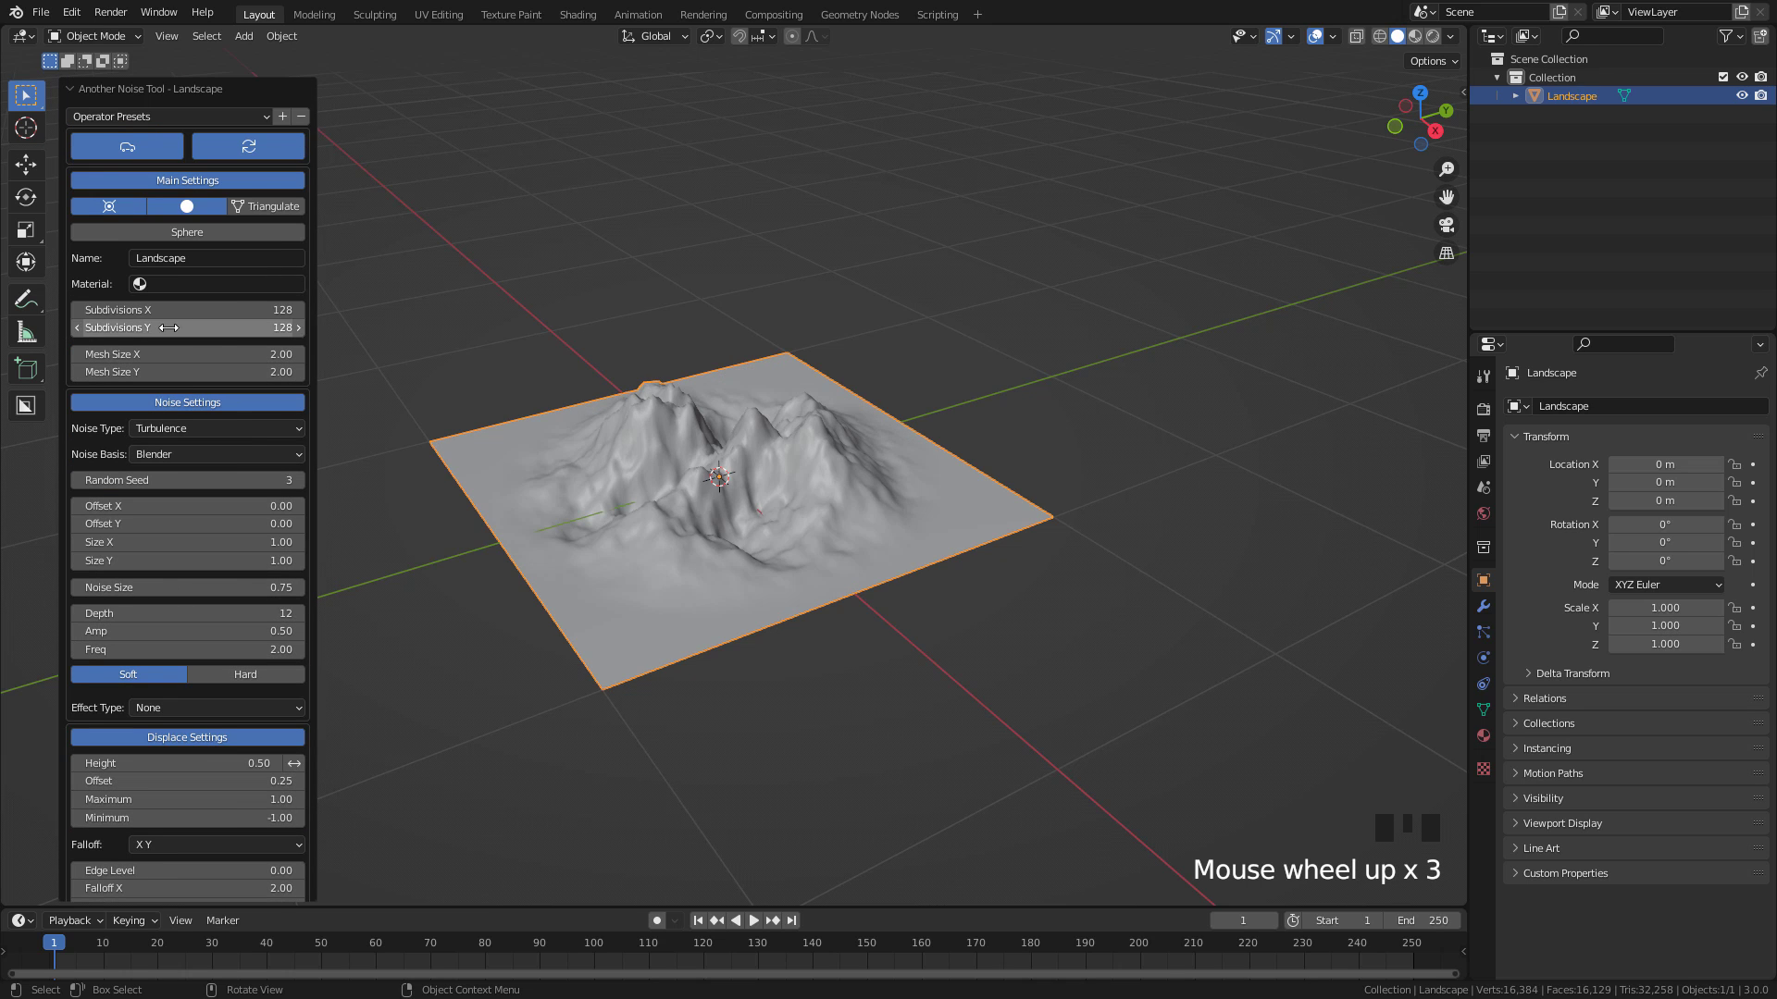
Apply the canyon preset to the landscape and set its X and Y subdivisions to 300
{"action": "left_click", "coordinate": [165, 115]}
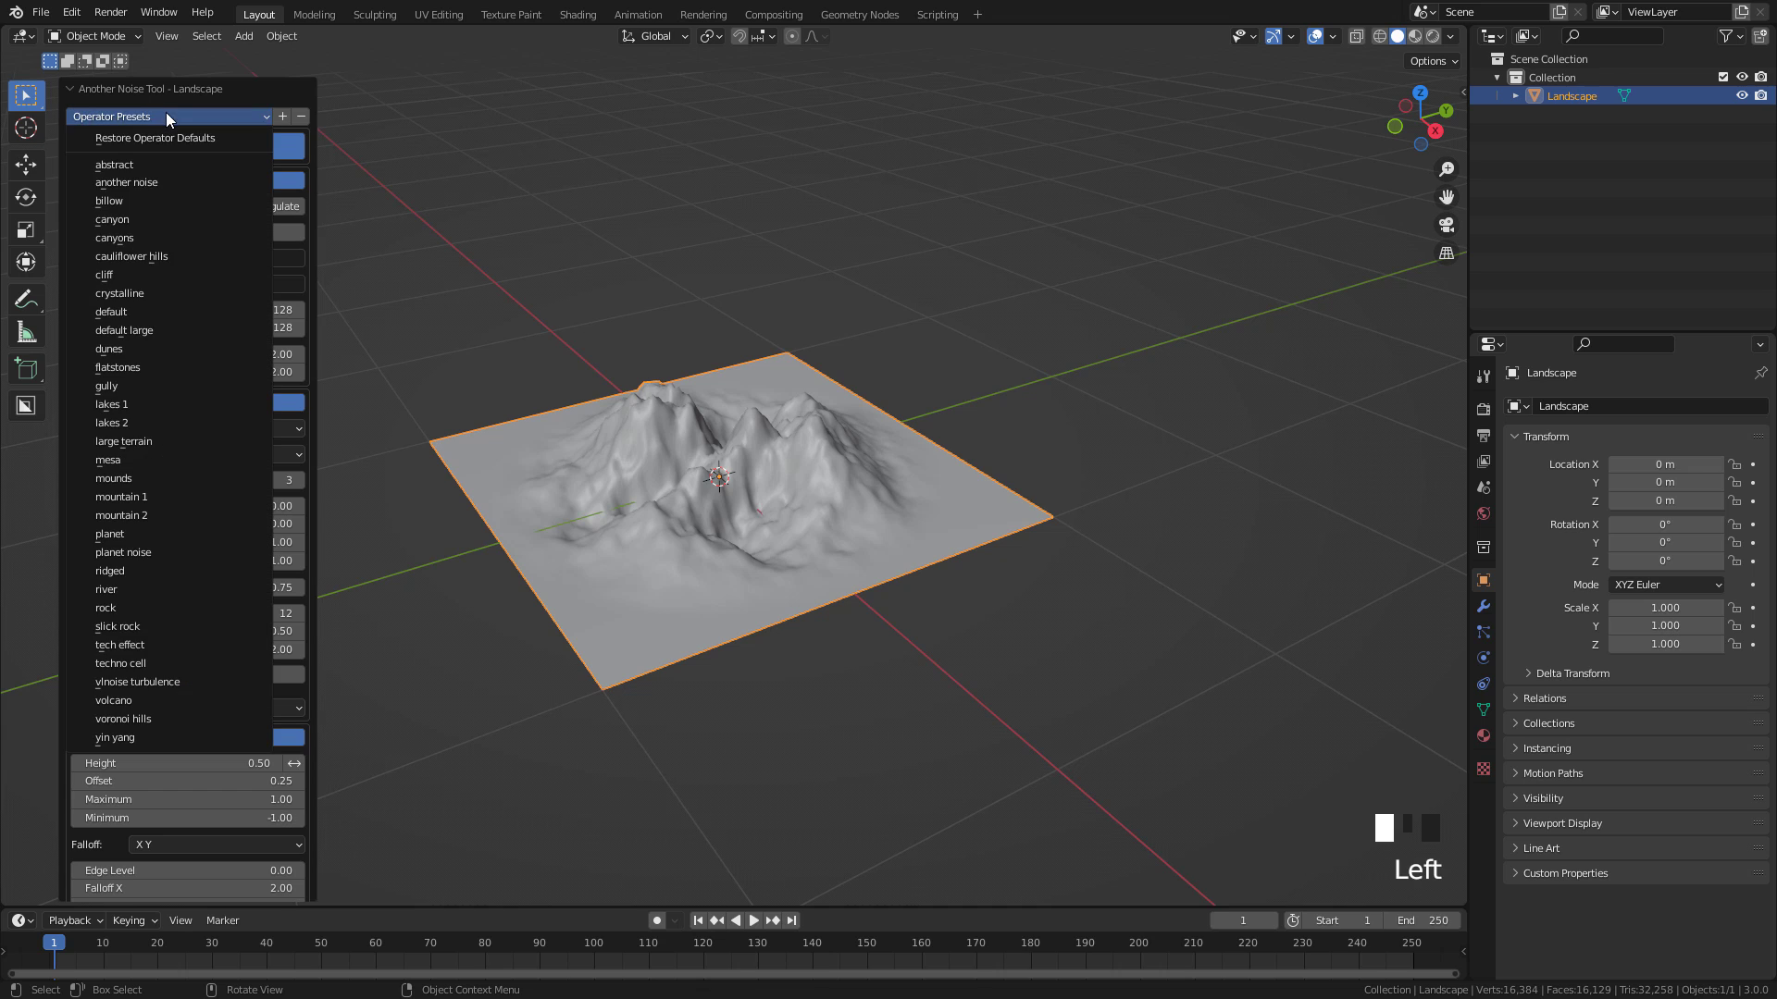
{"action": "left_click", "coordinate": [157, 220]}
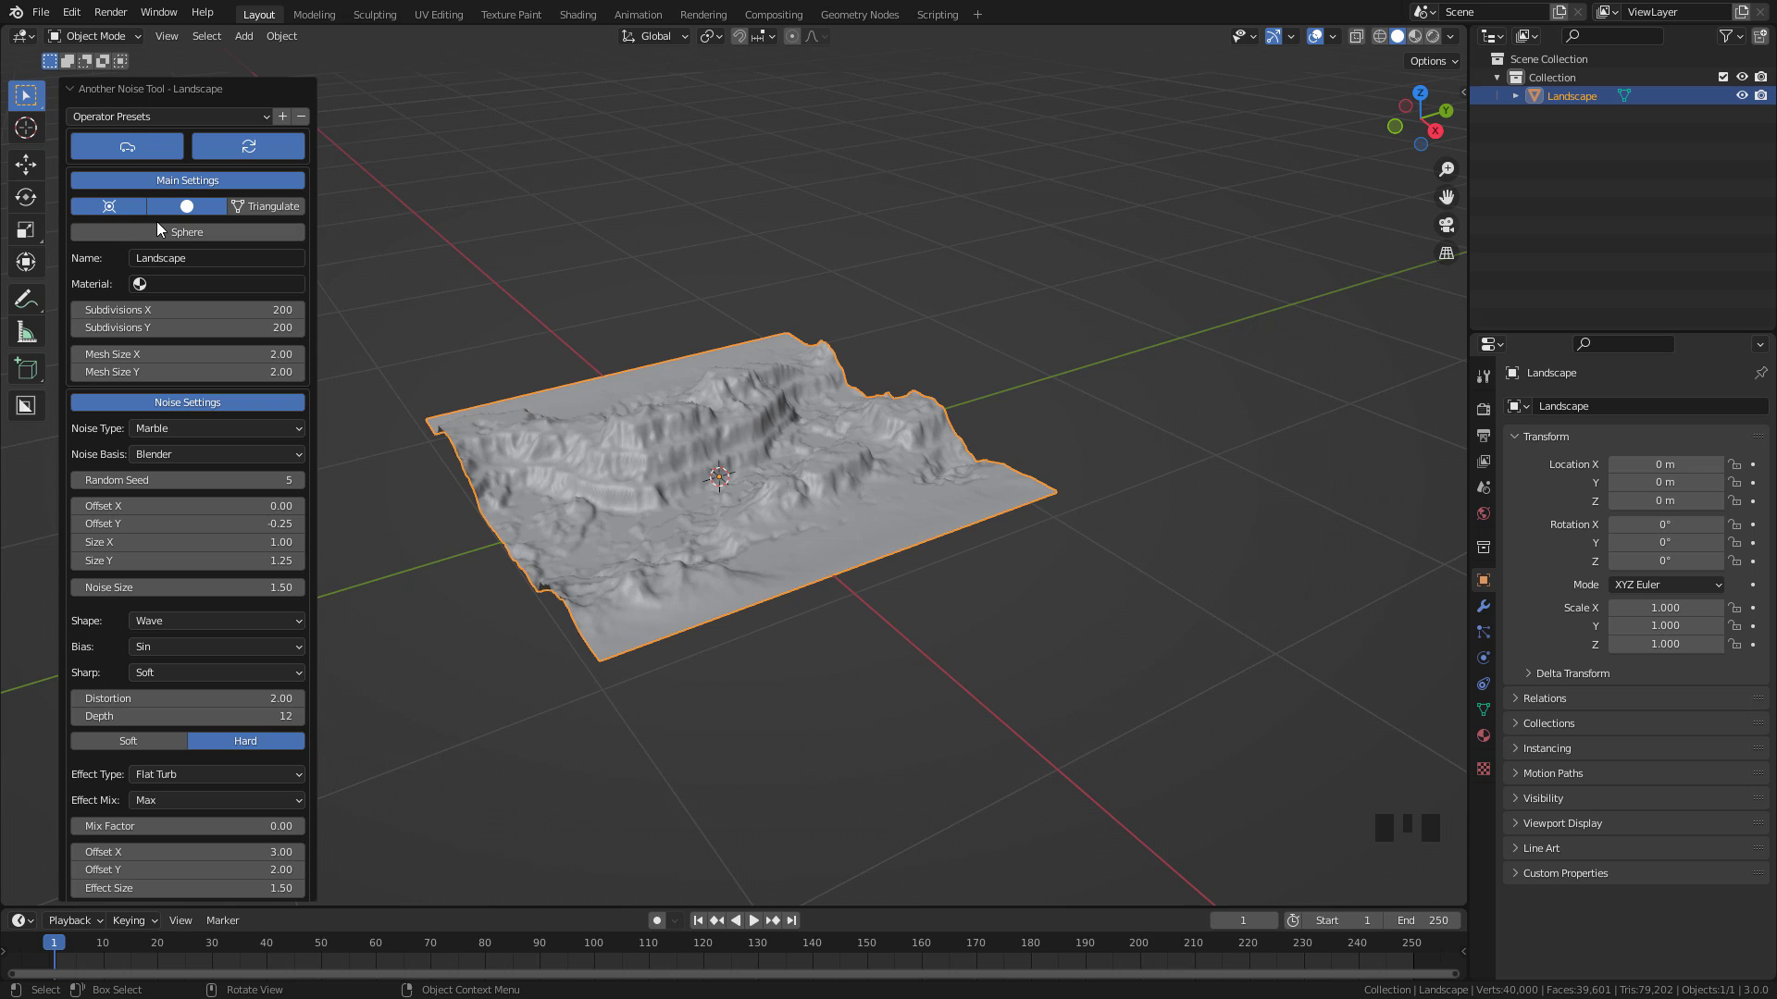
{"action": "left_click", "coordinate": [234, 311]}
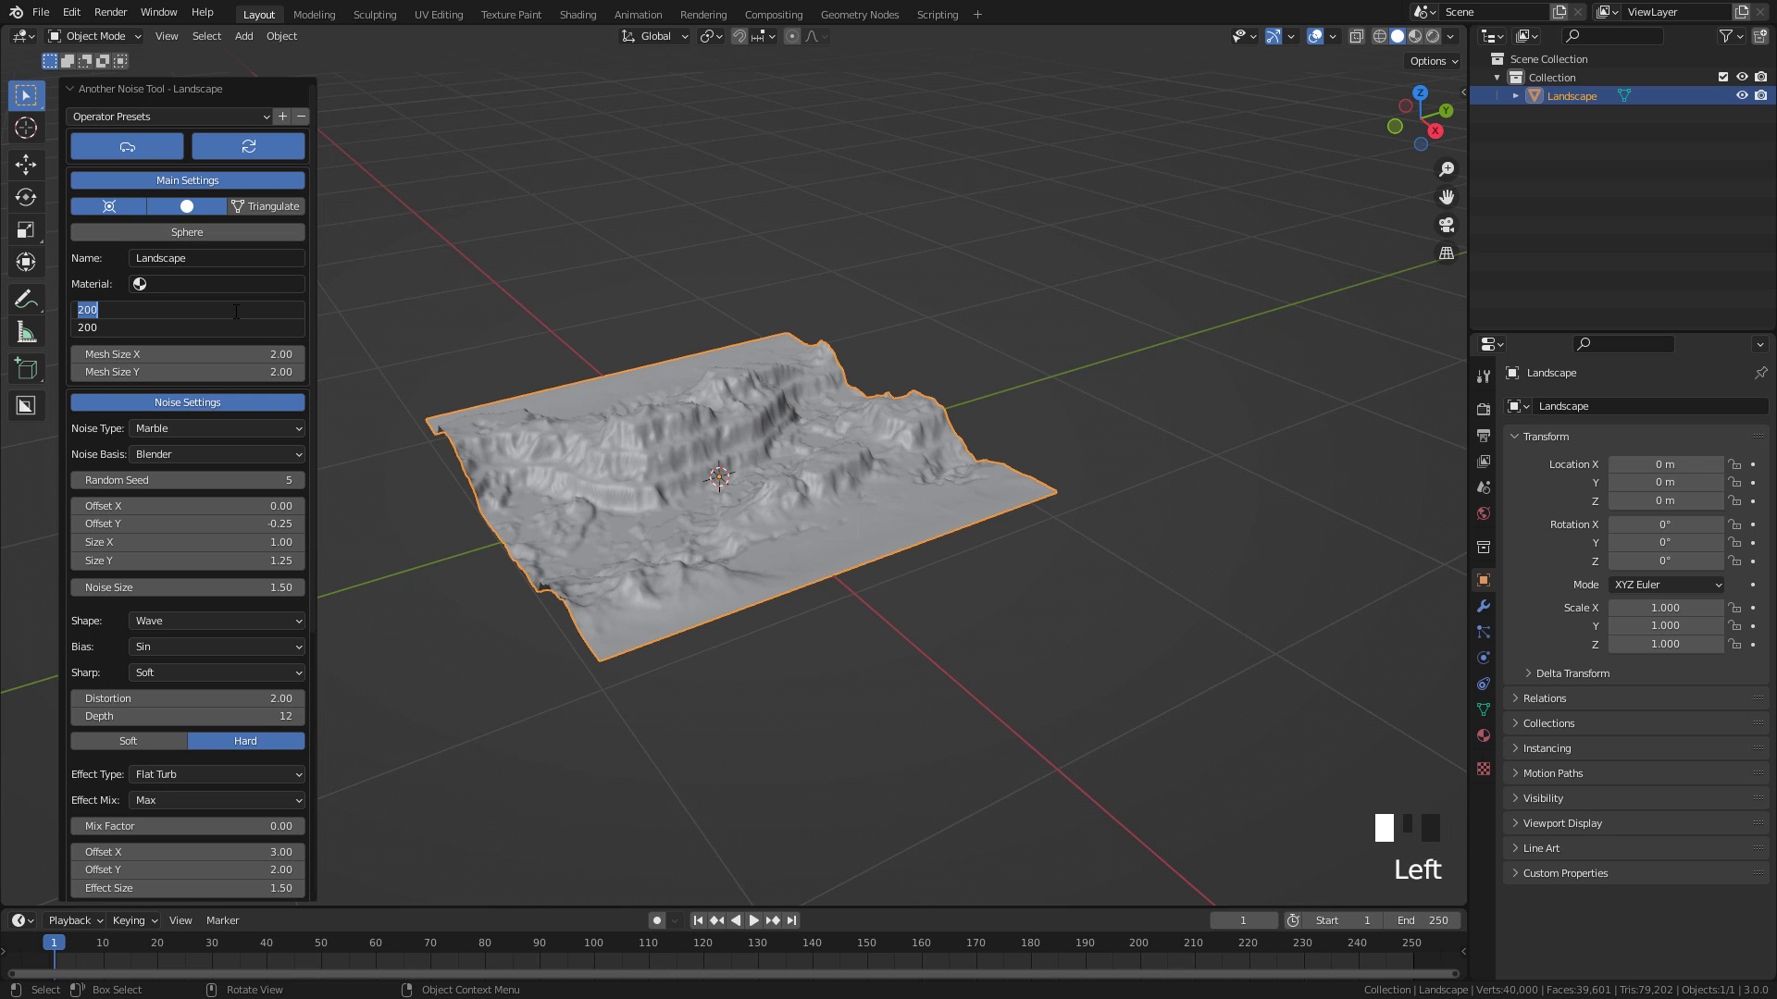
{"action": "type", "text": "300"}
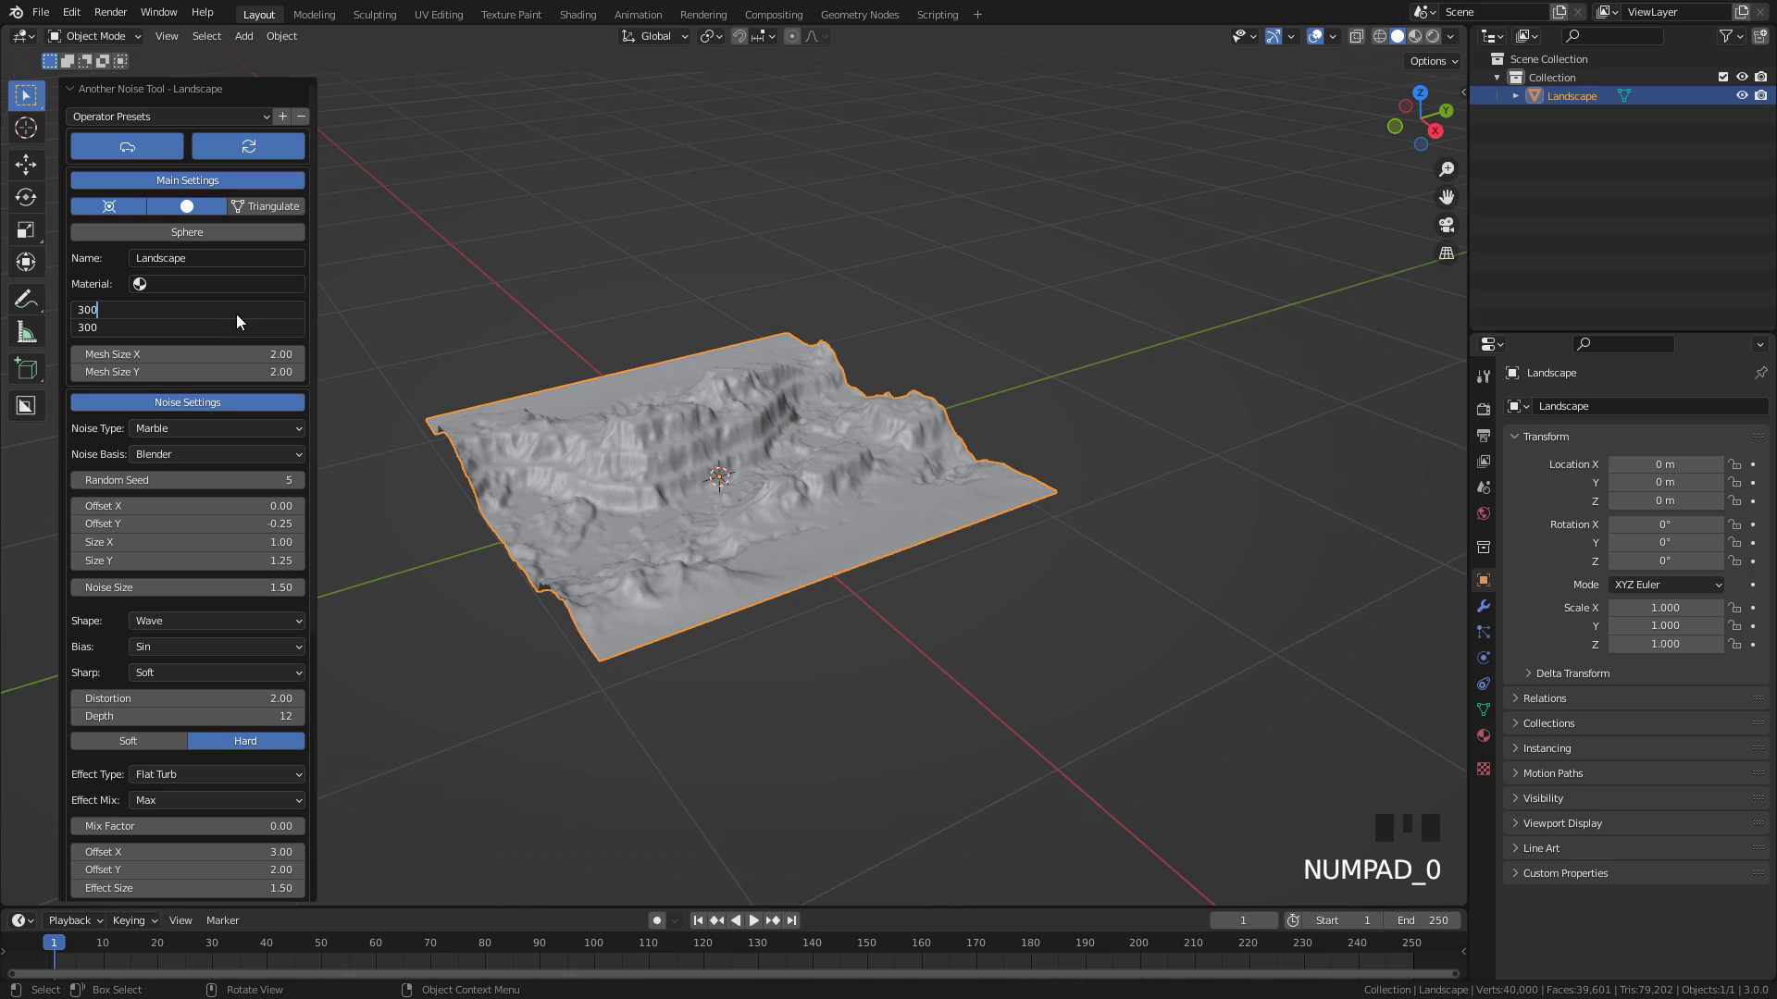
{"action": "key", "text": "Return"}
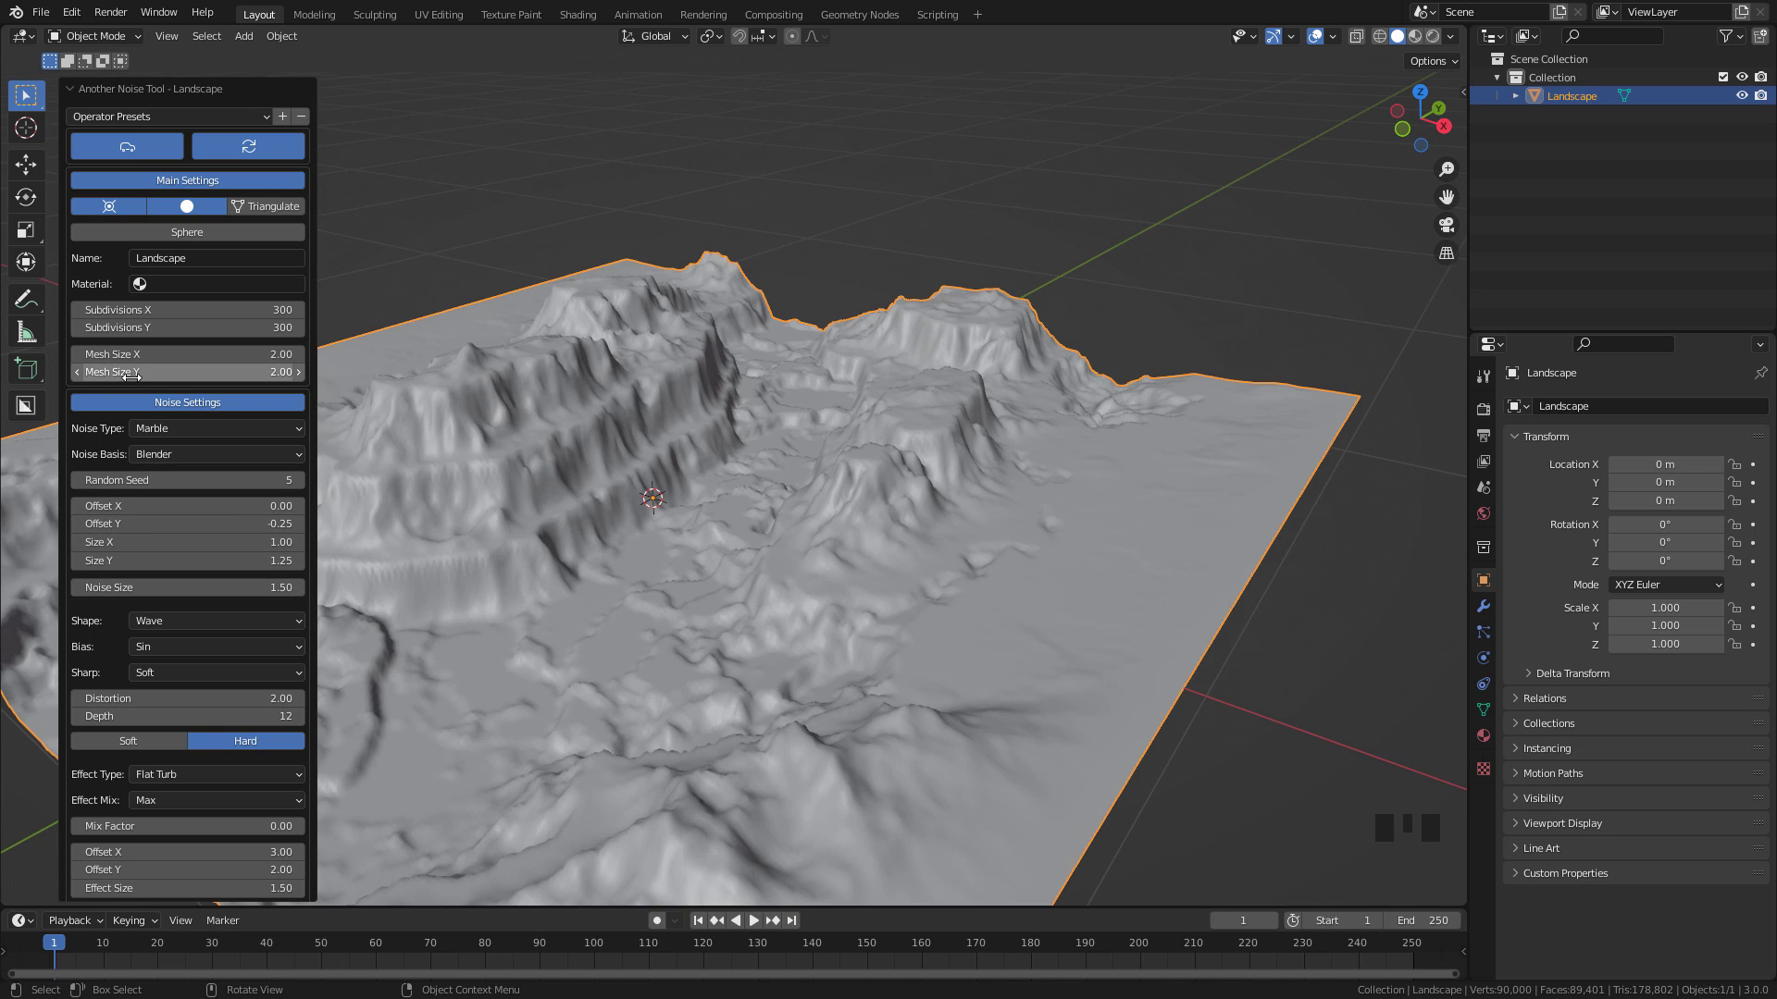
Set the landscape's Y mesh size to 4
{"action": "left_click", "coordinate": [235, 374]}
{"action": "type", "text": "4"}
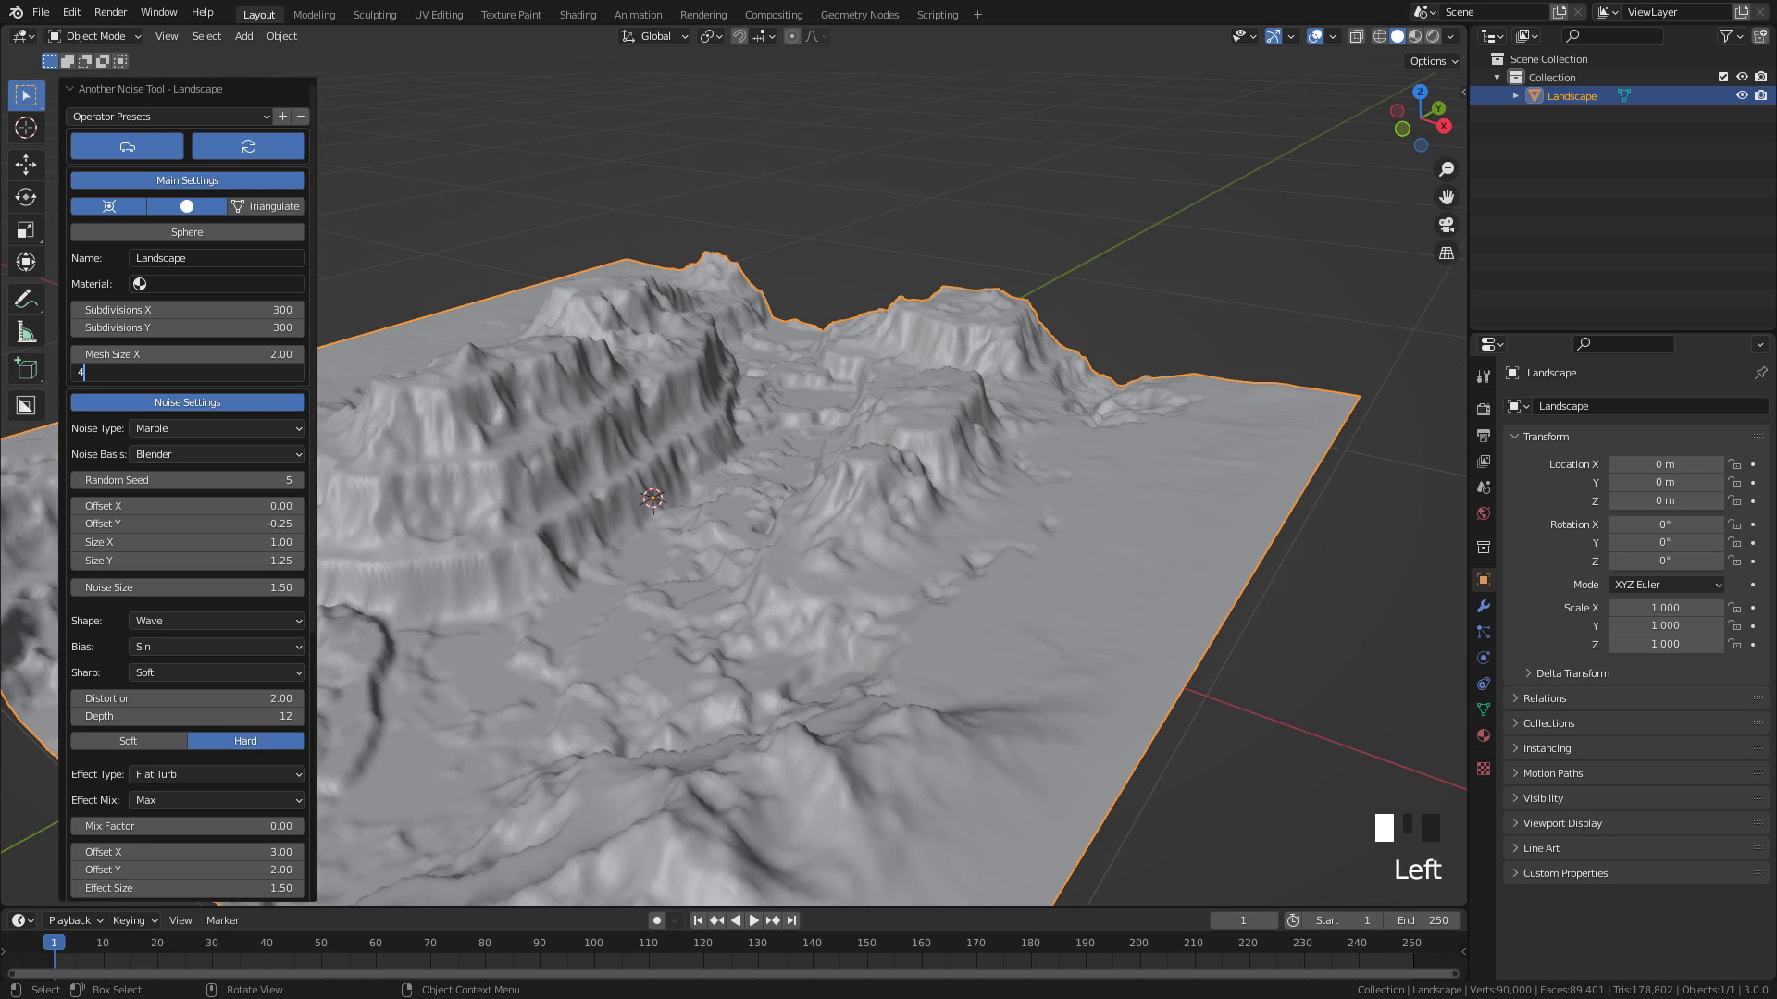
{"action": "key", "text": "Return"}
Add a water plane to the canyon through the landscape's generation settings
{"action": "scroll", "coordinate": [781, 337], "scroll_direction": "up", "scroll_amount": 2}
{"action": "middle_click_drag", "start_coordinate": [611, 365], "coordinate": [796, 335]}
{"action": "scroll", "coordinate": [201, 695], "scroll_direction": "down", "scroll_amount": 15}
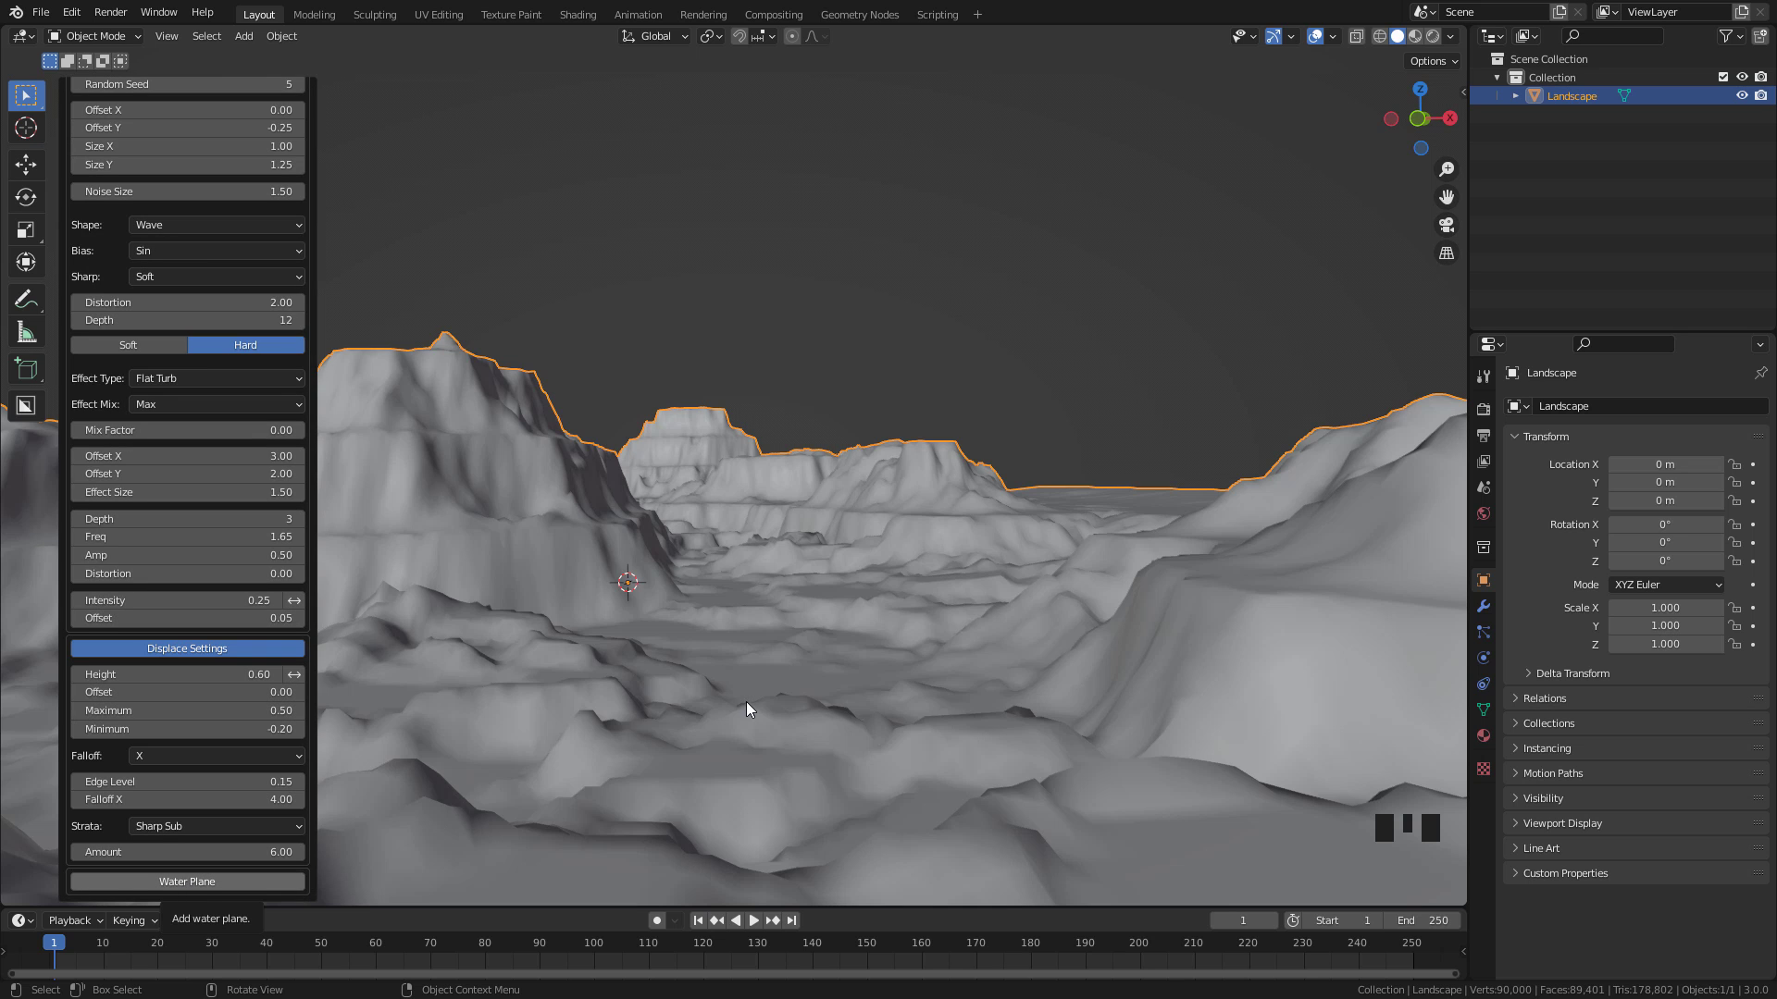
{"action": "middle_click_drag", "start_coordinate": [888, 441], "coordinate": [870, 573]}
{"action": "scroll", "coordinate": [833, 574], "scroll_direction": "down", "scroll_amount": 3}
Raise the water plane about 0.07 m along Z to flood the canyon floor, and hide it
{"action": "left_click", "coordinate": [735, 622]}
{"action": "left_click", "coordinate": [26, 164]}
{"action": "middle_click_drag", "start_coordinate": [701, 546], "coordinate": [694, 453]}
{"action": "scroll", "coordinate": [685, 462], "scroll_direction": "up", "scroll_amount": 2}
{"action": "left_click_drag", "start_coordinate": [657, 466], "coordinate": [723, 442]}
{"action": "middle_click_drag", "start_coordinate": [723, 442], "coordinate": [796, 444]}
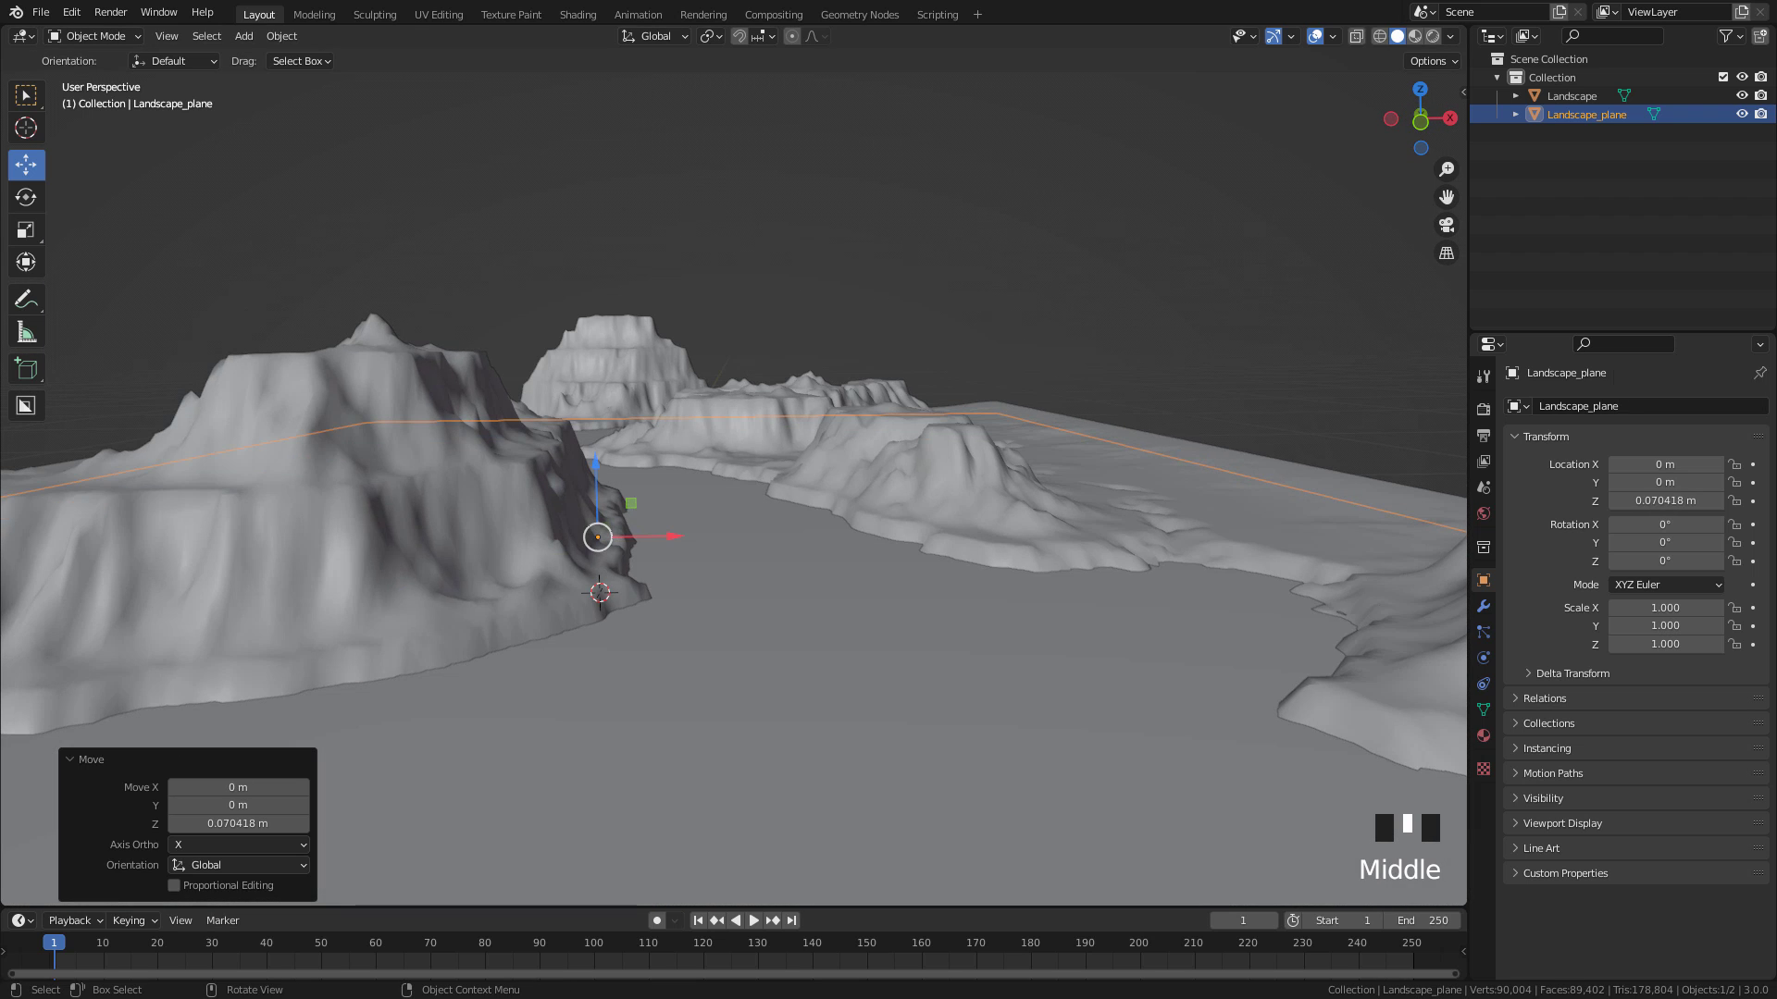
{"action": "middle_click_drag", "start_coordinate": [810, 511], "coordinate": [567, 184]}
{"action": "key", "text": "h"}
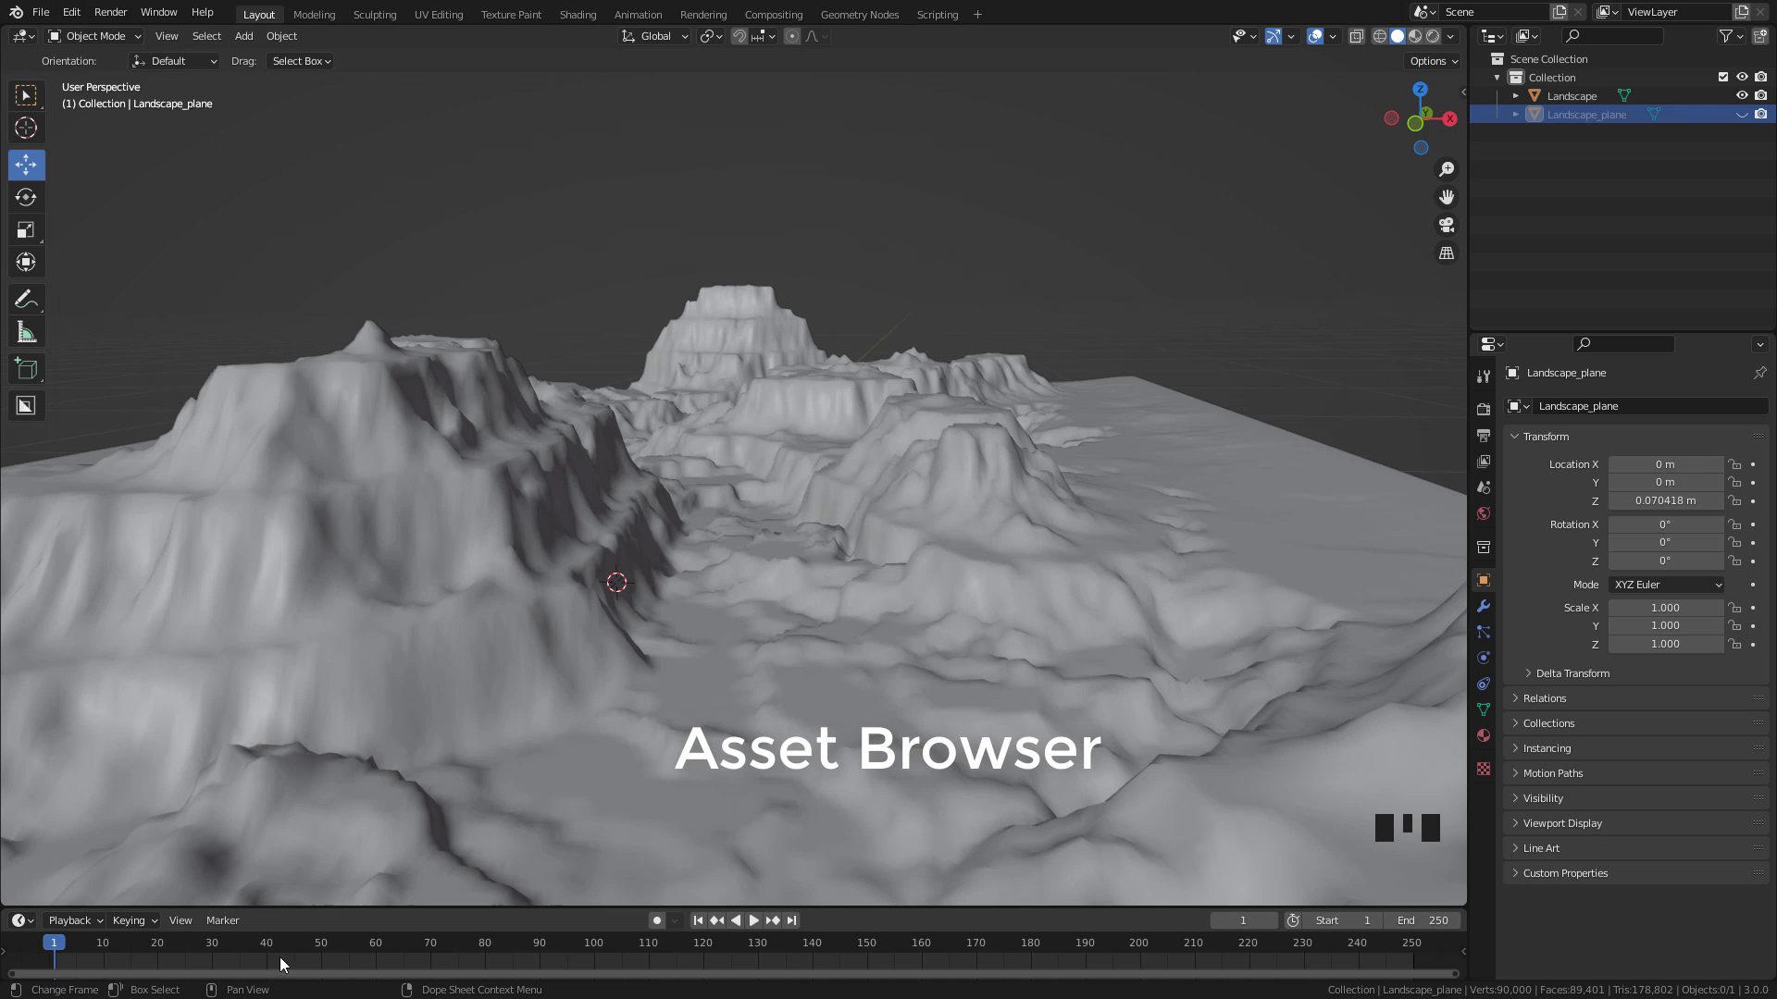
Enlarge the timeline area and switch it to the Asset Browser
{"action": "left_click_drag", "start_coordinate": [54, 906], "coordinate": [51, 620]}
{"action": "left_click", "coordinate": [20, 630]}
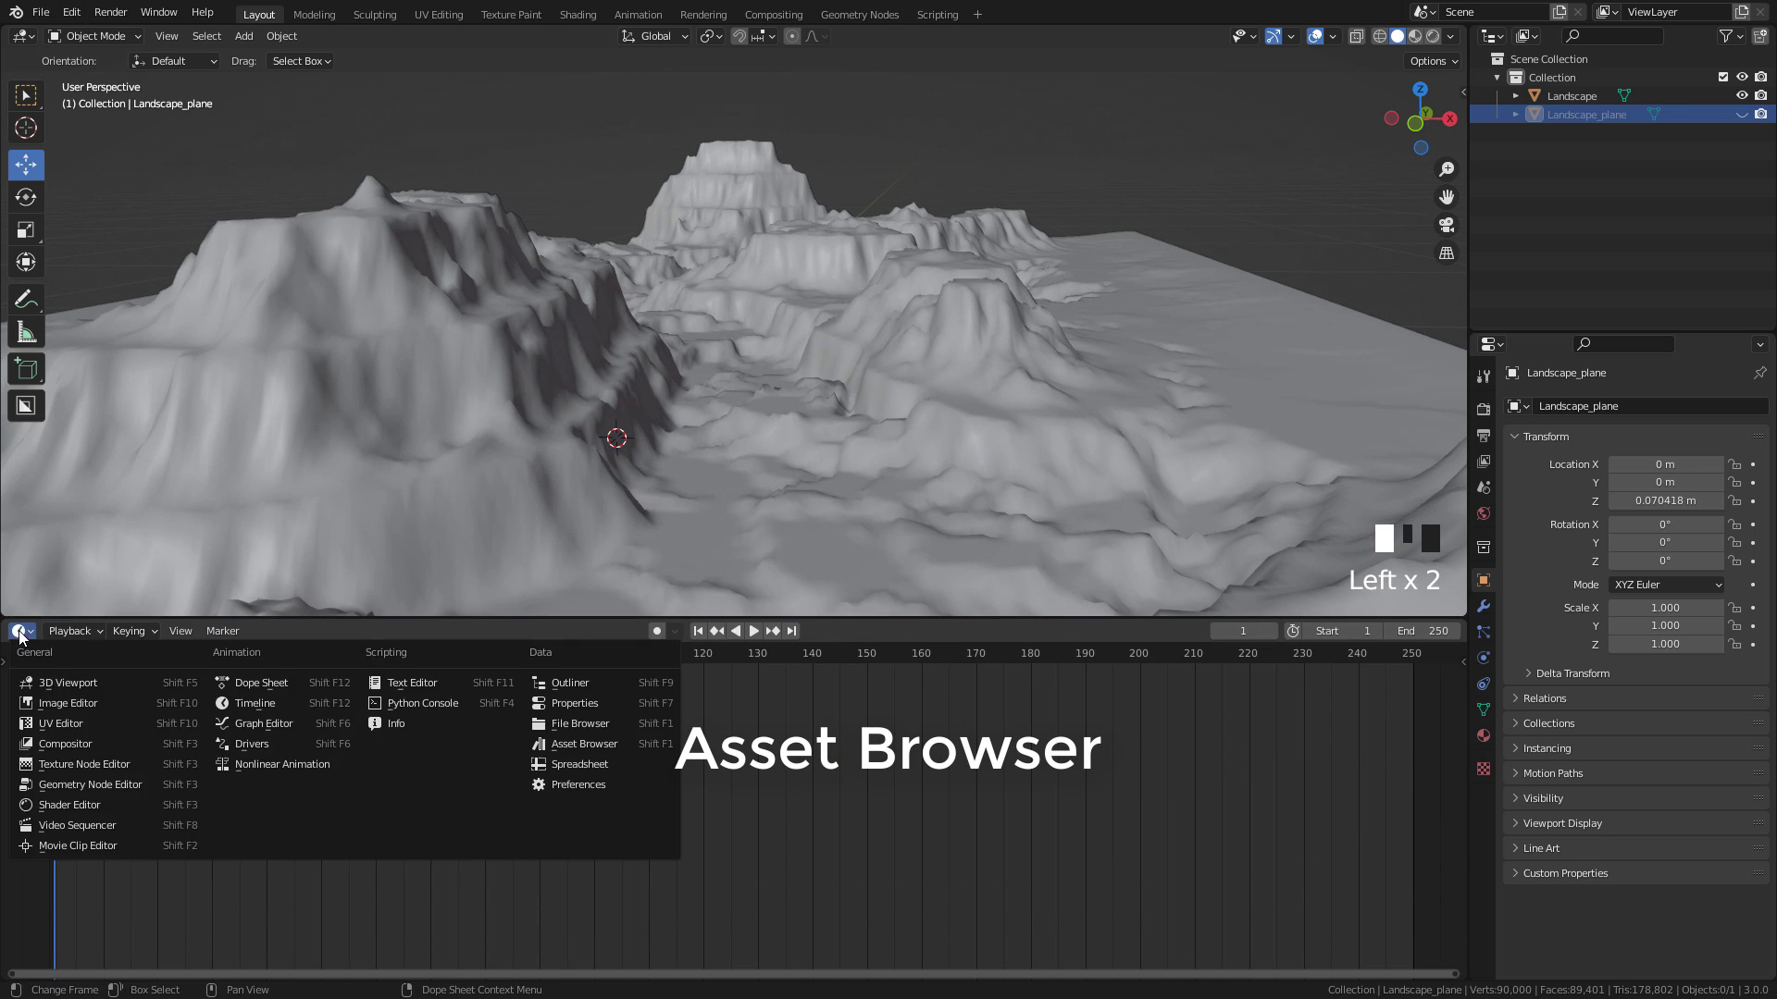
{"action": "left_click", "coordinate": [604, 755]}
Check the asset library names and folders in the preferences' file paths, and close the preferences
{"action": "left_click", "coordinate": [72, 12]}
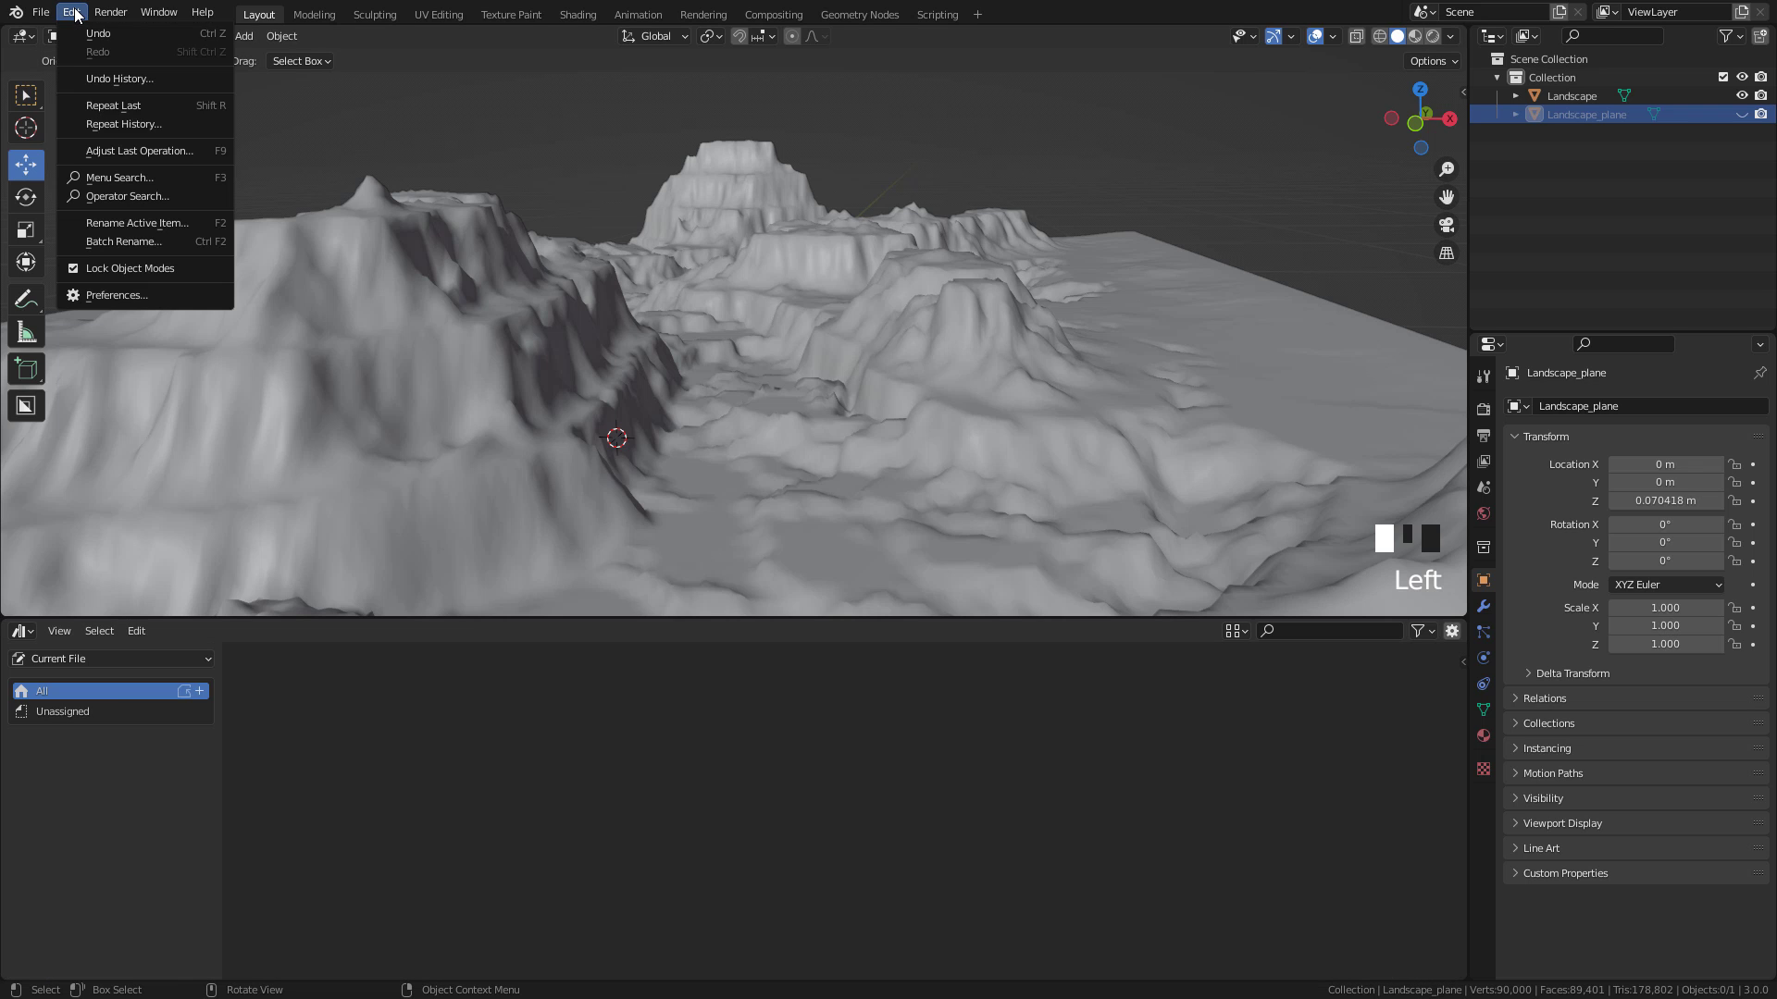
{"action": "left_click", "coordinate": [130, 297]}
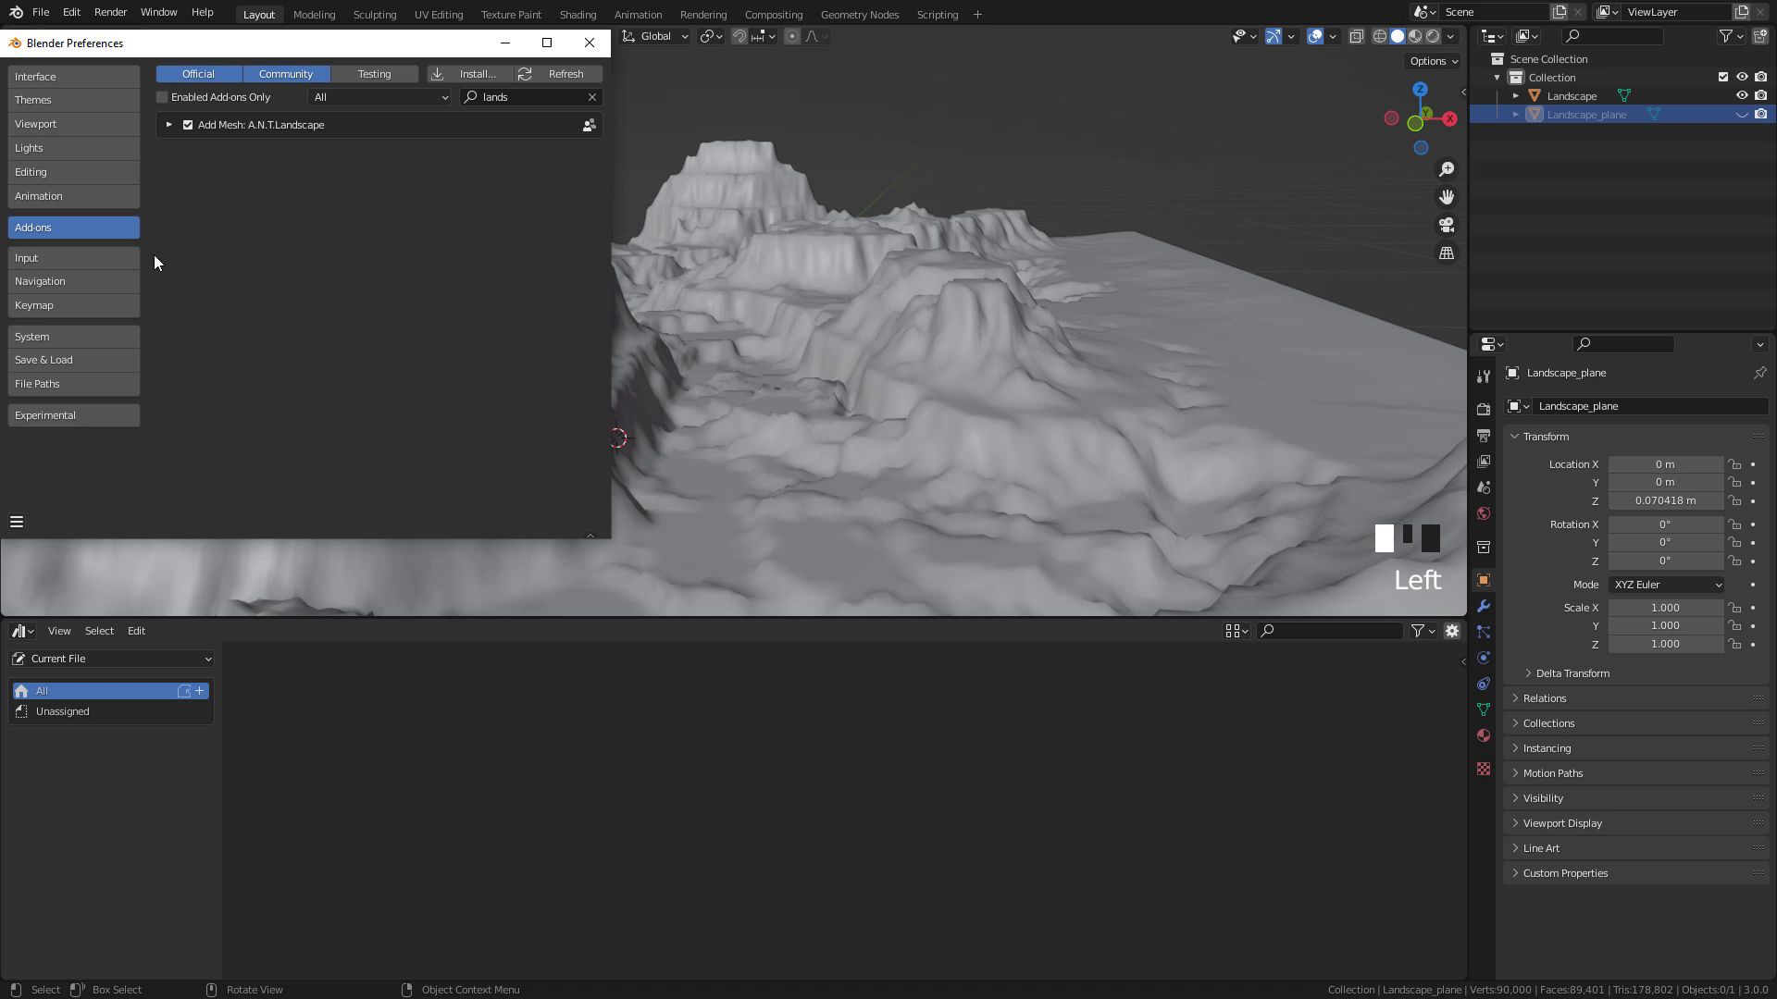
{"action": "left_click", "coordinate": [63, 384]}
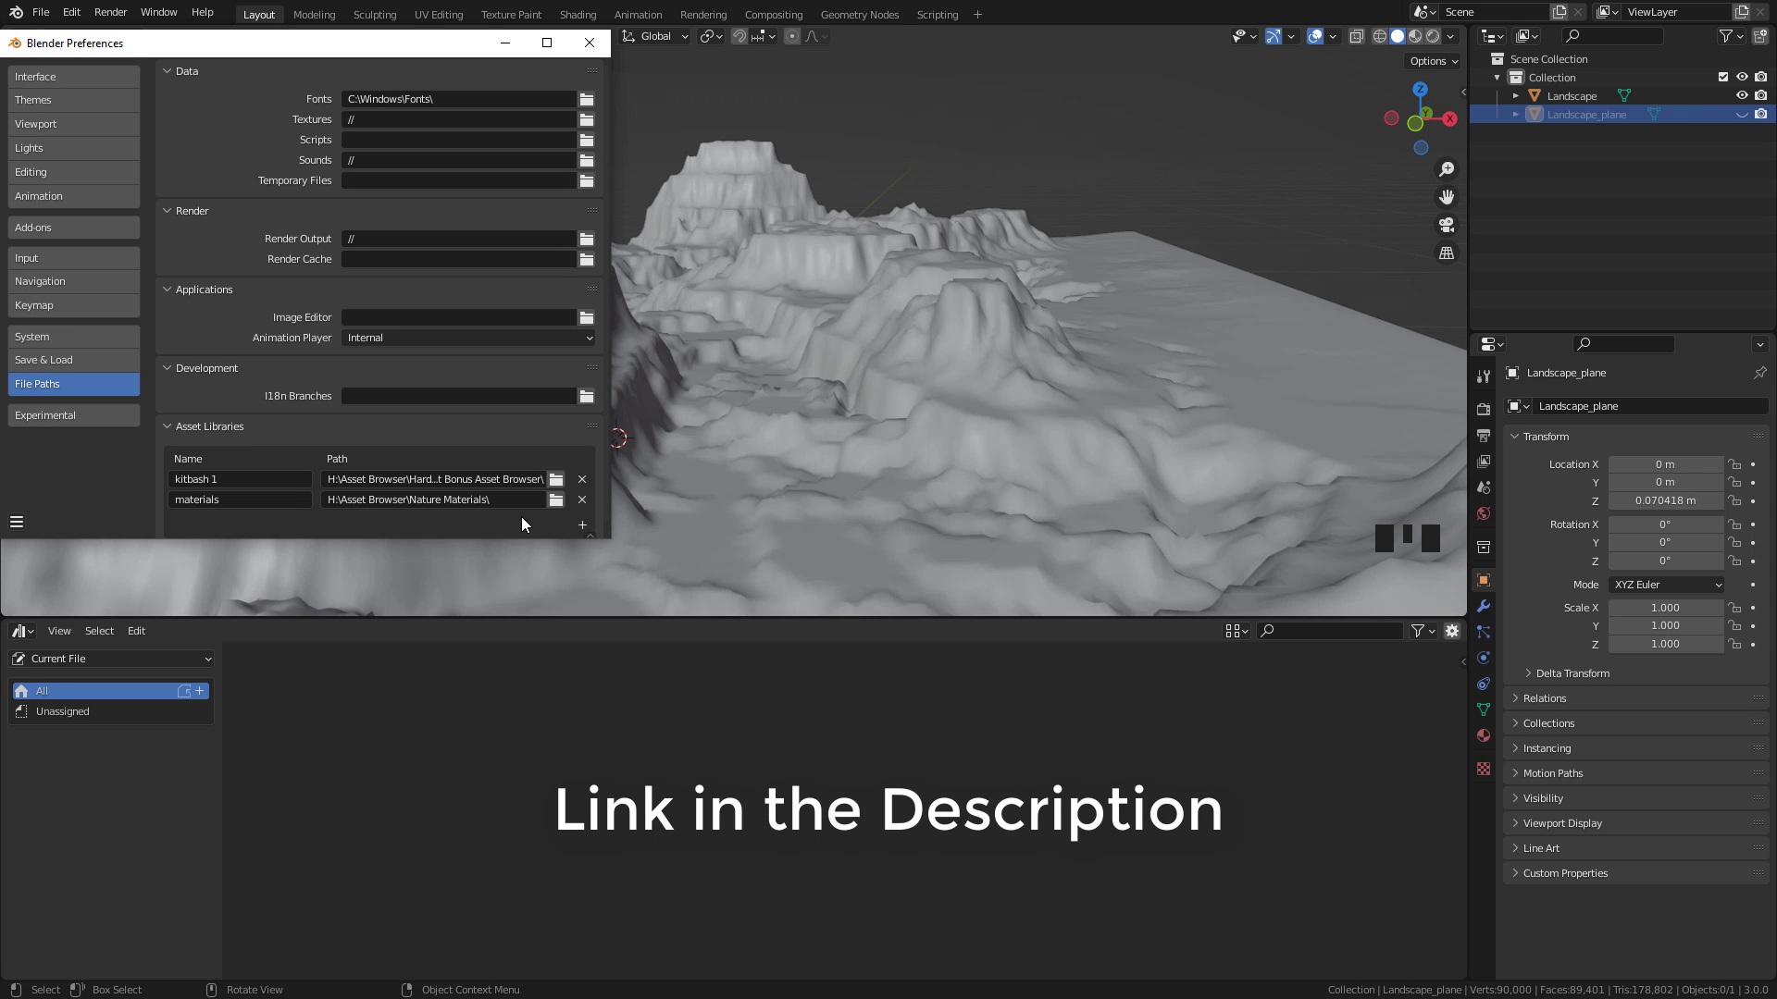
{"action": "double_click", "coordinate": [229, 501]}
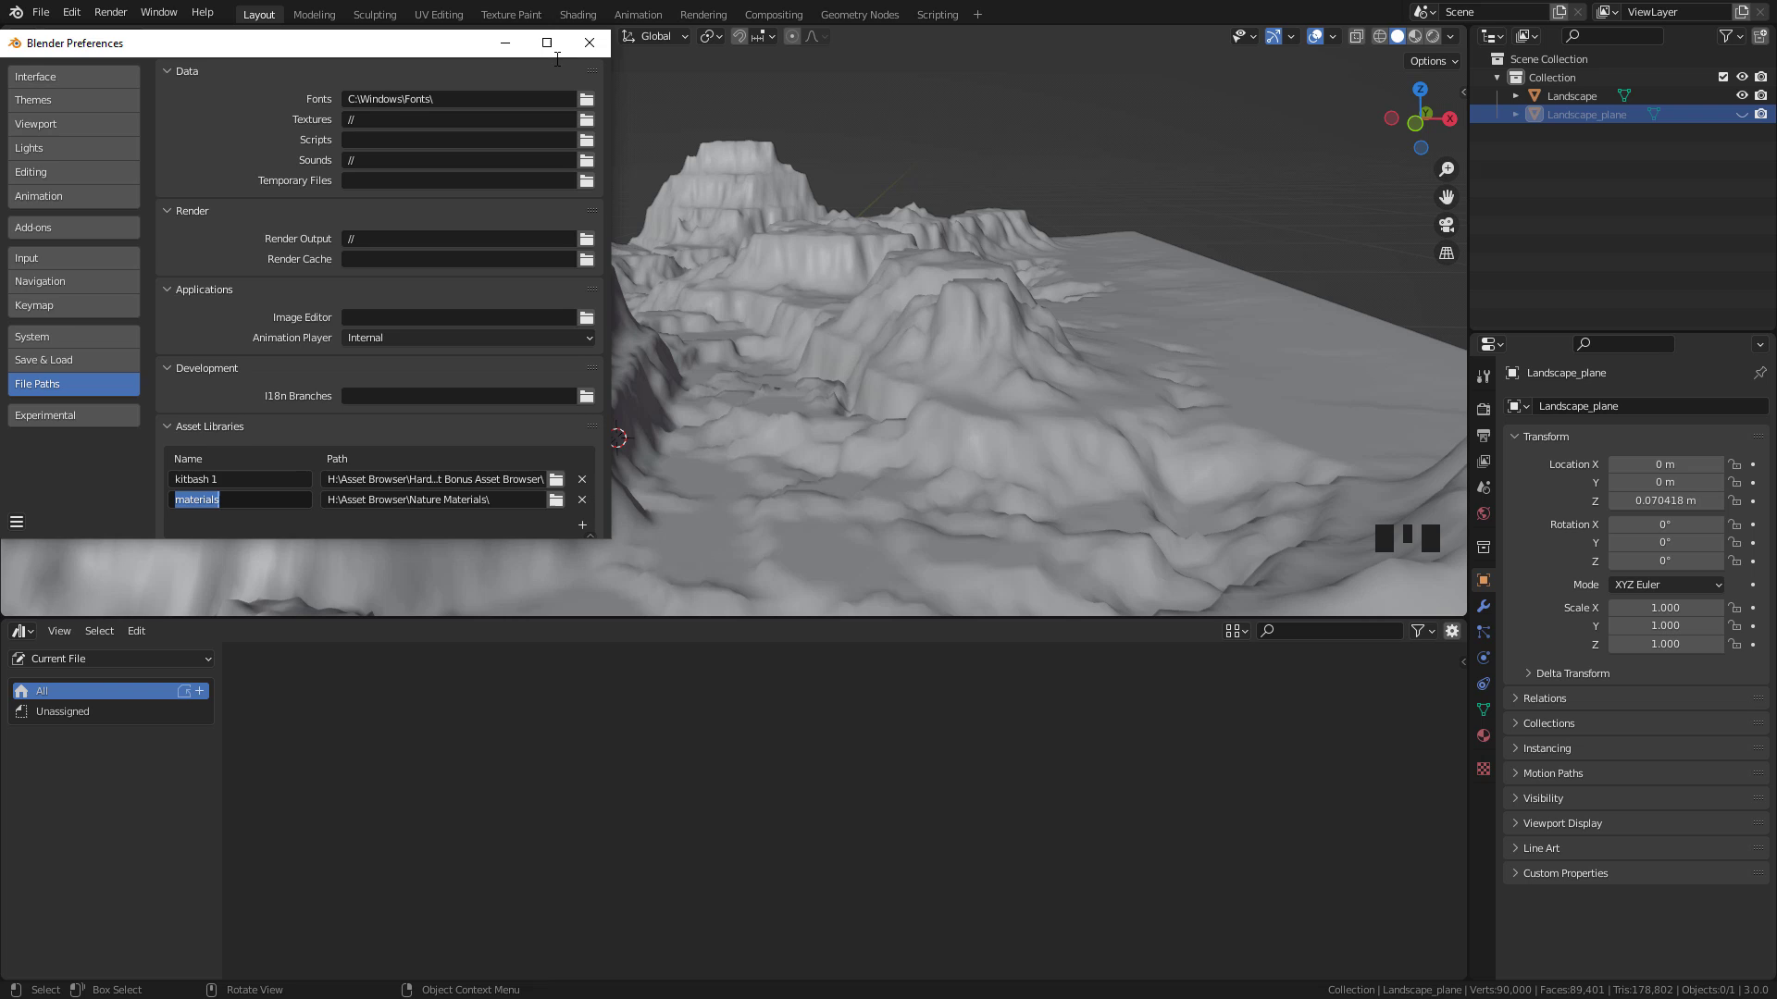
{"action": "left_click", "coordinate": [589, 42]}
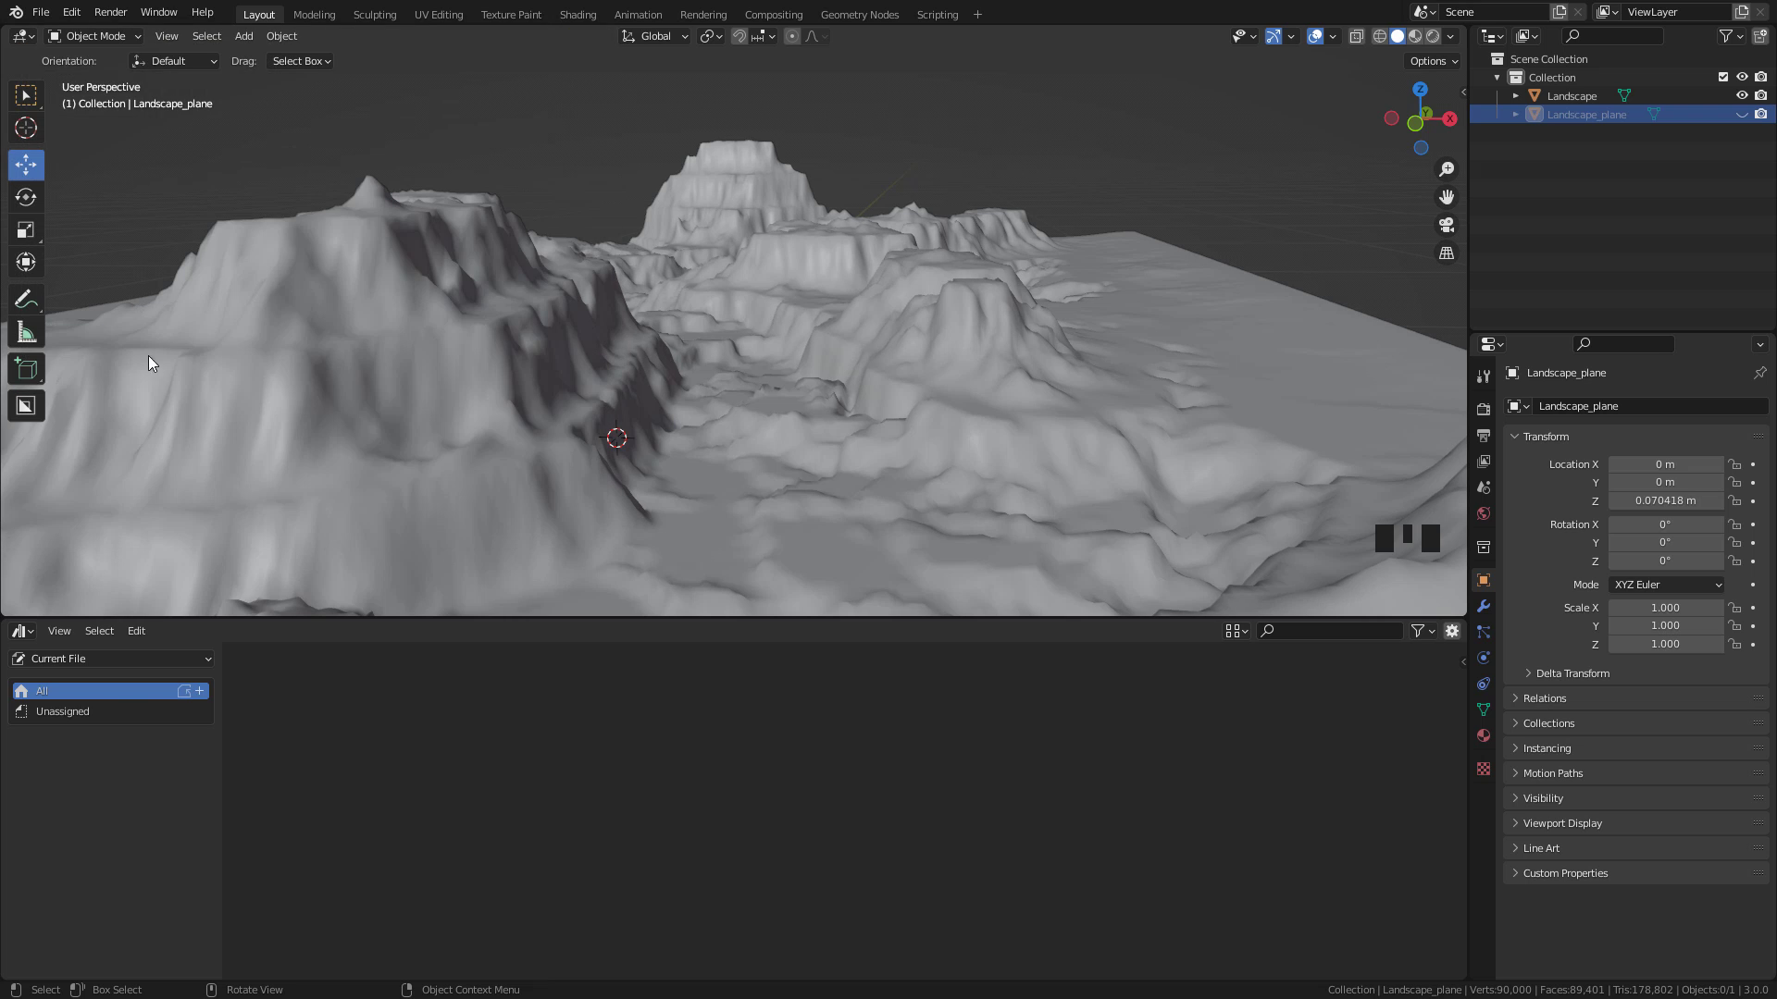
Load the materials library in the Asset Browser
{"action": "left_click", "coordinate": [53, 658]}
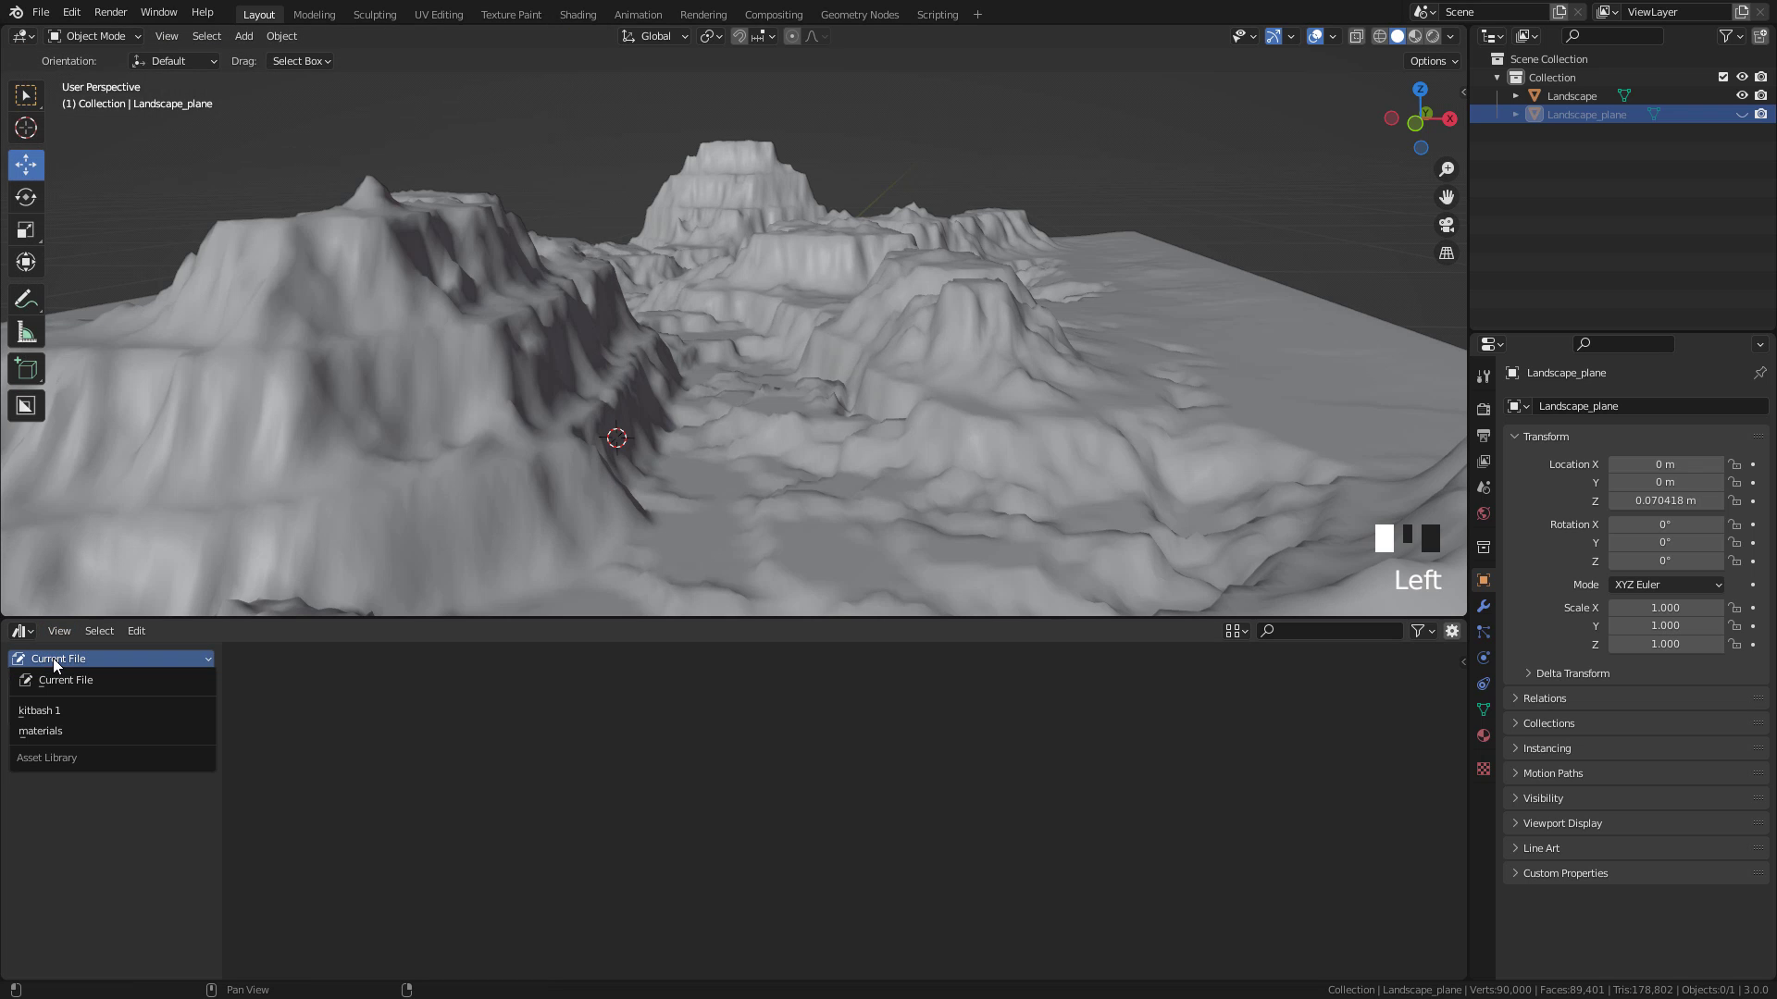
{"action": "left_click", "coordinate": [57, 735]}
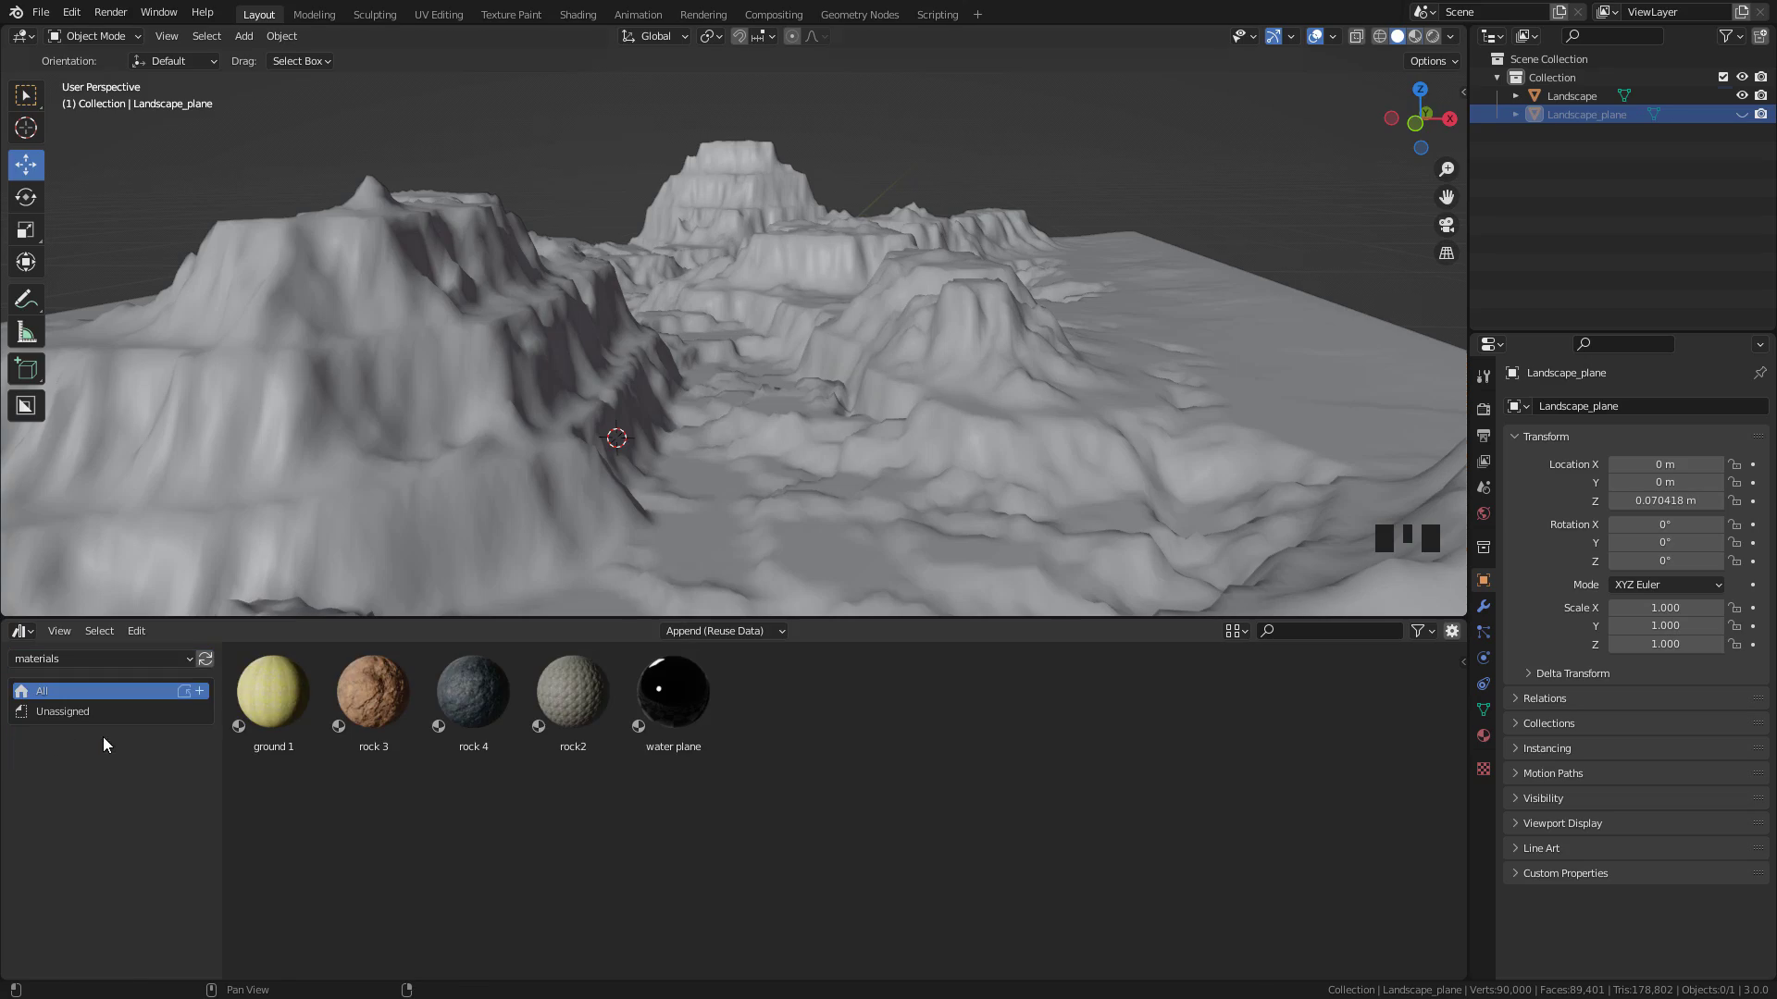
Switch to material preview shading and UV-unwrap the entire landscape mesh, returning to Object Mode
{"action": "key", "text": "a"}
{"action": "key", "text": "a"}
{"action": "key", "text": "a"}
{"action": "key", "text": "a"}
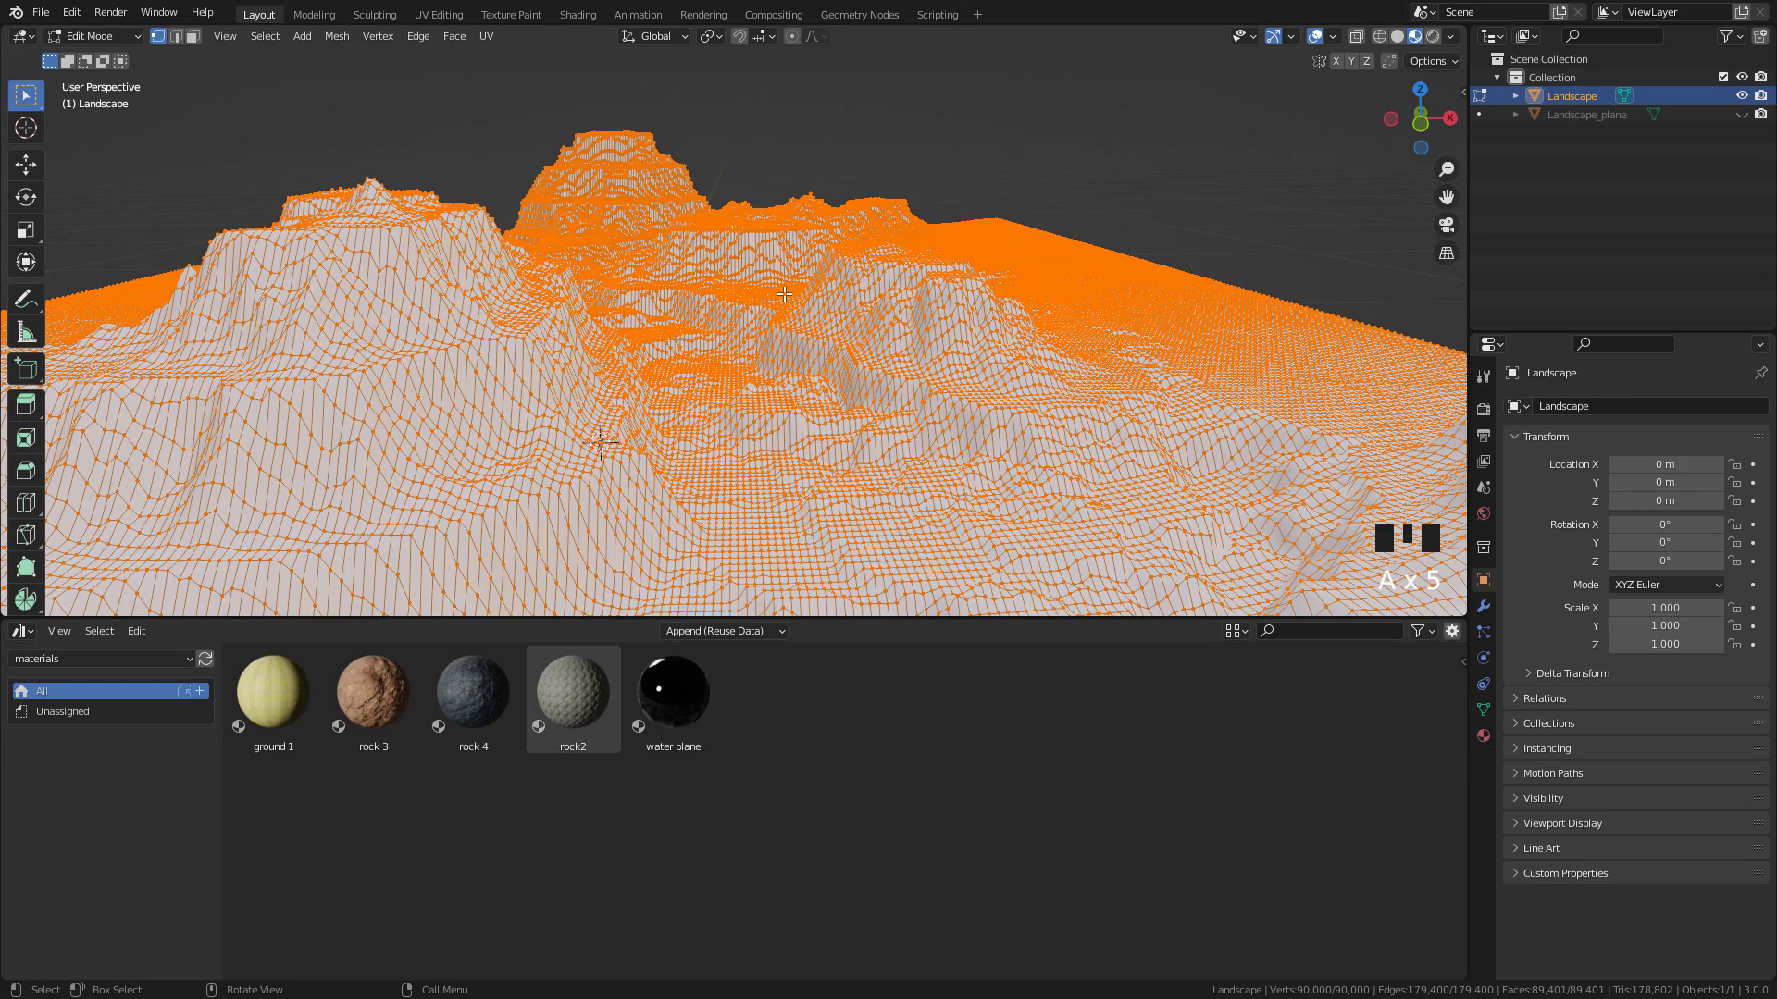
{"action": "key", "text": "a"}
{"action": "key", "text": "a"}
{"action": "key", "text": "a"}
{"action": "key", "text": "u"}
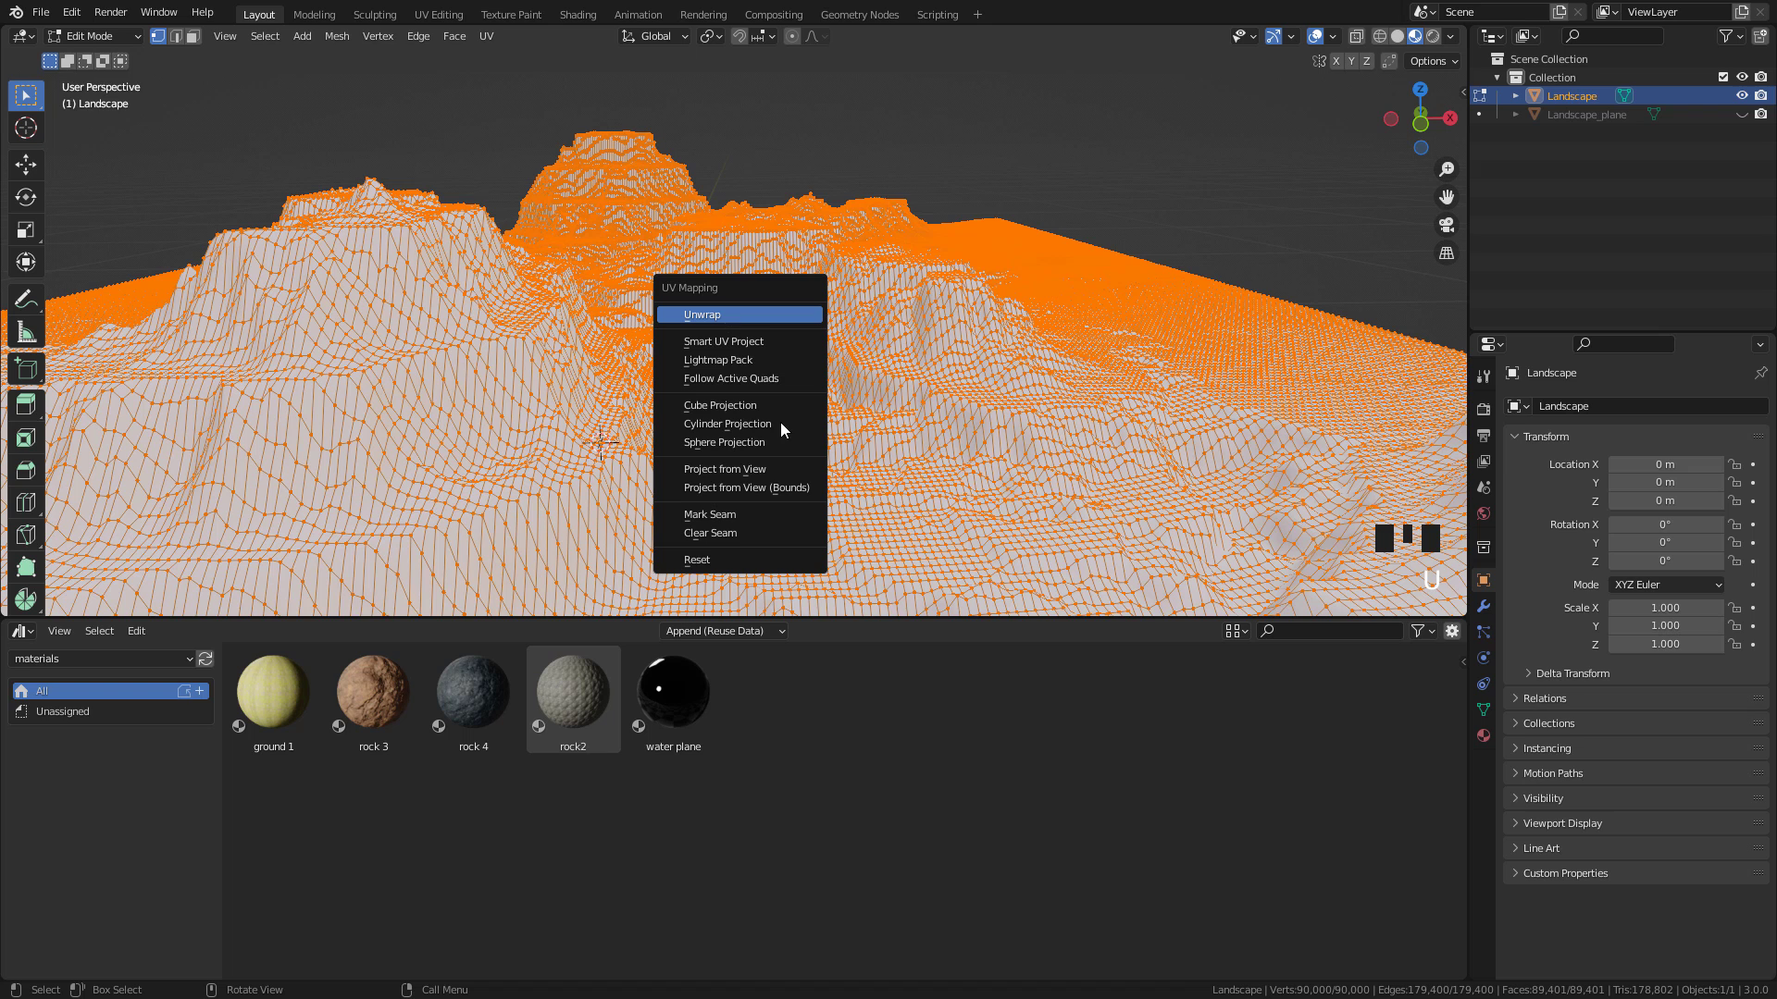
{"action": "key", "text": "Return"}
{"action": "key", "text": "Tab"}
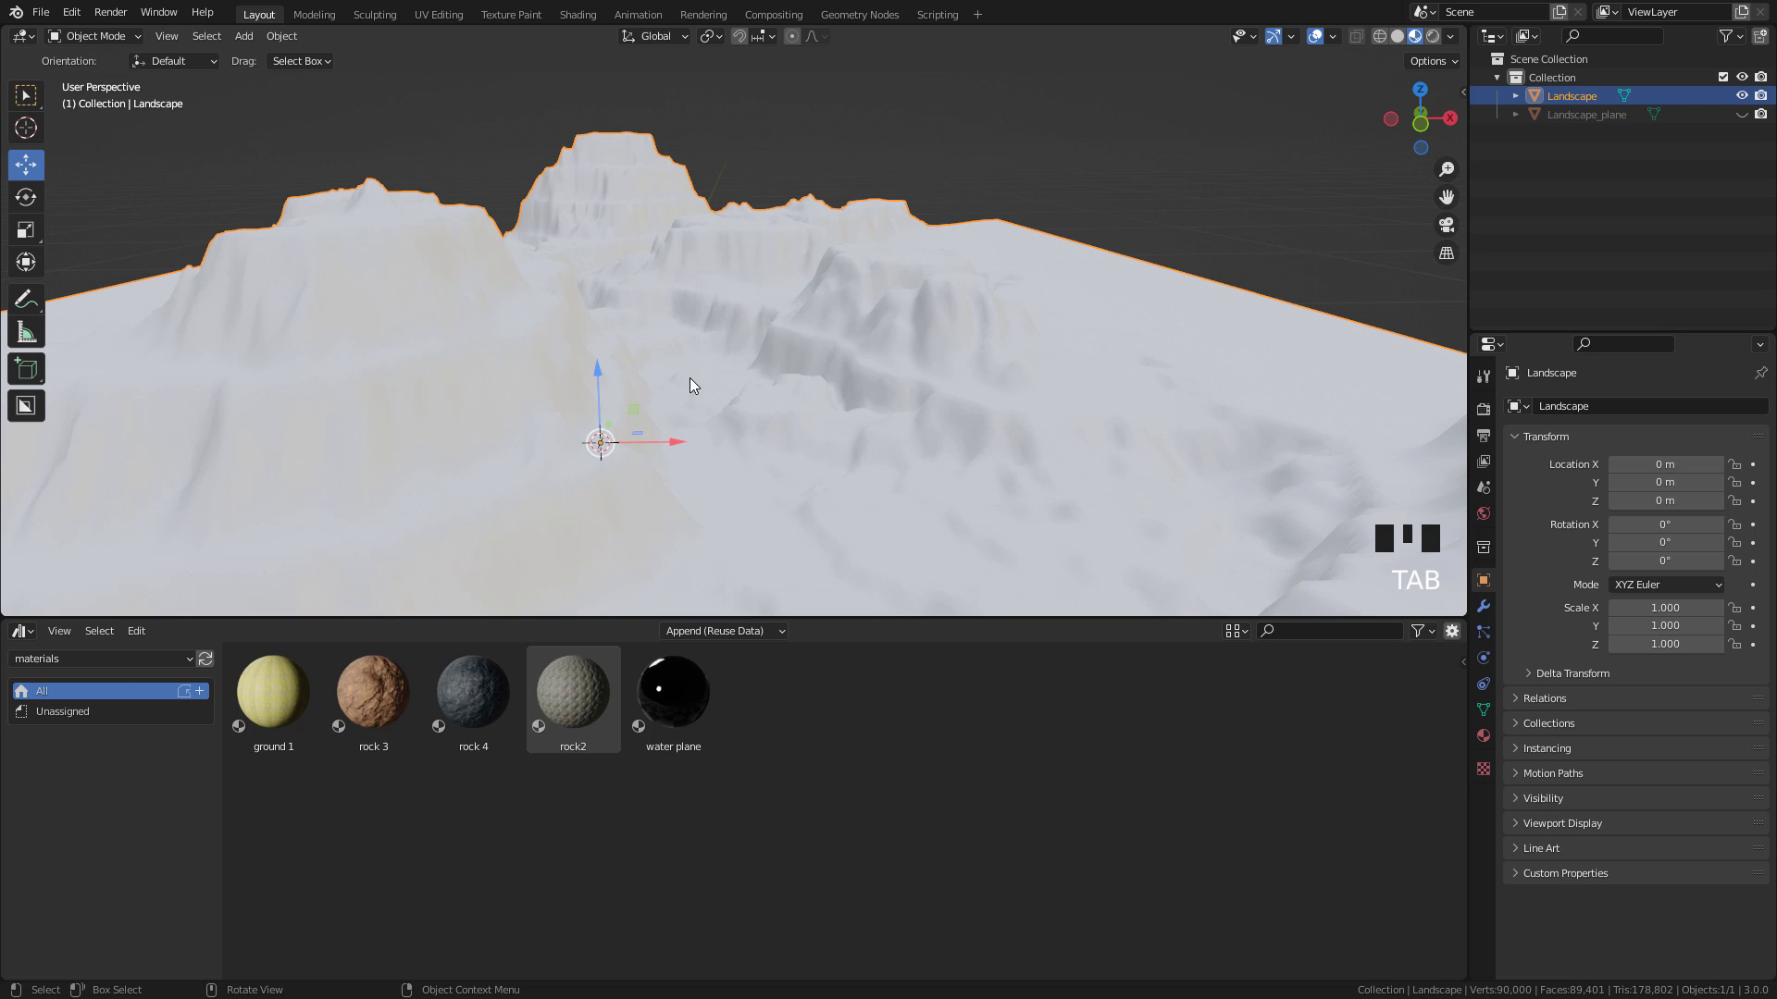
Try the rock 3, rock 4, rock2 and ground 1 materials on the landscape one after another
{"action": "left_click", "coordinate": [394, 721]}
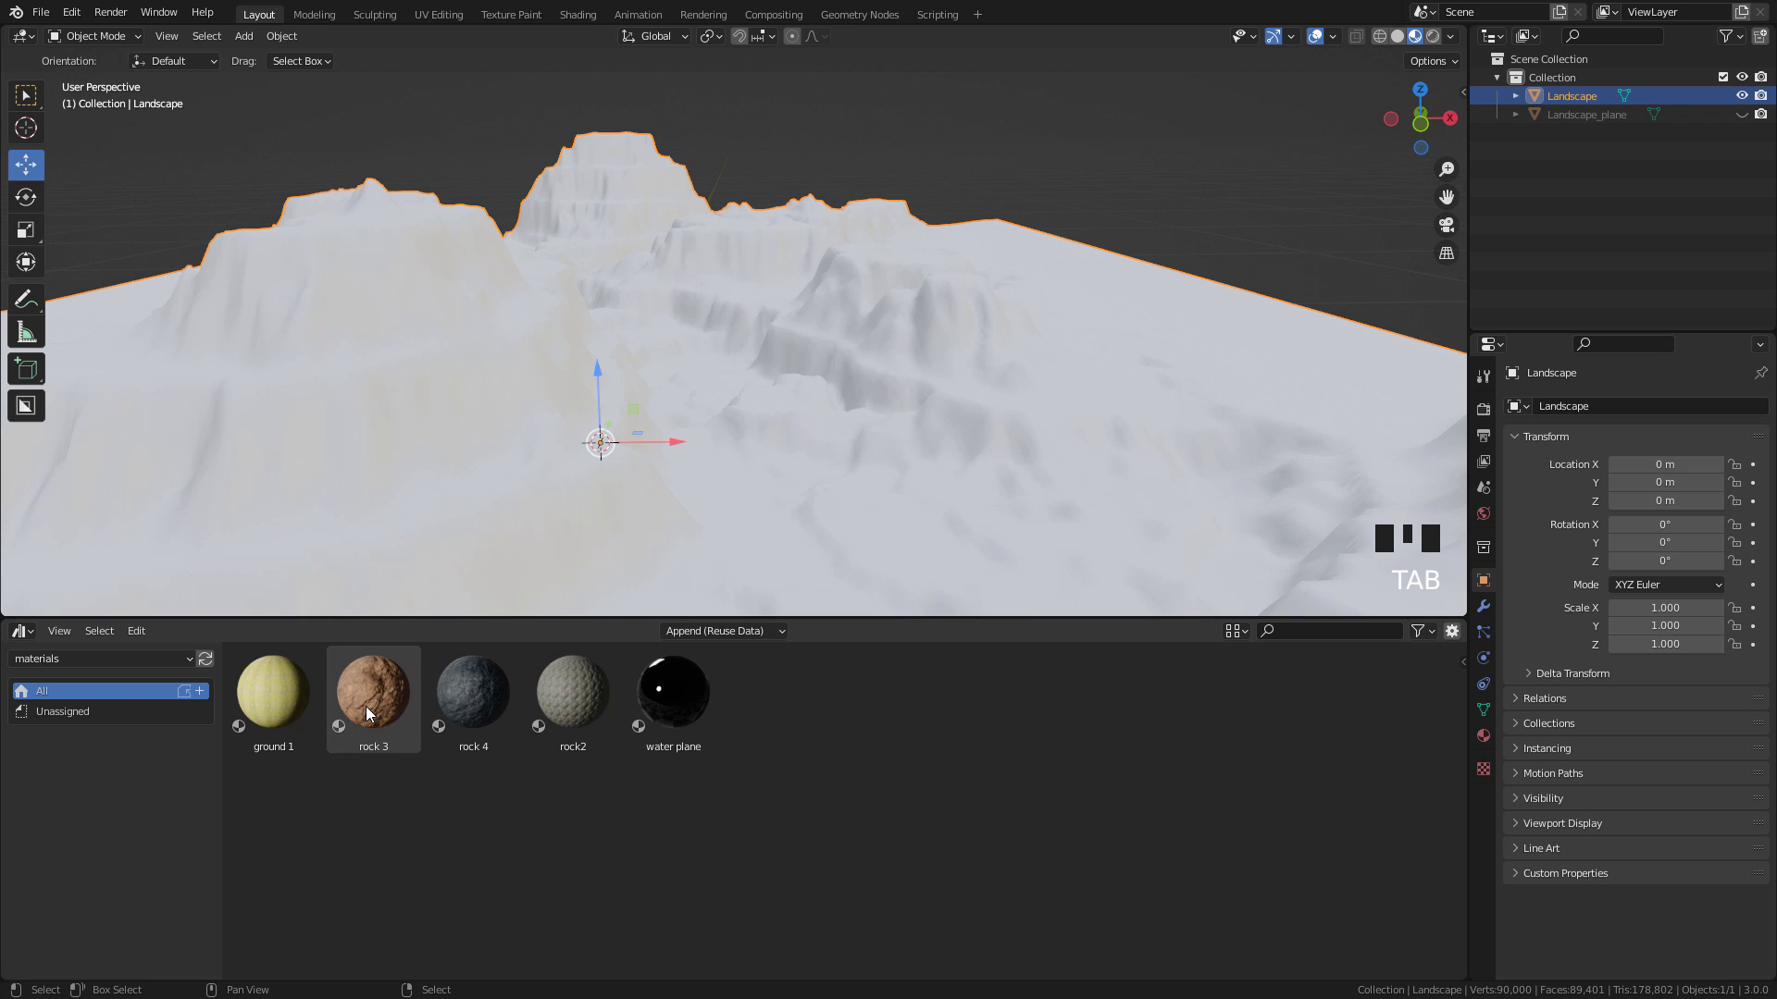
{"action": "left_click_drag", "start_coordinate": [364, 707], "coordinate": [913, 327]}
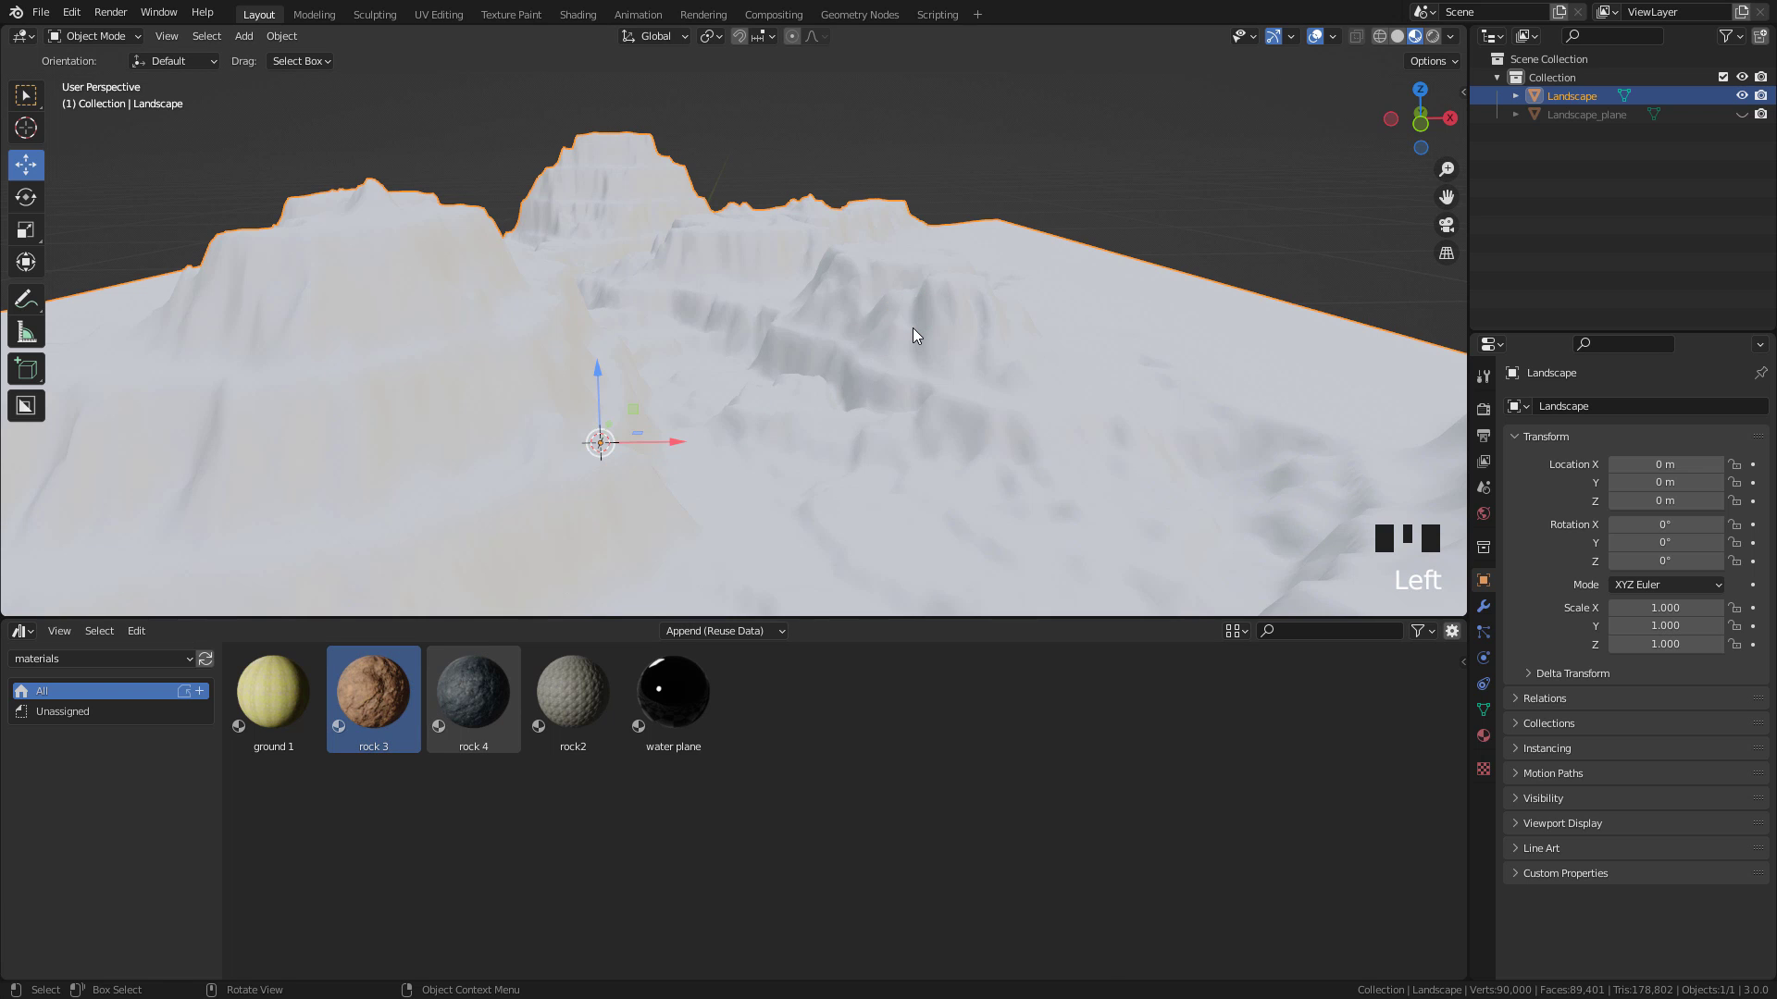
{"action": "middle_click_drag", "start_coordinate": [653, 496], "coordinate": [624, 500]}
{"action": "left_click_drag", "start_coordinate": [474, 699], "coordinate": [872, 368]}
{"action": "left_click_drag", "start_coordinate": [571, 705], "coordinate": [765, 565]}
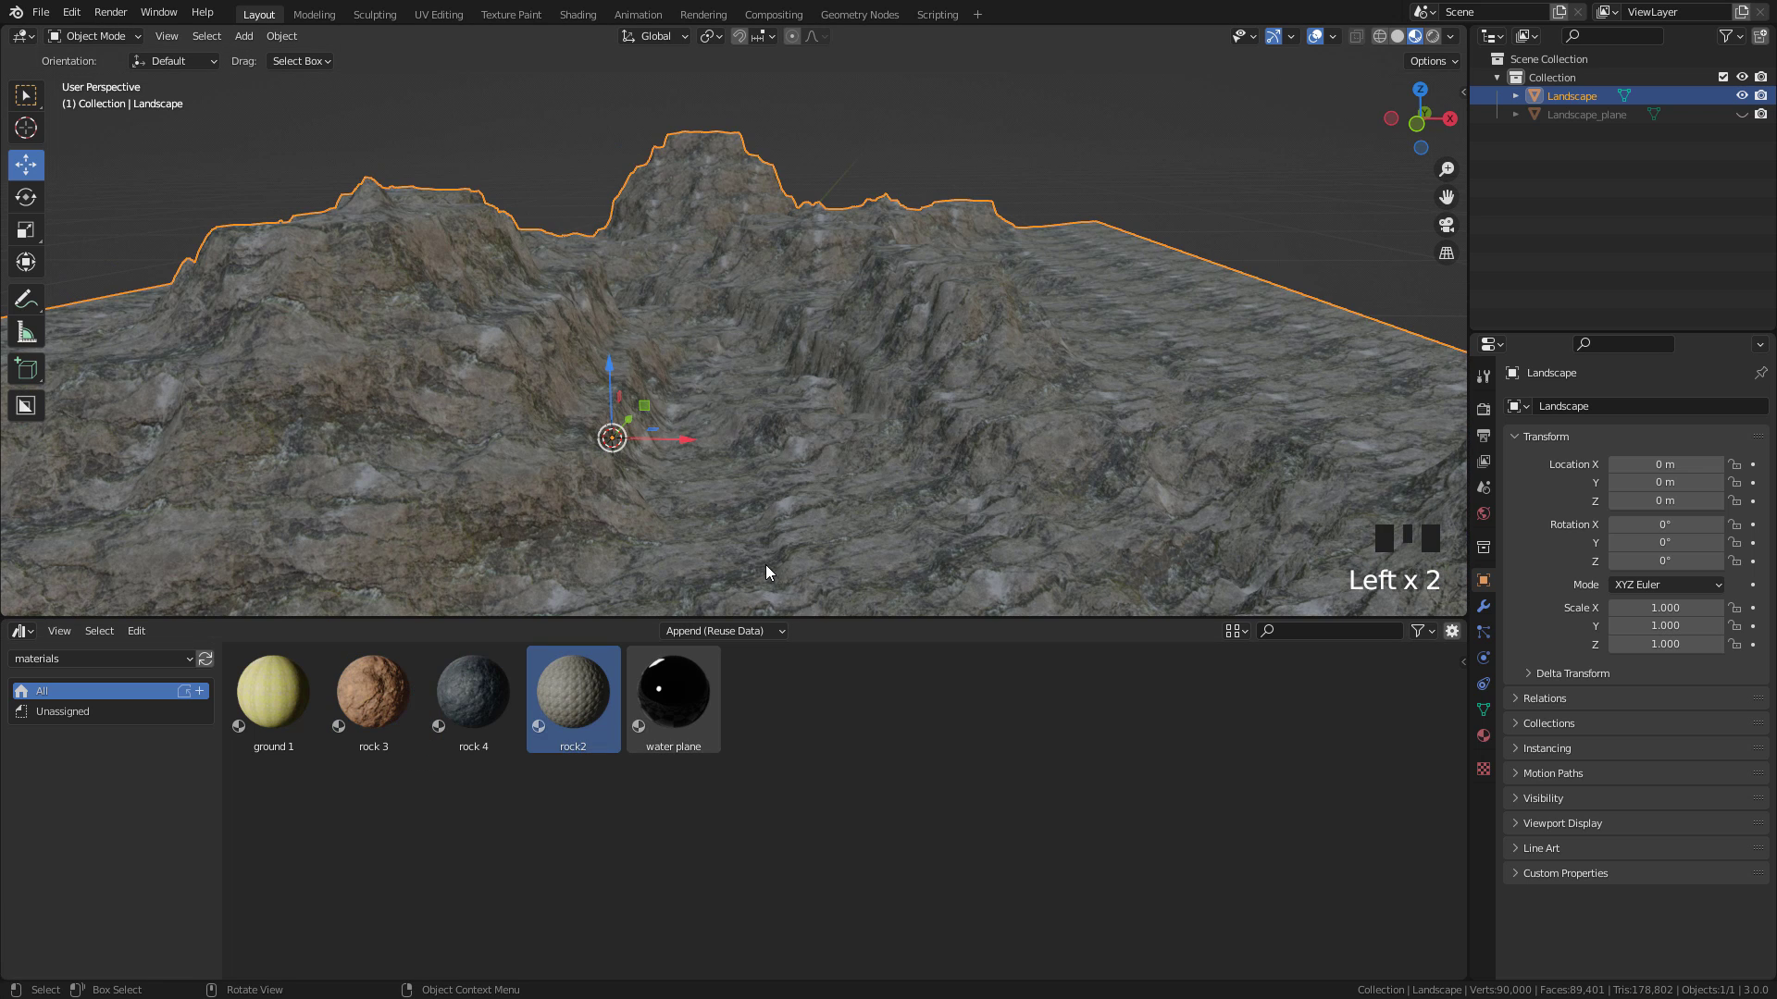
{"action": "left_click_drag", "start_coordinate": [273, 693], "coordinate": [778, 388]}
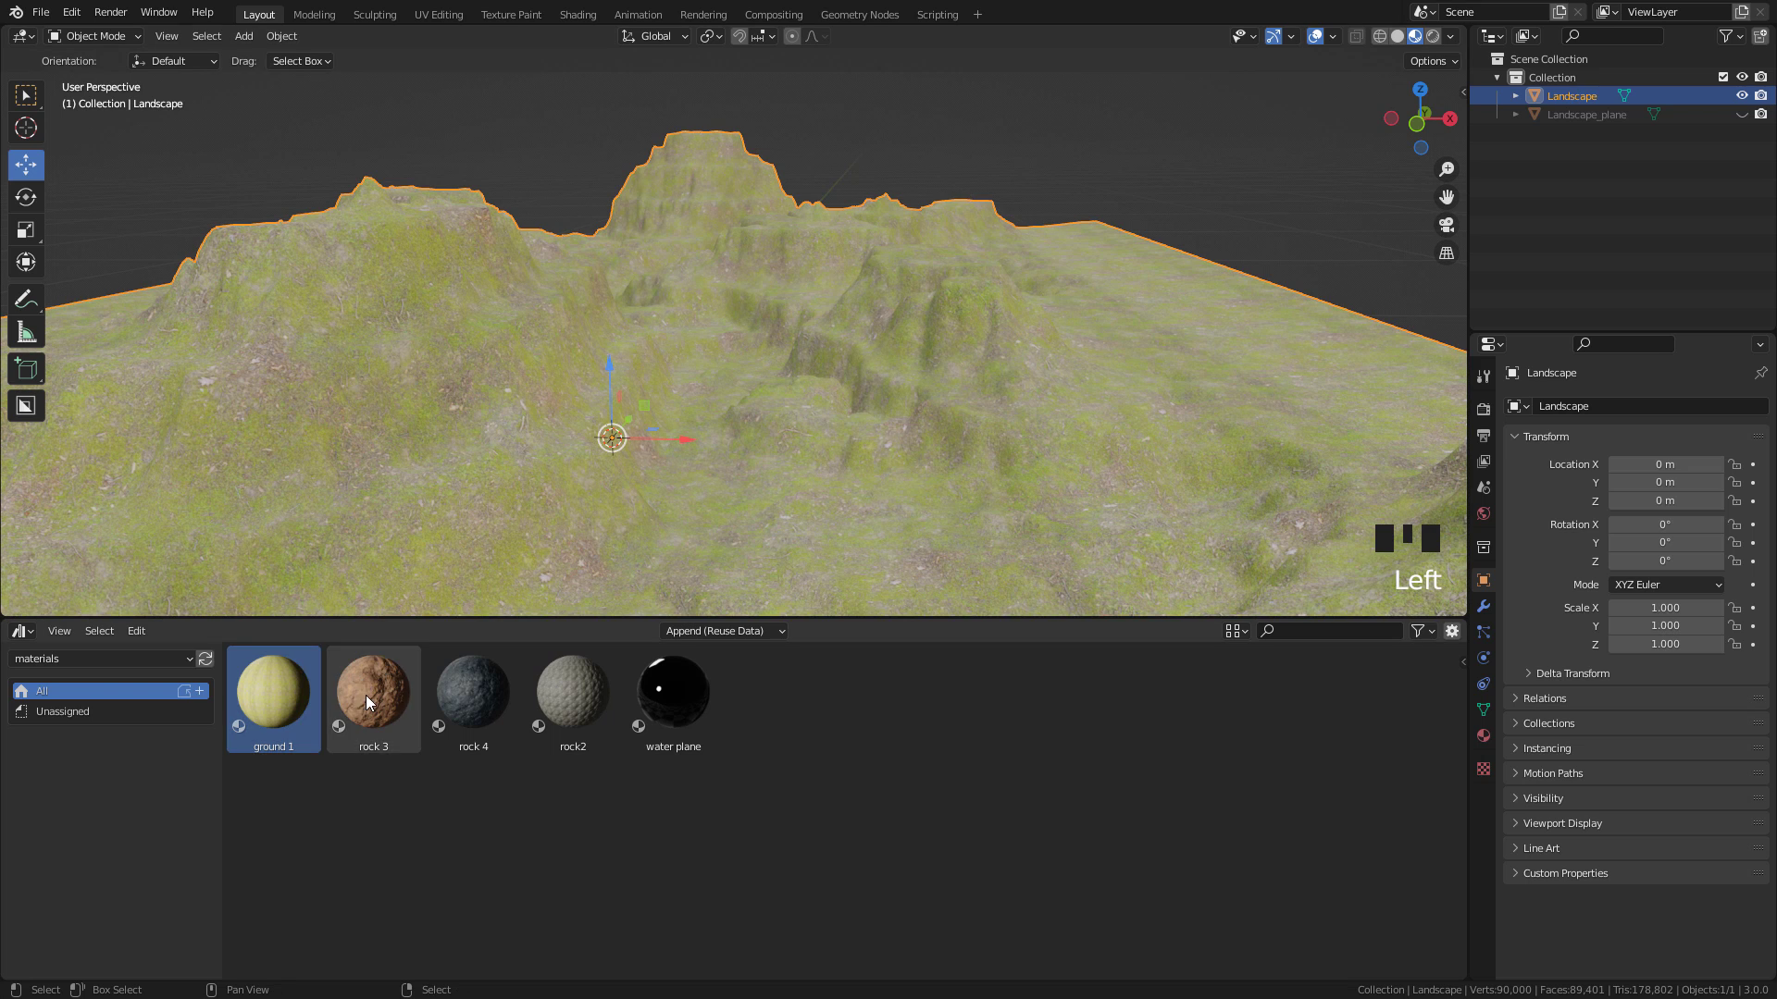
Apply the rock 3 material to the landscape and show its nodes in the Shader Editor in place of the Asset Browser
{"action": "left_click_drag", "start_coordinate": [367, 702], "coordinate": [876, 349]}
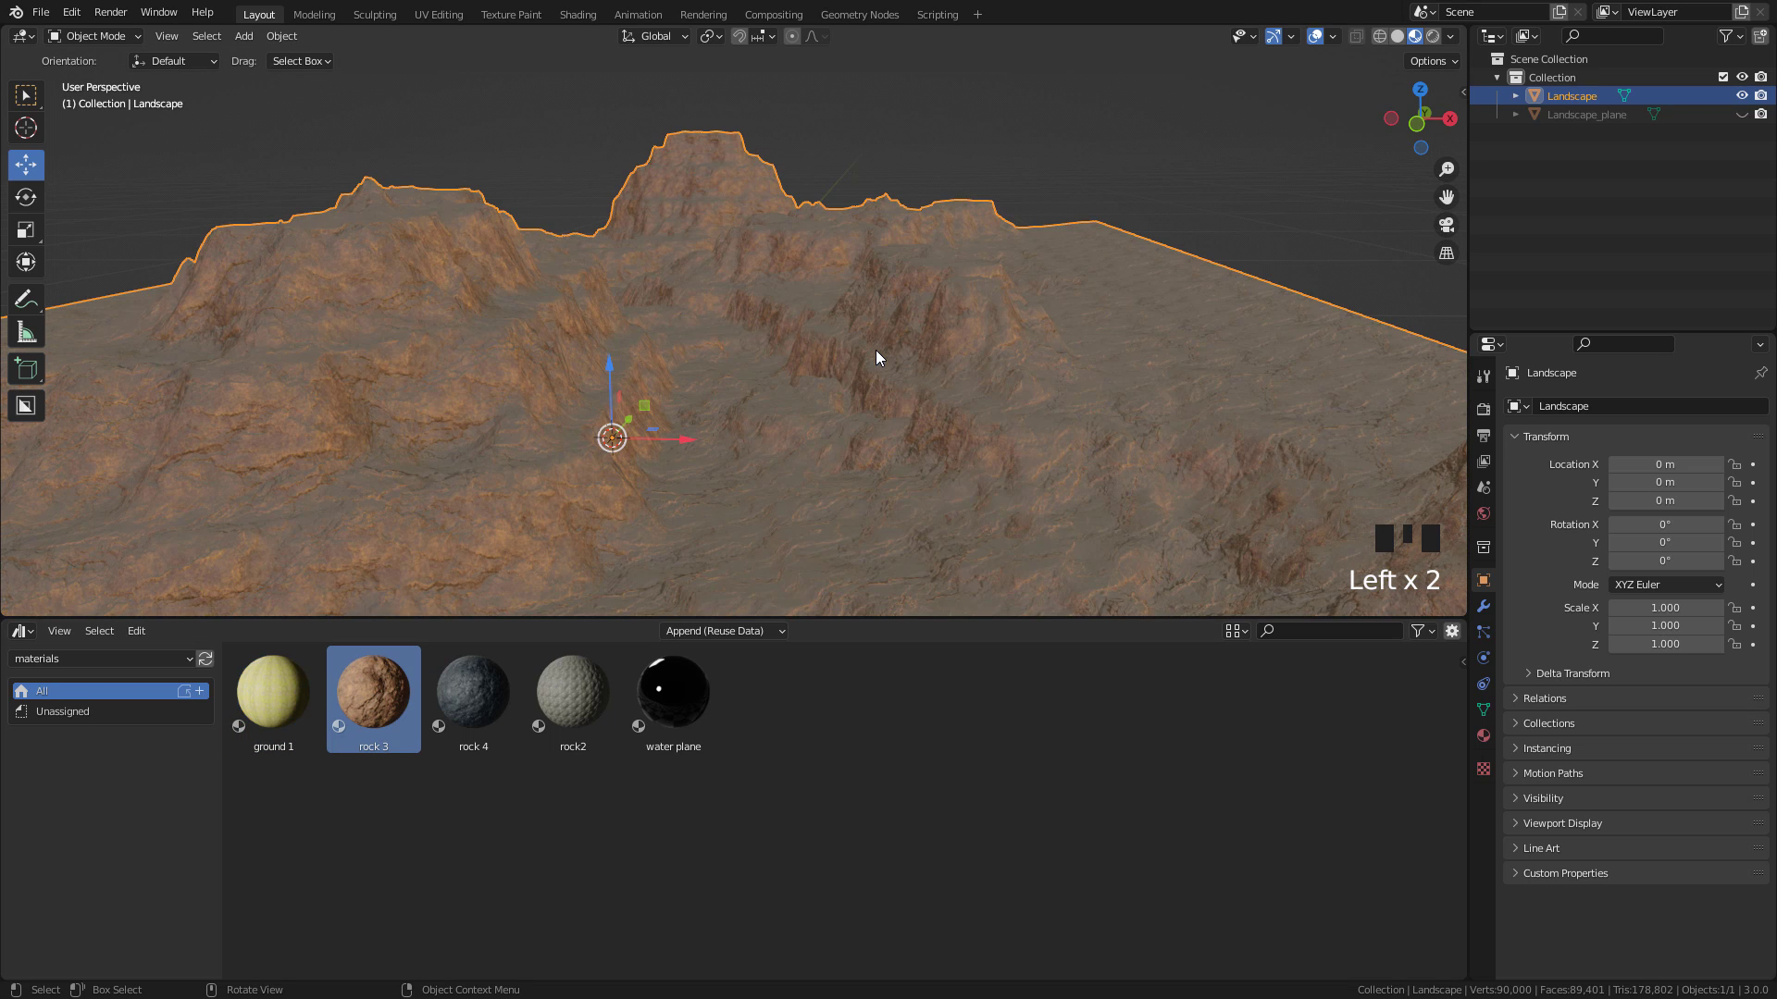
{"action": "middle_click_drag", "start_coordinate": [839, 390], "coordinate": [555, 518]}
{"action": "left_click", "coordinate": [21, 632]}
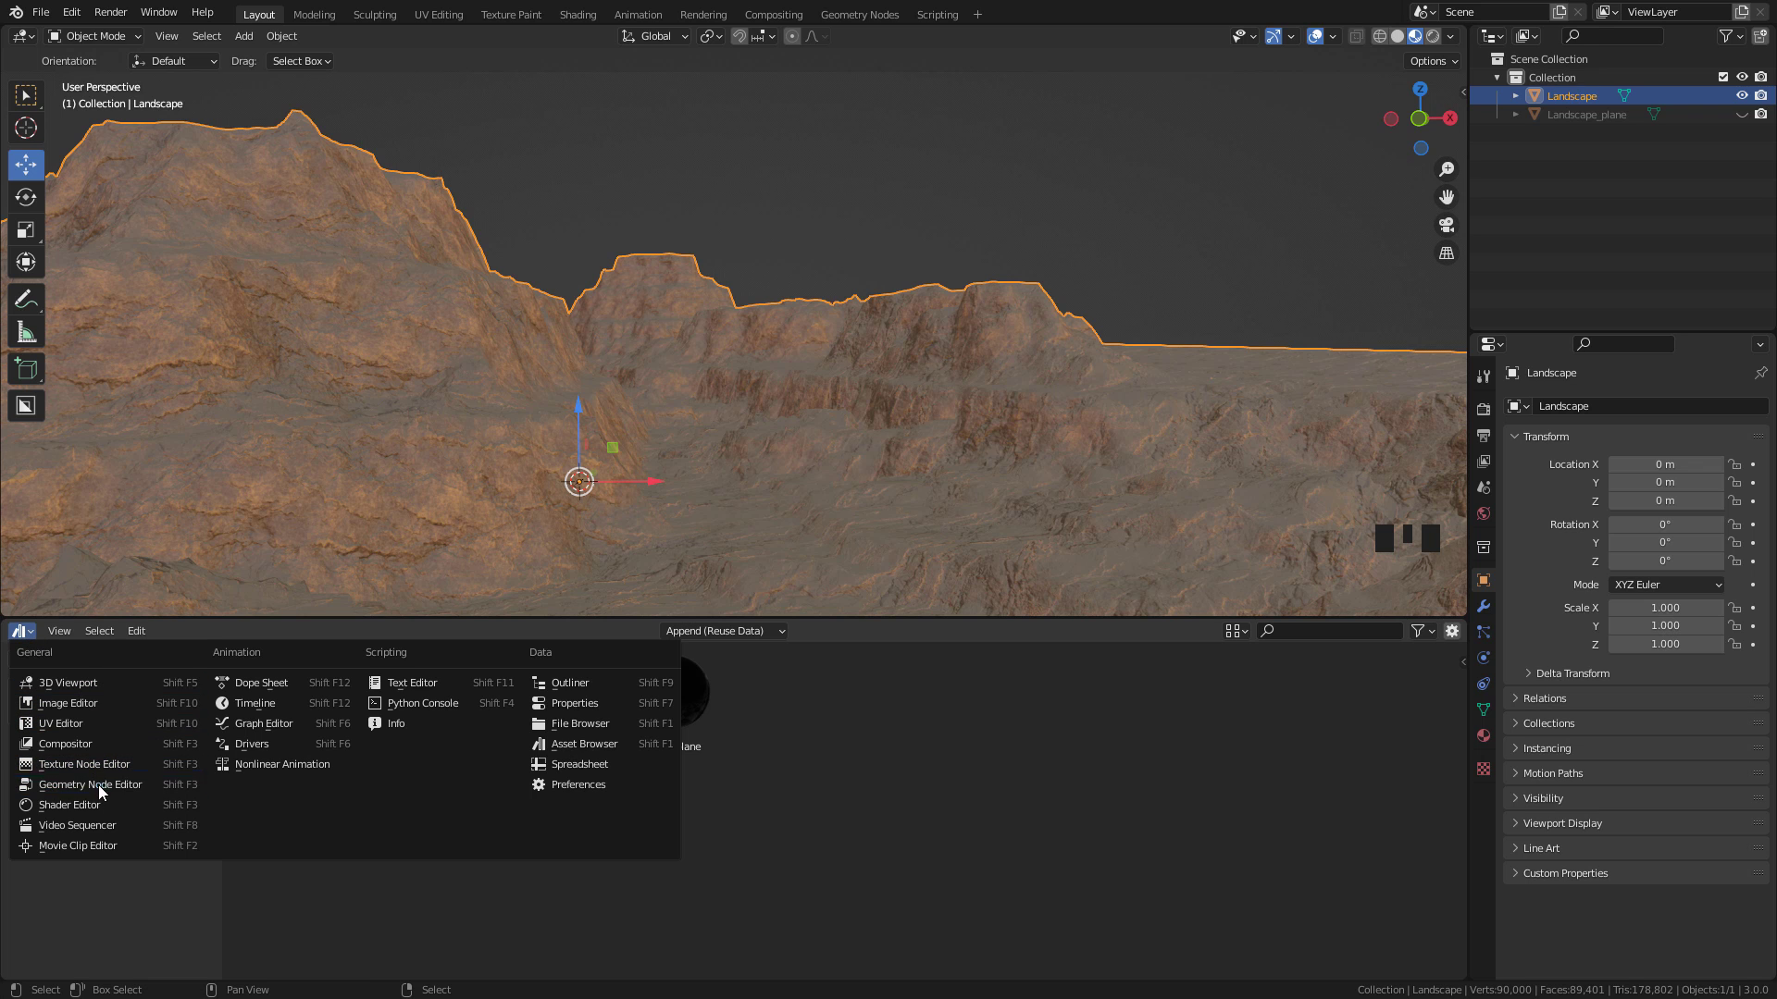
{"action": "left_click", "coordinate": [98, 808]}
{"action": "middle_click_drag", "start_coordinate": [368, 727], "coordinate": [407, 808]}
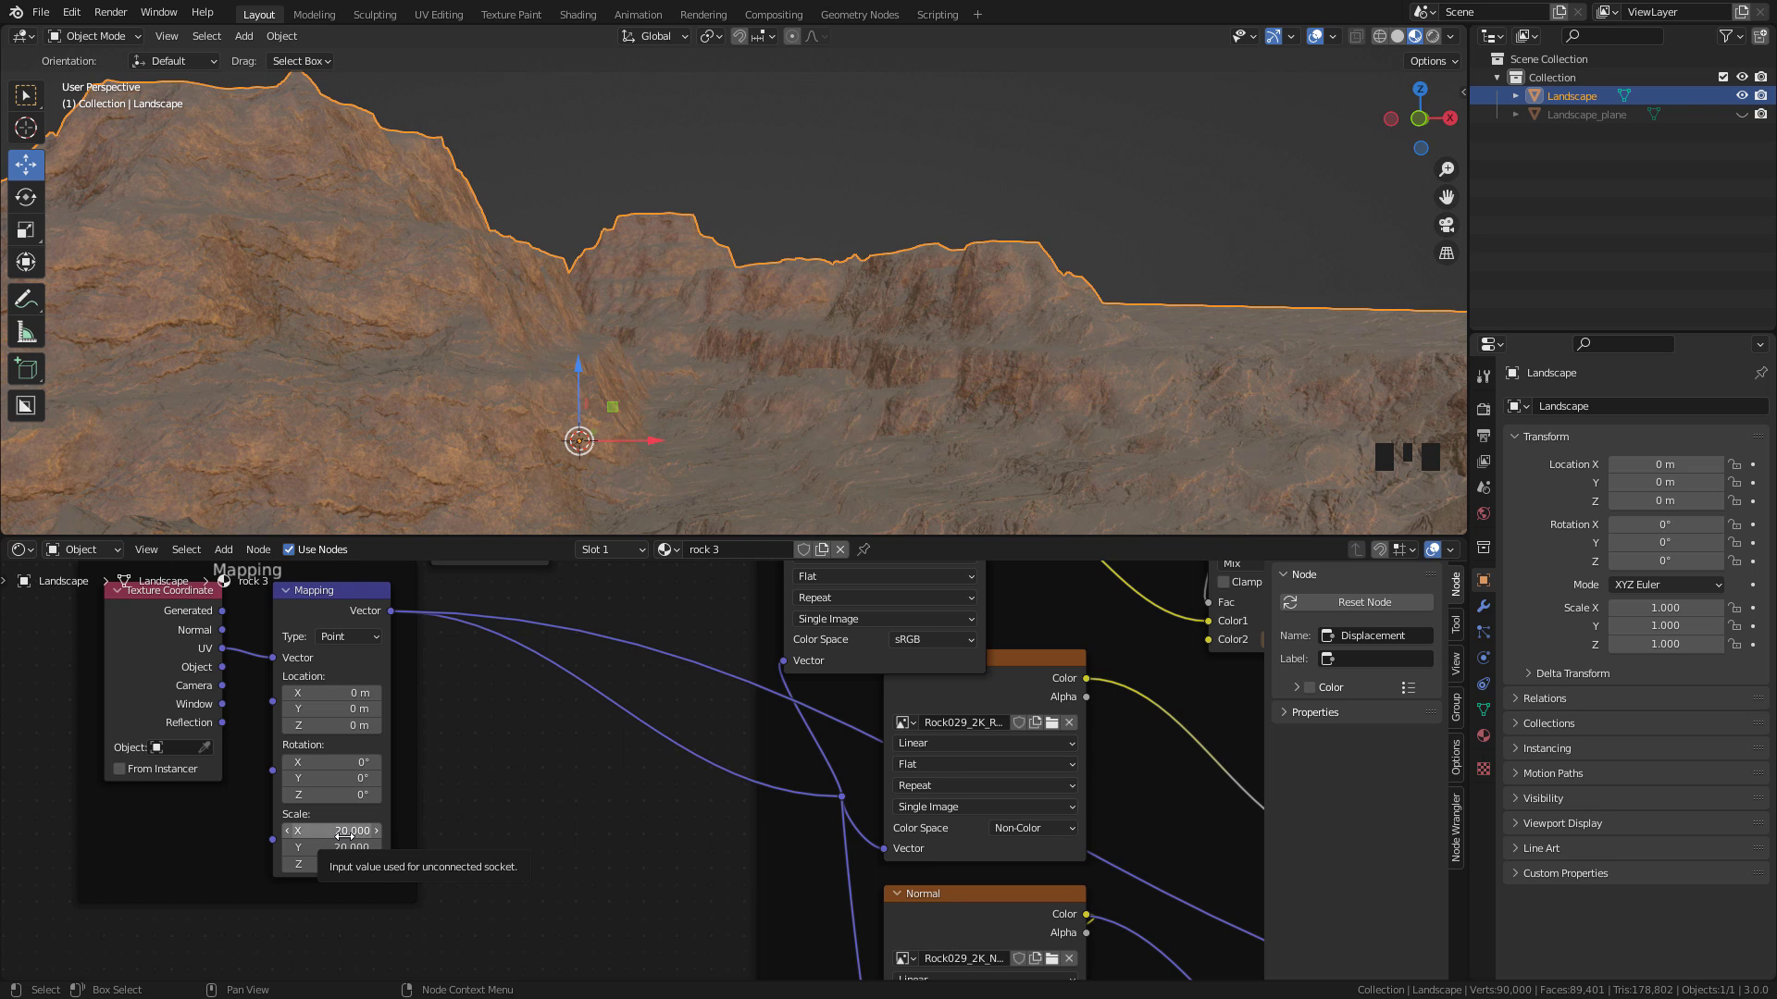
Set the X and Y scale of the rock 3 material's Mapping node to 25
{"action": "left_click_drag", "start_coordinate": [344, 834], "coordinate": [344, 848]}
{"action": "type", "text": "25"}
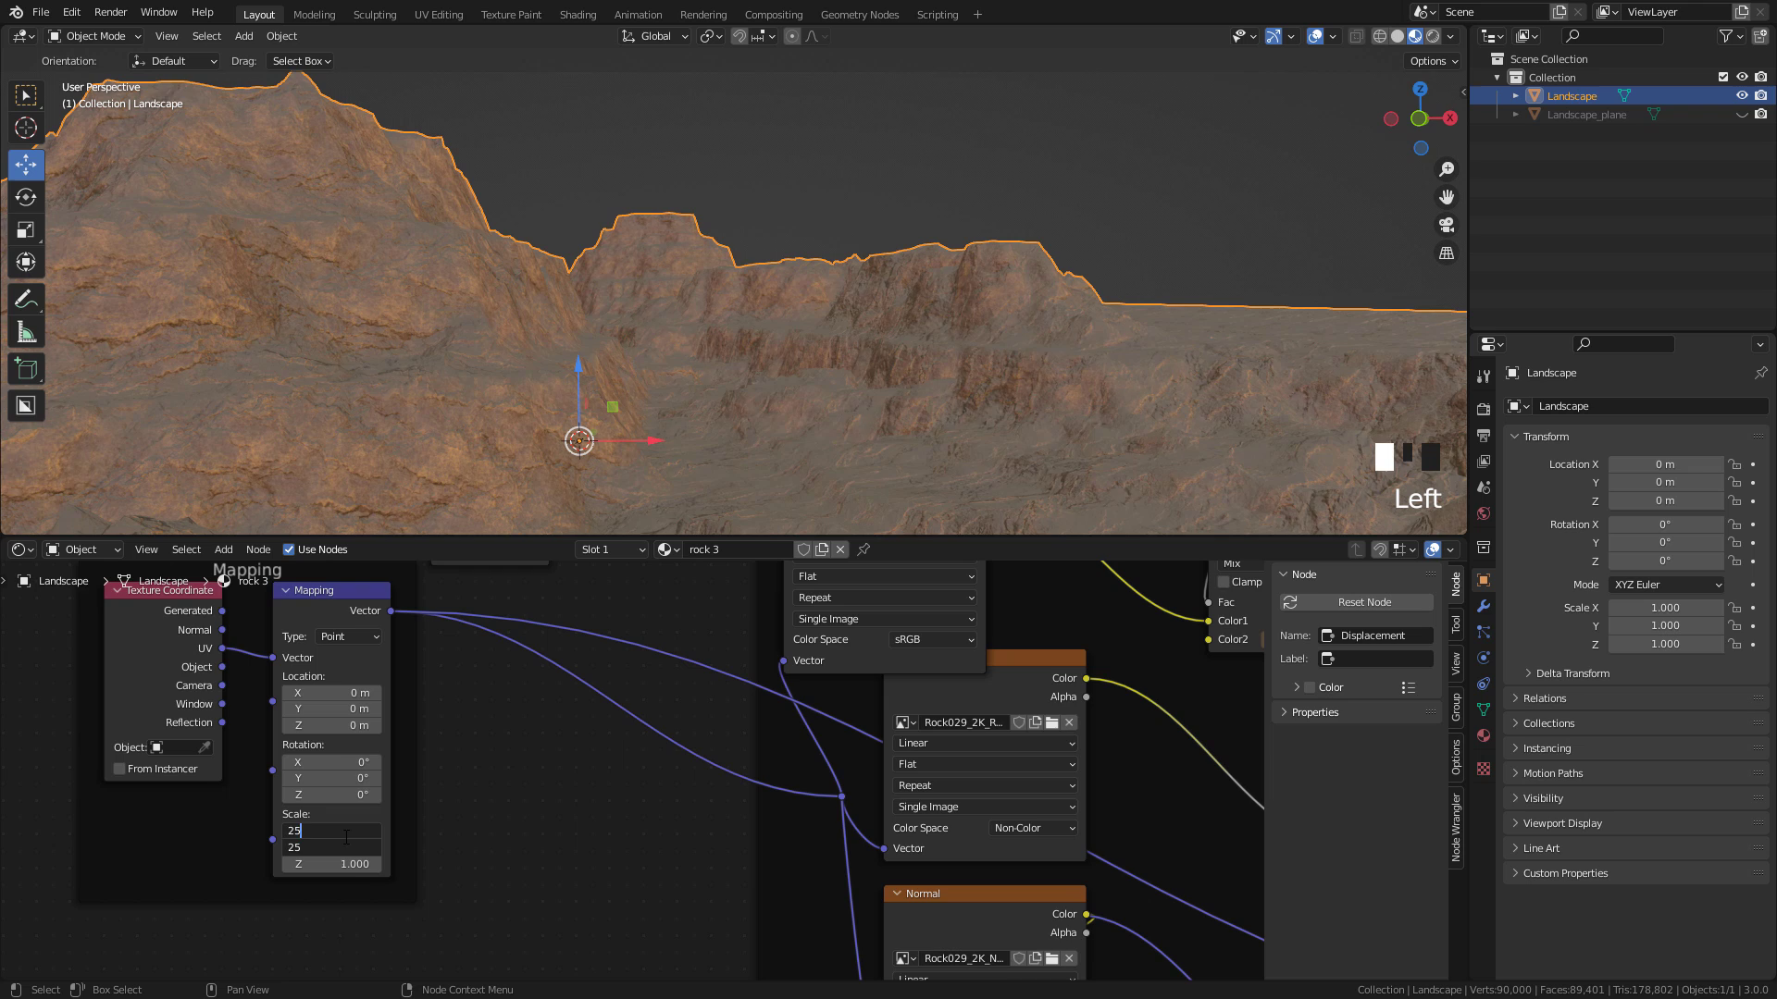
{"action": "key", "text": "Return"}
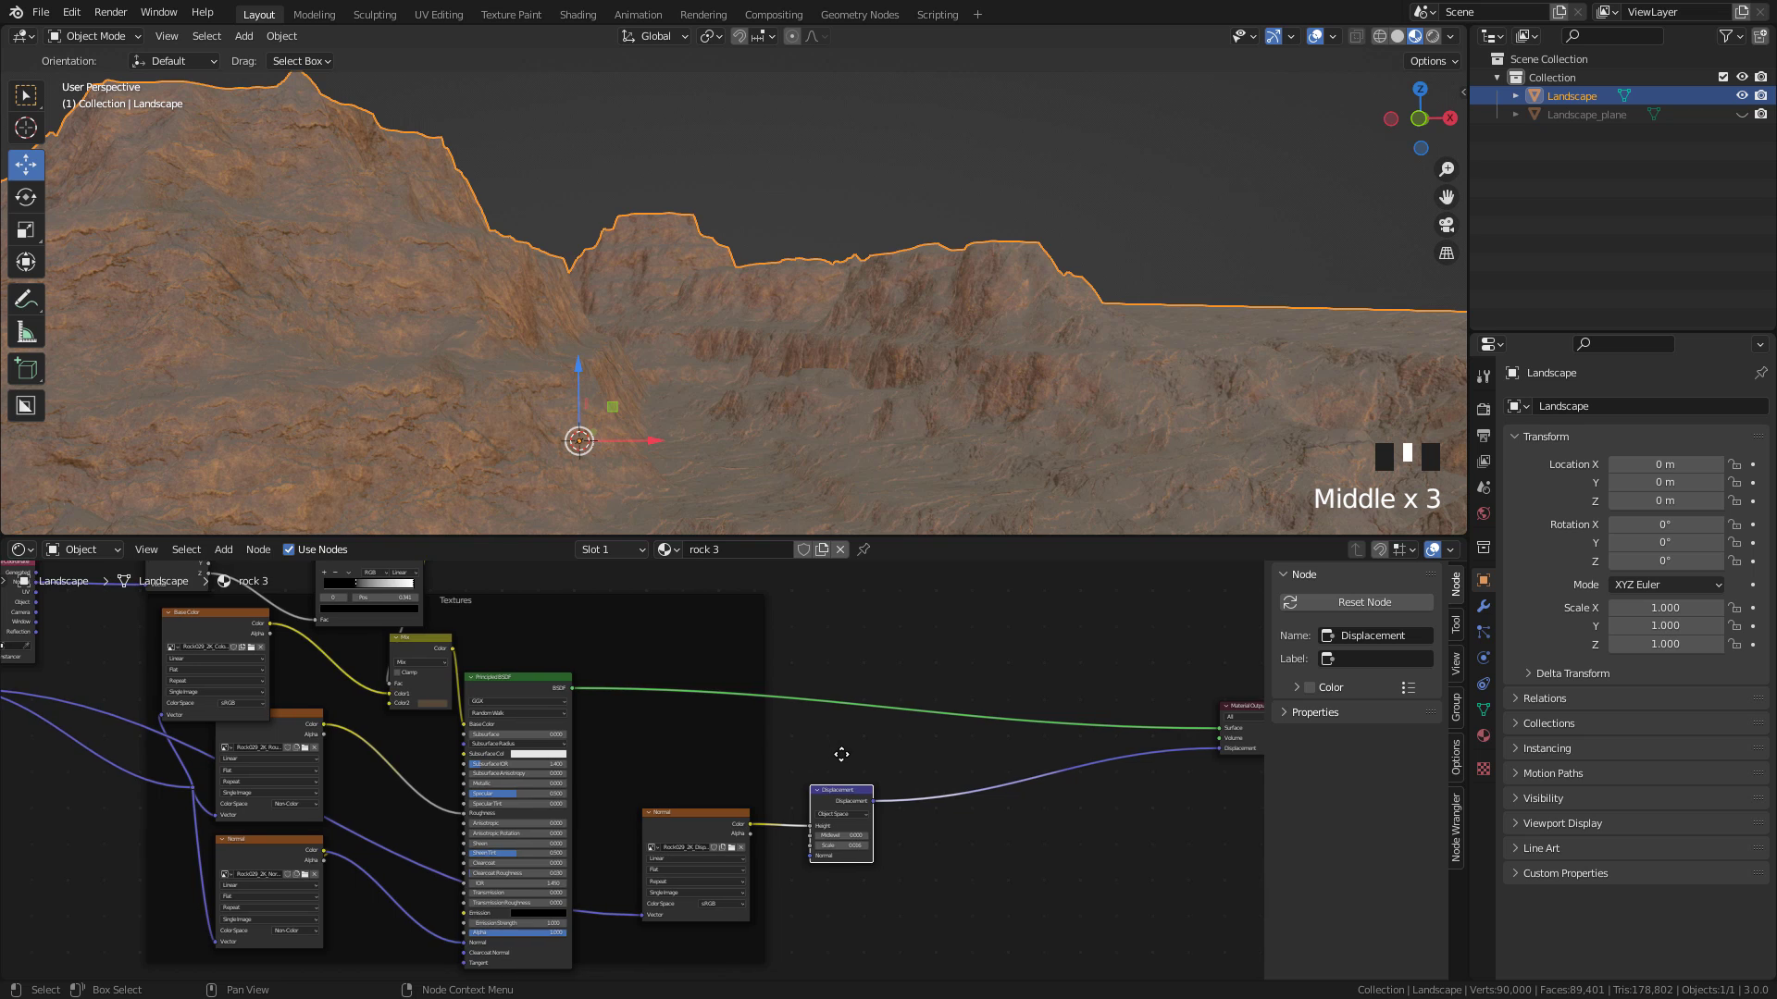
Shift the ColorRamp's black stop towards white and adjust the brightness of the Mix node's Color2 in the rock 3 material
{"action": "middle_click_drag", "start_coordinate": [841, 753], "coordinate": [684, 730]}
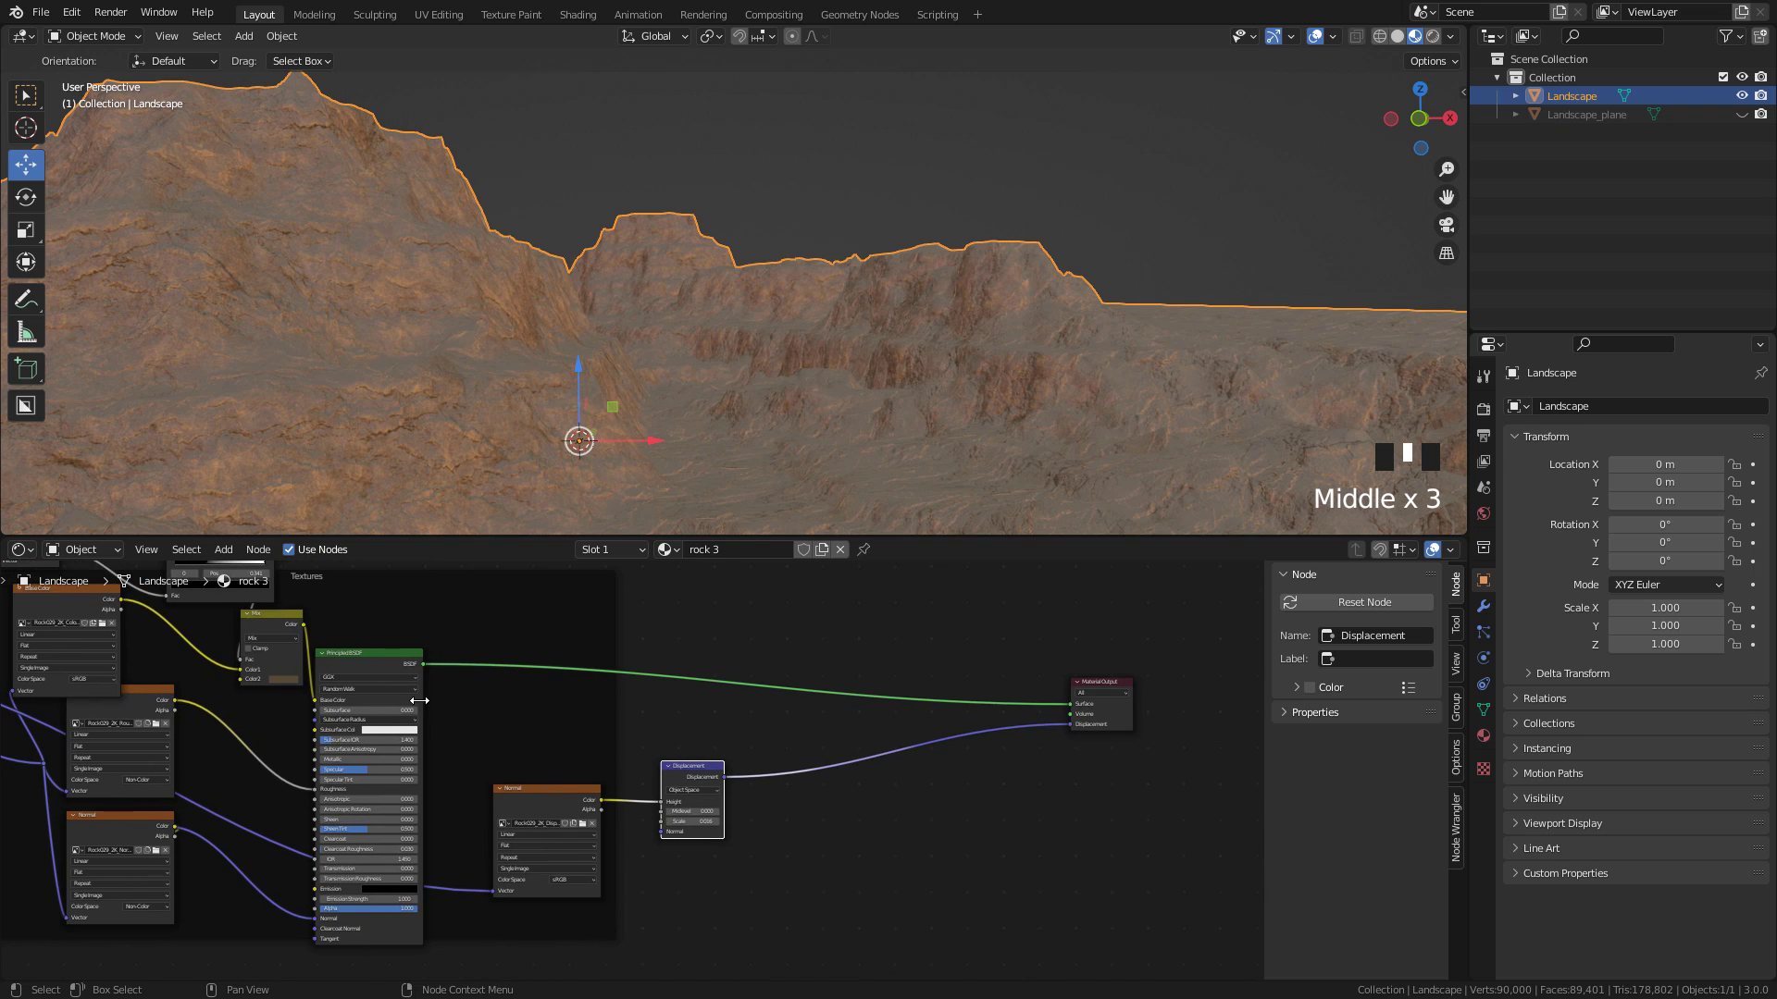
{"action": "middle_click_drag", "start_coordinate": [345, 668], "coordinate": [874, 781]}
{"action": "scroll", "coordinate": [833, 754], "scroll_direction": "up", "scroll_amount": 9}
{"action": "middle_click_drag", "start_coordinate": [821, 701], "coordinate": [722, 793]}
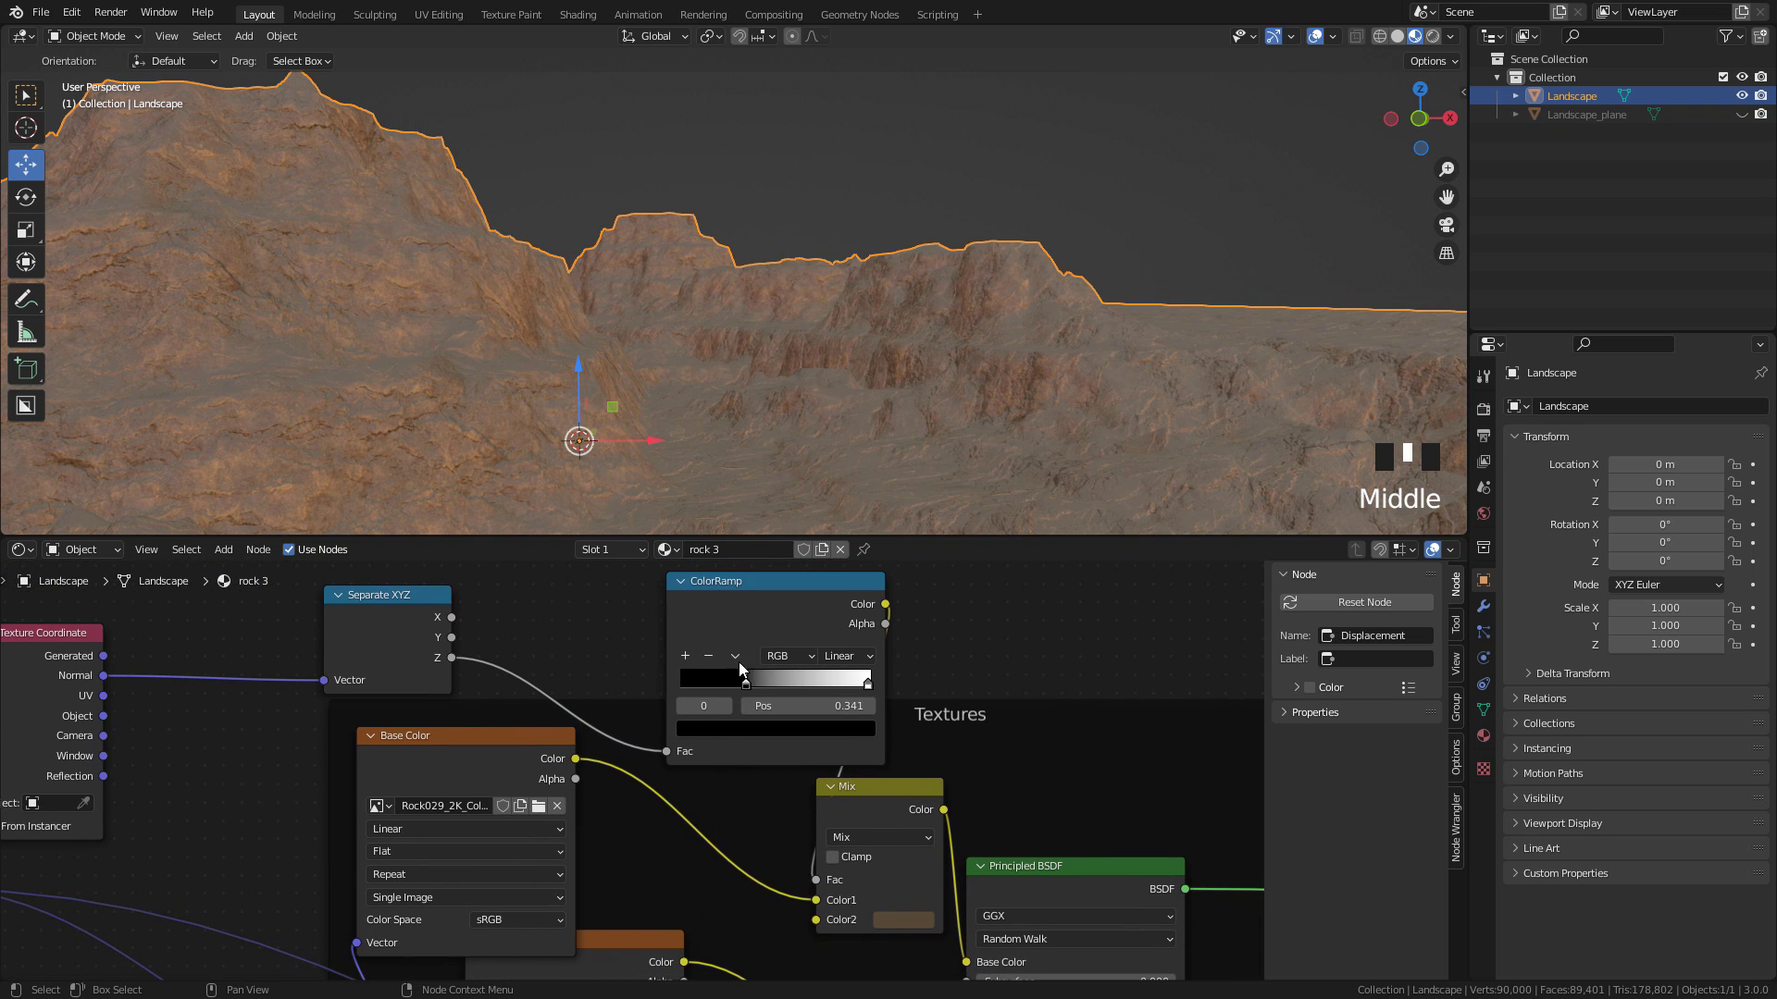
{"action": "mouse_move", "coordinate": [752, 682]}
{"action": "left_mouse_down"}
{"action": "mouse_move", "coordinate": [705, 682]}
{"action": "mouse_move", "coordinate": [850, 682]}
{"action": "mouse_move", "coordinate": [746, 682]}
{"action": "left_mouse_up"}
{"action": "middle_click_drag", "start_coordinate": [868, 804], "coordinate": [797, 759]}
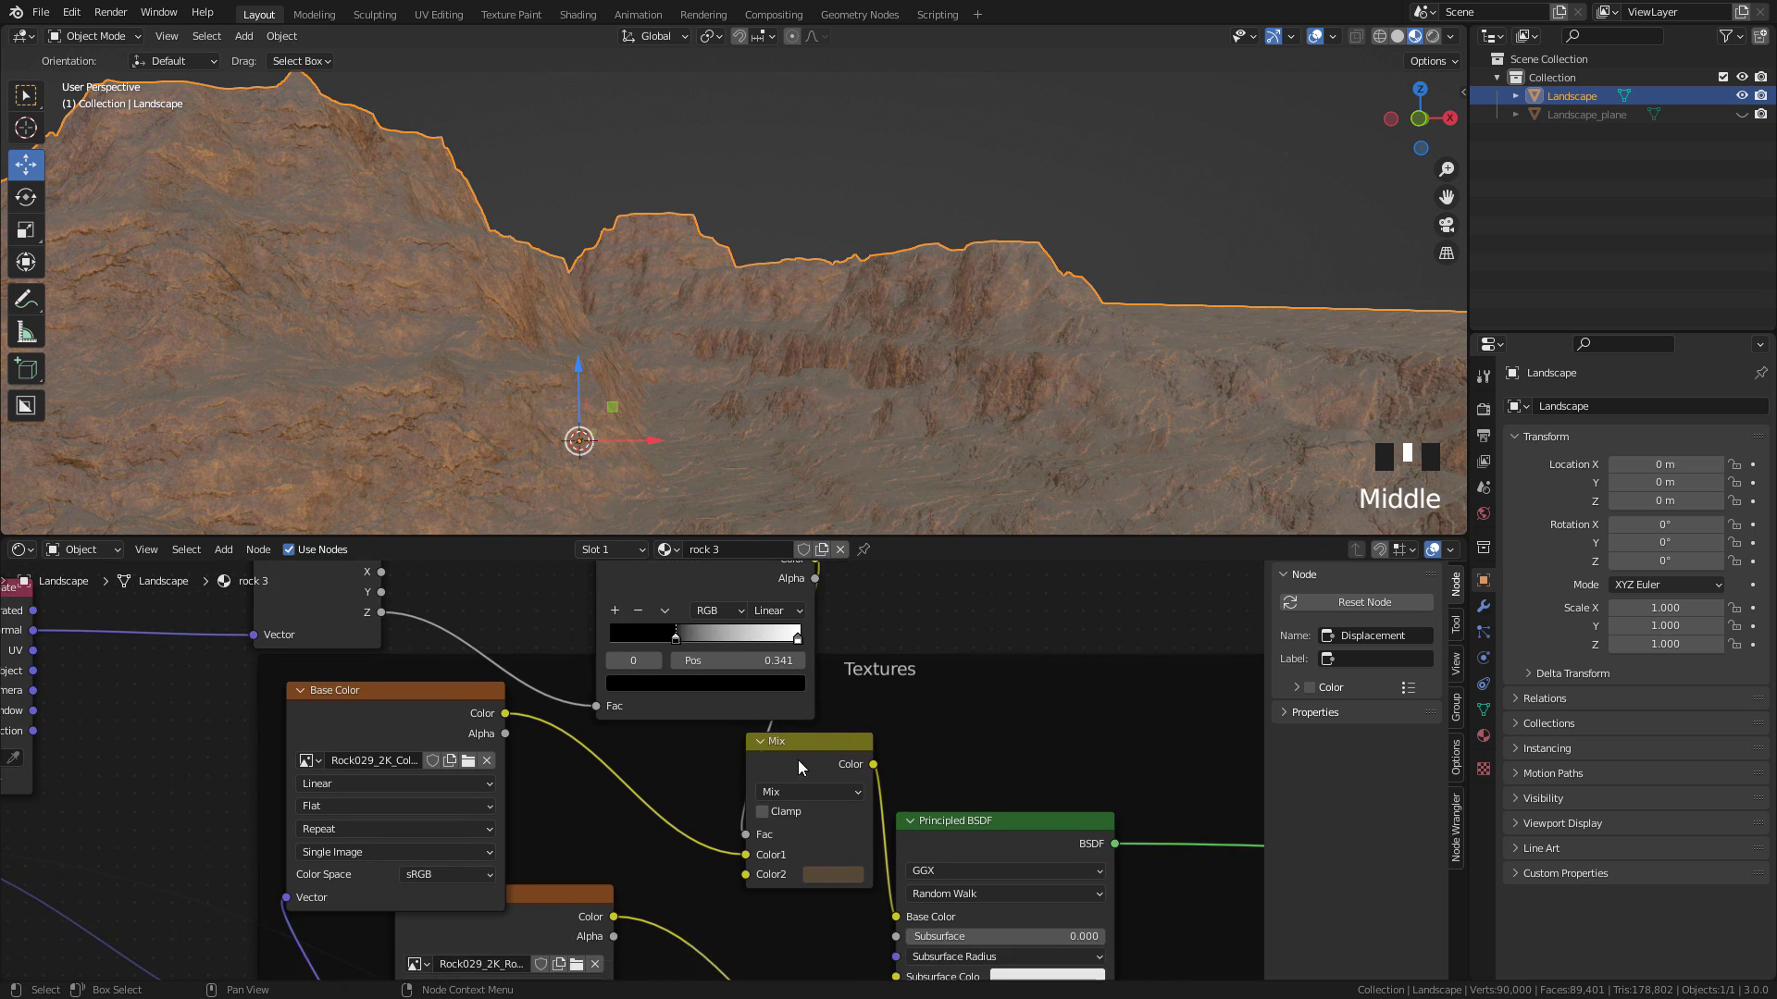
{"action": "left_click", "coordinate": [822, 875]}
{"action": "left_click_drag", "start_coordinate": [964, 698], "coordinate": [963, 644]}
{"action": "mouse_move", "coordinate": [675, 637]}
{"action": "left_mouse_down"}
{"action": "mouse_move", "coordinate": [805, 643]}
{"action": "mouse_move", "coordinate": [711, 641]}
{"action": "left_mouse_up"}
{"action": "left_click", "coordinate": [833, 873]}
{"action": "left_click_drag", "start_coordinate": [963, 664], "coordinate": [964, 685]}
Examine the Displacement node, its texture input and its link to the Material Output
{"action": "scroll", "coordinate": [1006, 758], "scroll_direction": "down", "scroll_amount": 3}
{"action": "middle_click_drag", "start_coordinate": [1005, 759], "coordinate": [703, 702]}
{"action": "middle_click_drag", "start_coordinate": [971, 814], "coordinate": [690, 718]}
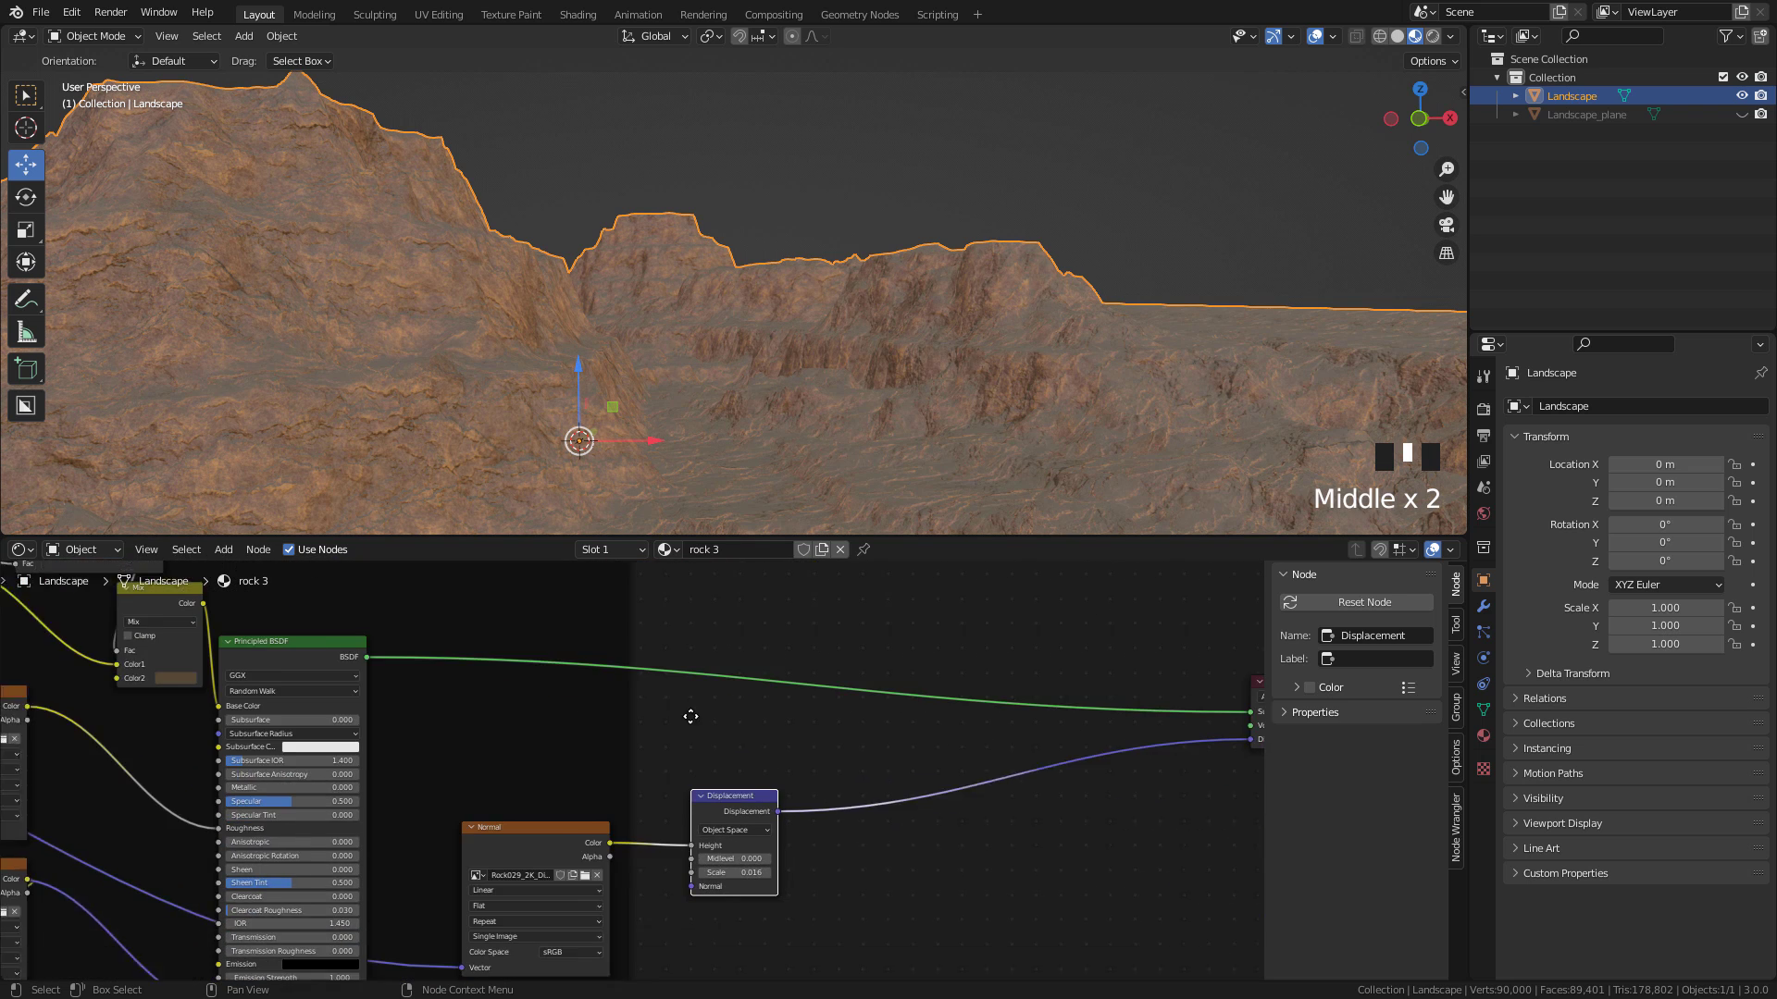
{"action": "scroll", "coordinate": [687, 718], "scroll_direction": "up", "scroll_amount": 2}
{"action": "middle_click_drag", "start_coordinate": [850, 814], "coordinate": [750, 791]}
{"action": "scroll", "coordinate": [819, 385], "scroll_direction": "up", "scroll_amount": 1}
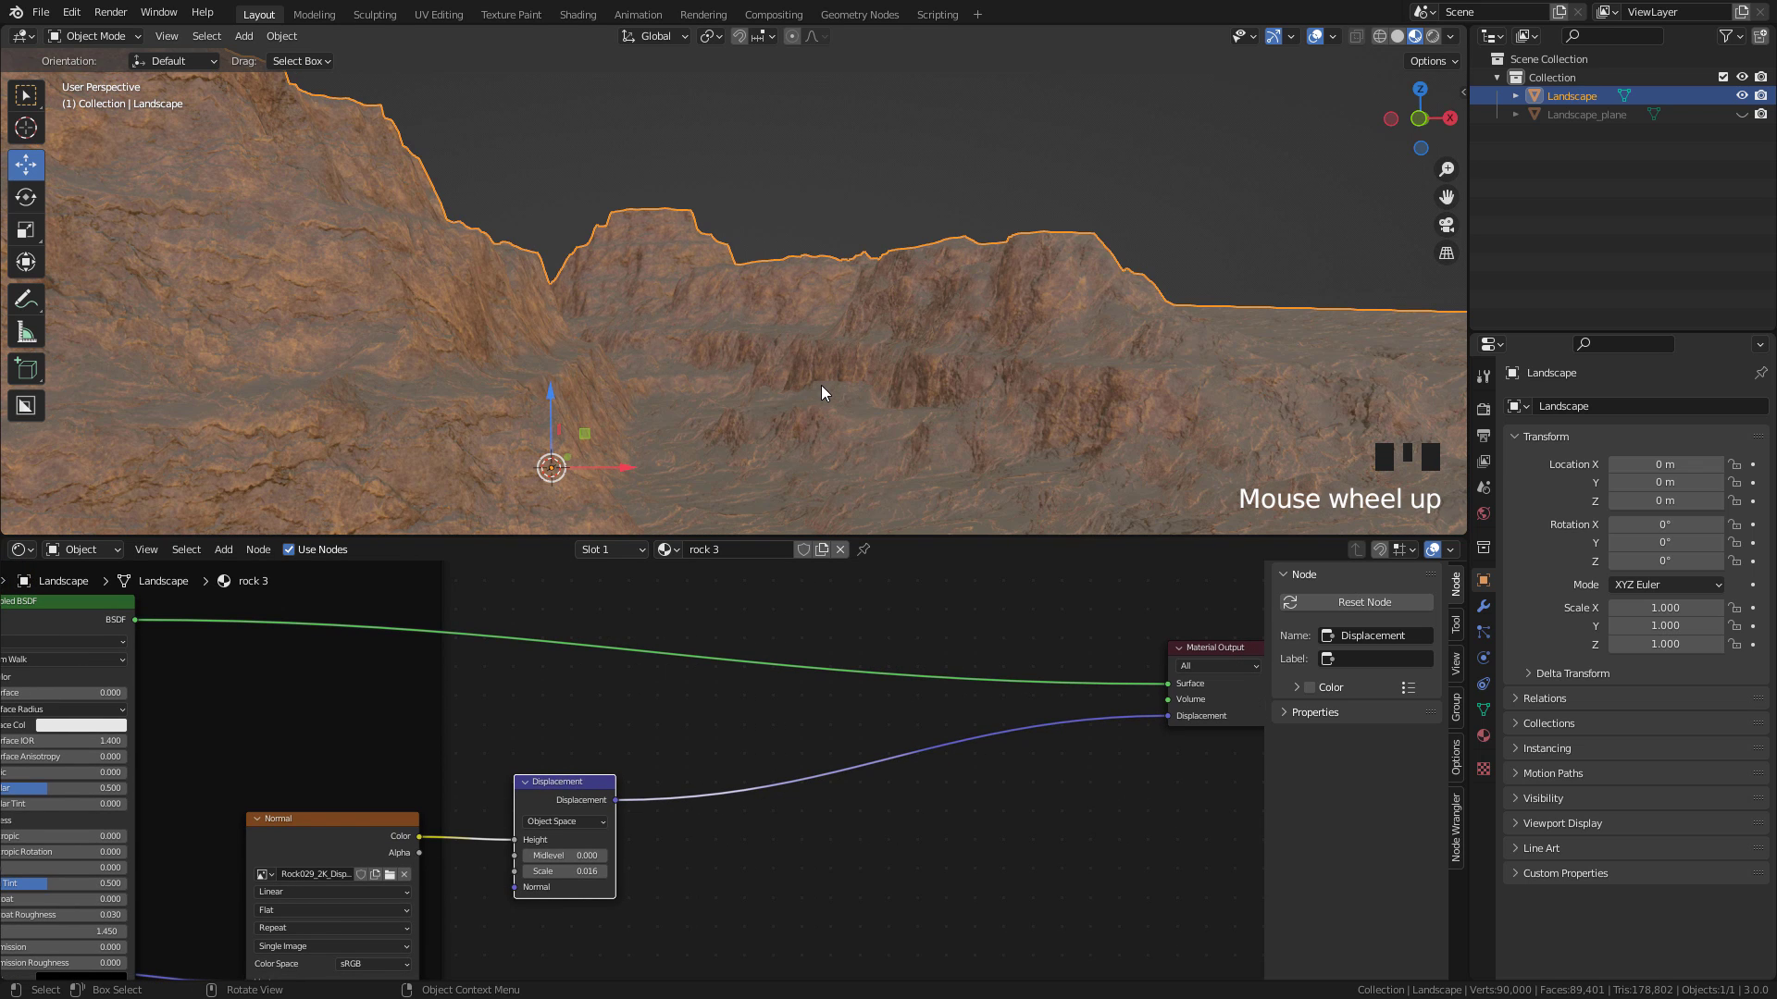
{"action": "scroll", "coordinate": [819, 384], "scroll_direction": "down", "scroll_amount": 1}
Set the render engine to Cycles with GPU Compute and display the viewport in rendered shading
{"action": "left_click", "coordinate": [1483, 410]}
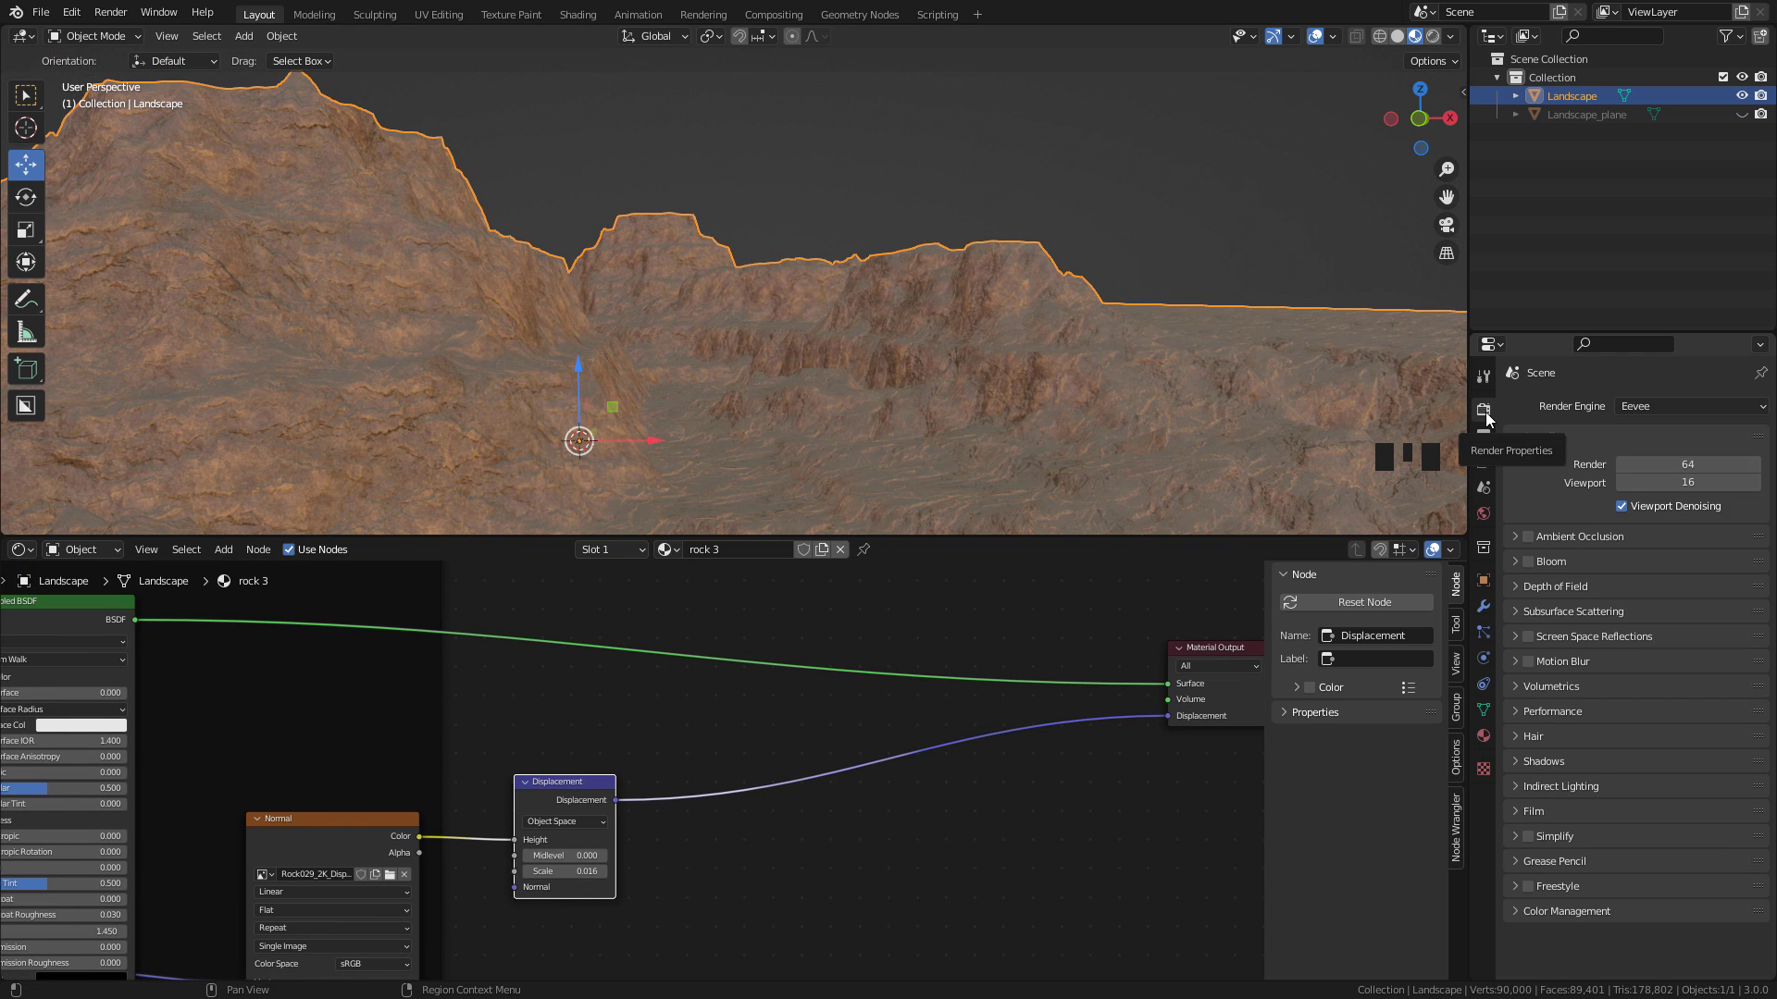
{"action": "left_click", "coordinate": [1636, 410]}
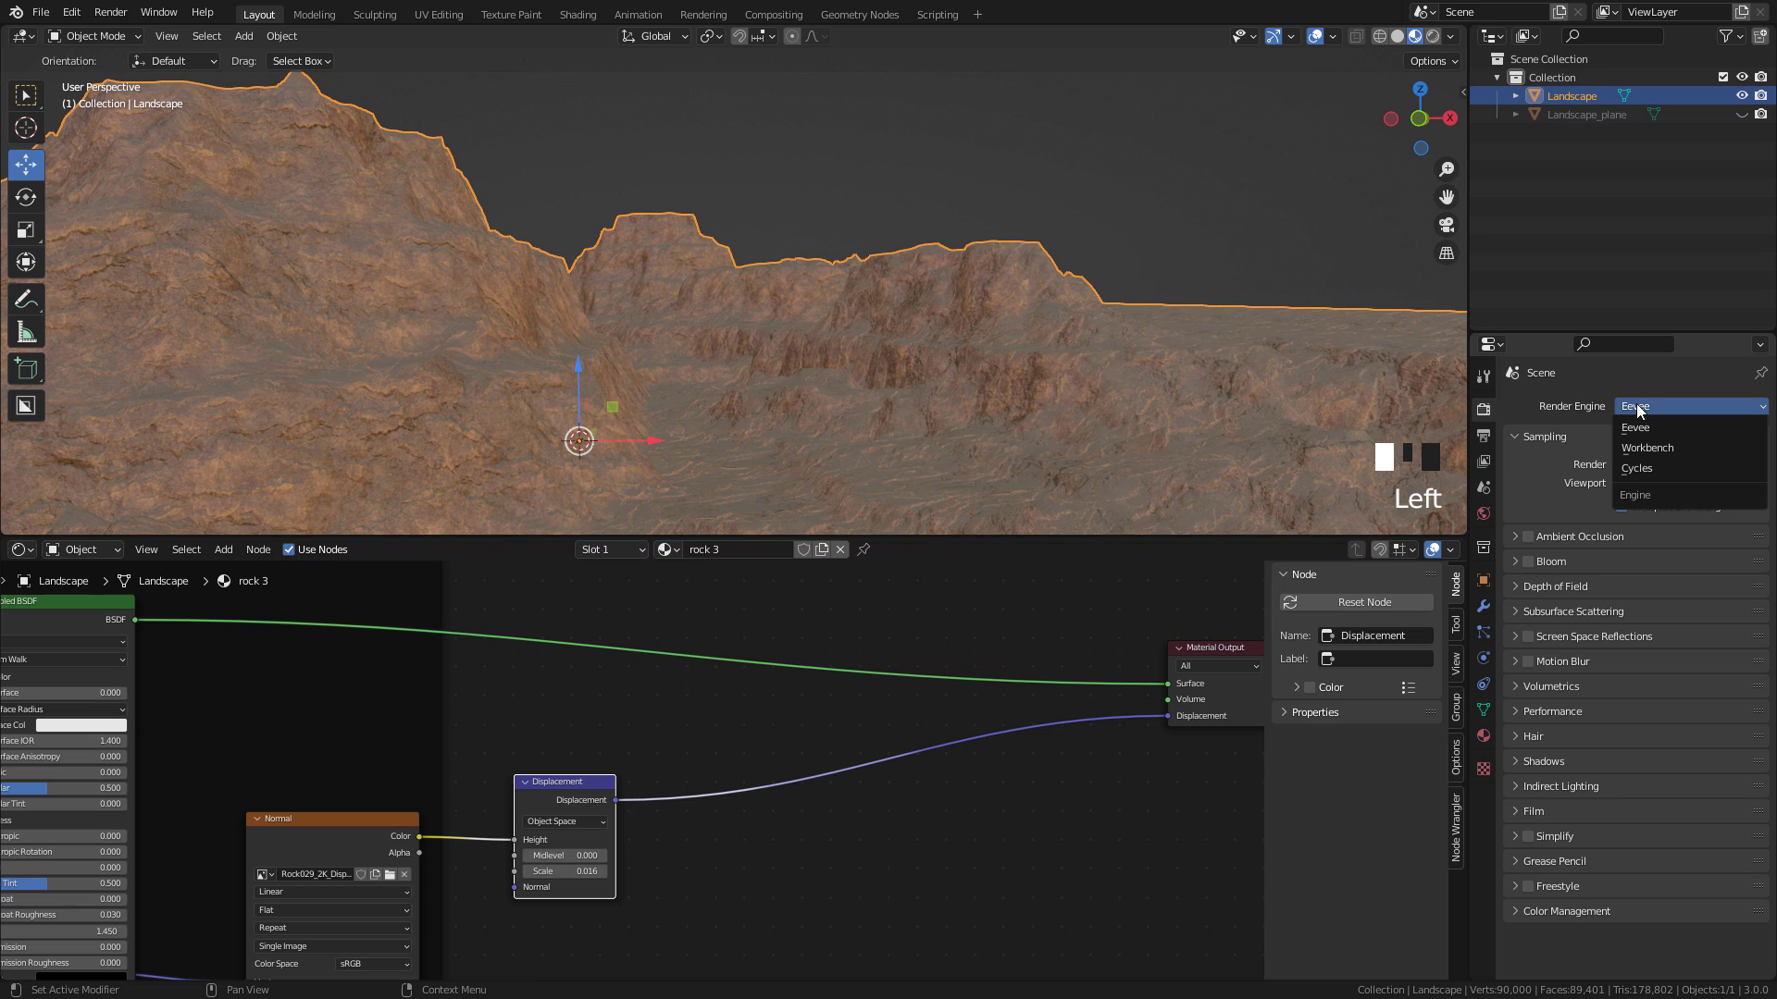
{"action": "left_click", "coordinate": [1637, 468]}
{"action": "left_click", "coordinate": [1644, 452]}
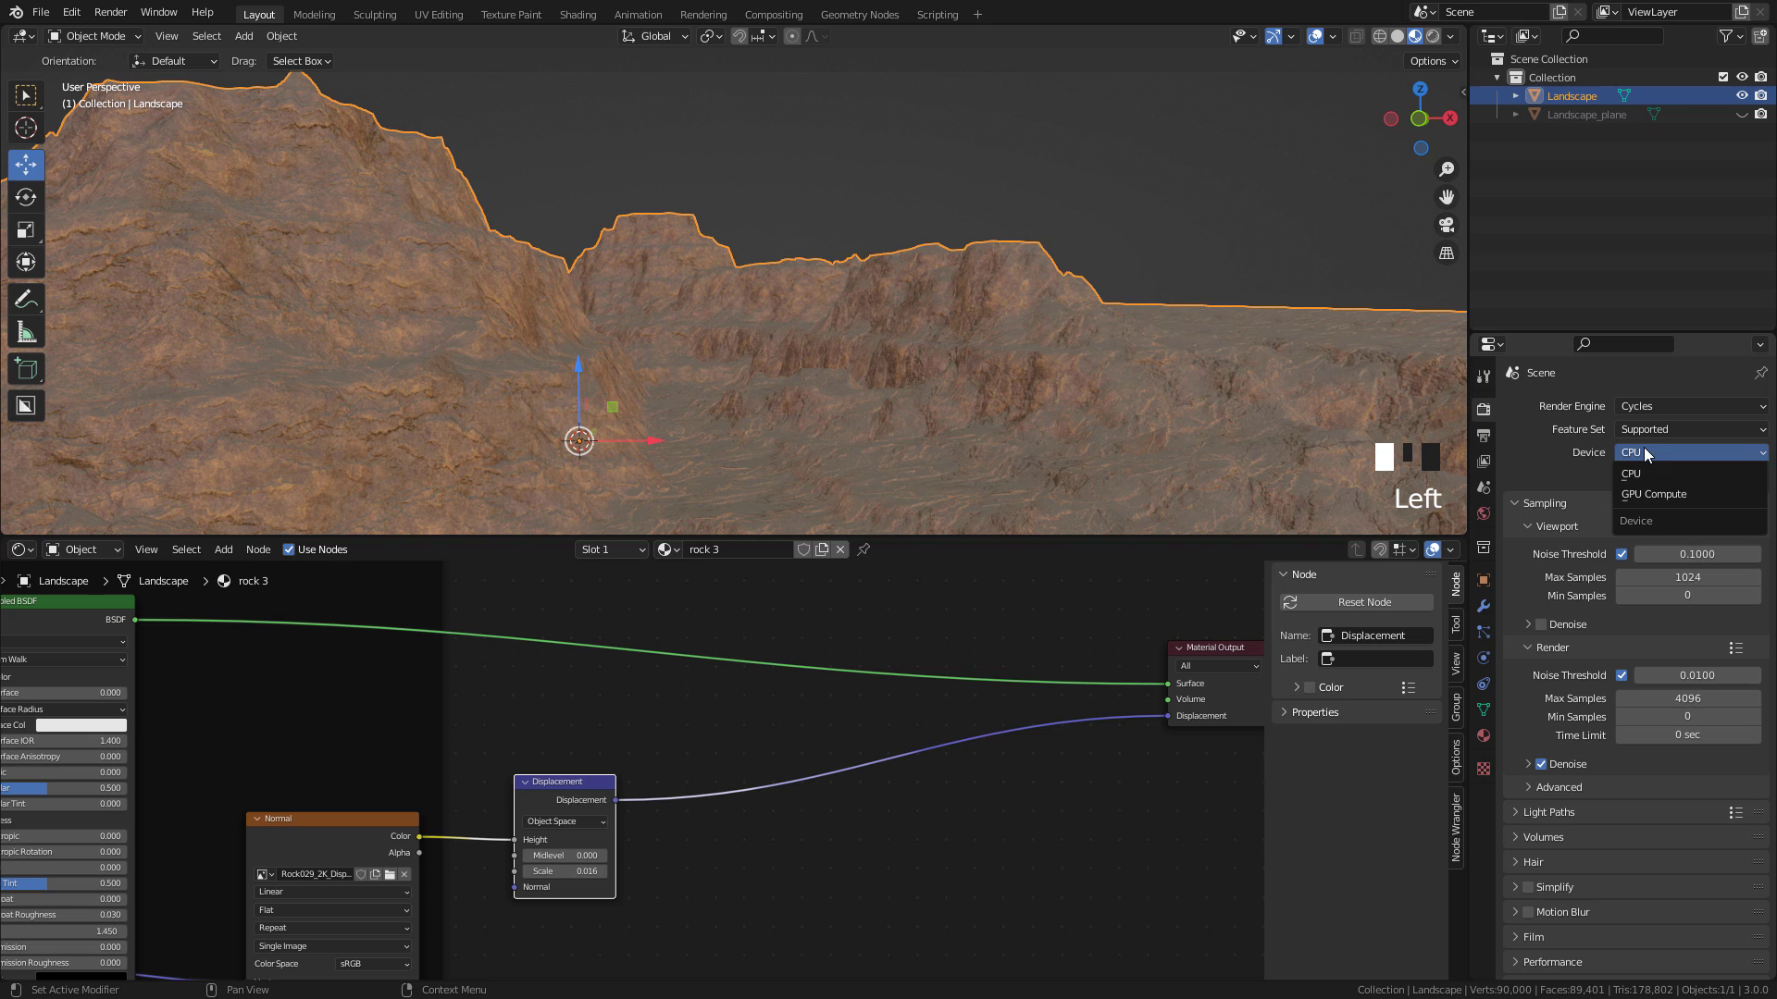
{"action": "left_click", "coordinate": [1649, 491]}
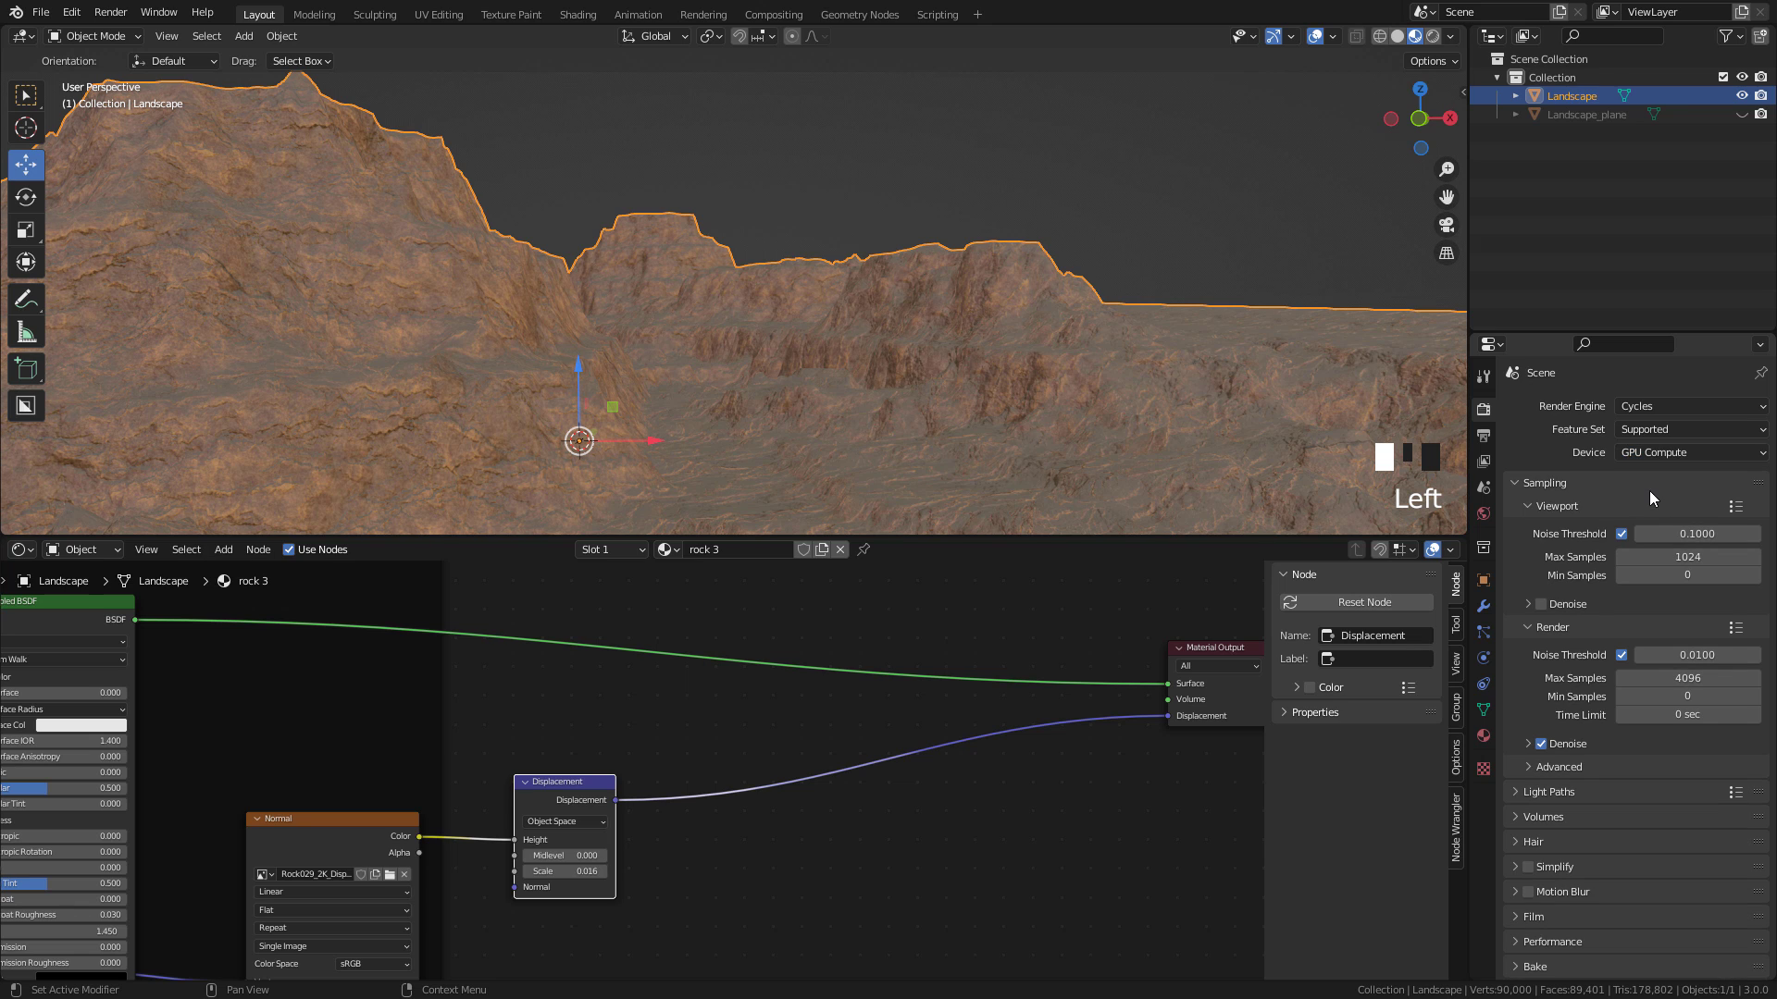
{"action": "key", "text": "ctrl+b"}
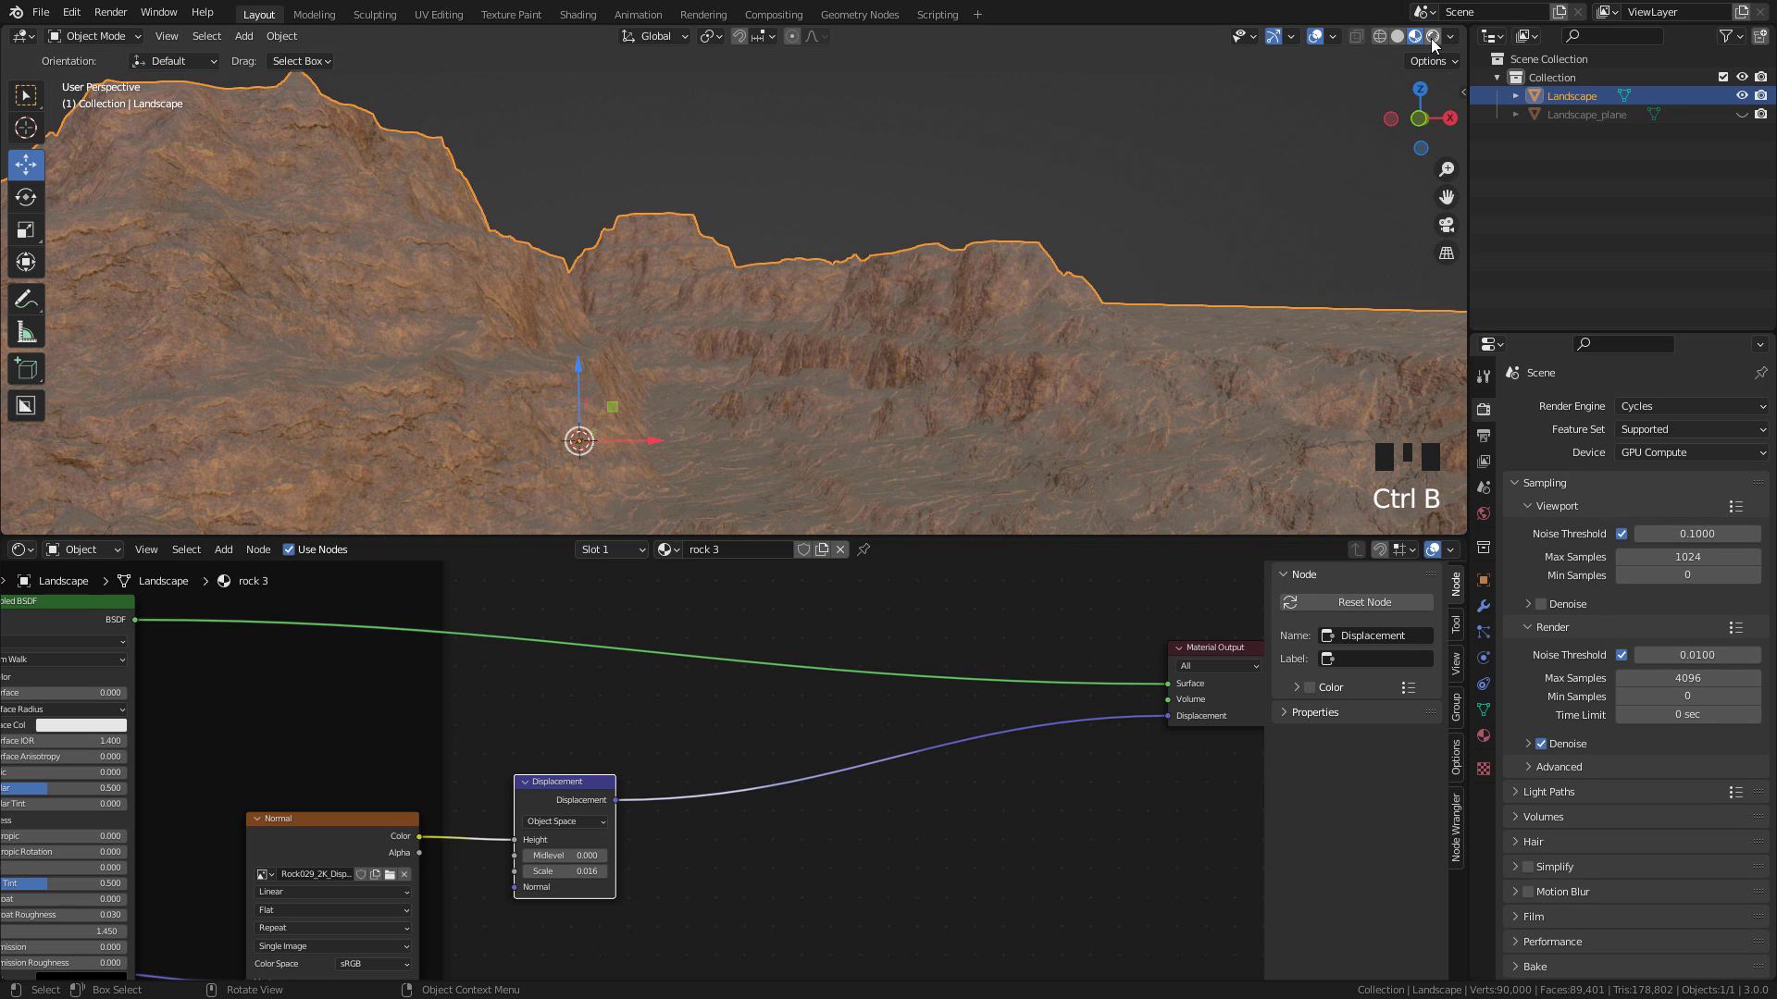
{"action": "left_click", "coordinate": [1433, 37]}
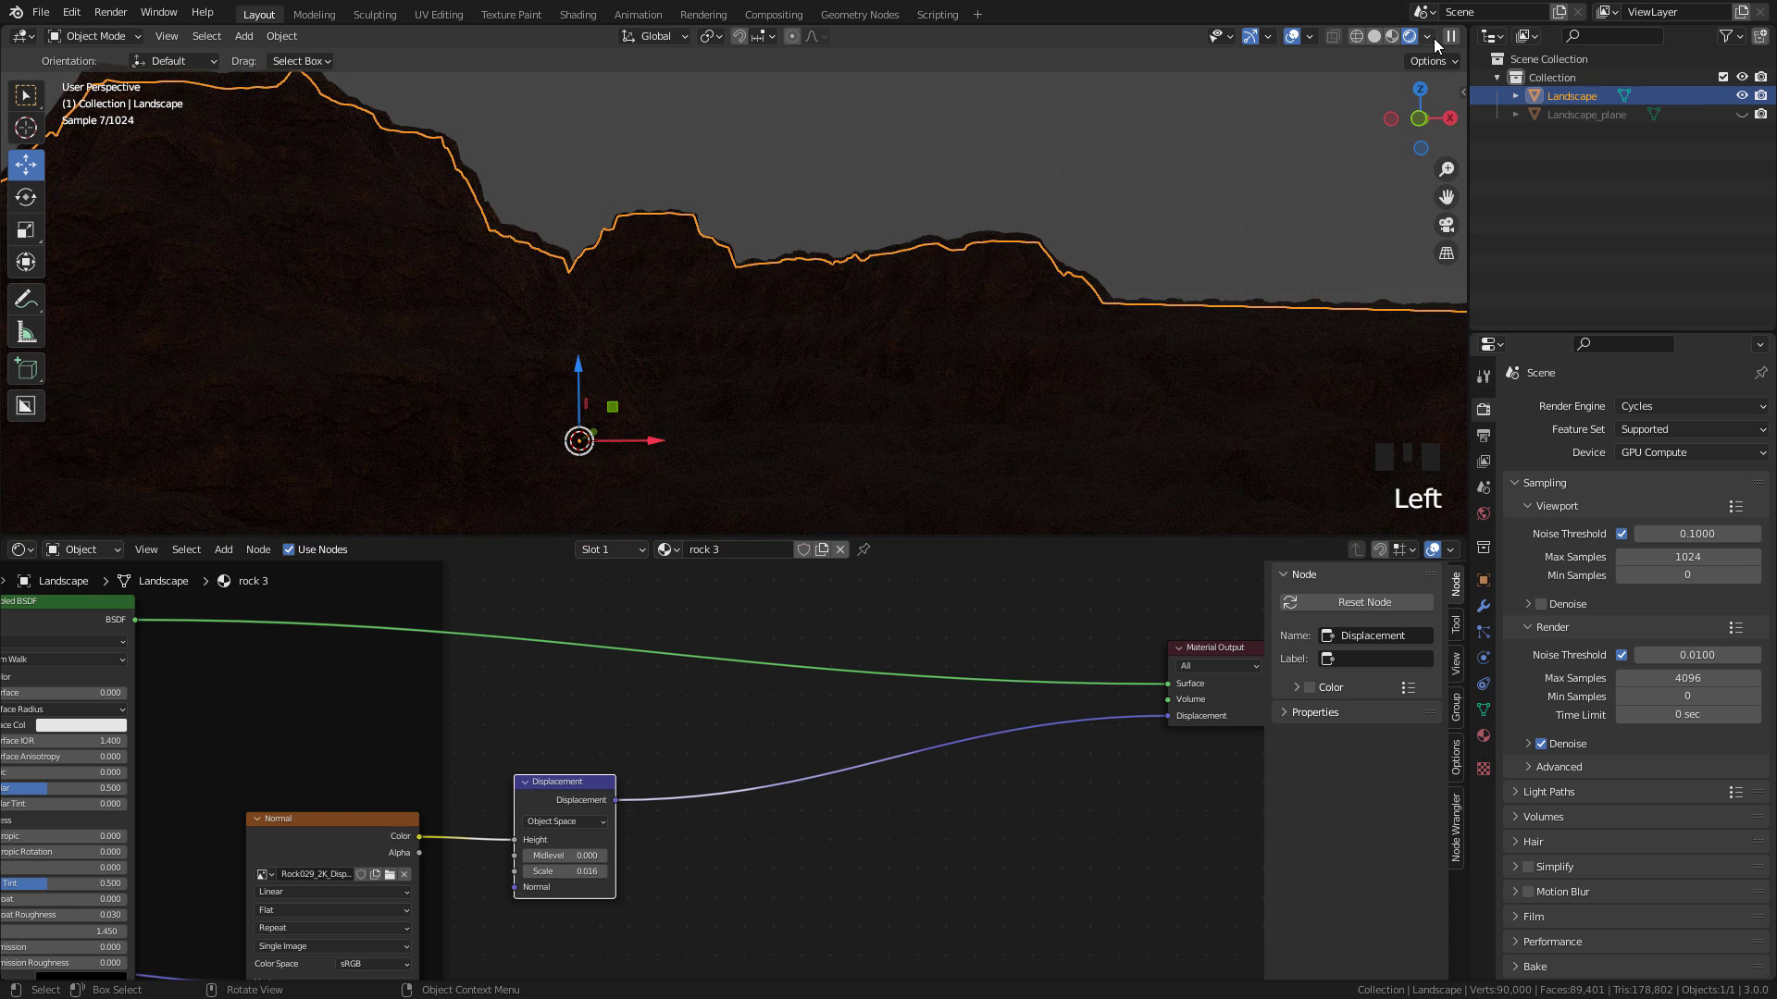
Assign a Sky Texture to the world background colour and set its strength to 0.1
{"action": "left_click", "coordinate": [1485, 514]}
{"action": "left_click", "coordinate": [1617, 523]}
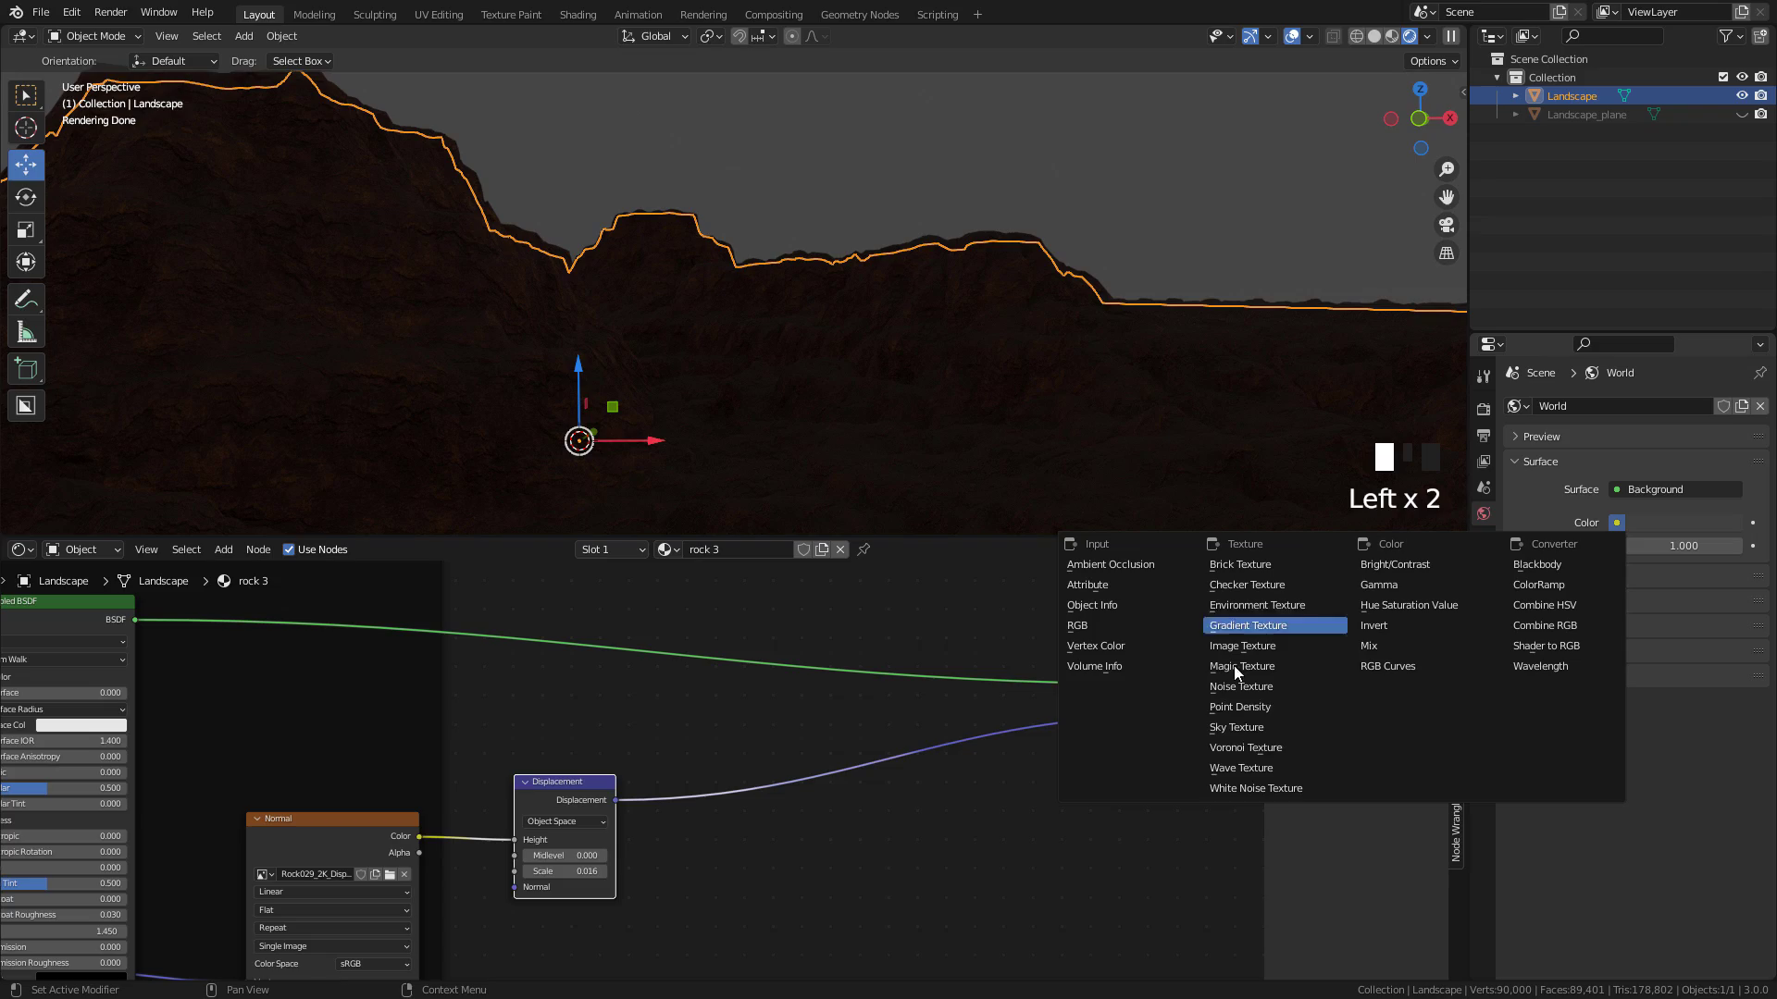
{"action": "left_click", "coordinate": [1257, 728]}
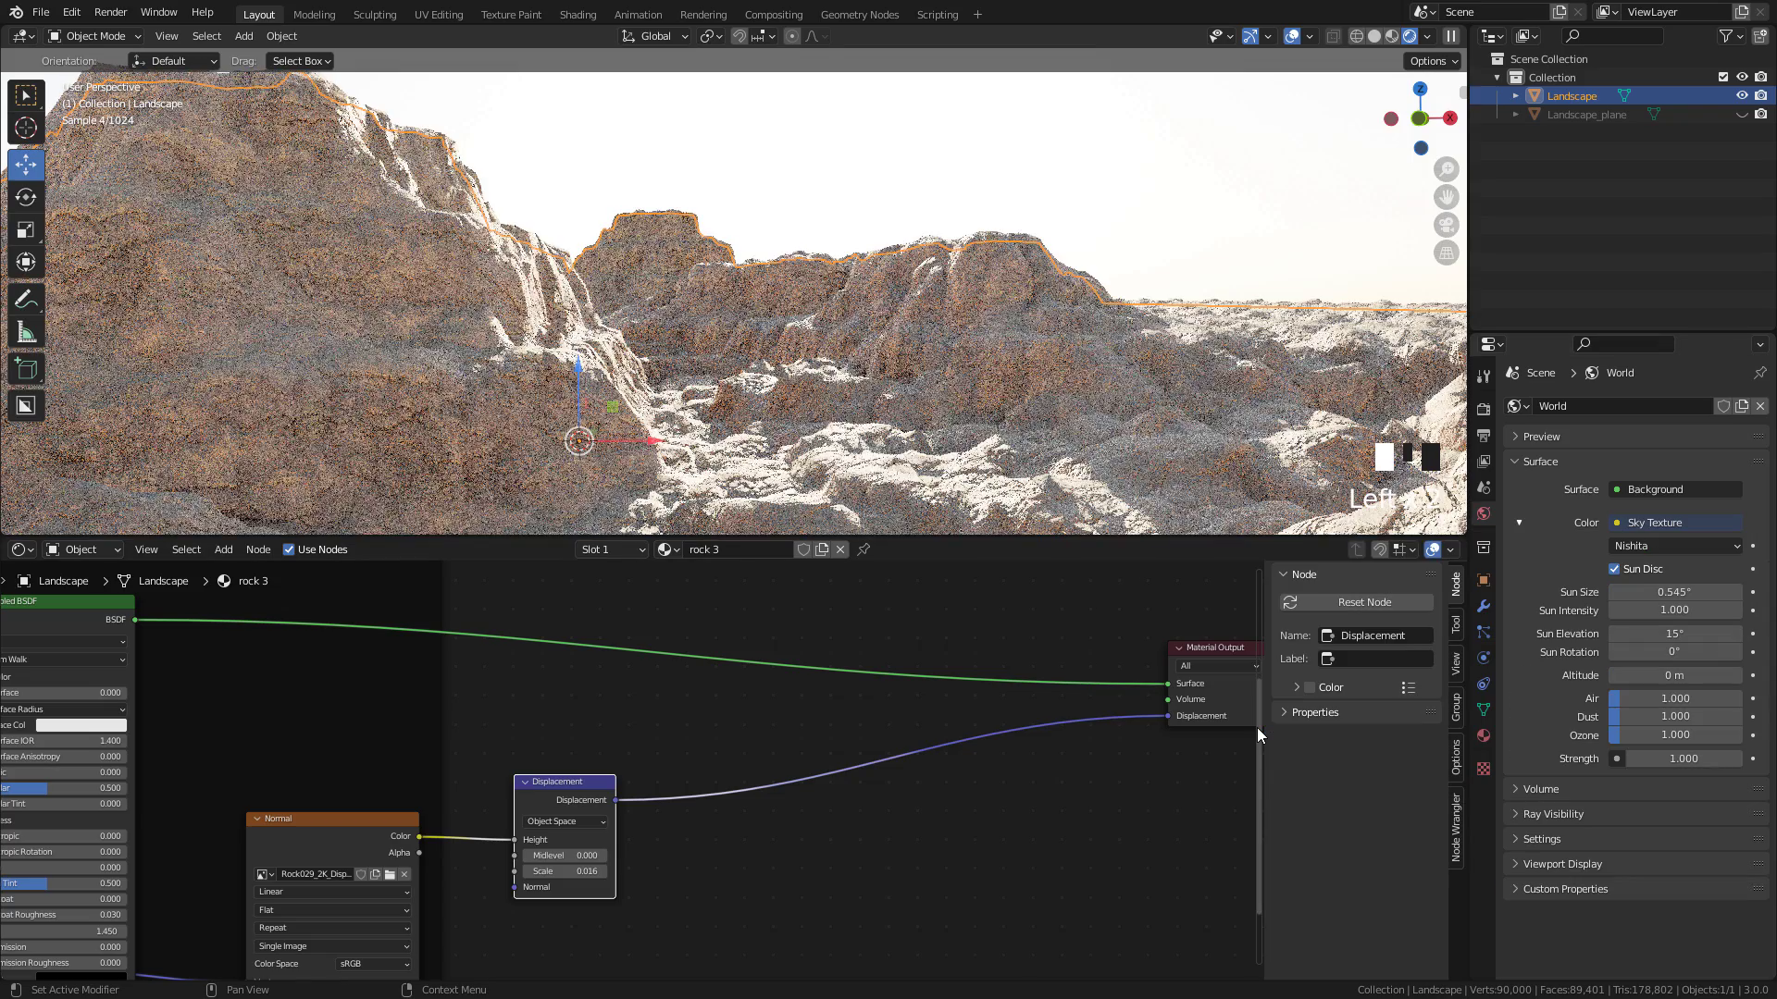
{"action": "left_click", "coordinate": [1705, 759]}
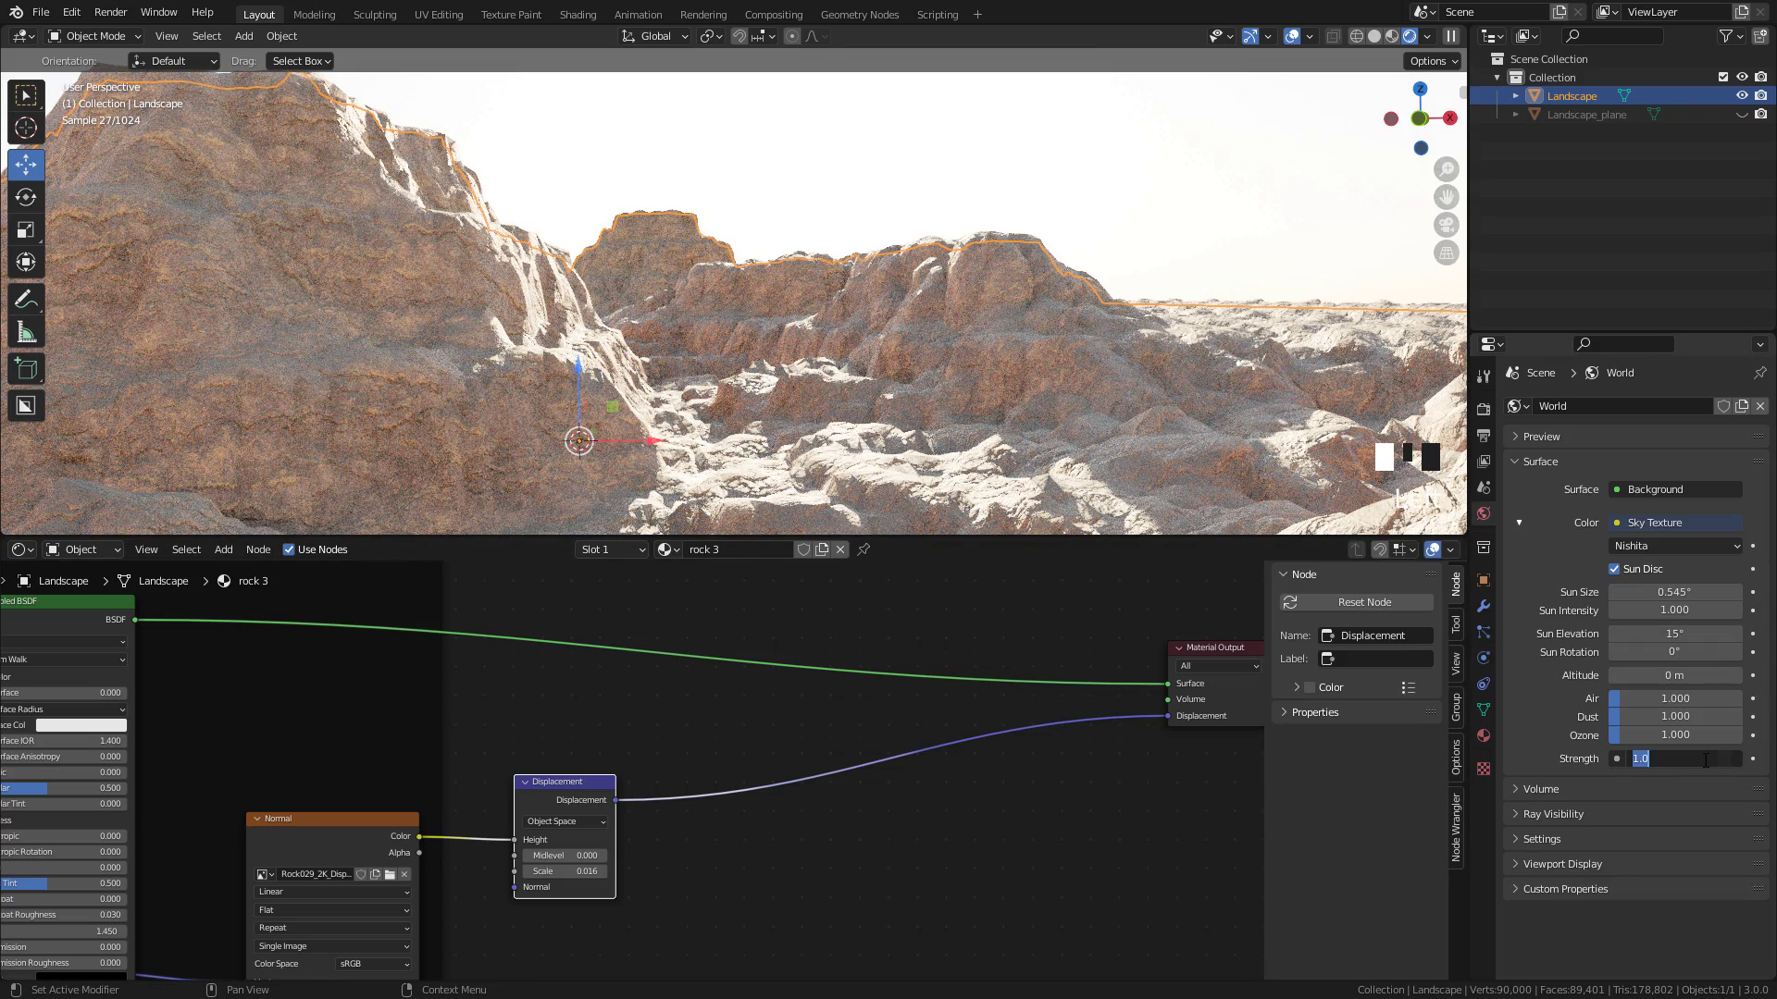
{"action": "type", "text": "0.1"}
{"action": "key", "text": "Return"}
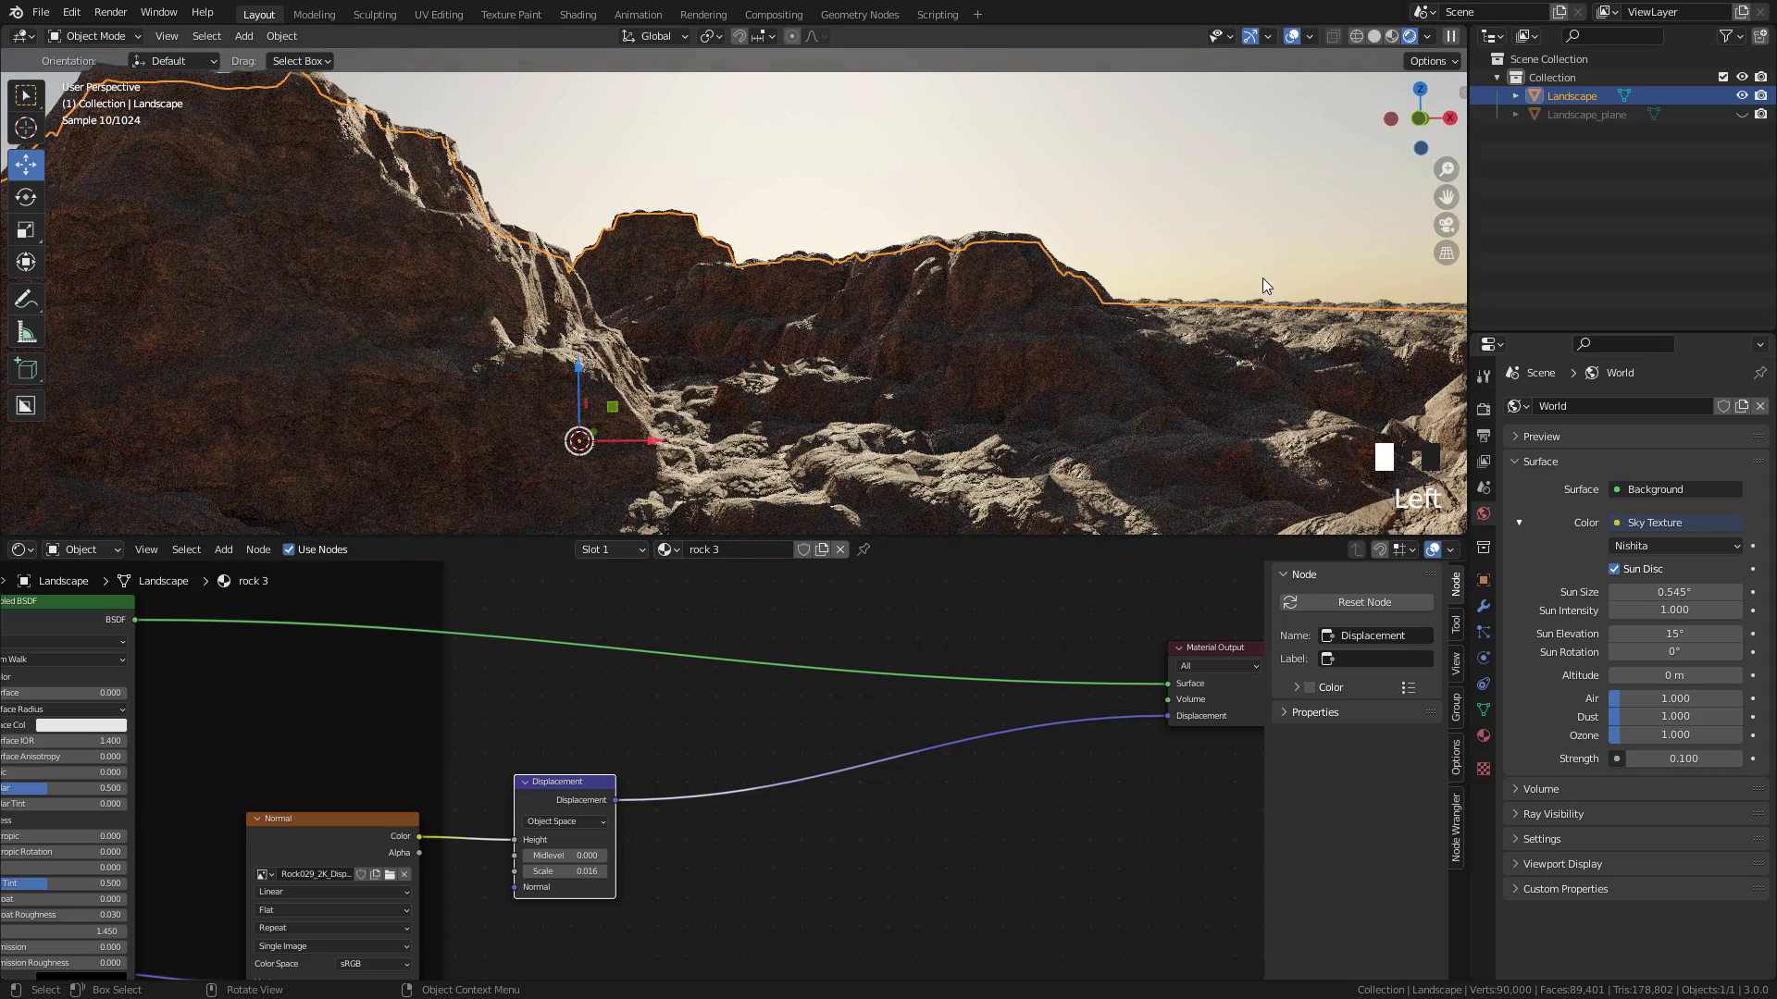
Set the sky's sun elevation to 8.9°, sun rotation to about -16.1° and sun size to 0.845°
{"action": "scroll", "coordinate": [783, 322], "scroll_direction": "down", "scroll_amount": 2}
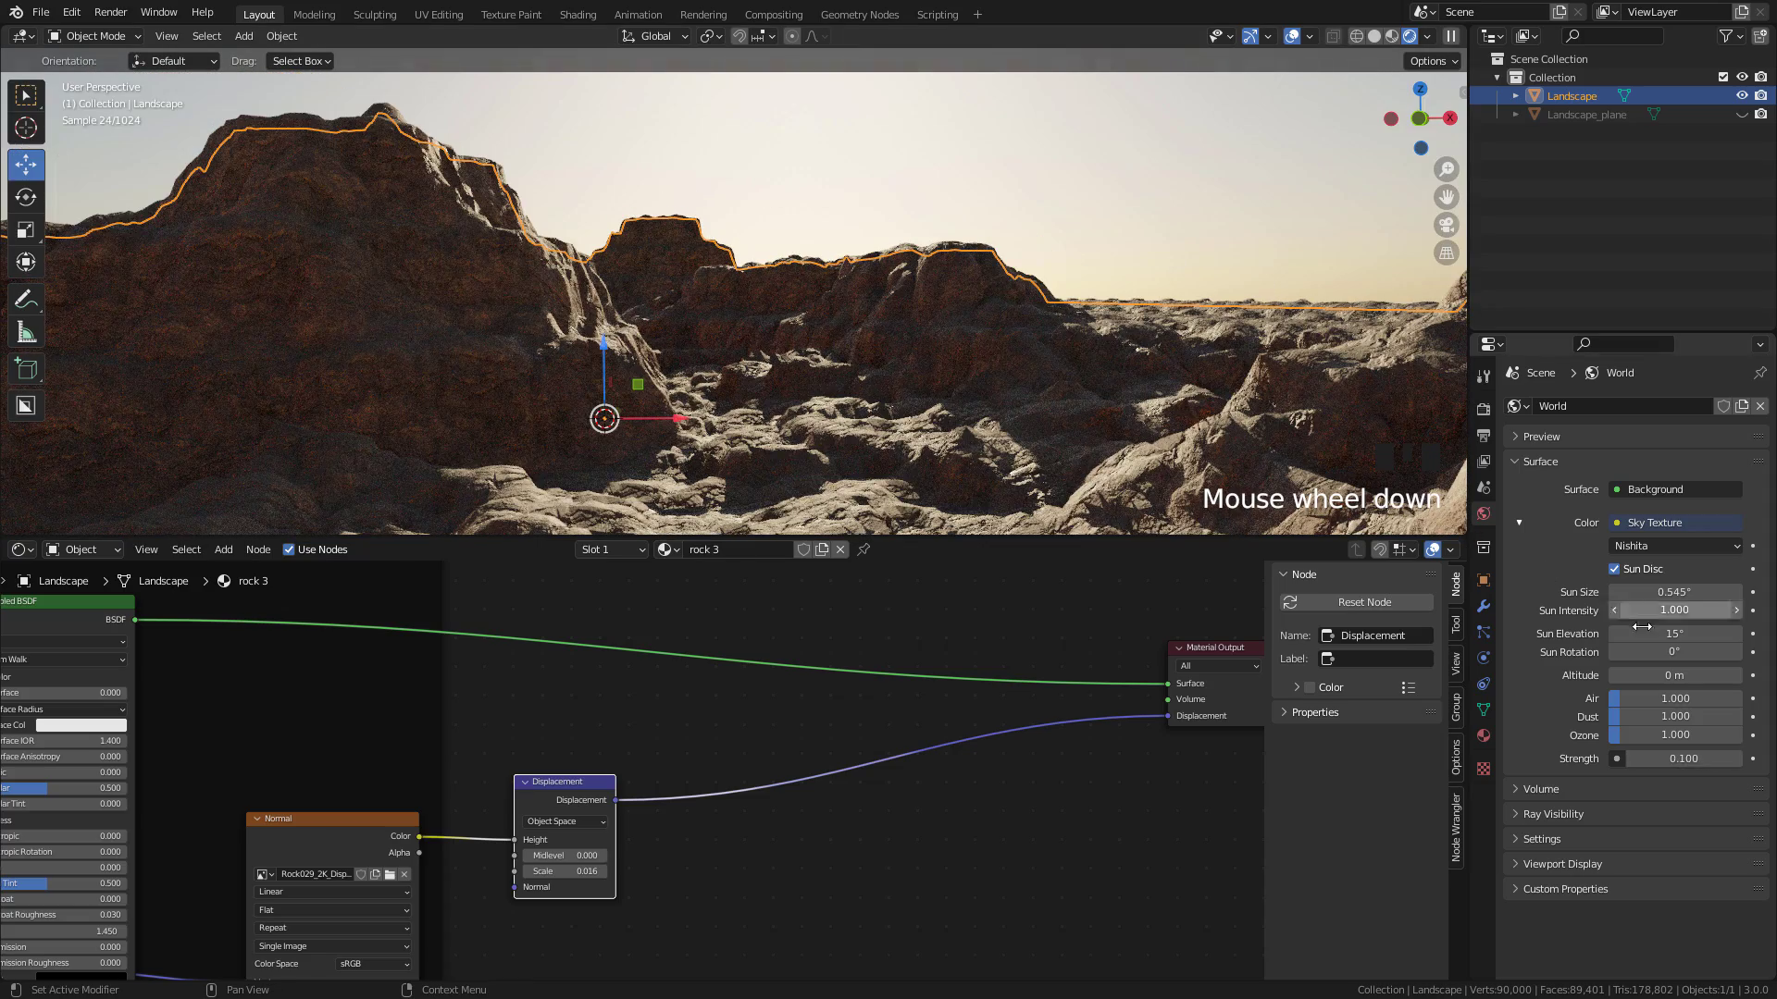
{"action": "left_click", "coordinate": [1675, 633]}
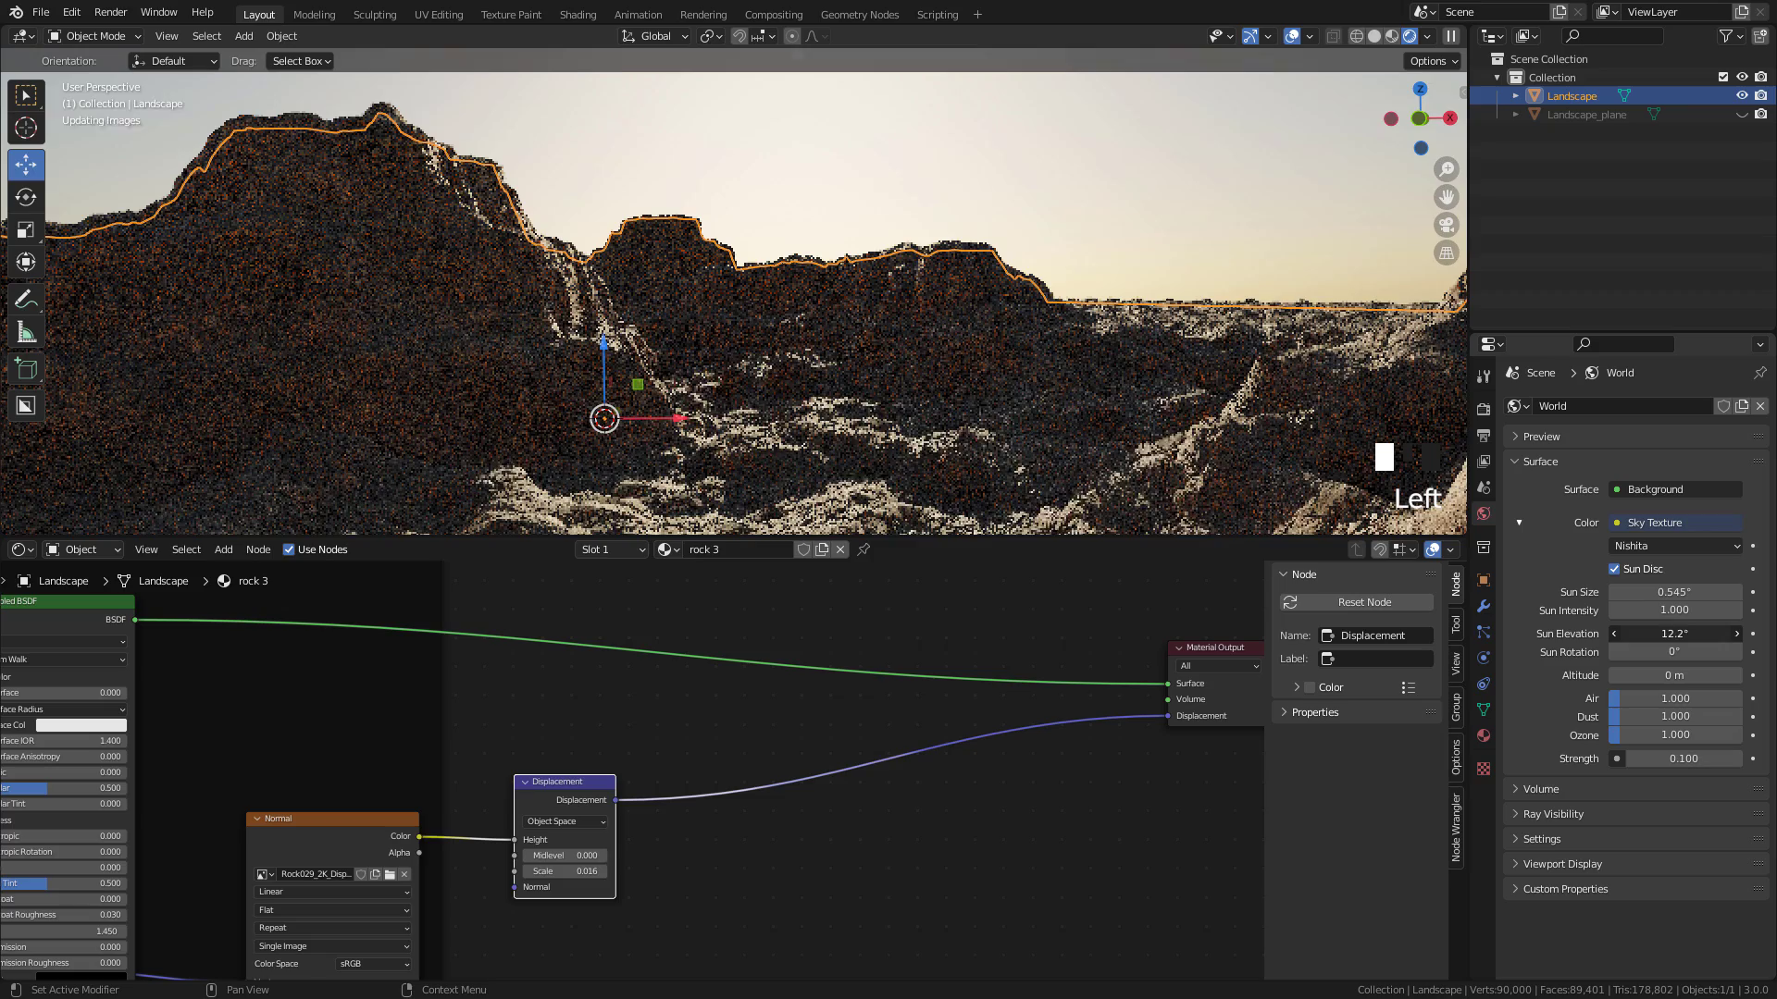
{"action": "mouse_move", "coordinate": [1674, 634]}
{"action": "left_mouse_down"}
{"action": "mouse_move", "coordinate": [1581, 651]}
{"action": "mouse_move", "coordinate": [1666, 651]}
{"action": "left_mouse_up"}
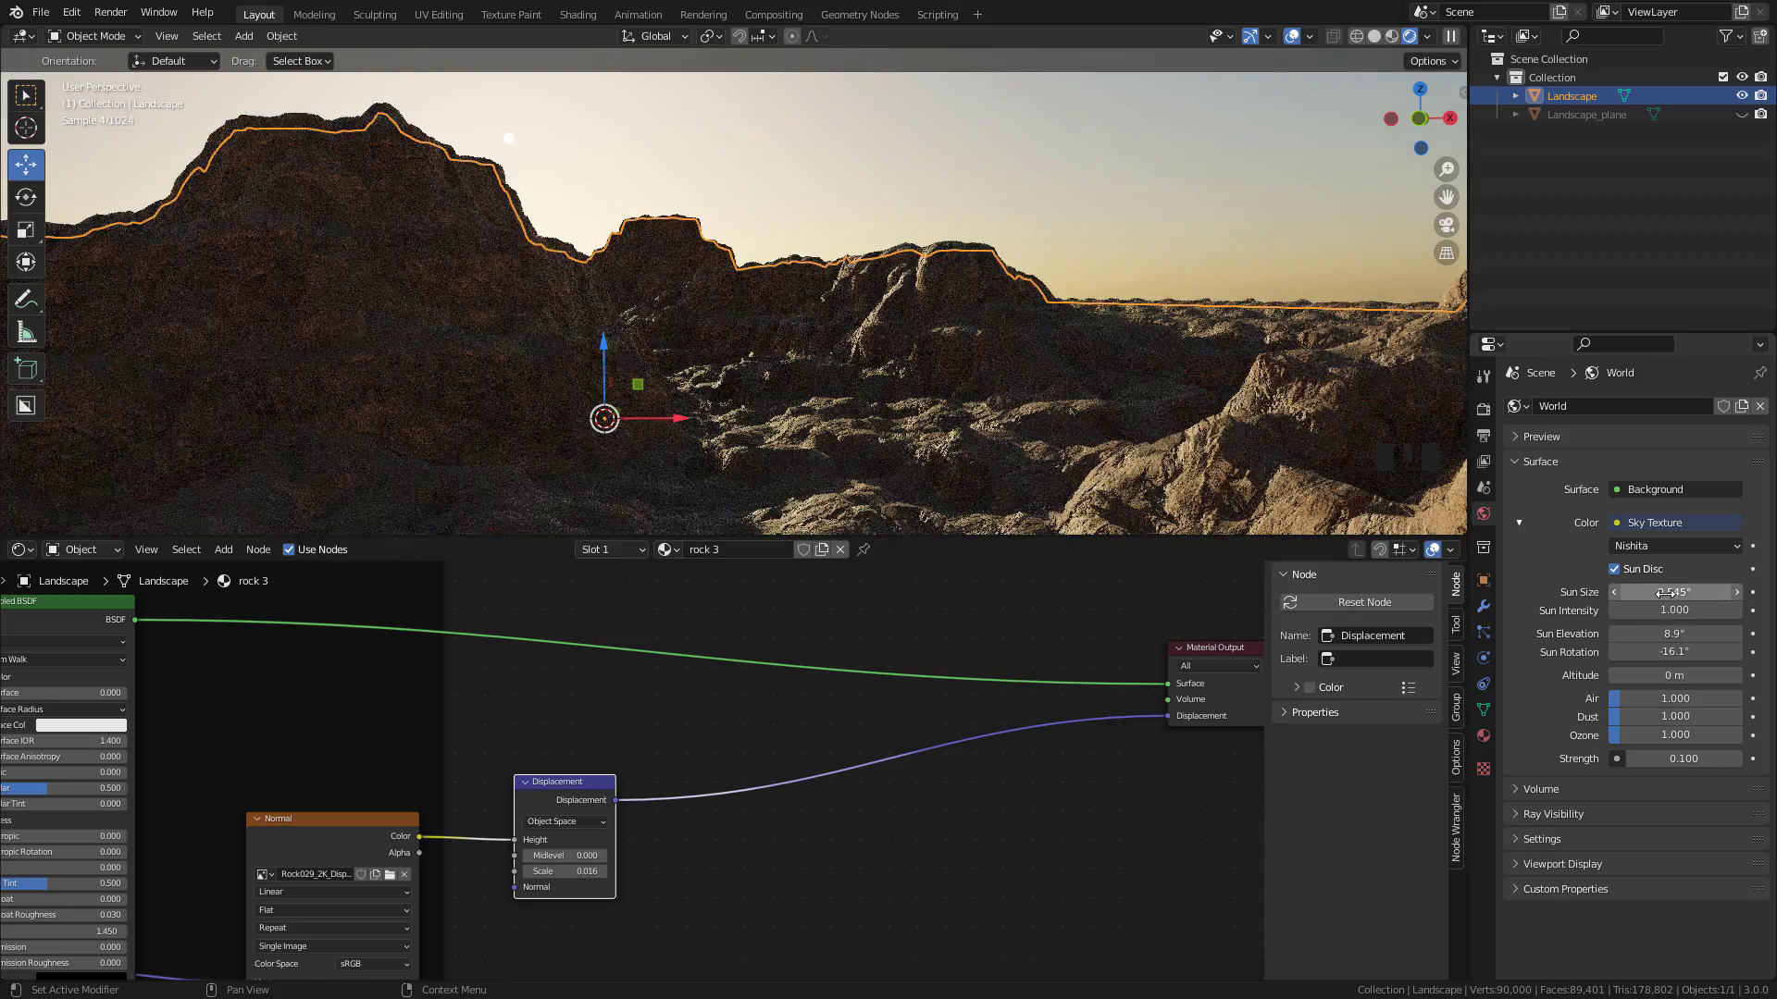
{"action": "mouse_move", "coordinate": [1674, 591]}
{"action": "left_mouse_down"}
{"action": "mouse_move", "coordinate": [1721, 592]}
{"action": "mouse_move", "coordinate": [1656, 591]}
{"action": "left_mouse_up"}
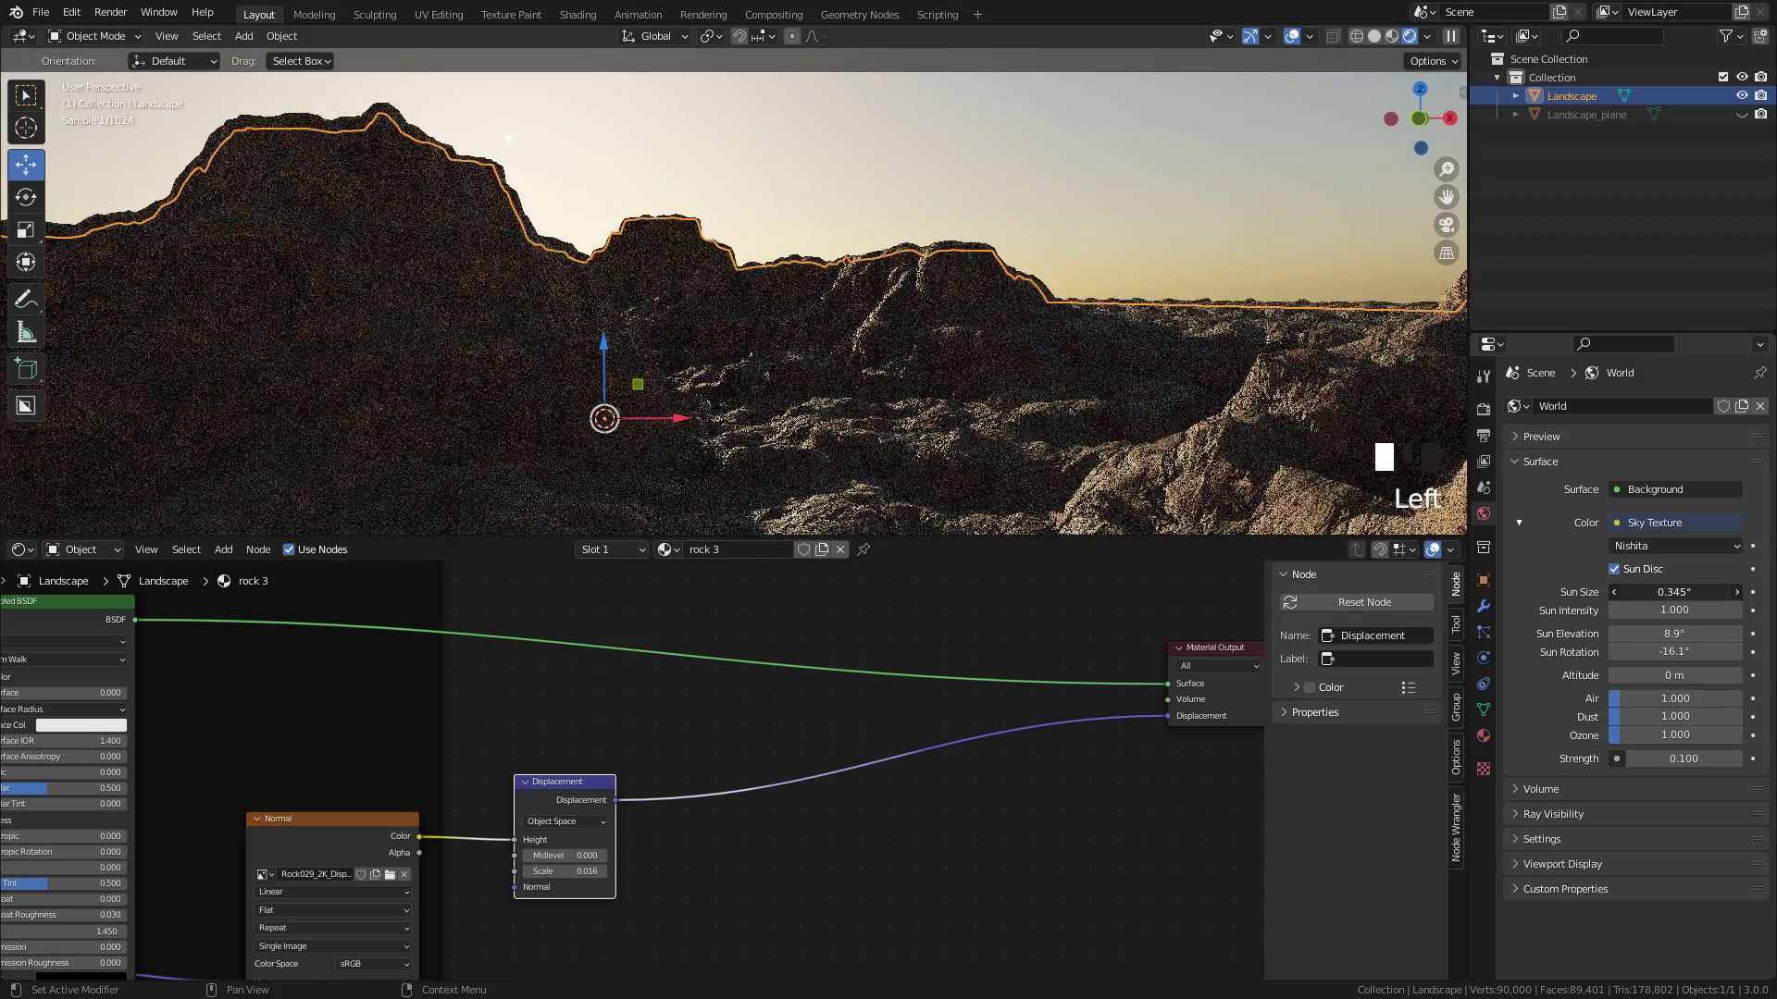
{"action": "left_click_drag", "start_coordinate": [1666, 698], "coordinate": [1628, 734]}
{"action": "right_click", "coordinate": [1637, 697]}
{"action": "right_click", "coordinate": [1618, 716]}
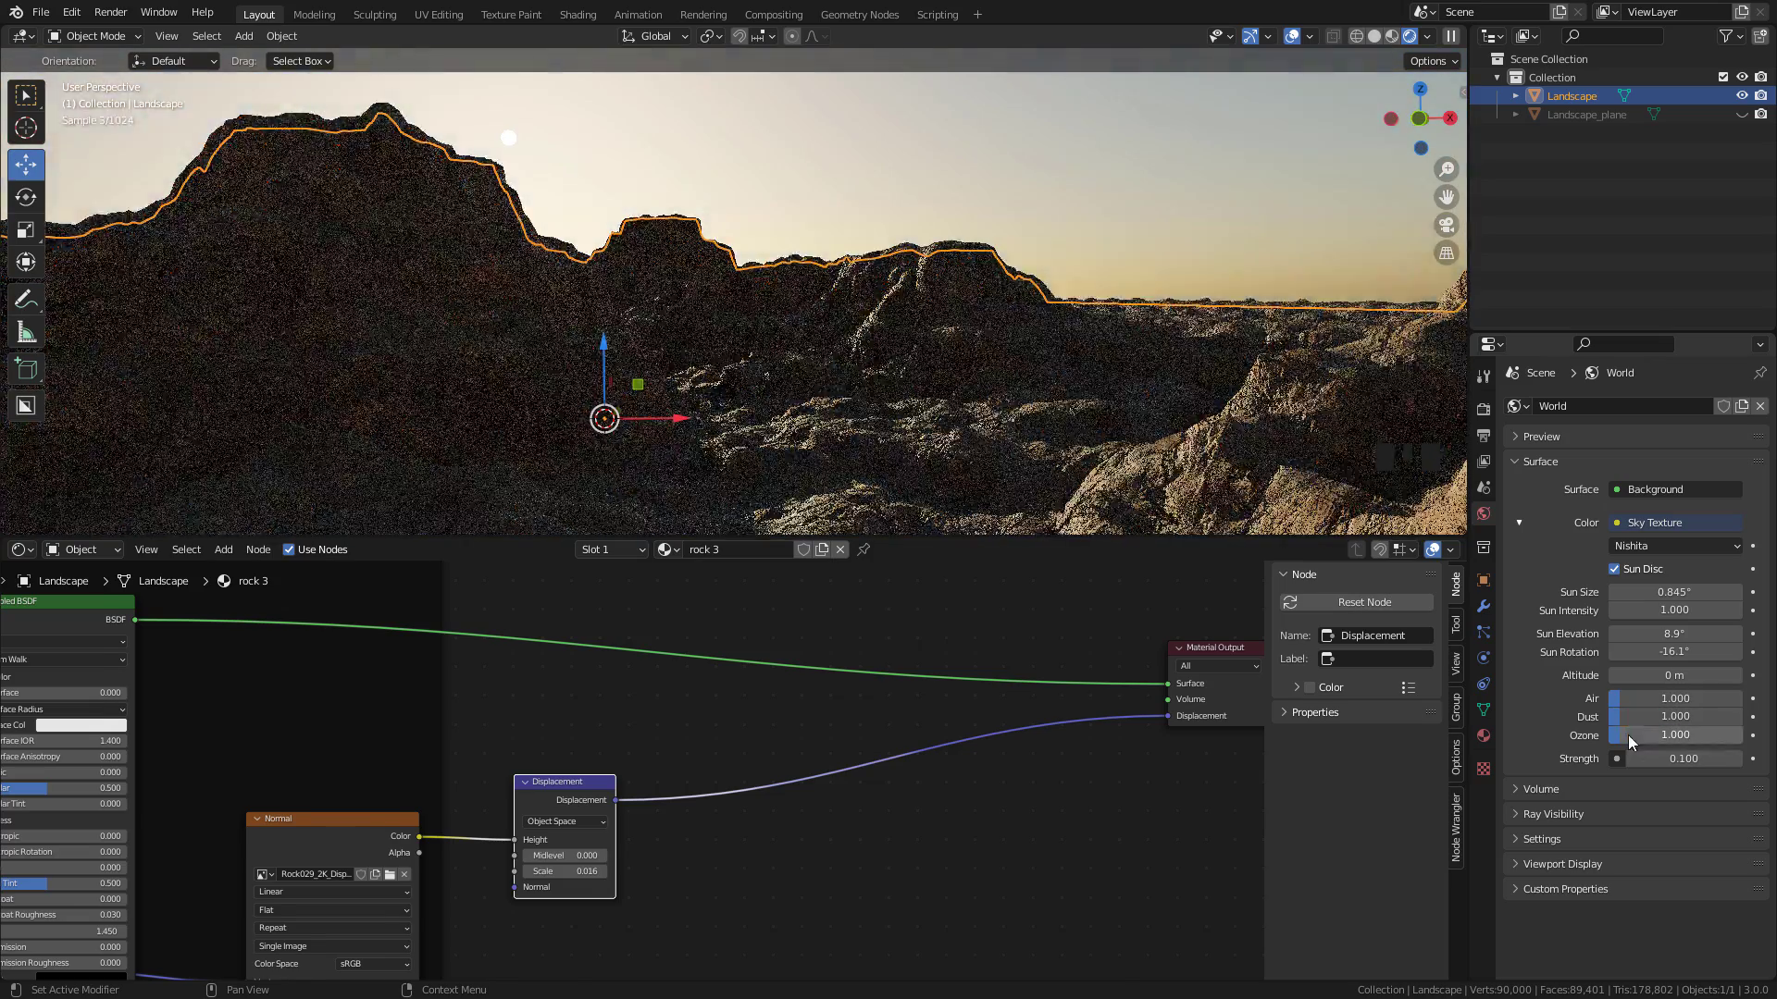
Disconnect the Displacement node from the Material Output to compare the terrain, and reconnect it
{"action": "middle_click_drag", "start_coordinate": [886, 730], "coordinate": [774, 736]}
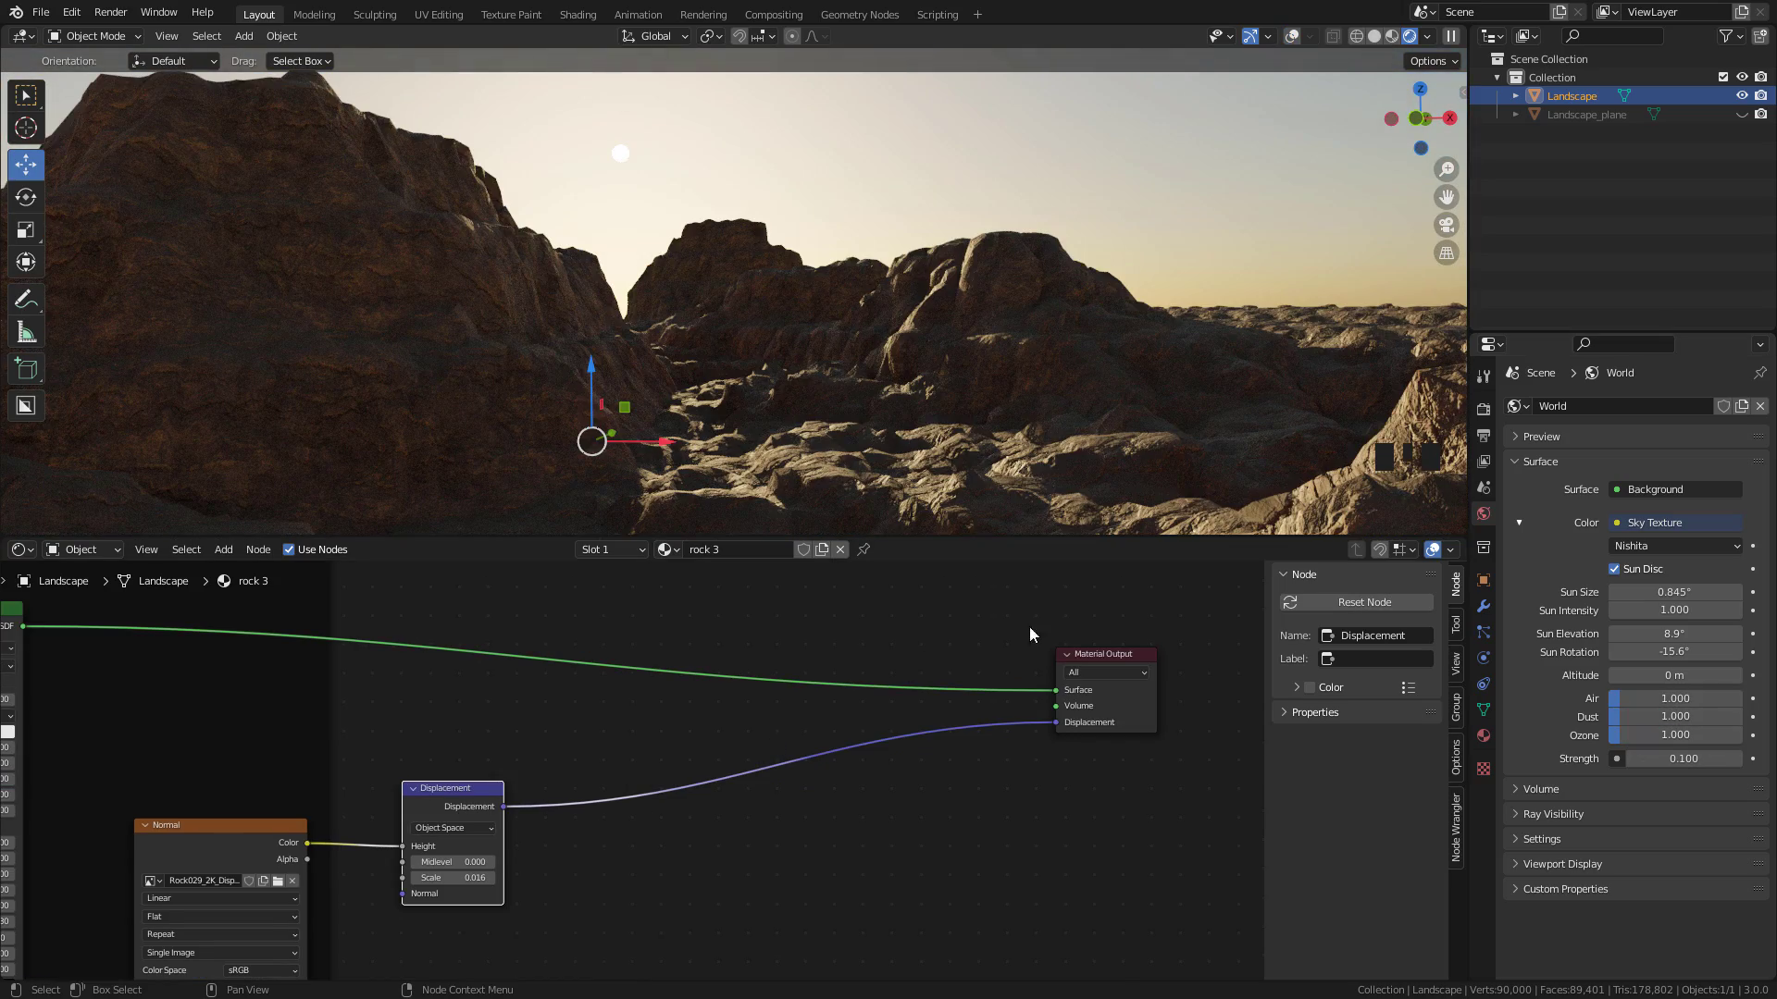
{"action": "left_click_drag", "start_coordinate": [1053, 722], "coordinate": [868, 355]}
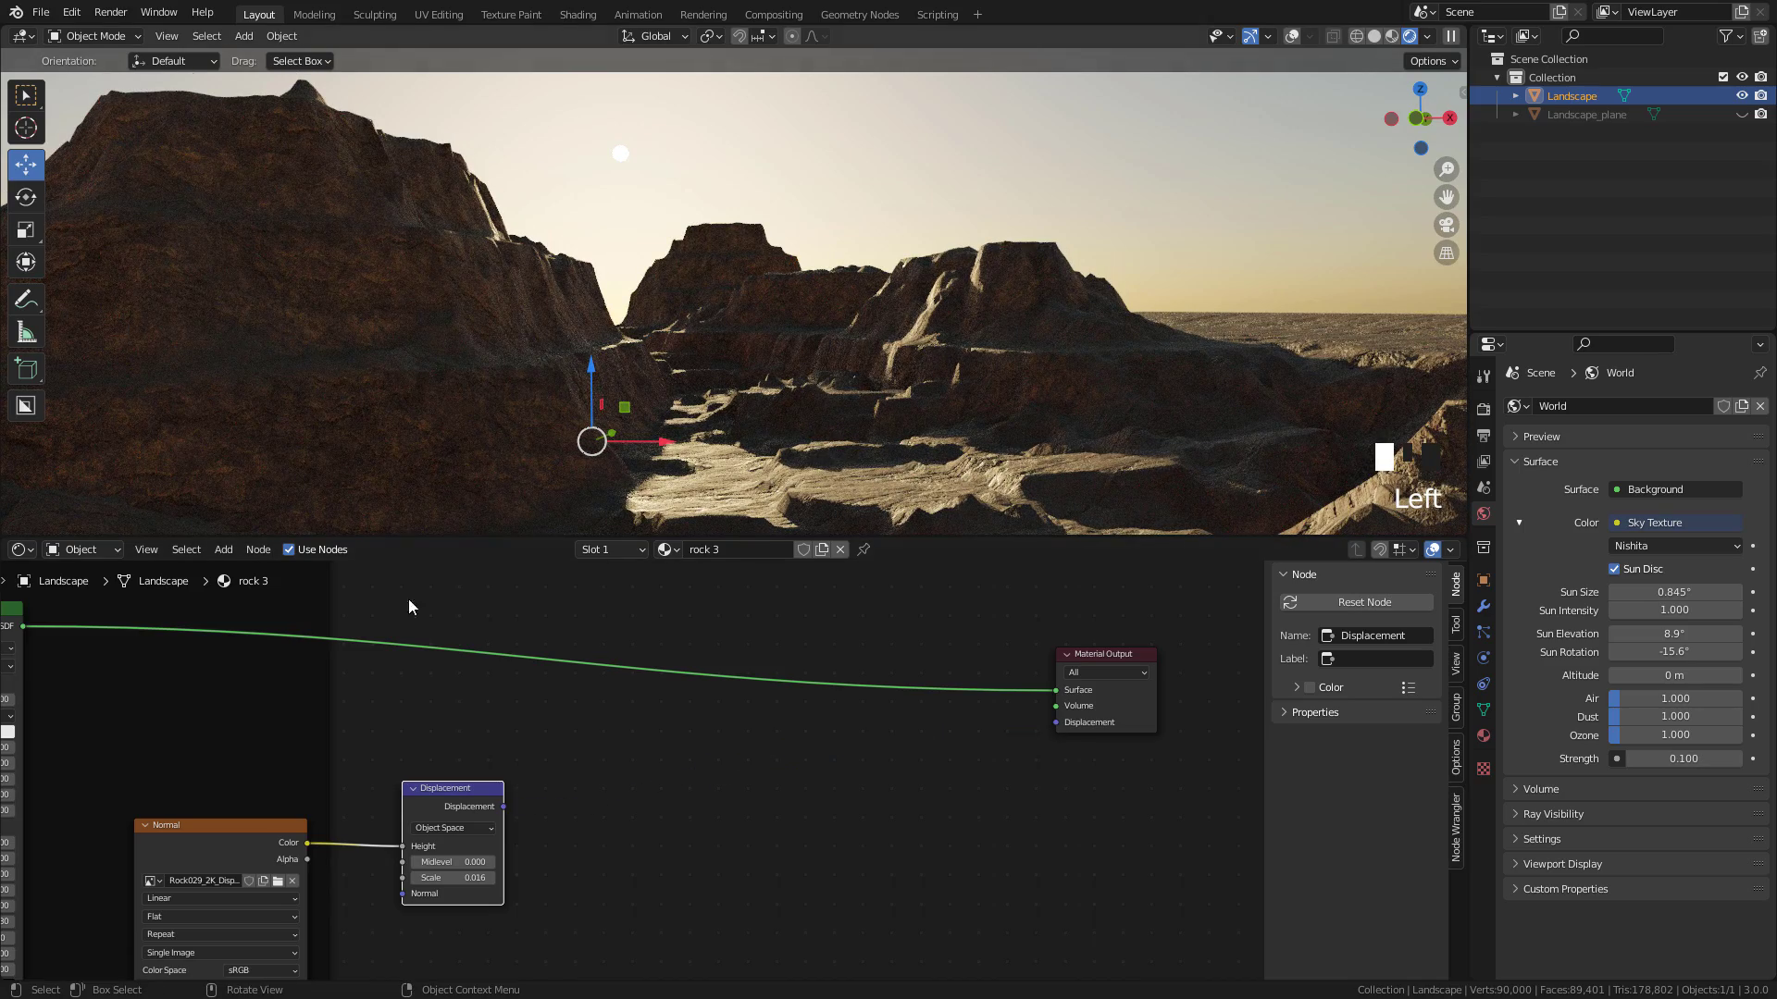
{"action": "left_click_drag", "start_coordinate": [504, 806], "coordinate": [1055, 722]}
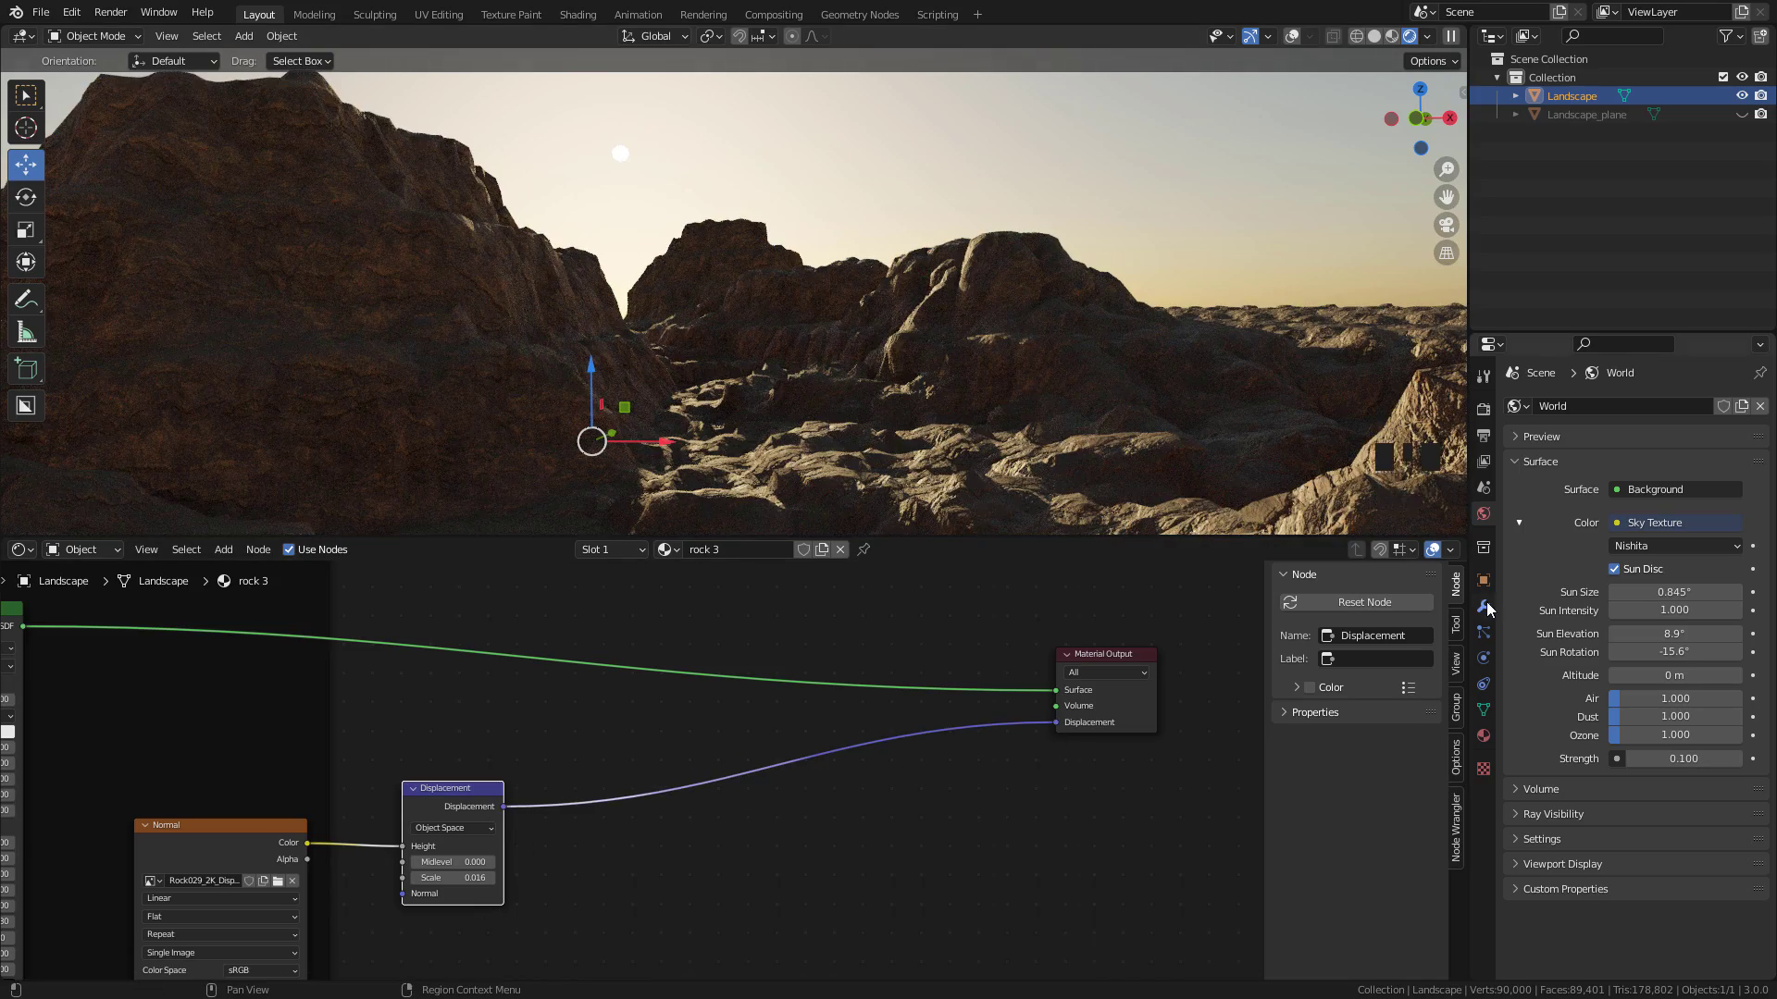
Add a Subdivision Surface modifier to the landscape and set its viewport level to 2
{"action": "left_click", "coordinate": [1485, 607]}
{"action": "left_click", "coordinate": [1544, 408]}
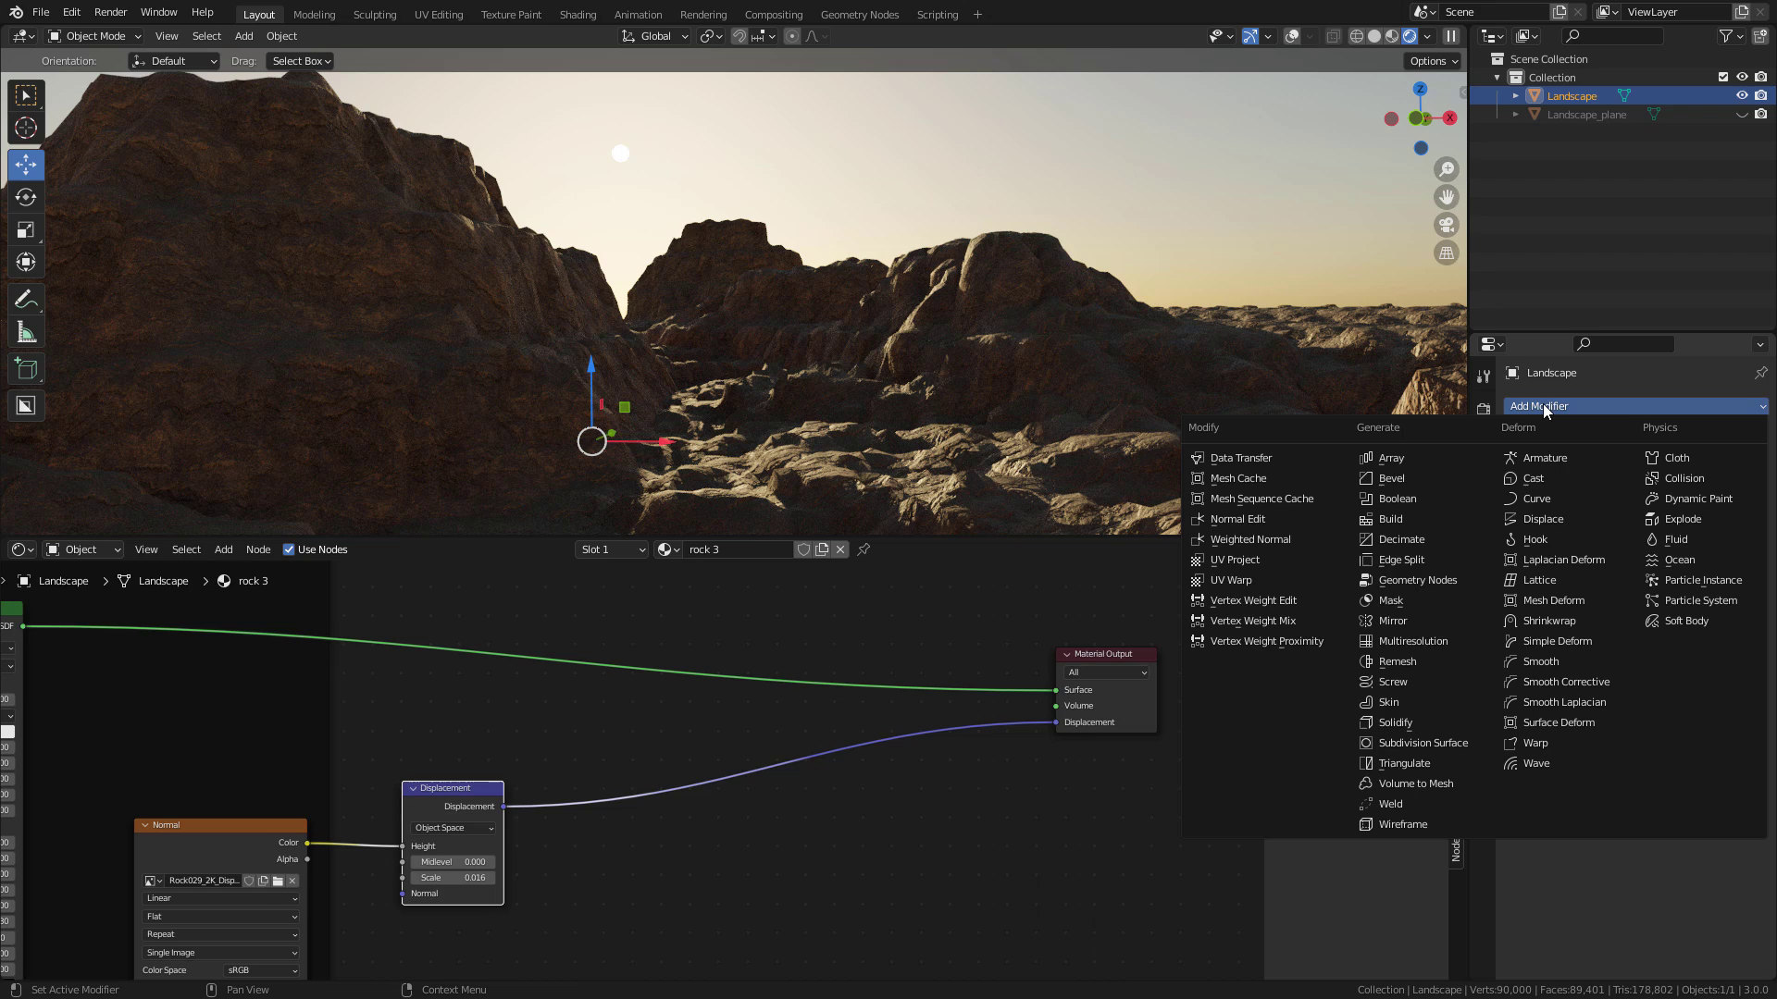
{"action": "left_click", "coordinate": [1459, 752]}
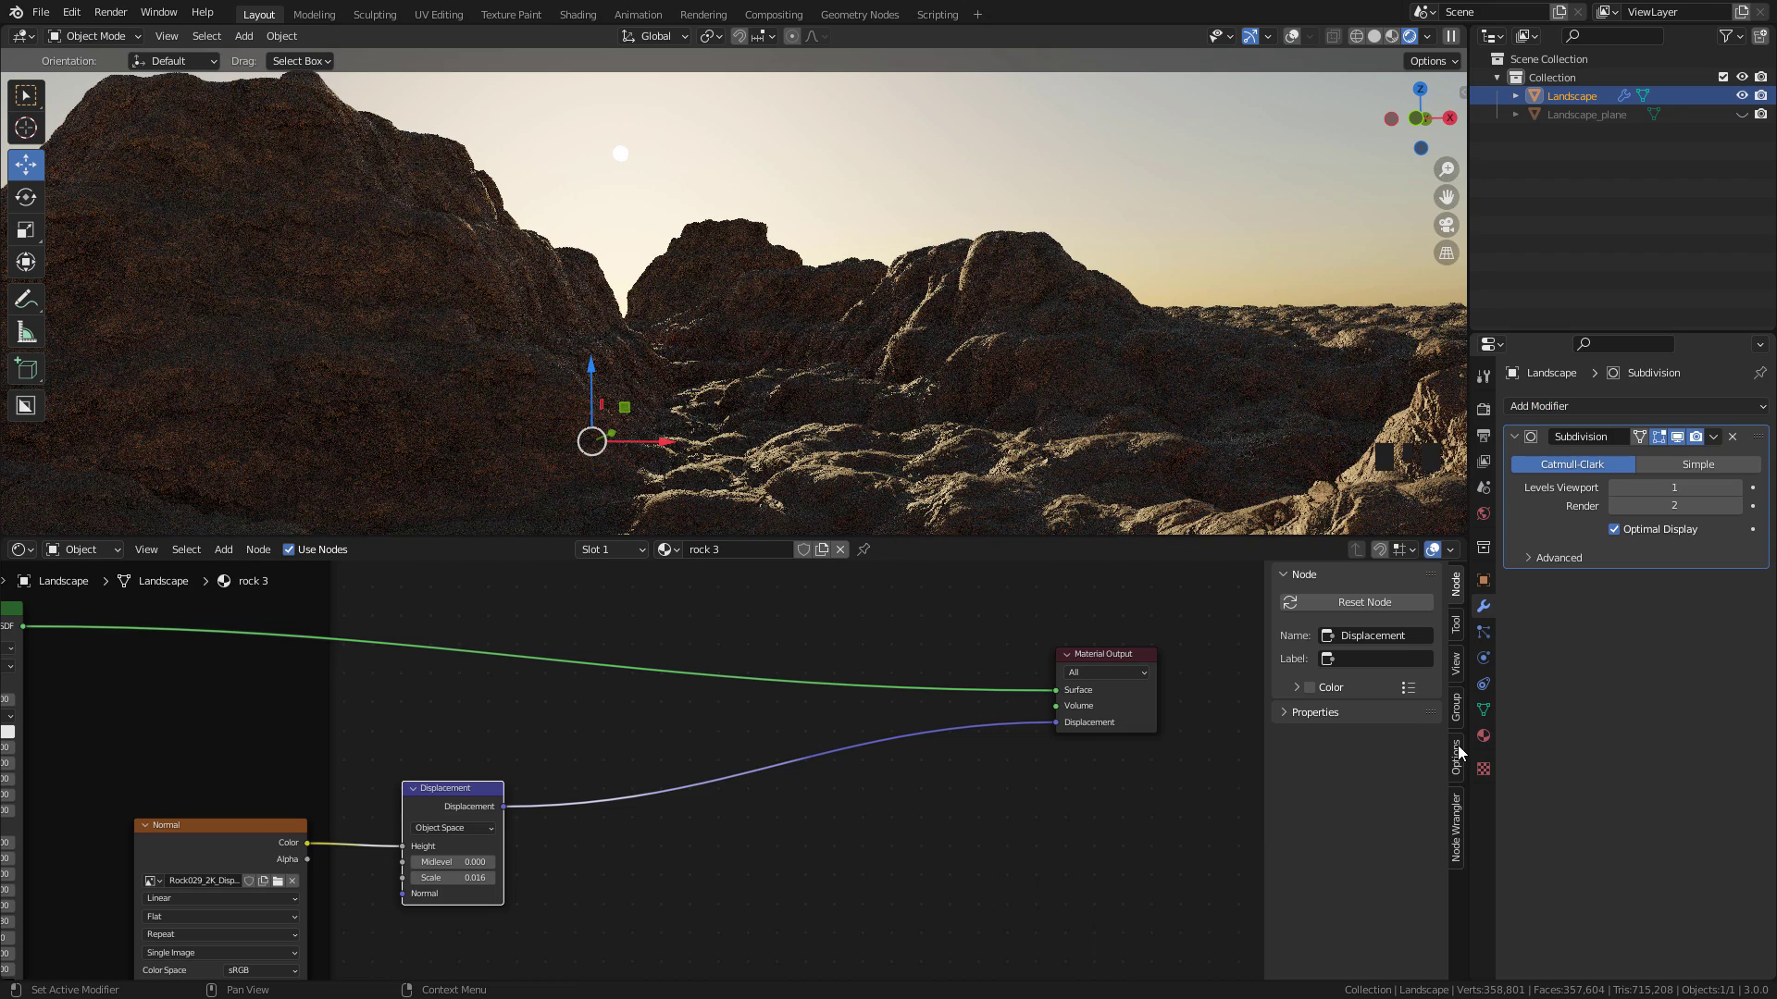
{"action": "left_click", "coordinate": [1736, 496]}
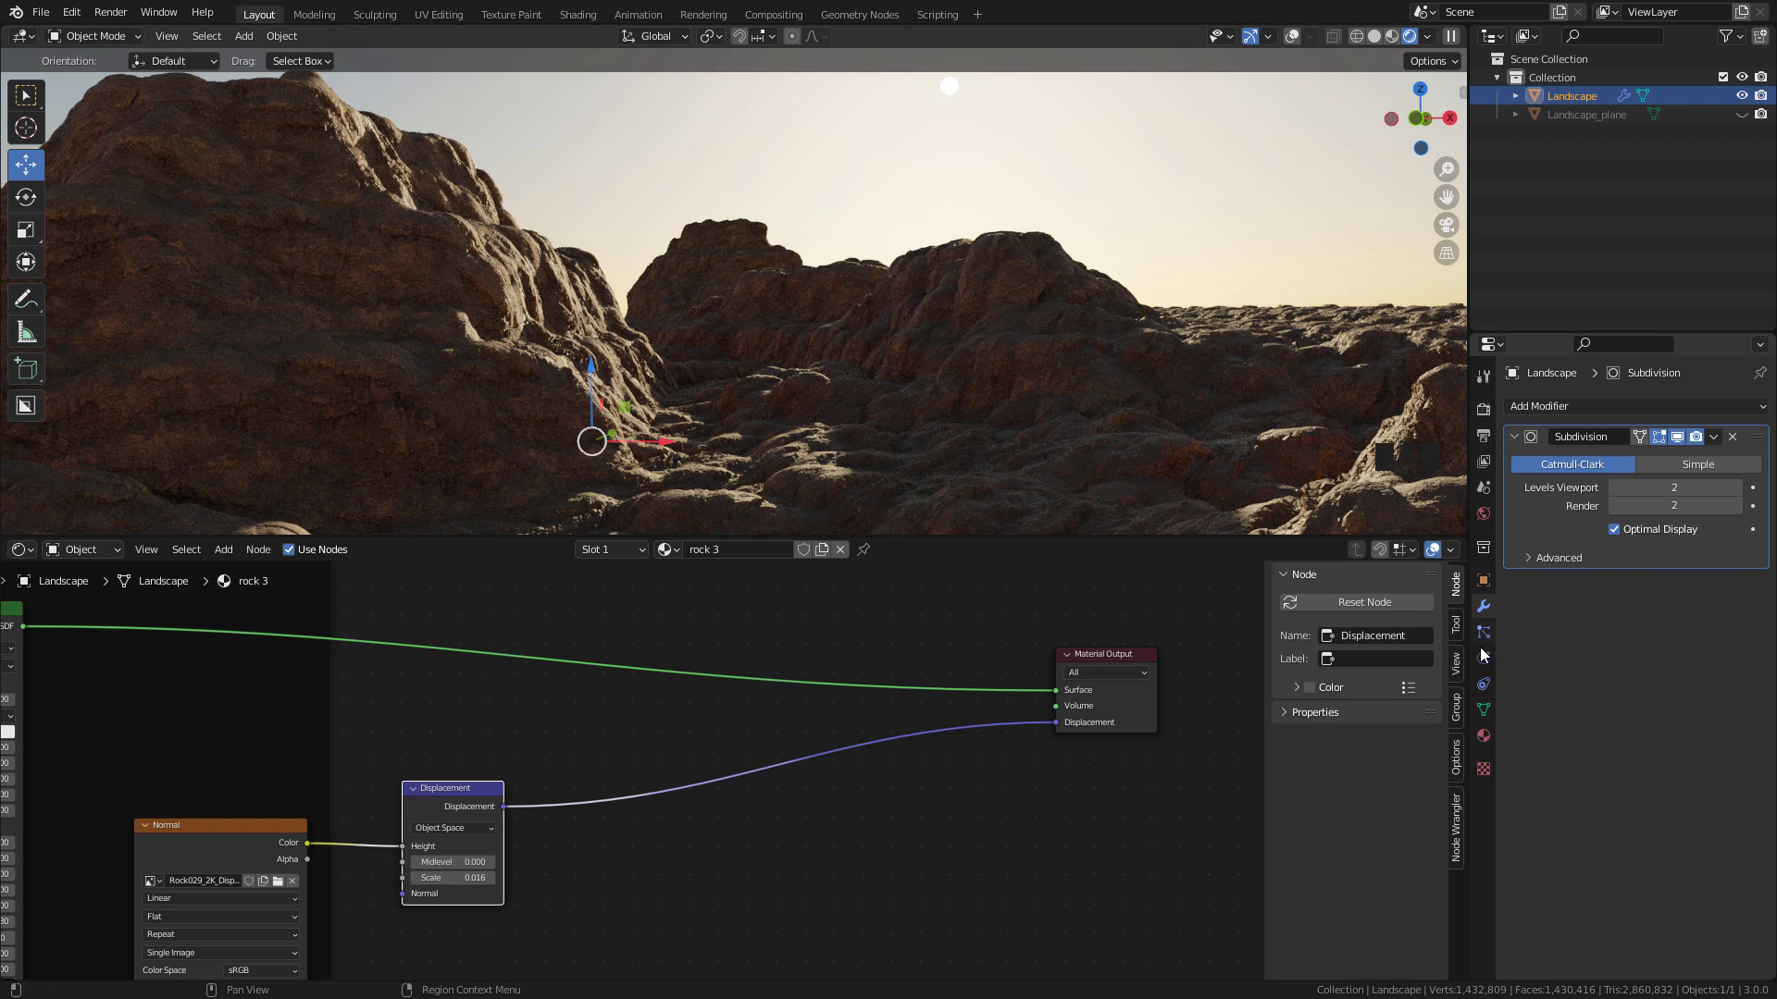
Switch the rock 3 material's displacement method to Bump Only for comparison, and set it back to Displacement and Bump
{"action": "left_click", "coordinate": [1483, 736]}
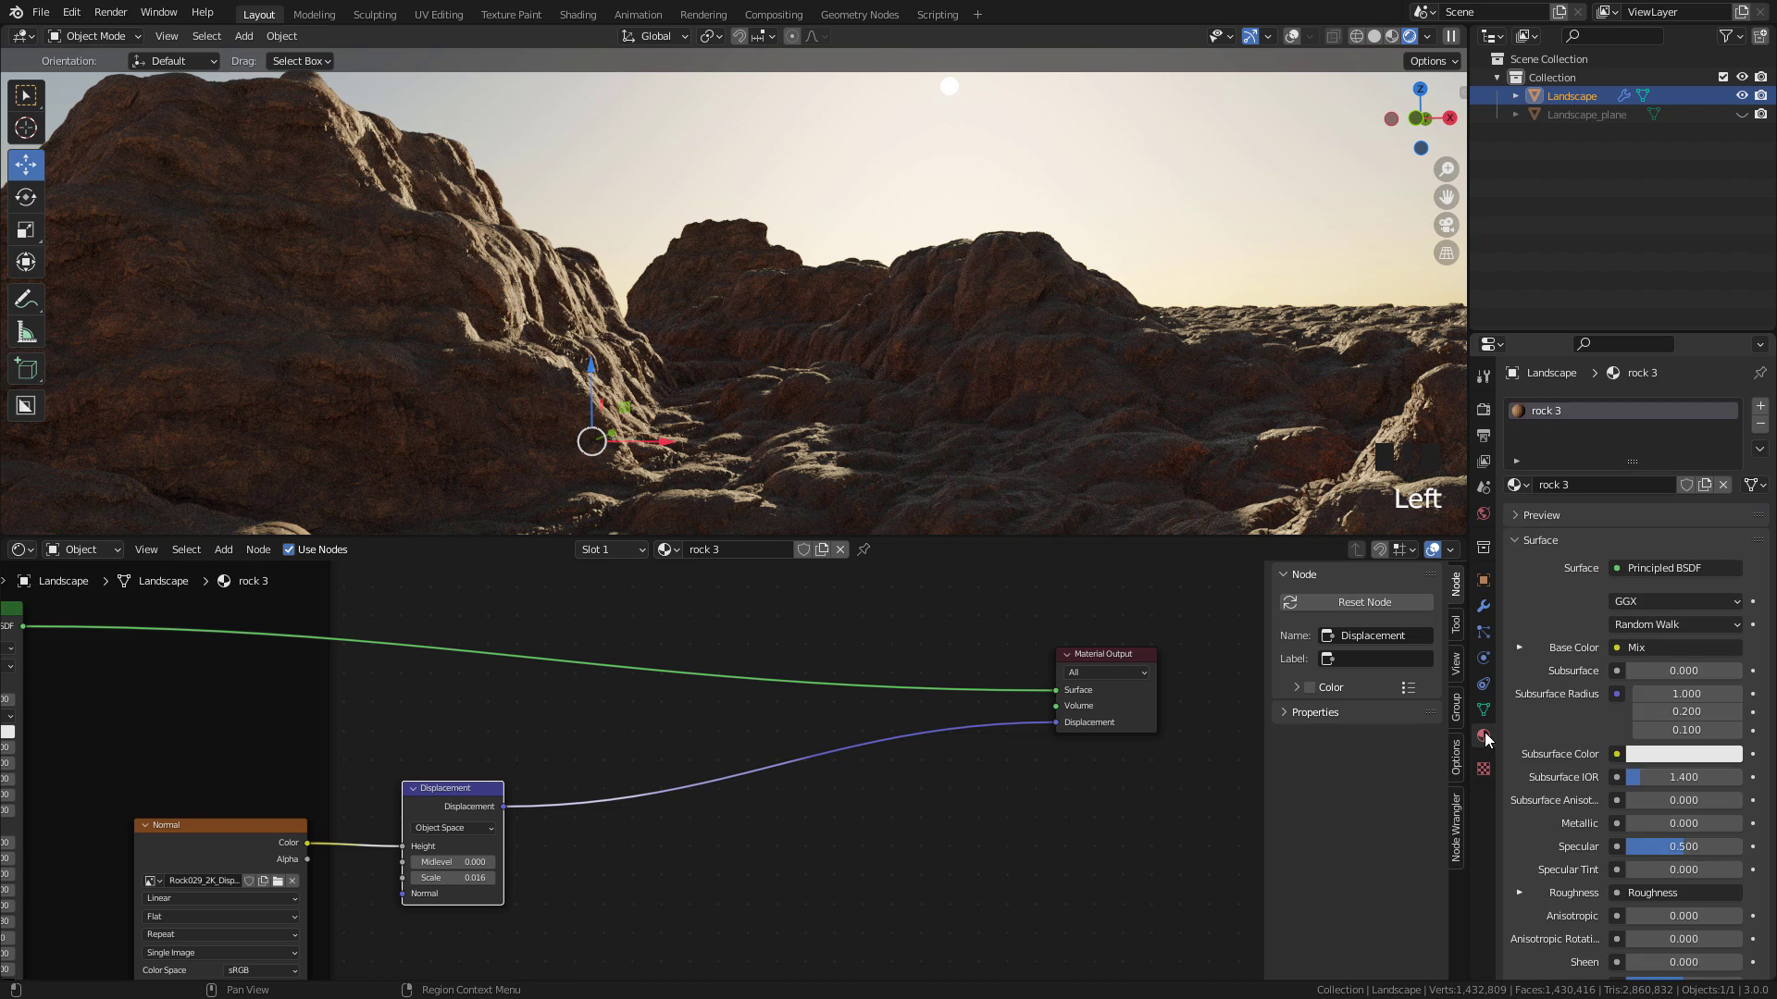
{"action": "scroll", "coordinate": [1536, 737], "scroll_direction": "down", "scroll_amount": 17}
{"action": "left_click", "coordinate": [1534, 891]}
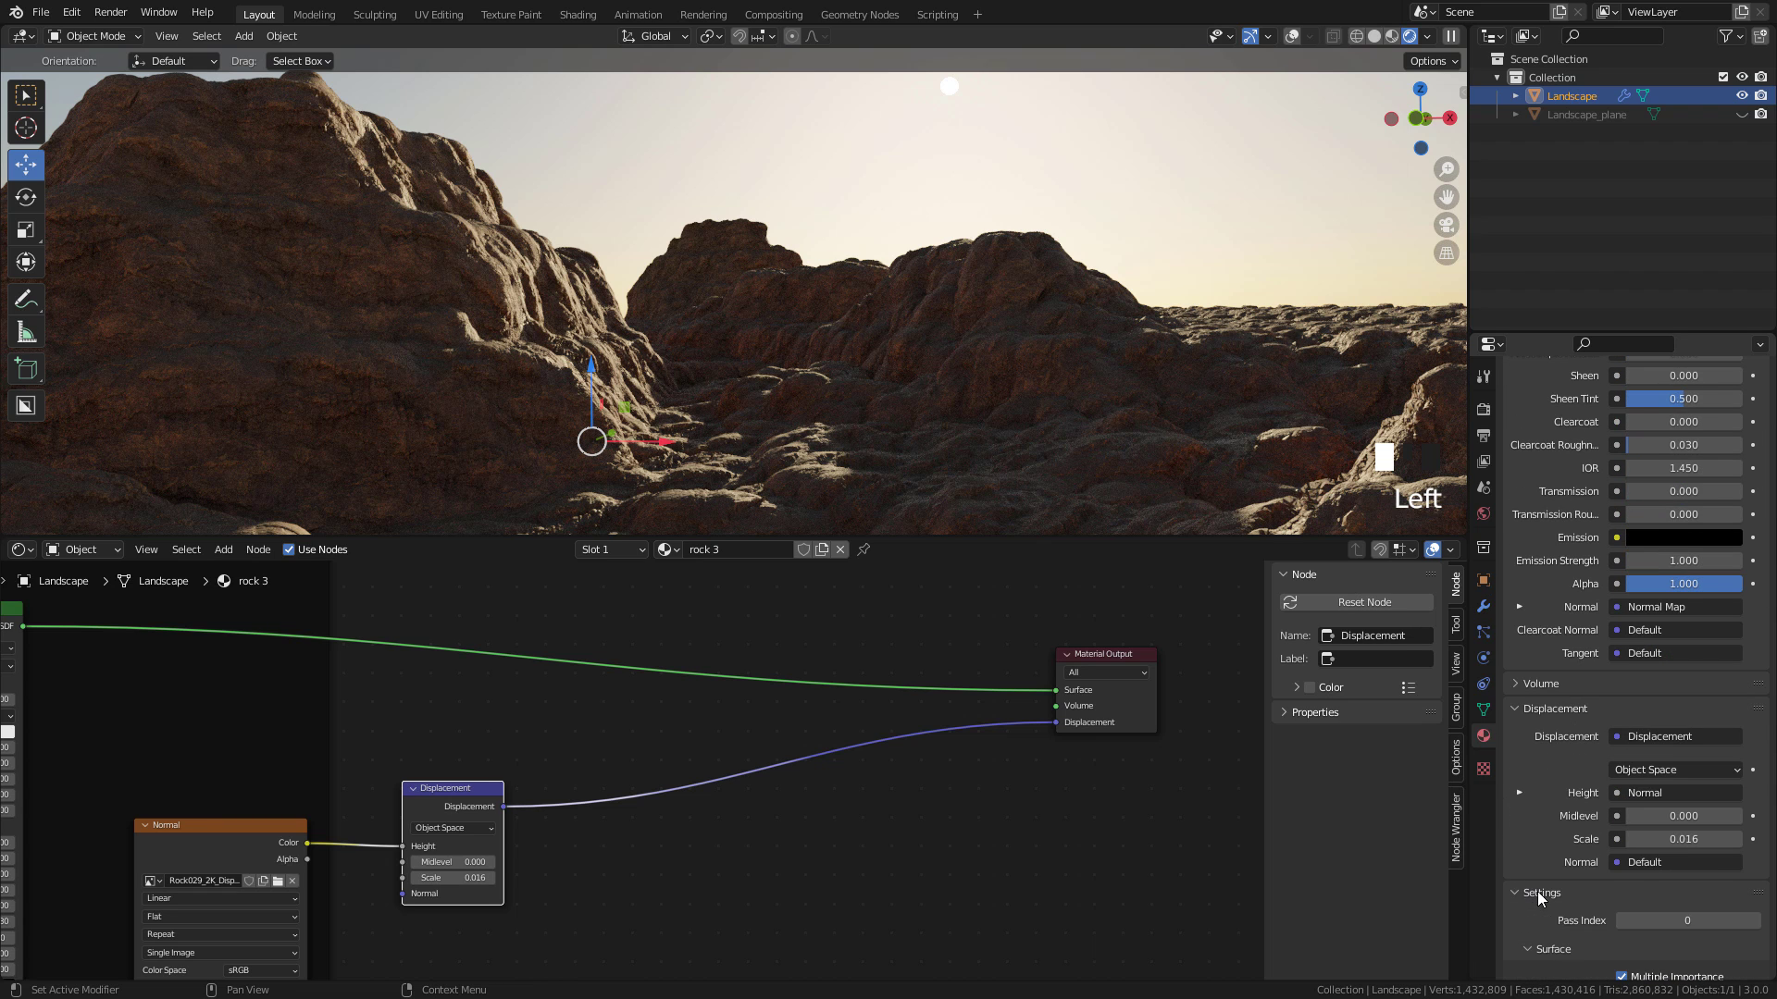
{"action": "scroll", "coordinate": [1536, 891], "scroll_direction": "down", "scroll_amount": 4}
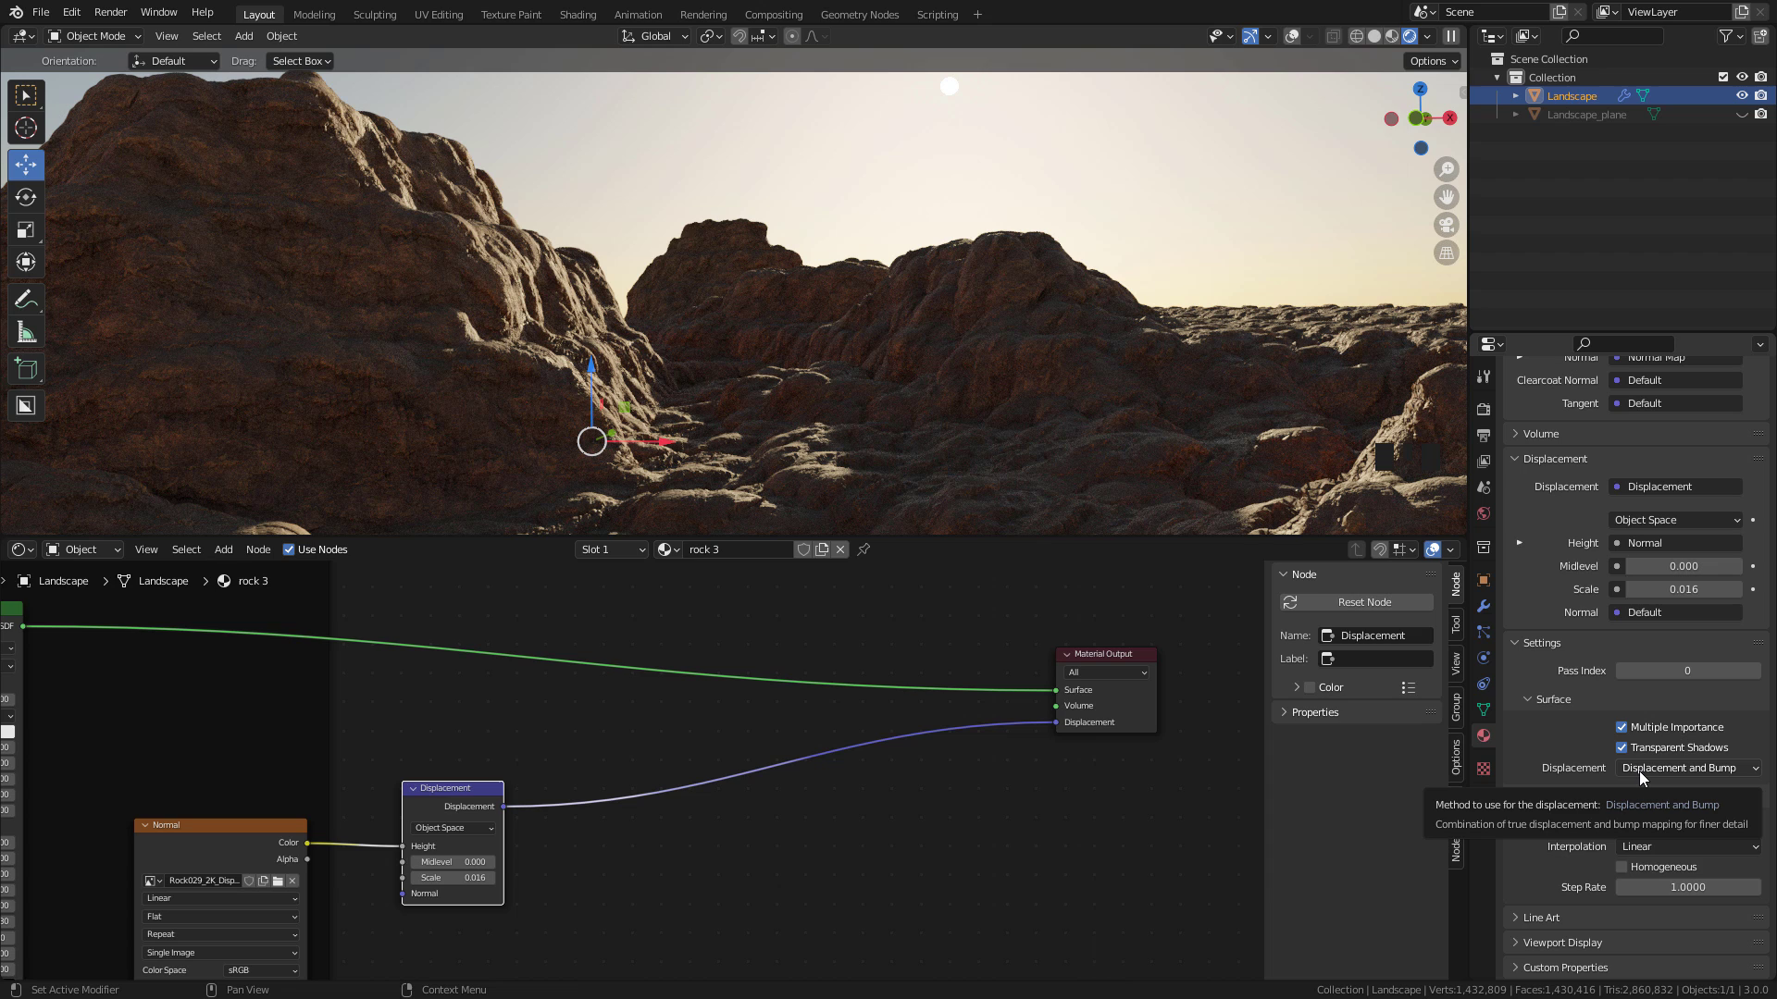
{"action": "left_click", "coordinate": [1637, 770]}
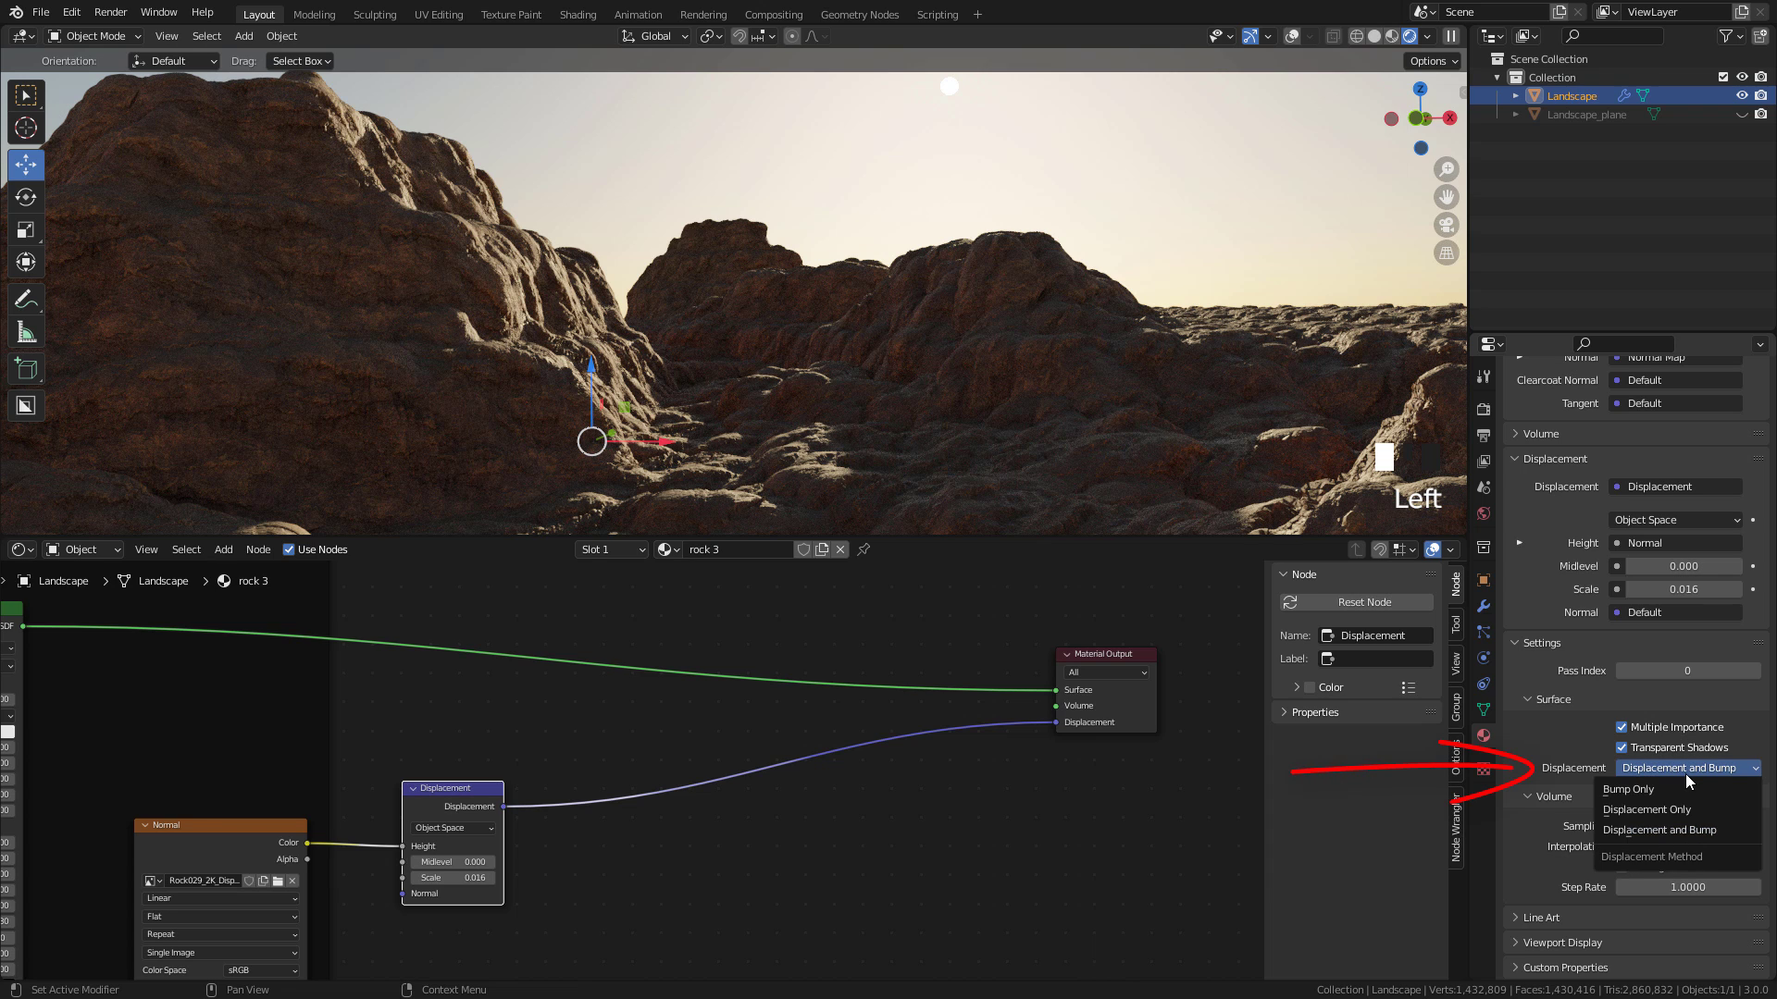
{"action": "left_click", "coordinate": [1631, 790]}
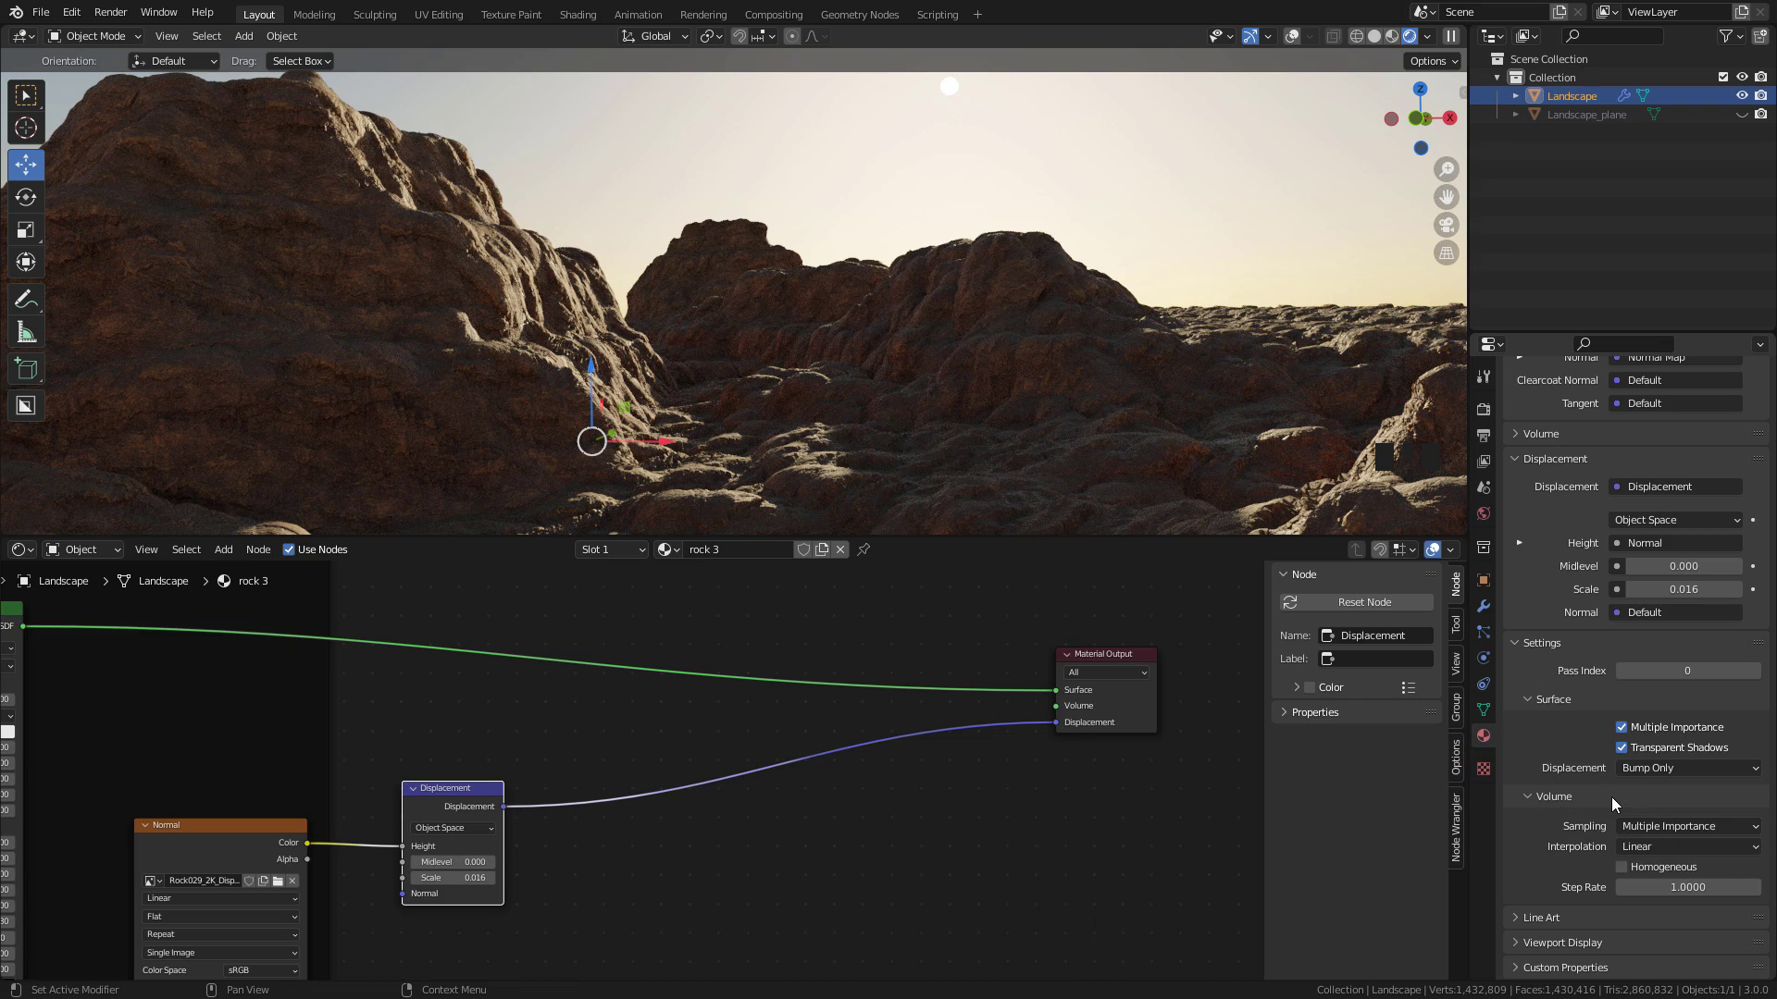
{"action": "left_click", "coordinate": [1645, 769]}
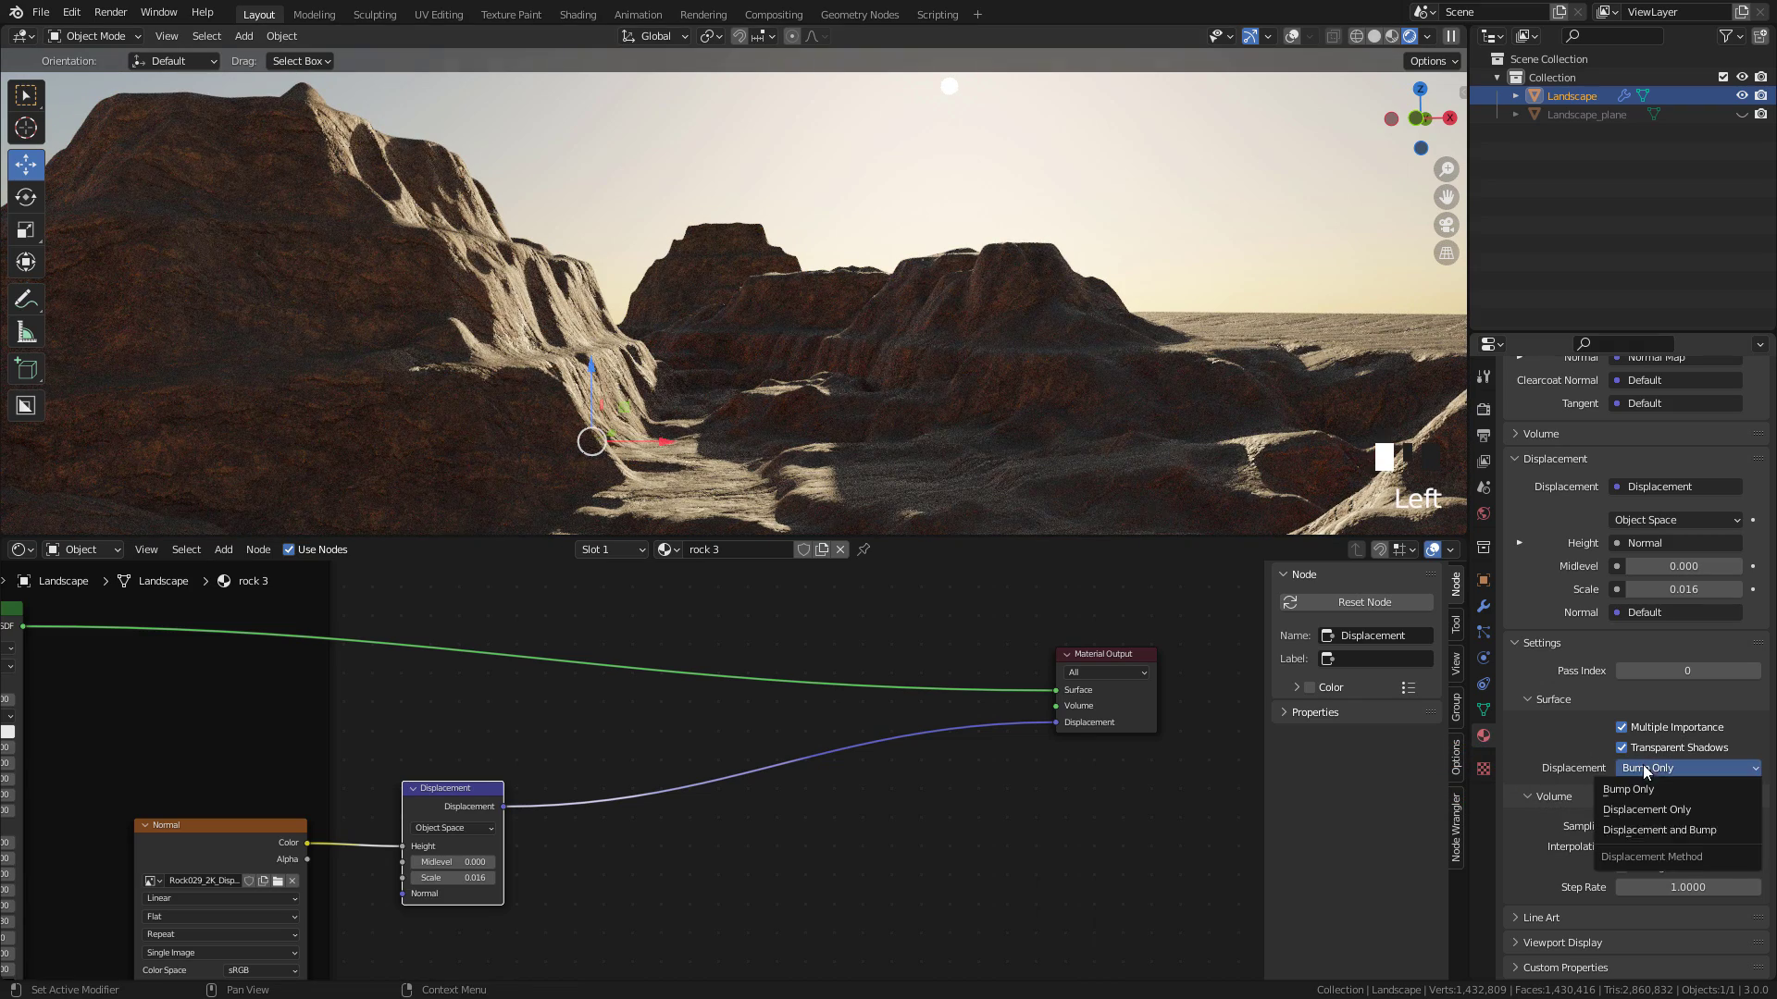
{"action": "left_click", "coordinate": [1645, 831]}
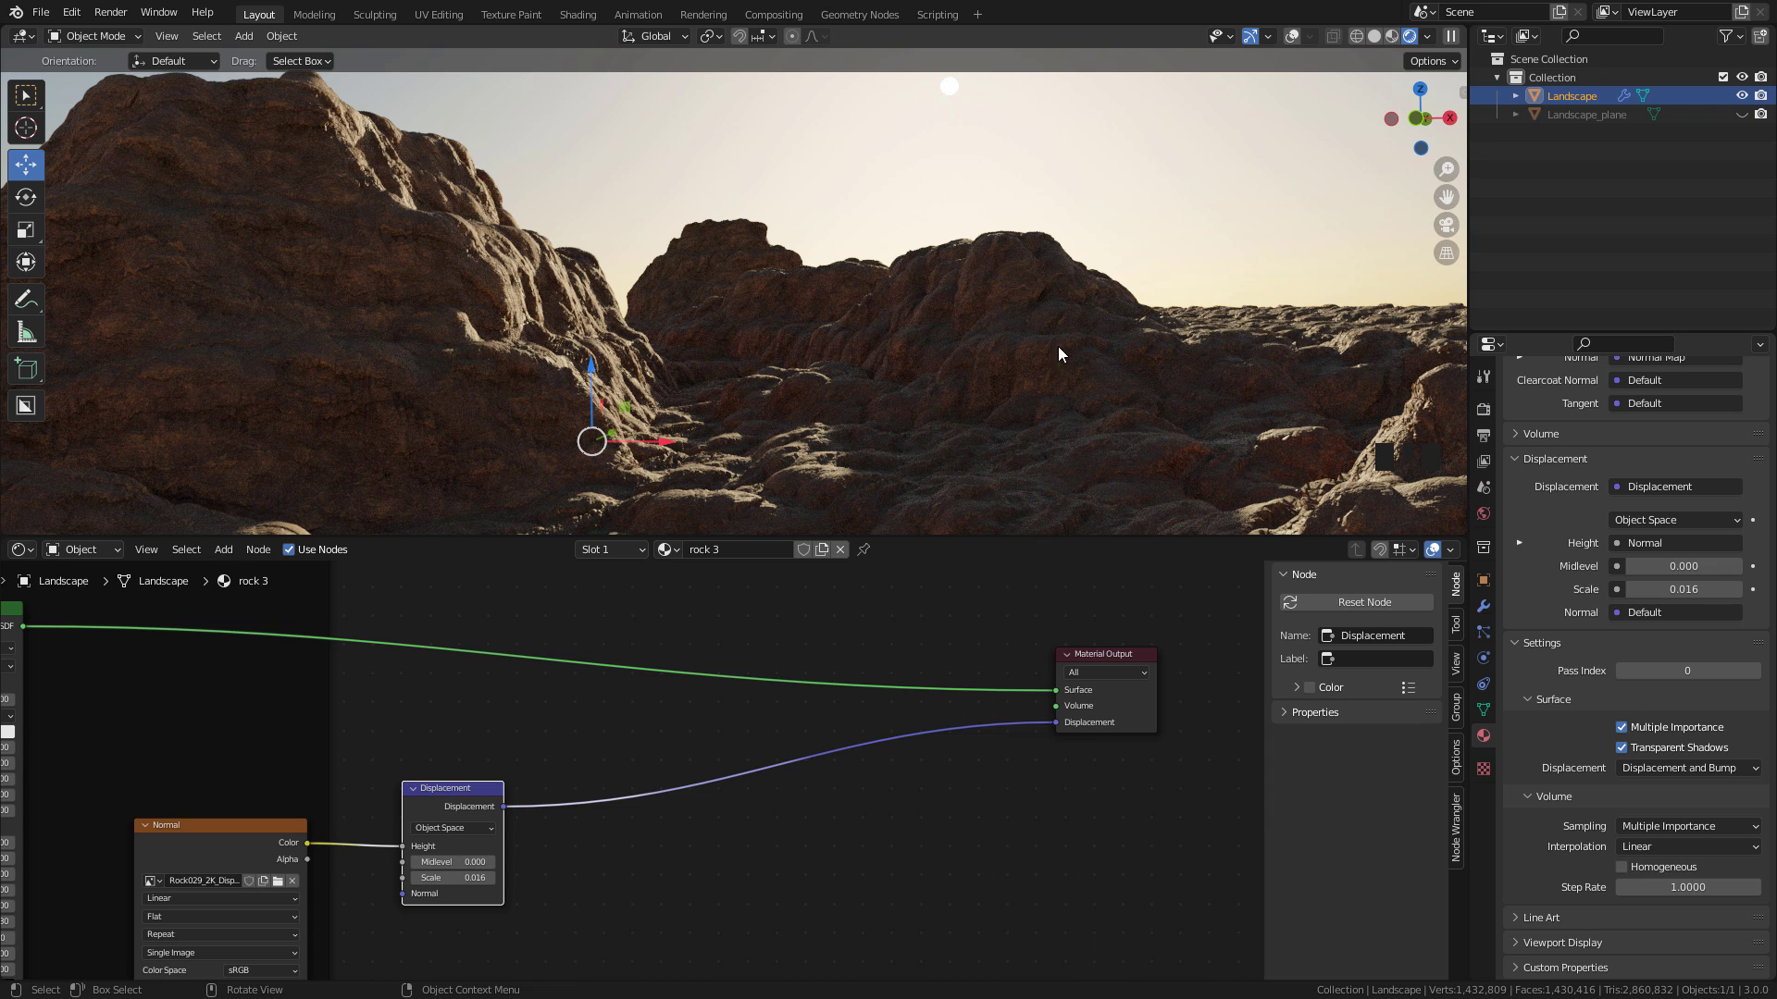
Set the Cycles feature set to Experimental and enable Adaptive Subdivision on the landscape's Subdivision modifier
{"action": "left_click", "coordinate": [1483, 410]}
{"action": "scroll", "coordinate": [1546, 444], "scroll_direction": "up", "scroll_amount": 6}
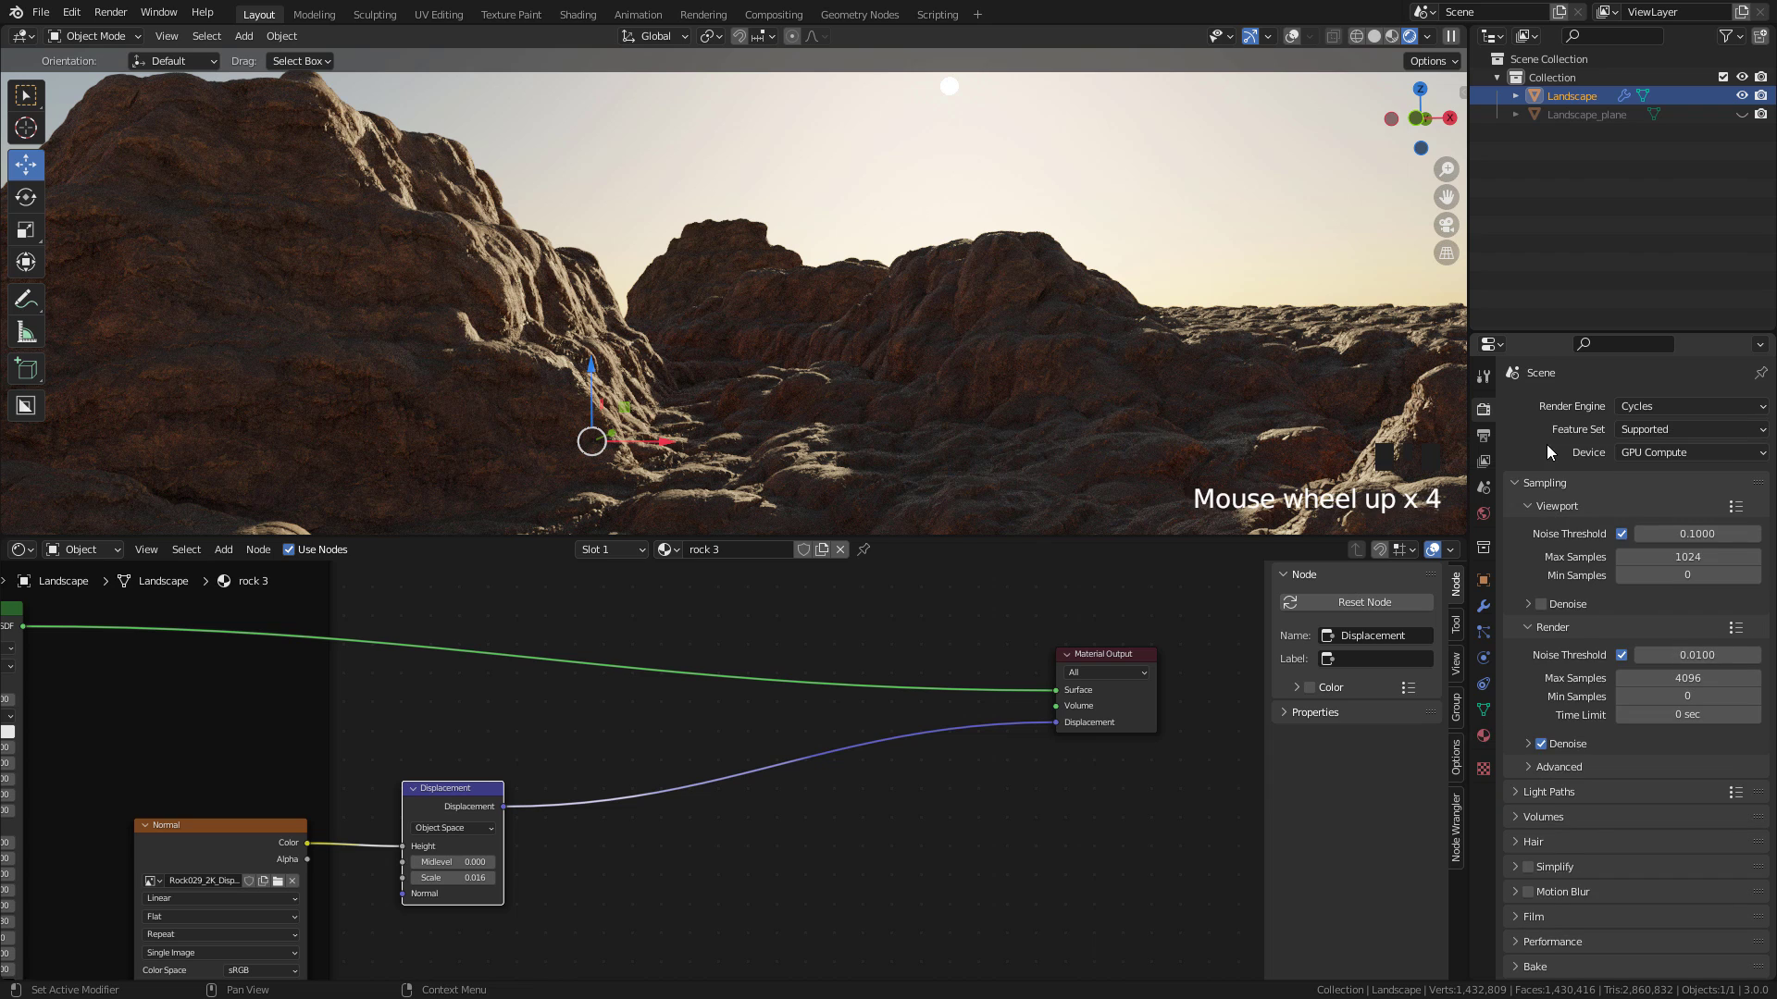
{"action": "left_click", "coordinate": [1642, 431]}
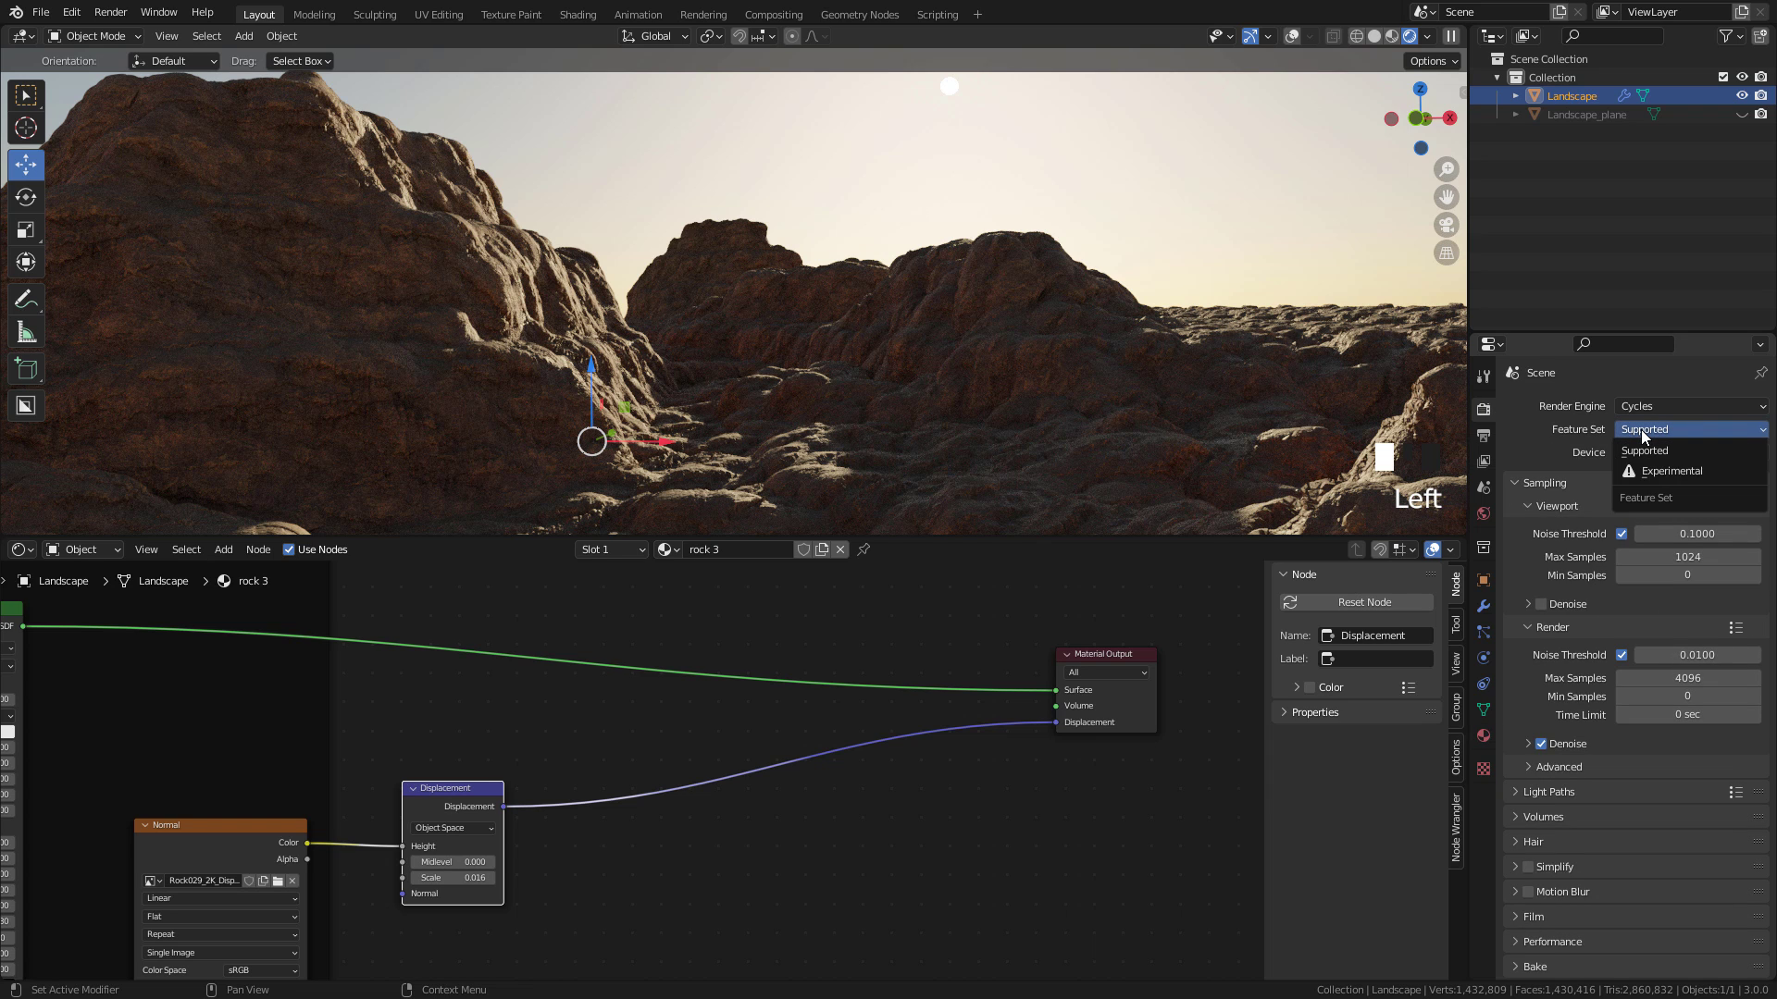
{"action": "left_click", "coordinate": [1679, 474]}
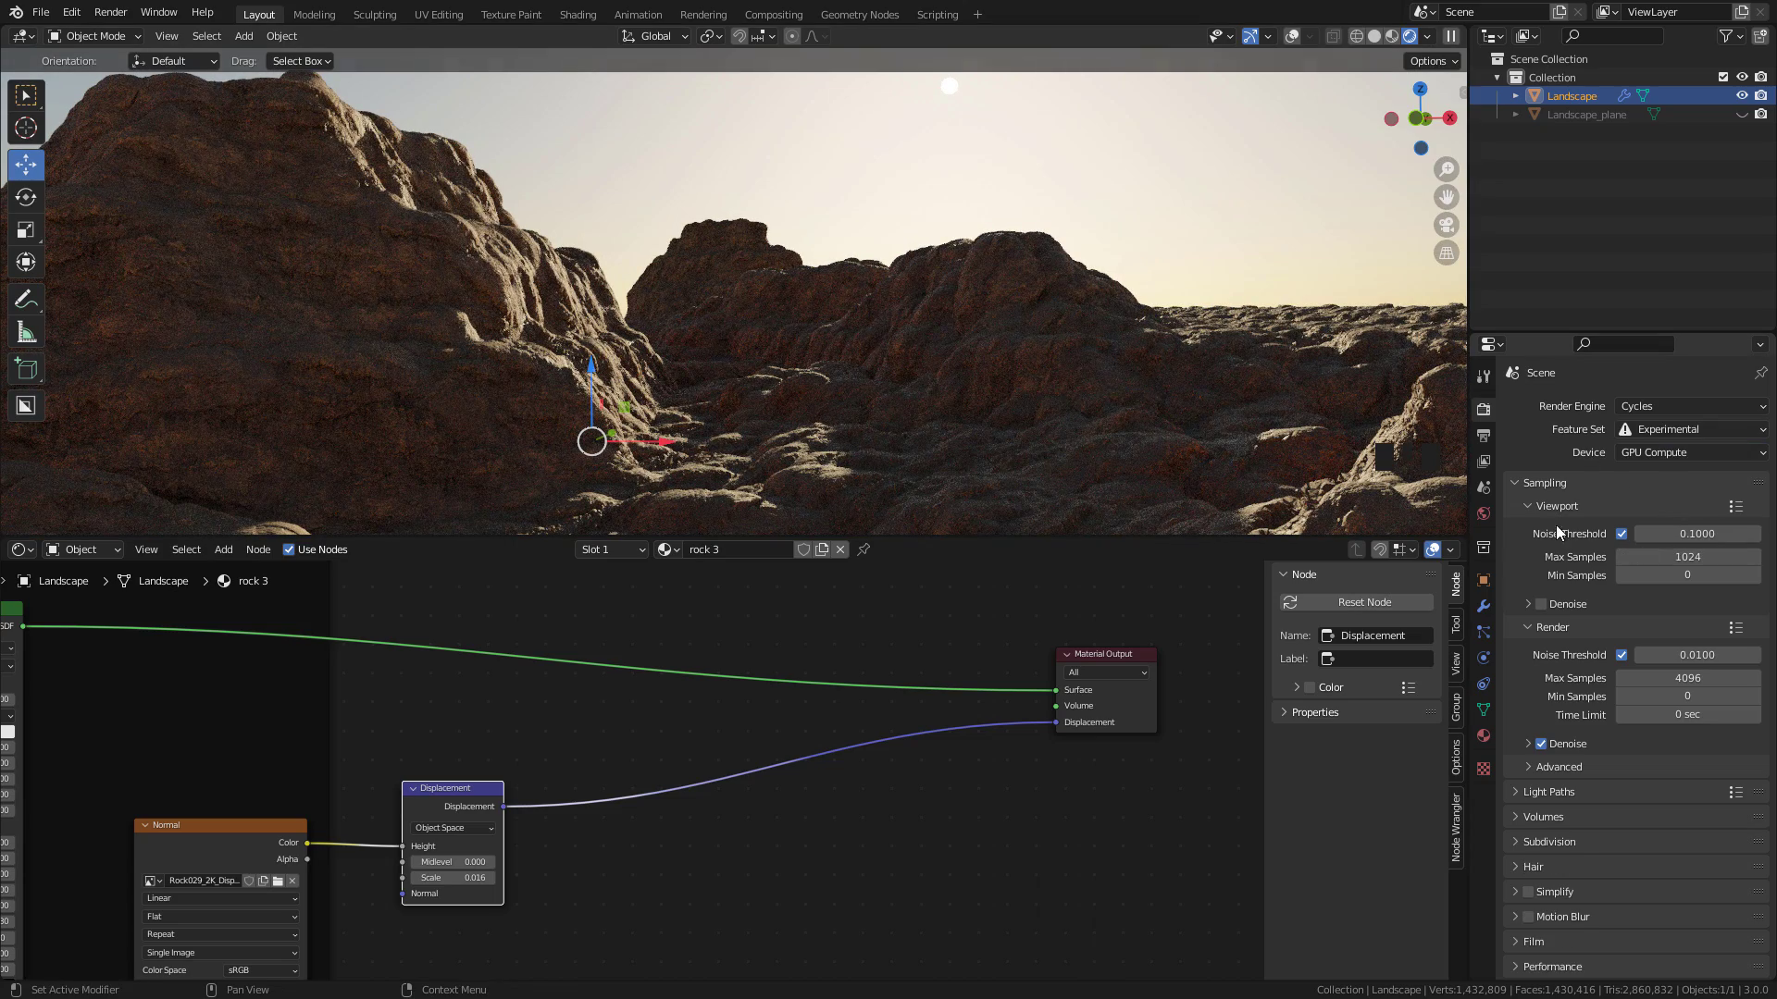
{"action": "left_click", "coordinate": [1485, 609]}
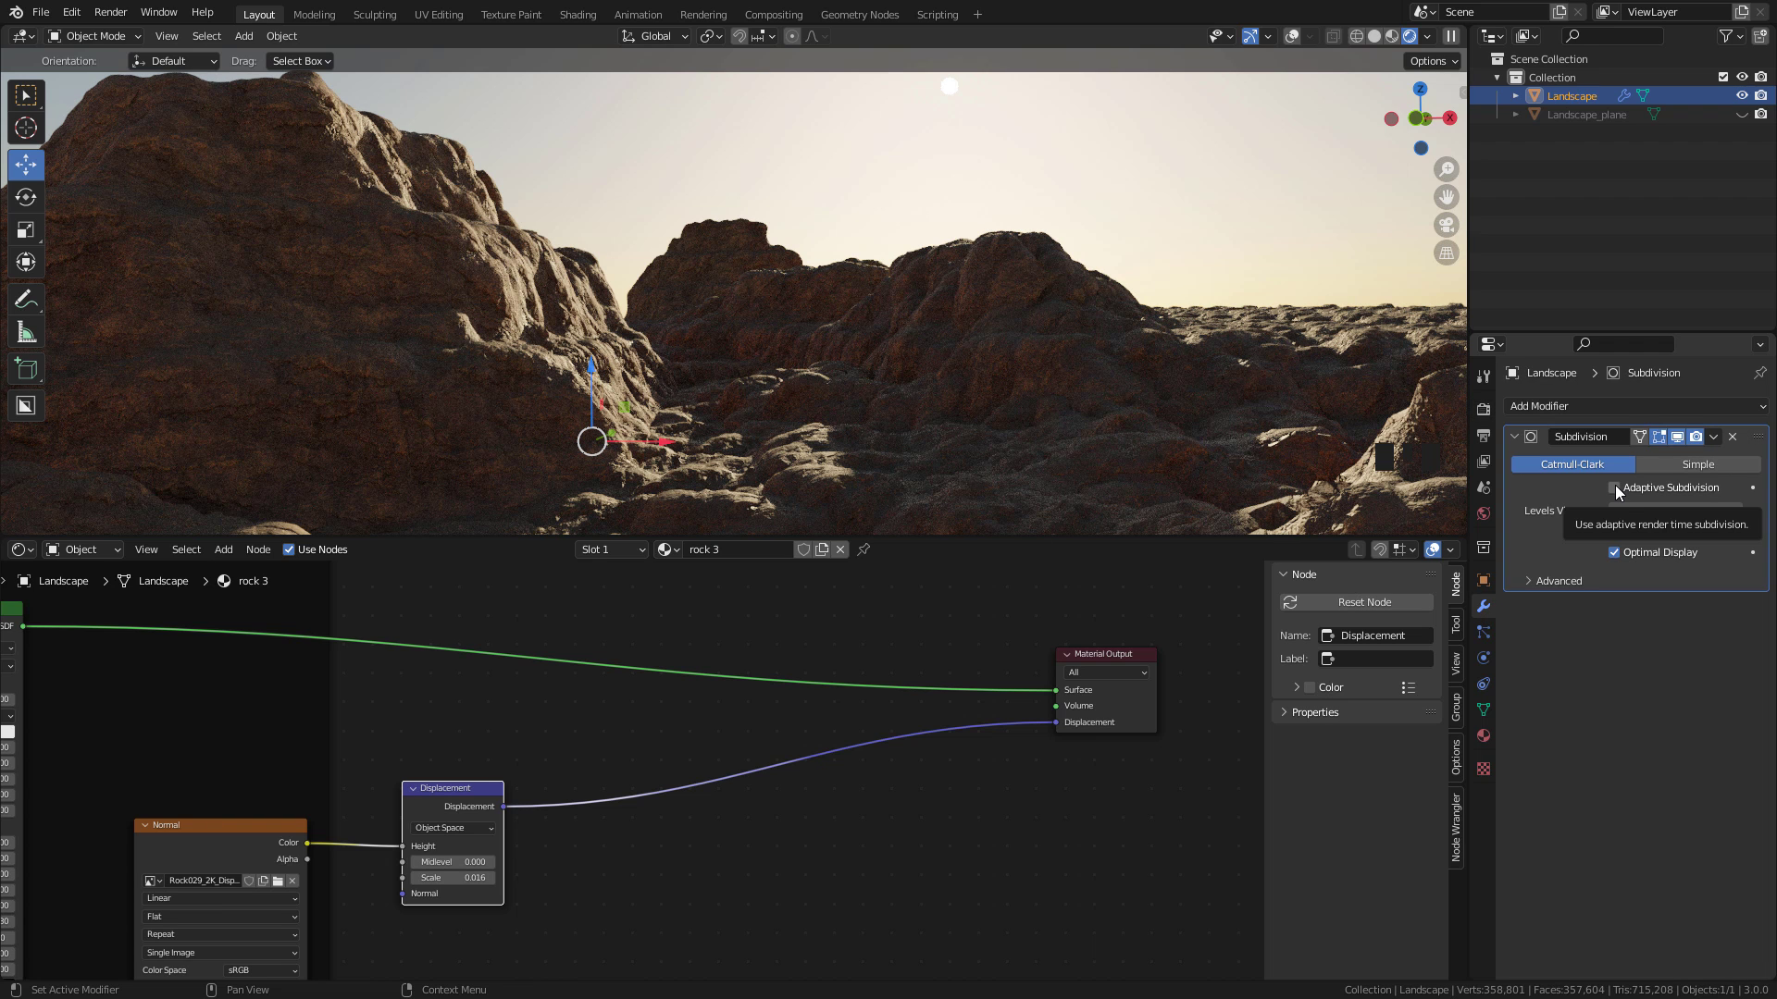
{"action": "left_click", "coordinate": [1624, 507]}
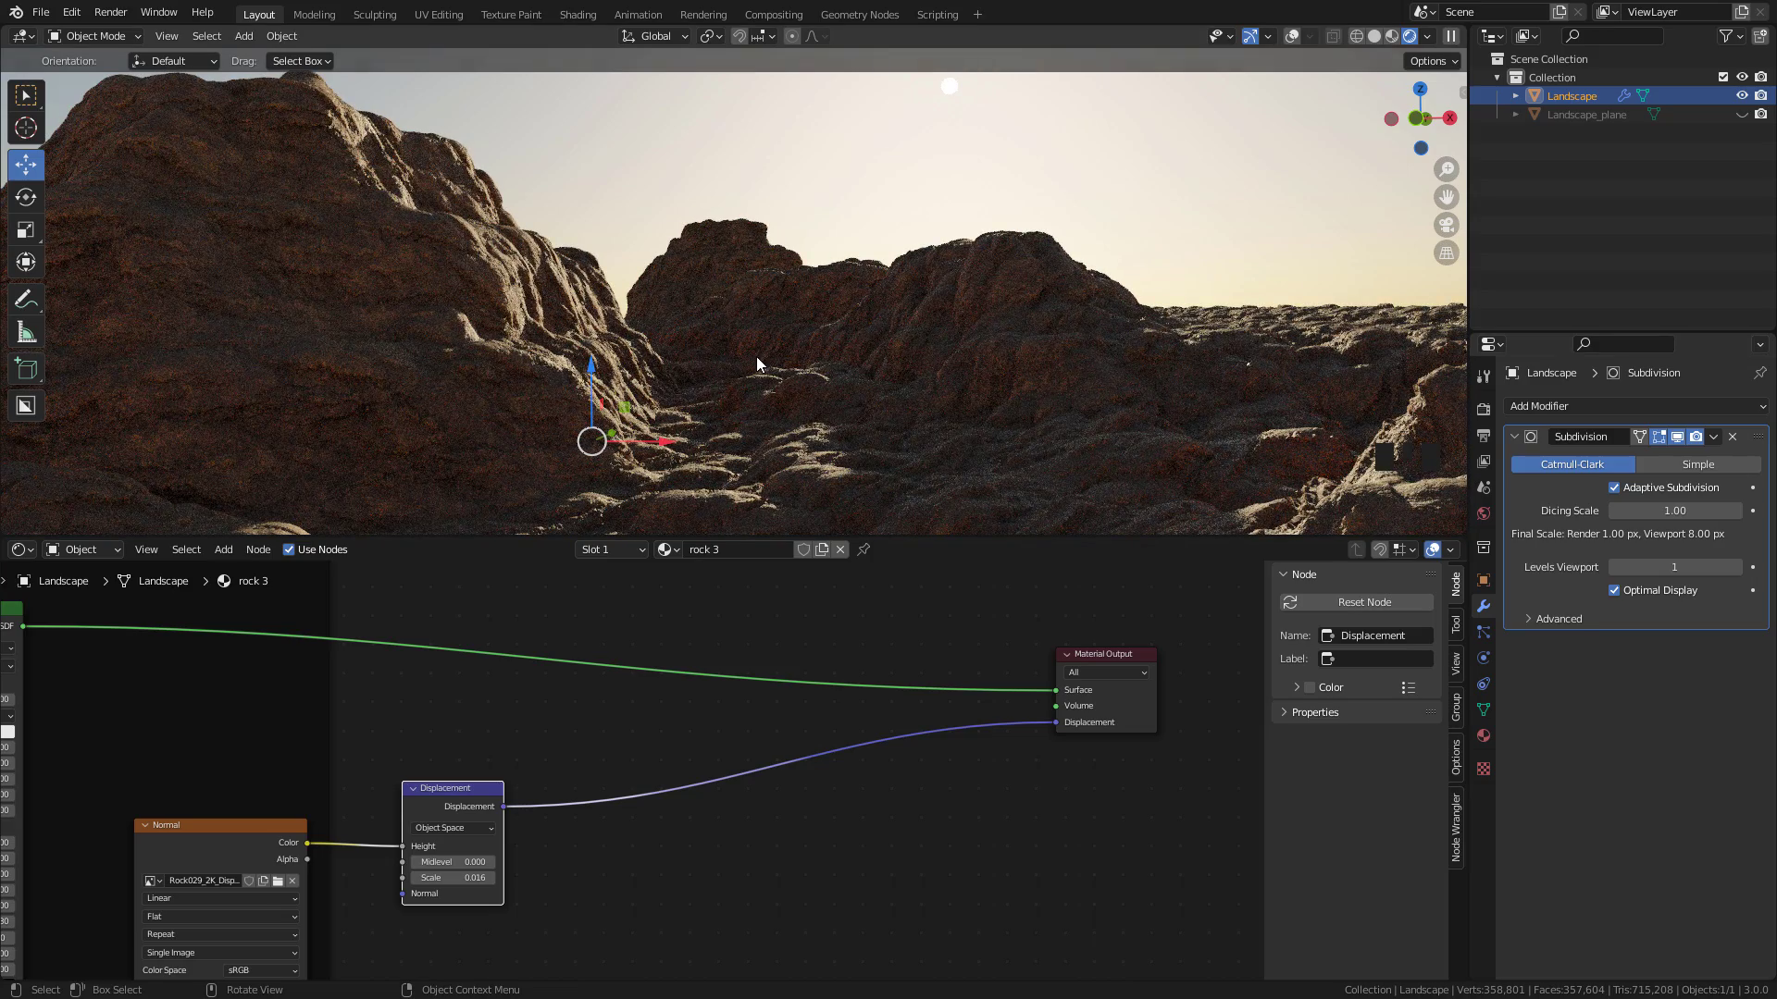
Set the viewport dicing rate in the render subdivision settings to 2 px
{"action": "left_click", "coordinate": [1484, 411]}
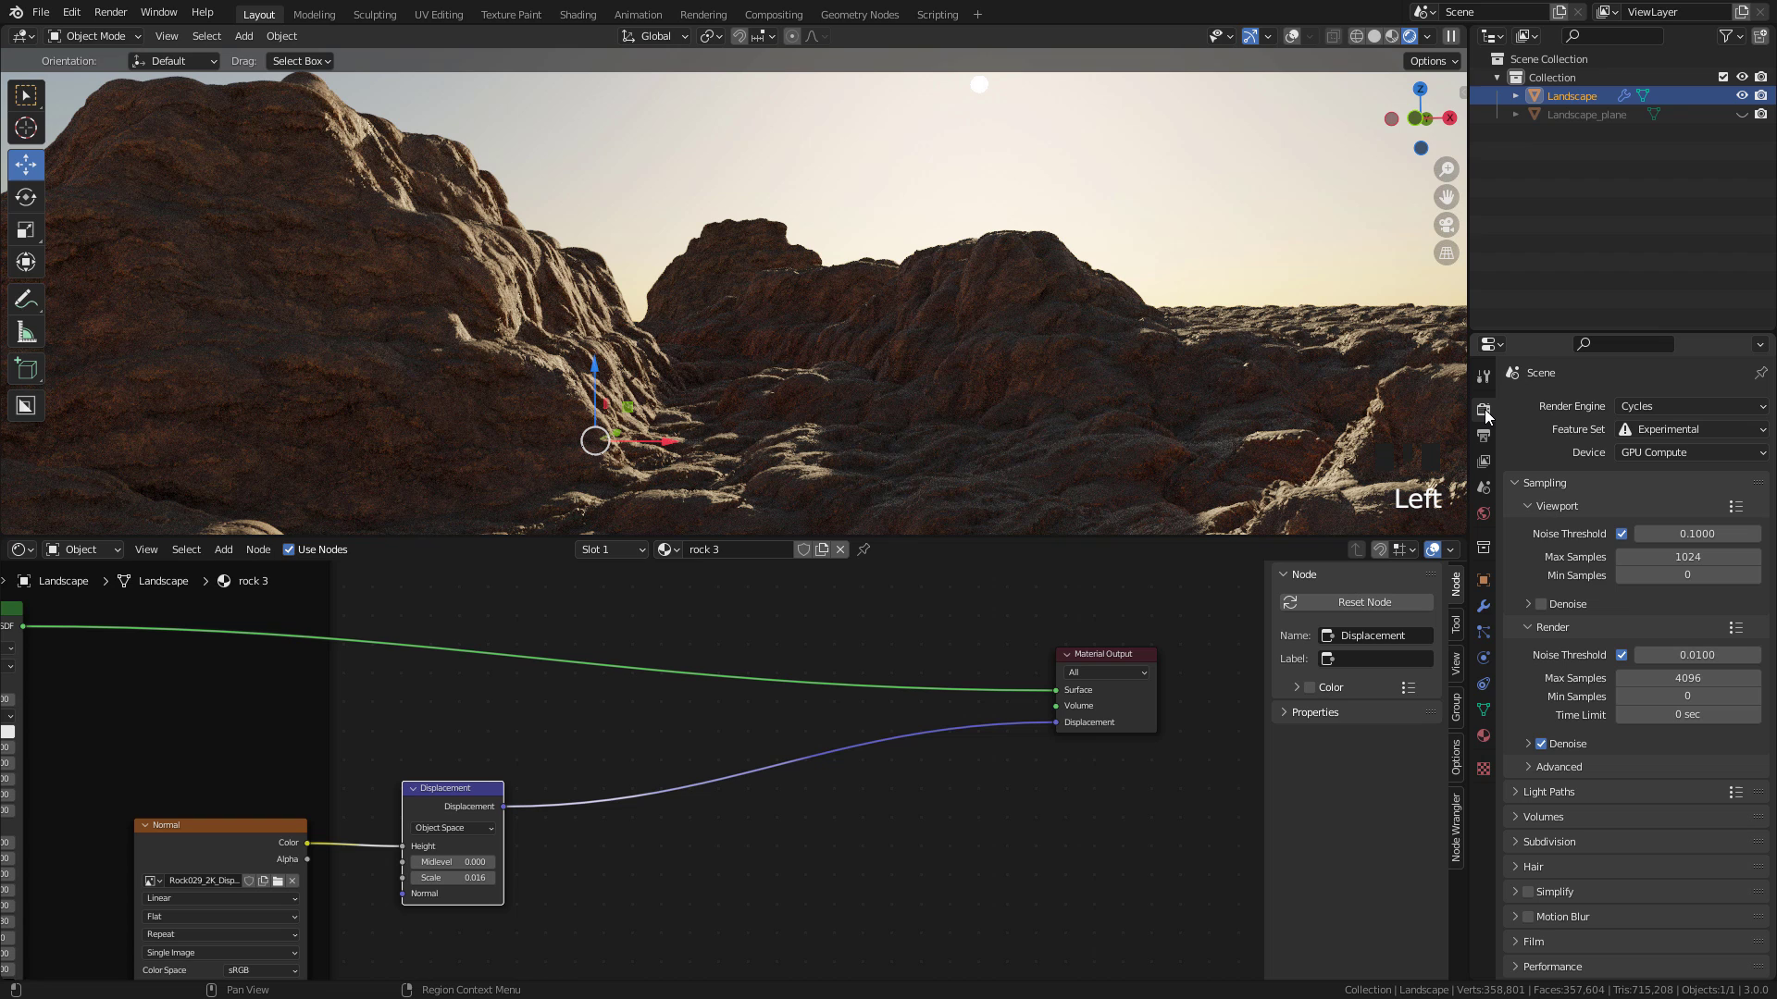
{"action": "left_click", "coordinate": [1546, 842]}
{"action": "scroll", "coordinate": [1545, 842], "scroll_direction": "down", "scroll_amount": 3}
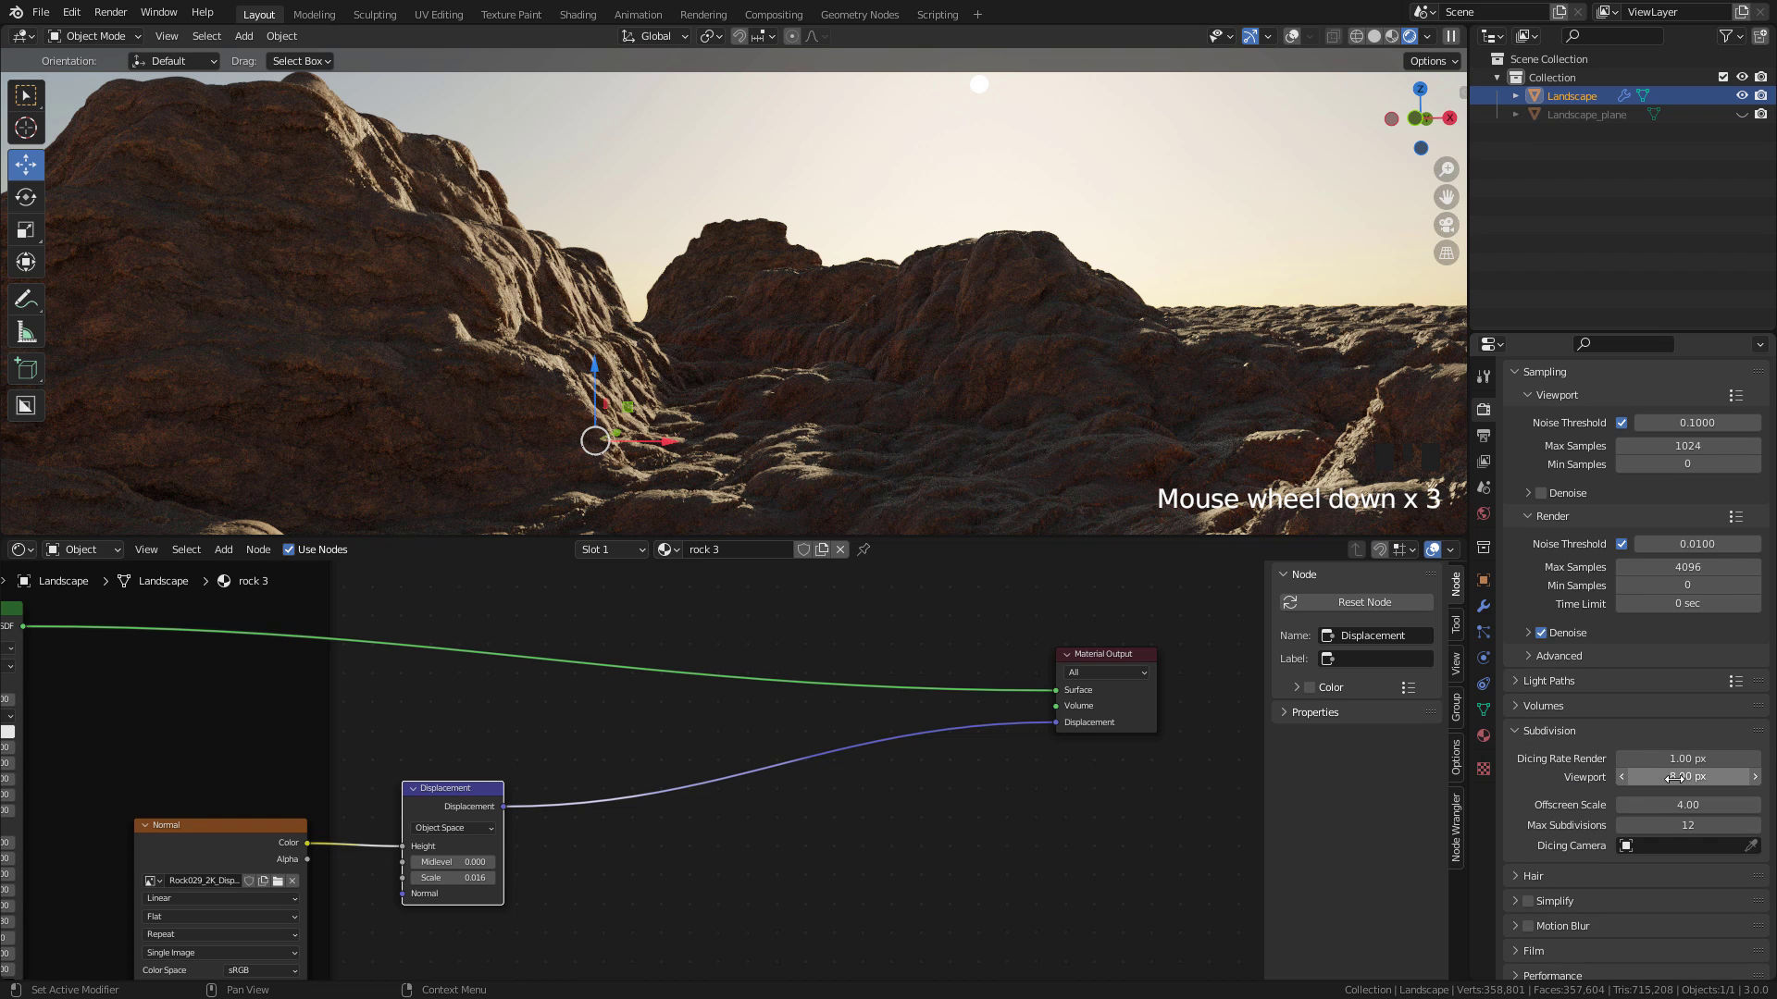
{"action": "left_click", "coordinate": [1673, 777]}
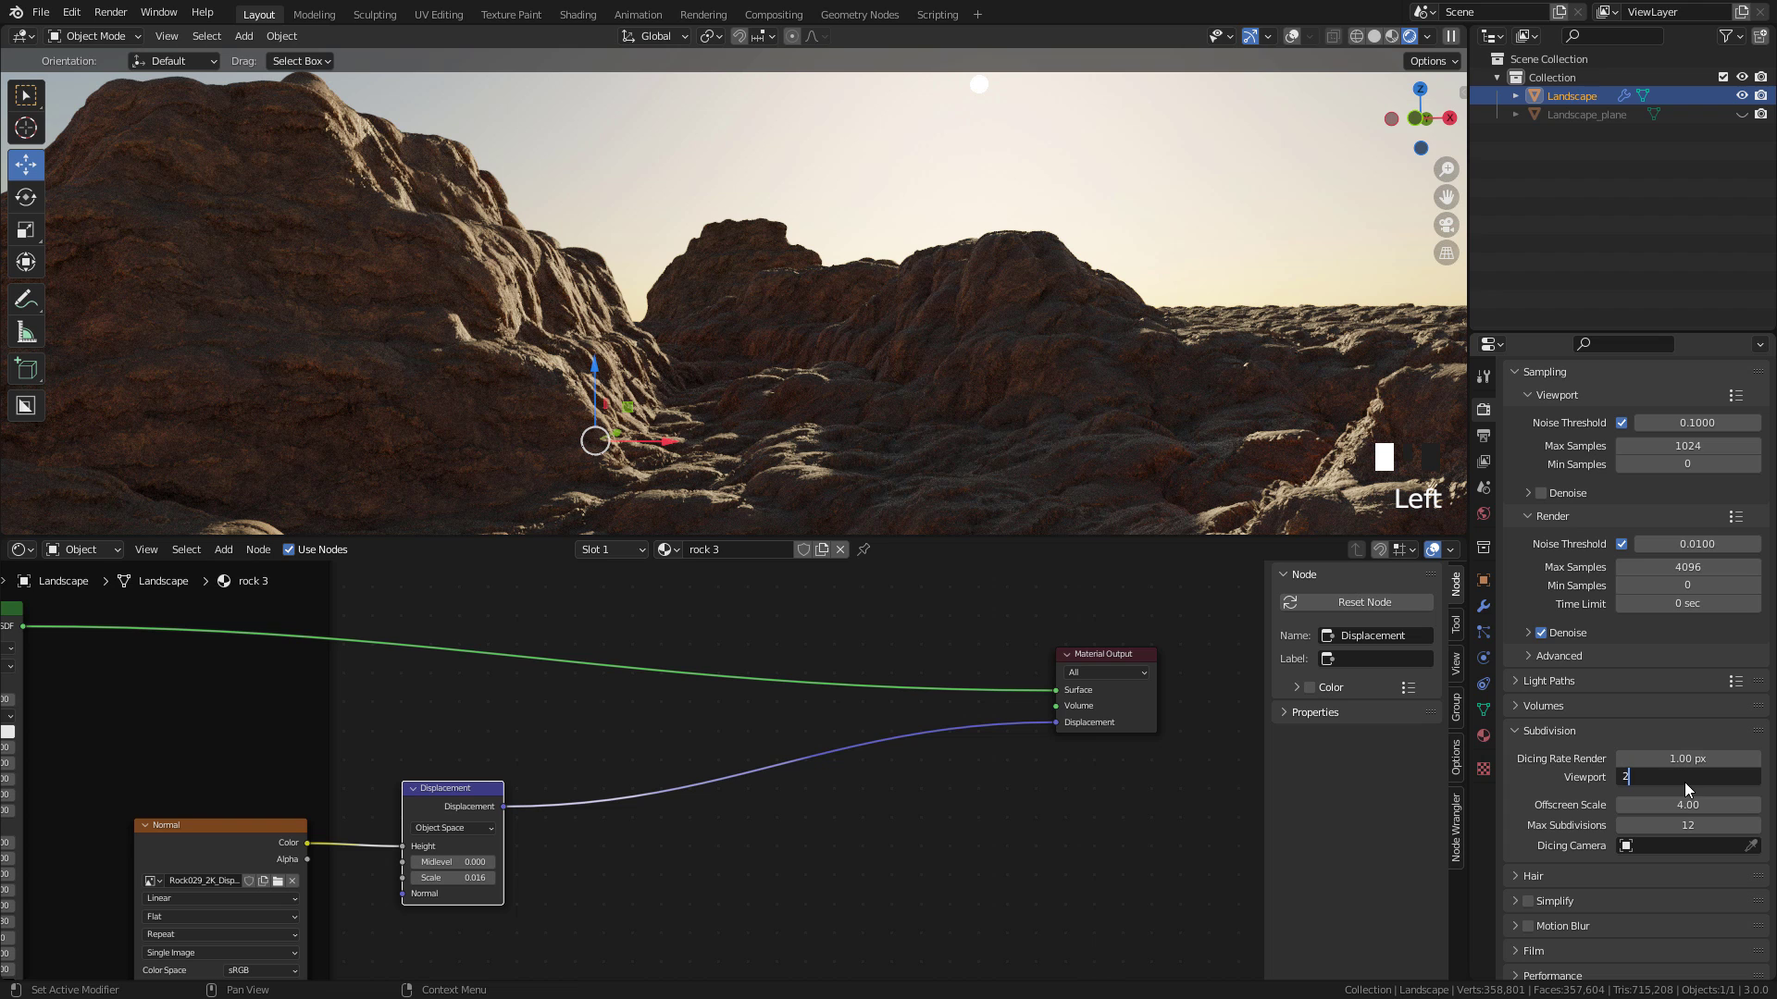
{"action": "key", "text": "Return"}
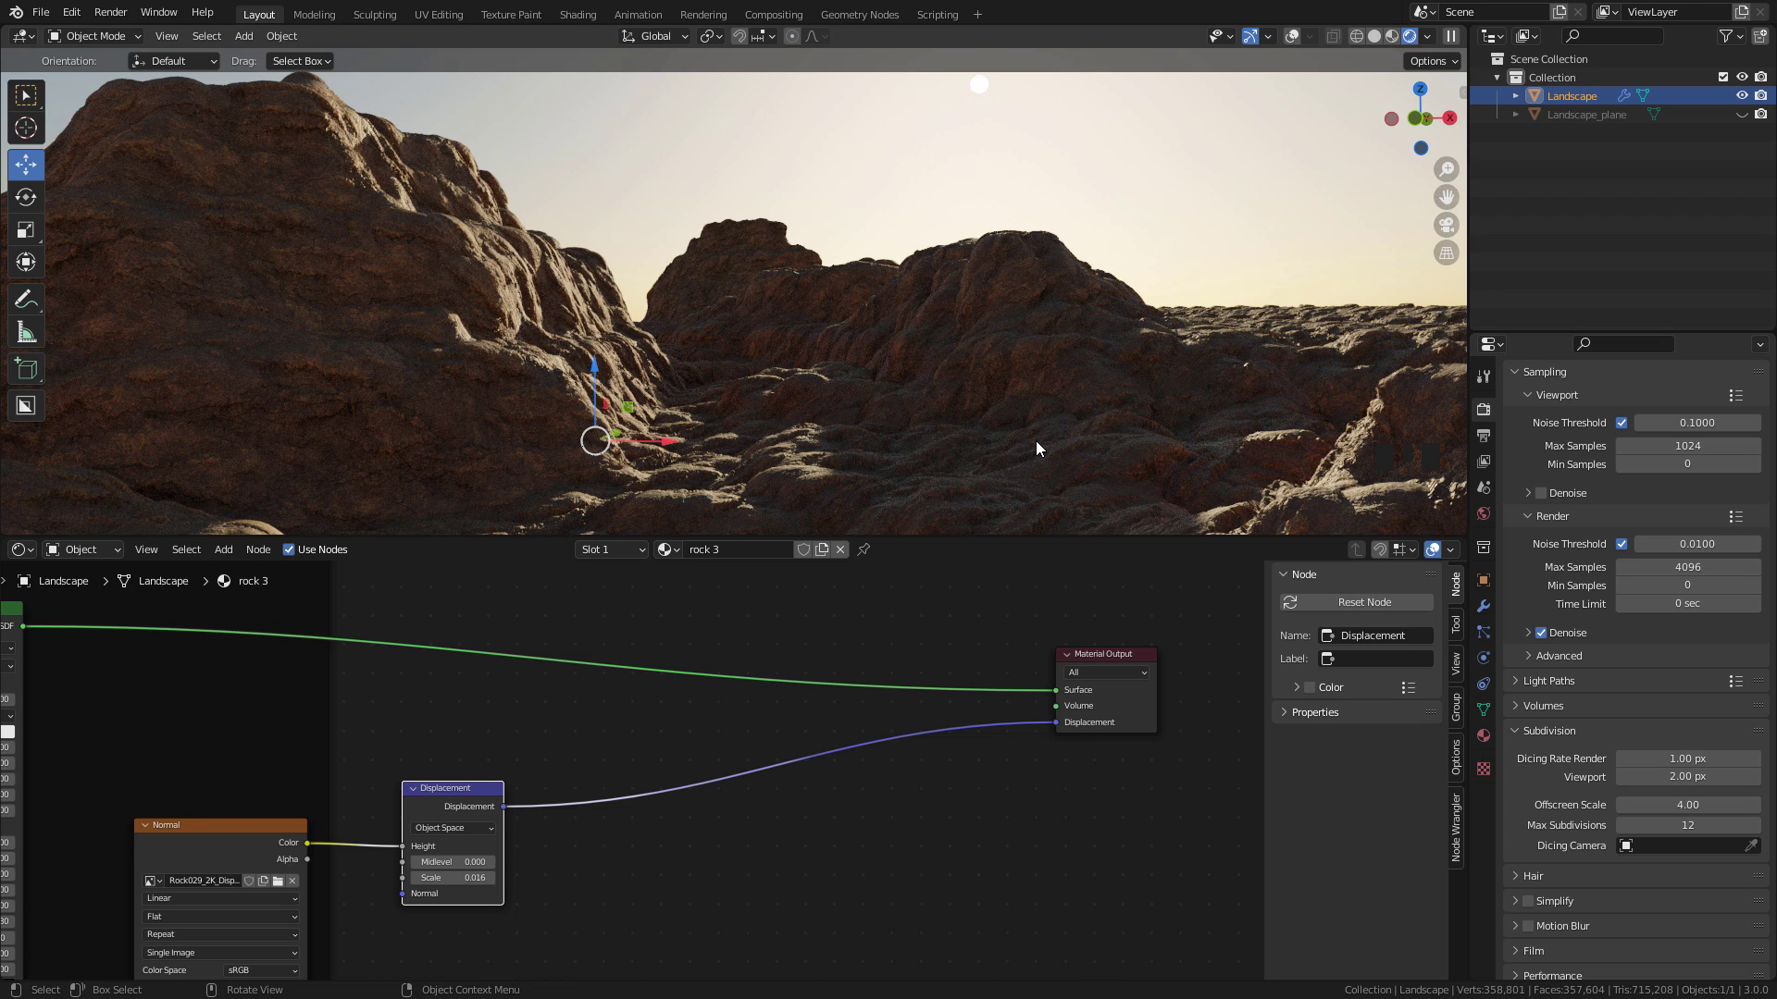
Set the Displacement node's scale to 0.03 in the rock 3 material
{"action": "scroll", "coordinate": [796, 796], "scroll_direction": "up", "scroll_amount": 3}
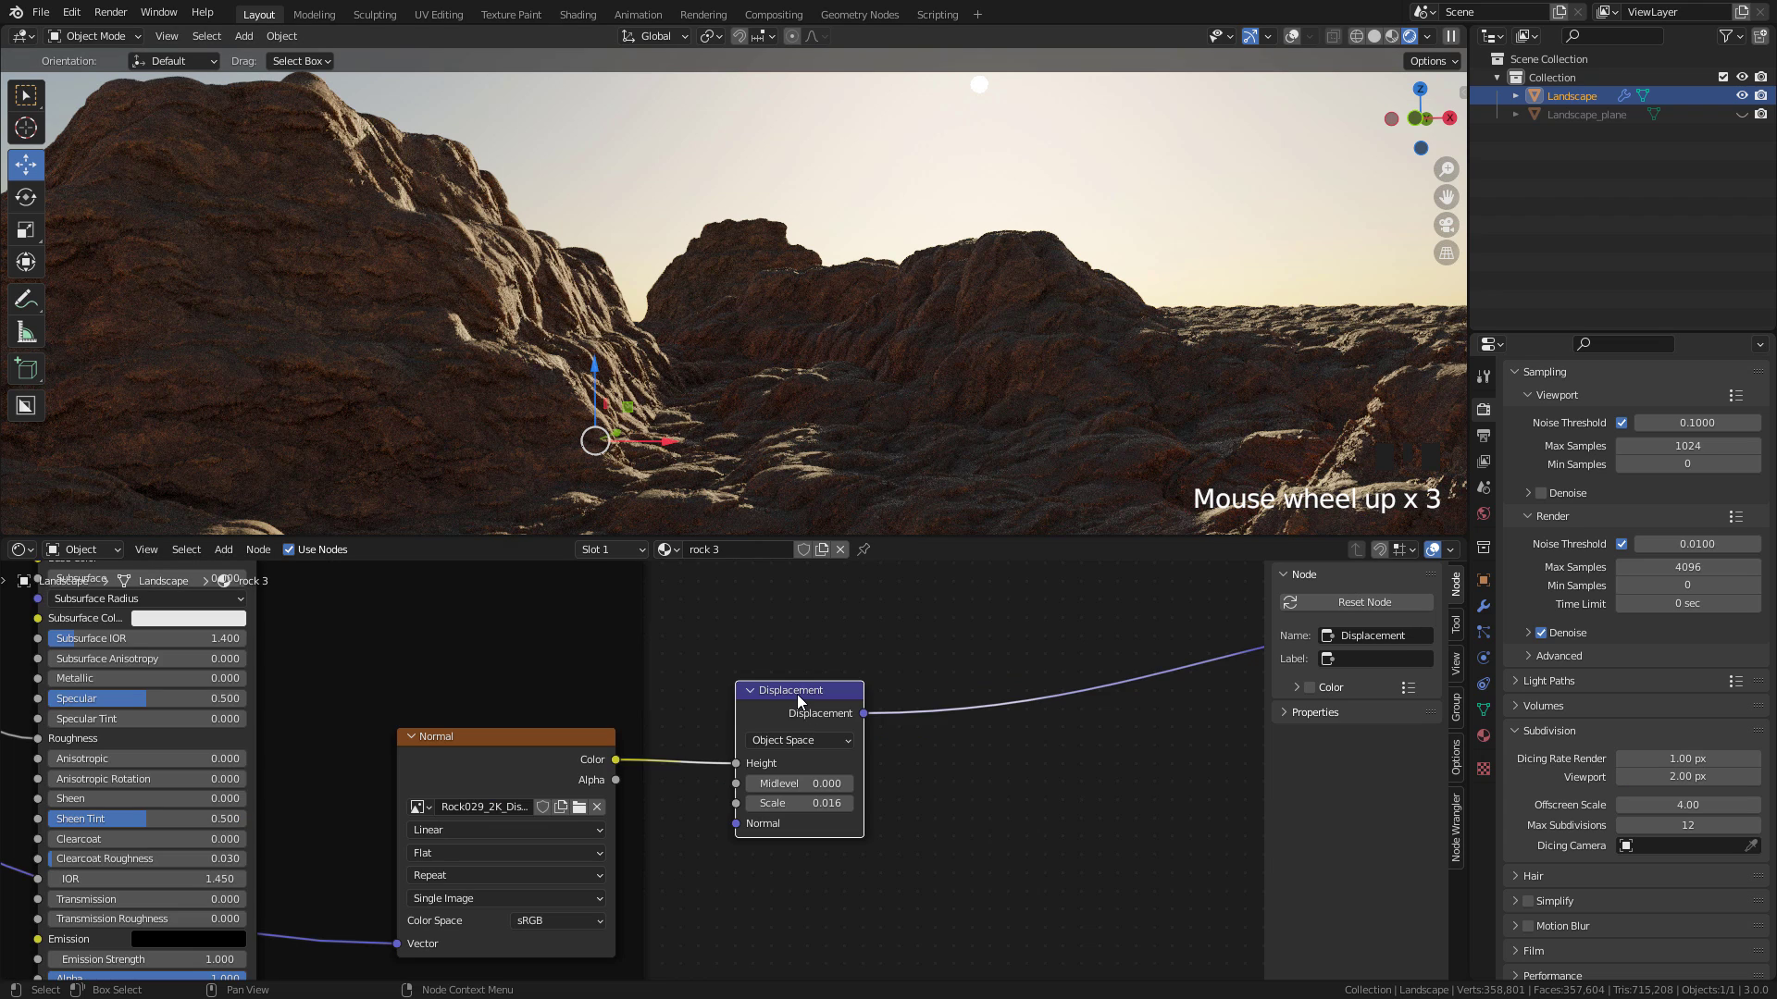
{"action": "left_click", "coordinate": [787, 803]}
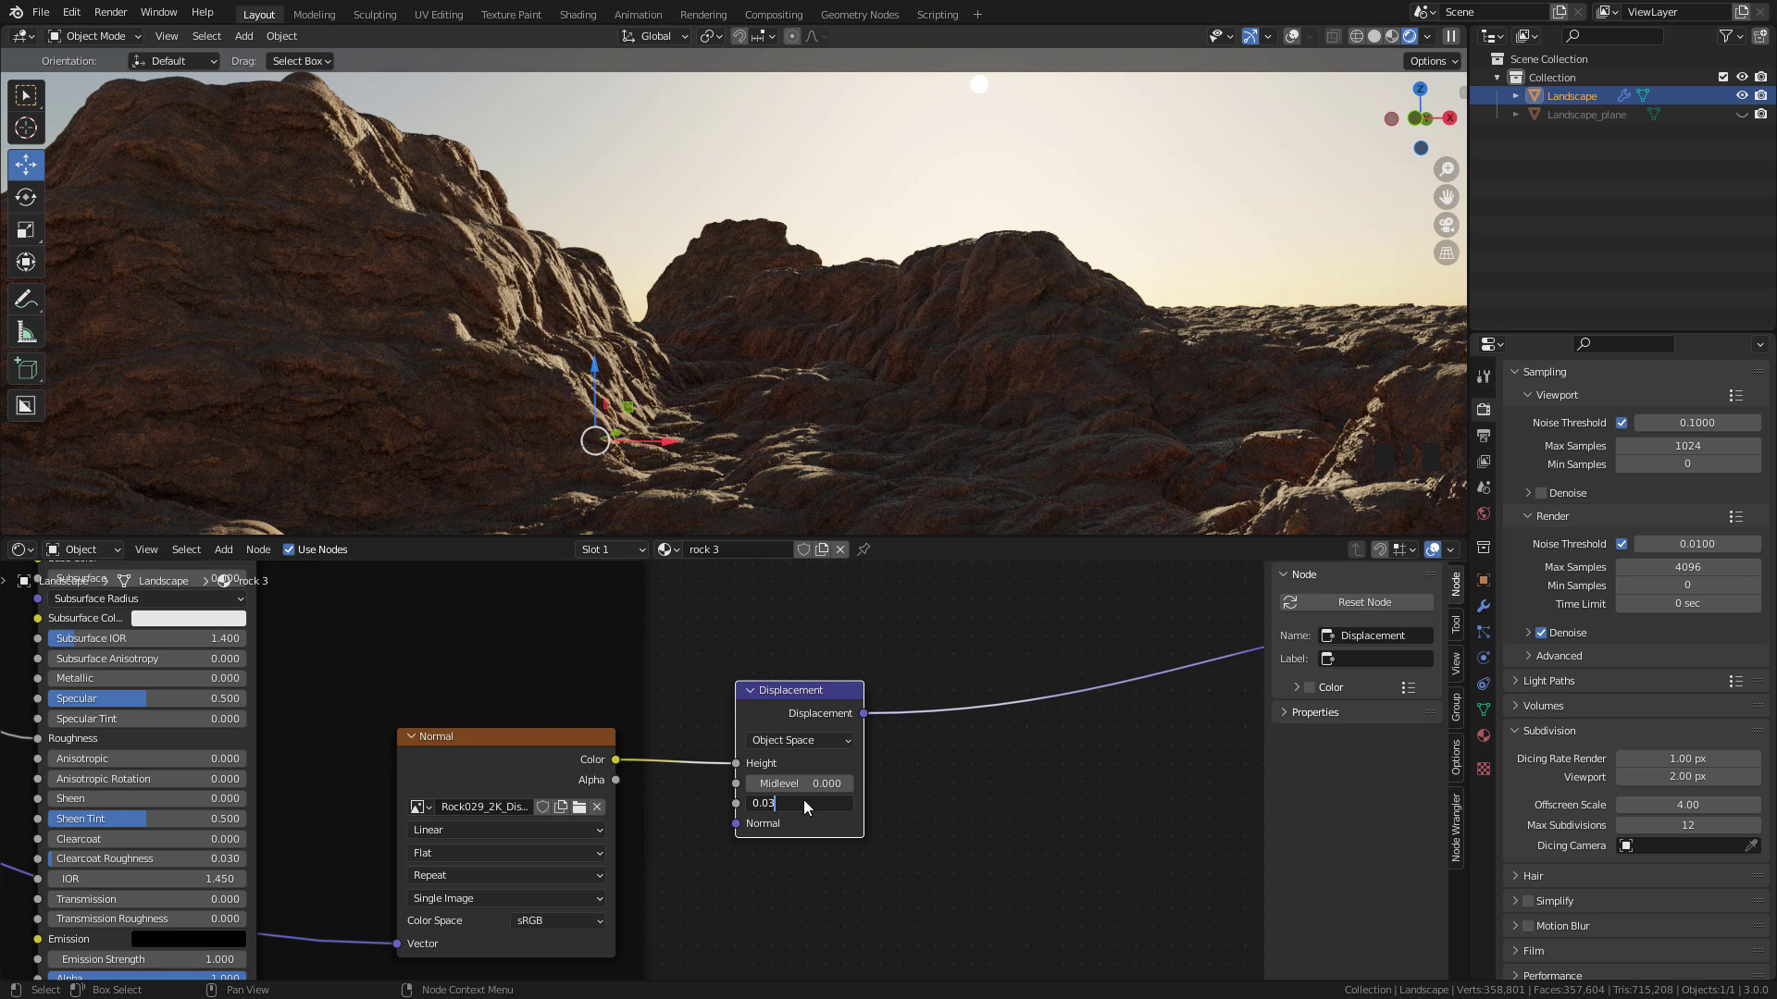
{"action": "type", "text": "0.03"}
{"action": "key", "text": "Return"}
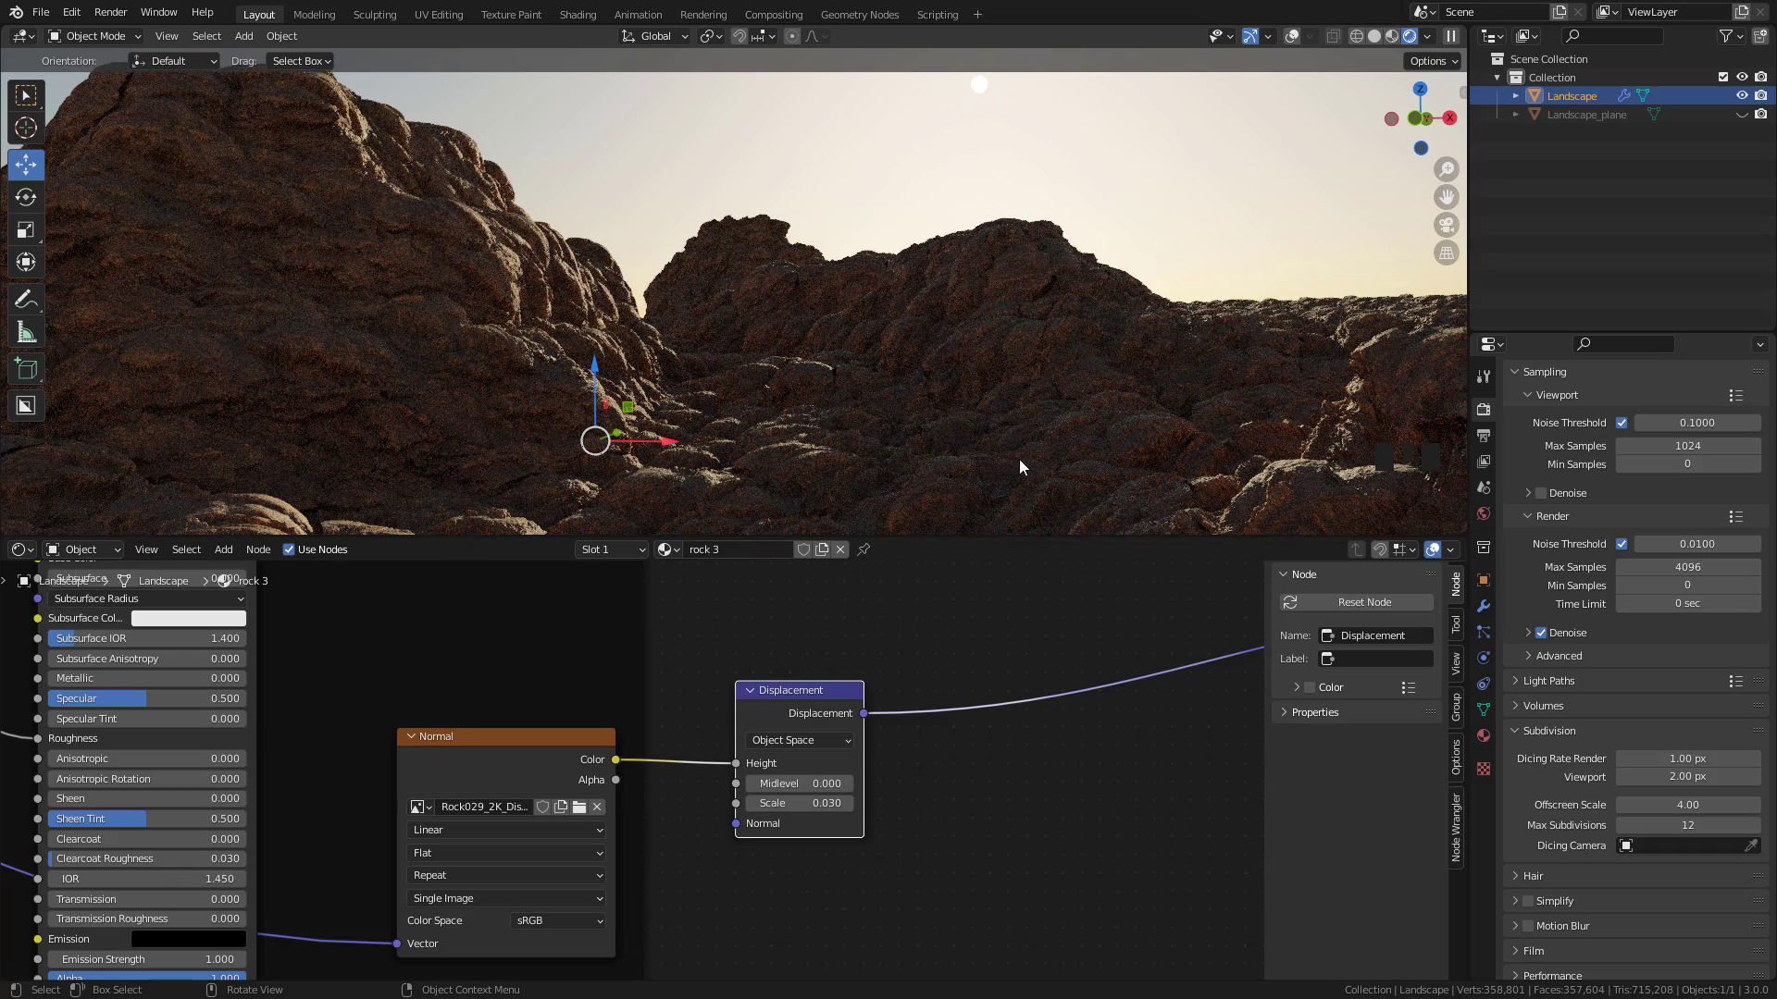
Raise the world sky's sun elevation to 24.1°
{"action": "left_click", "coordinate": [1483, 514]}
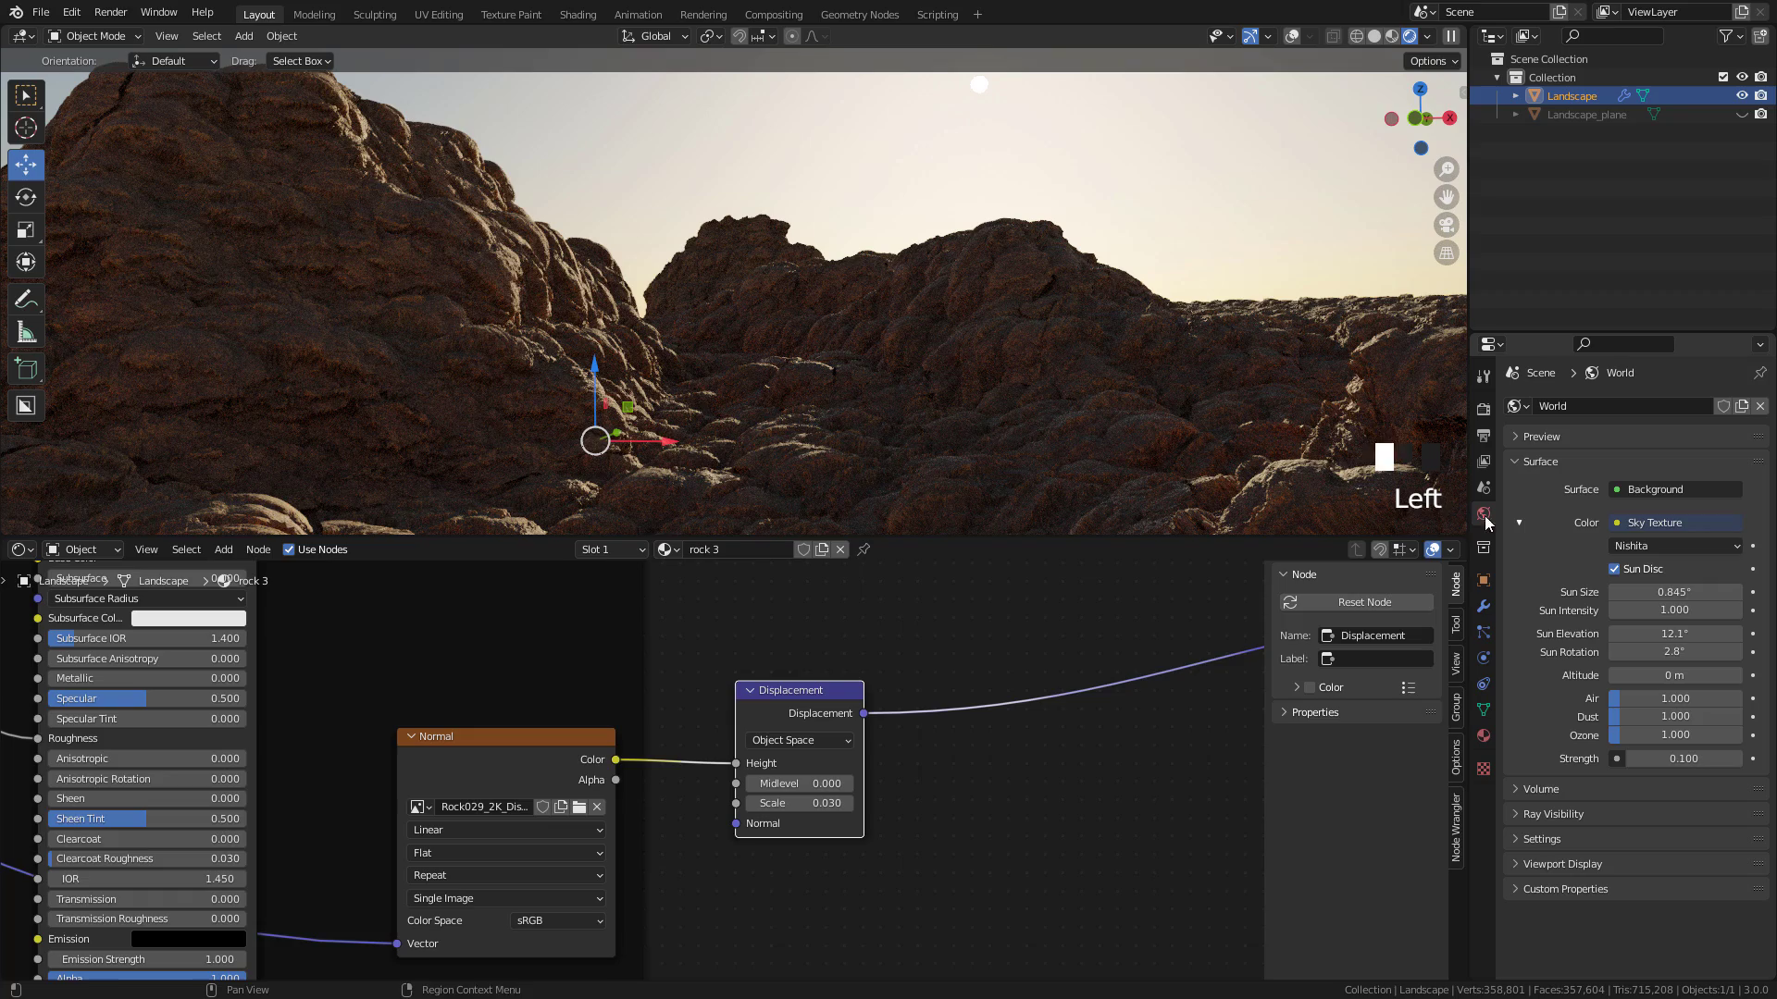
{"action": "left_click_drag", "start_coordinate": [1674, 633], "coordinate": [1711, 633]}
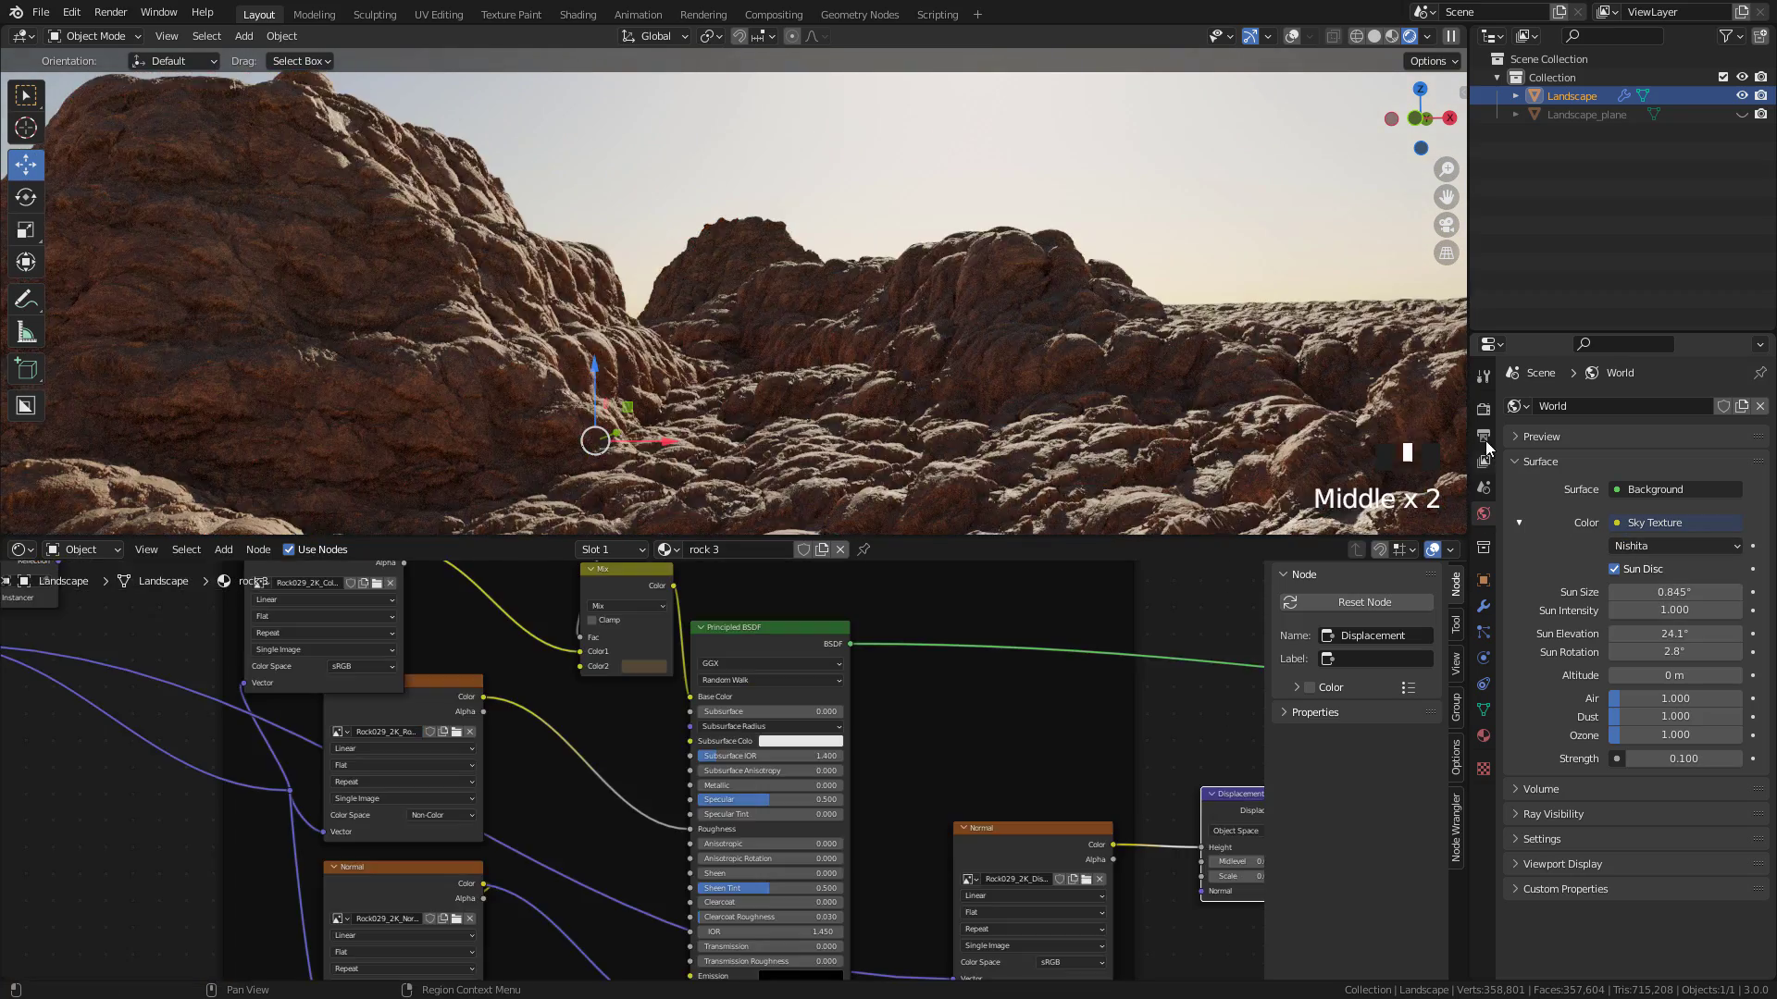
Set the Cycles feature set back to Supported
{"action": "left_click", "coordinate": [1485, 416]}
{"action": "left_click", "coordinate": [1653, 426]}
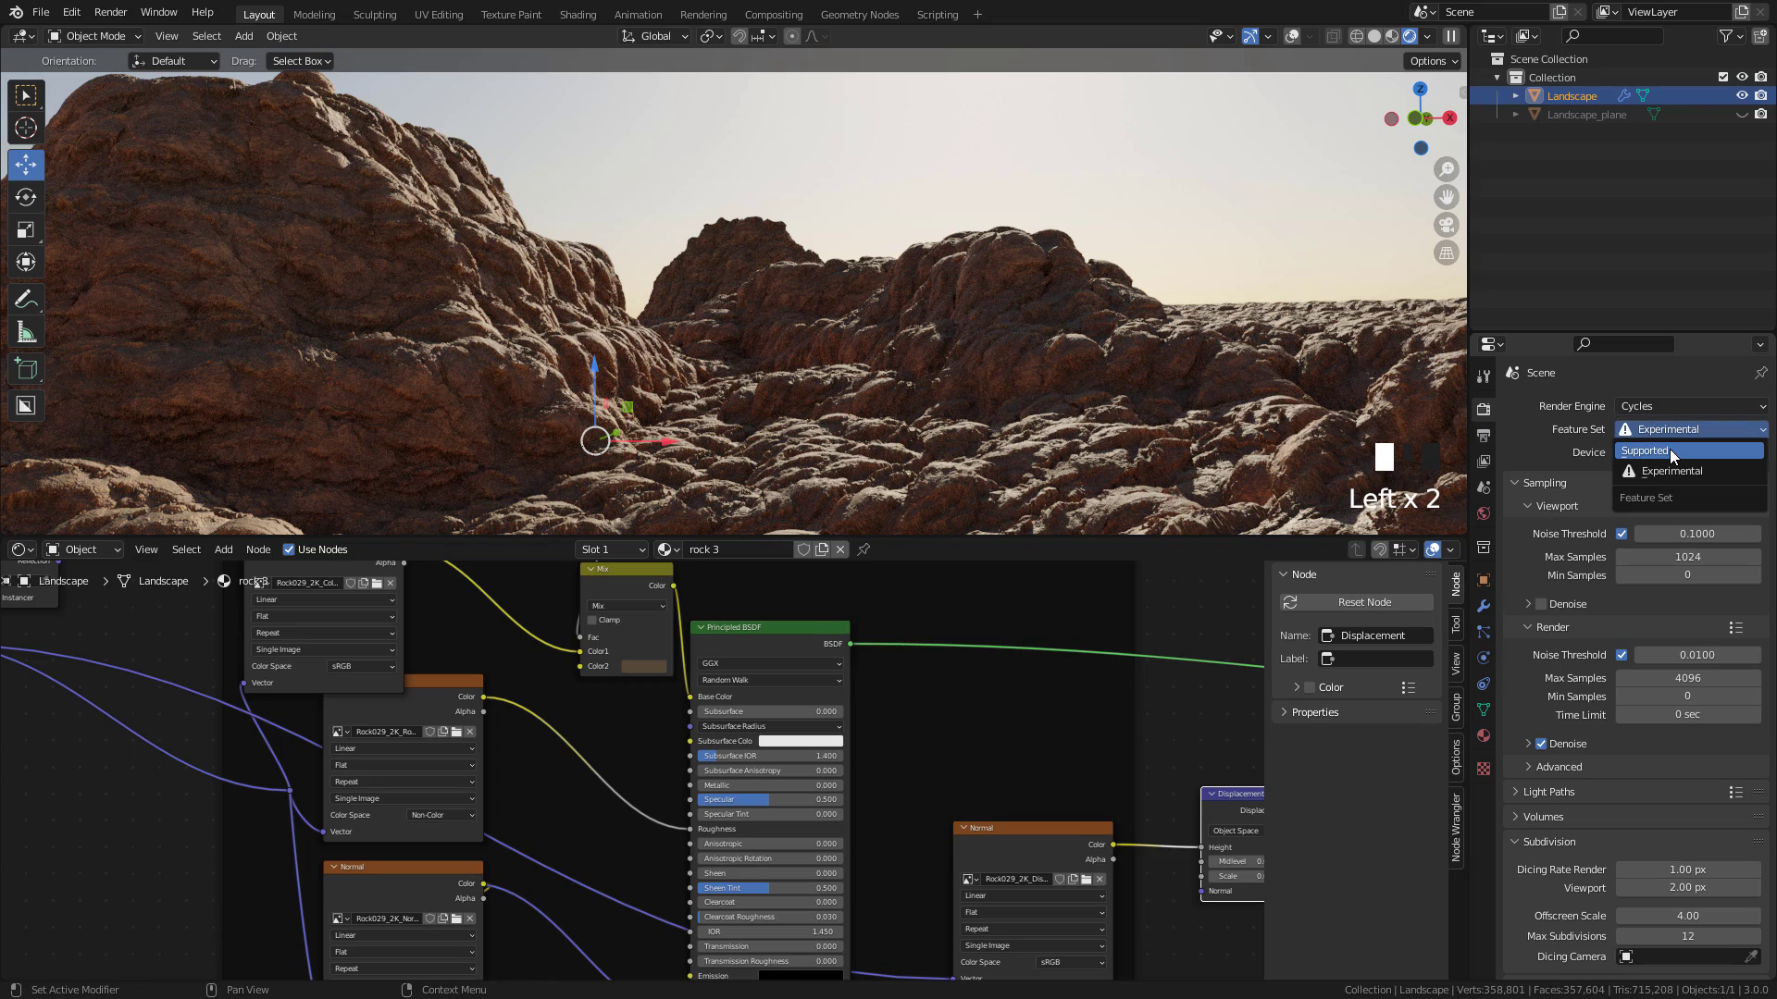
{"action": "left_click", "coordinate": [1669, 450]}
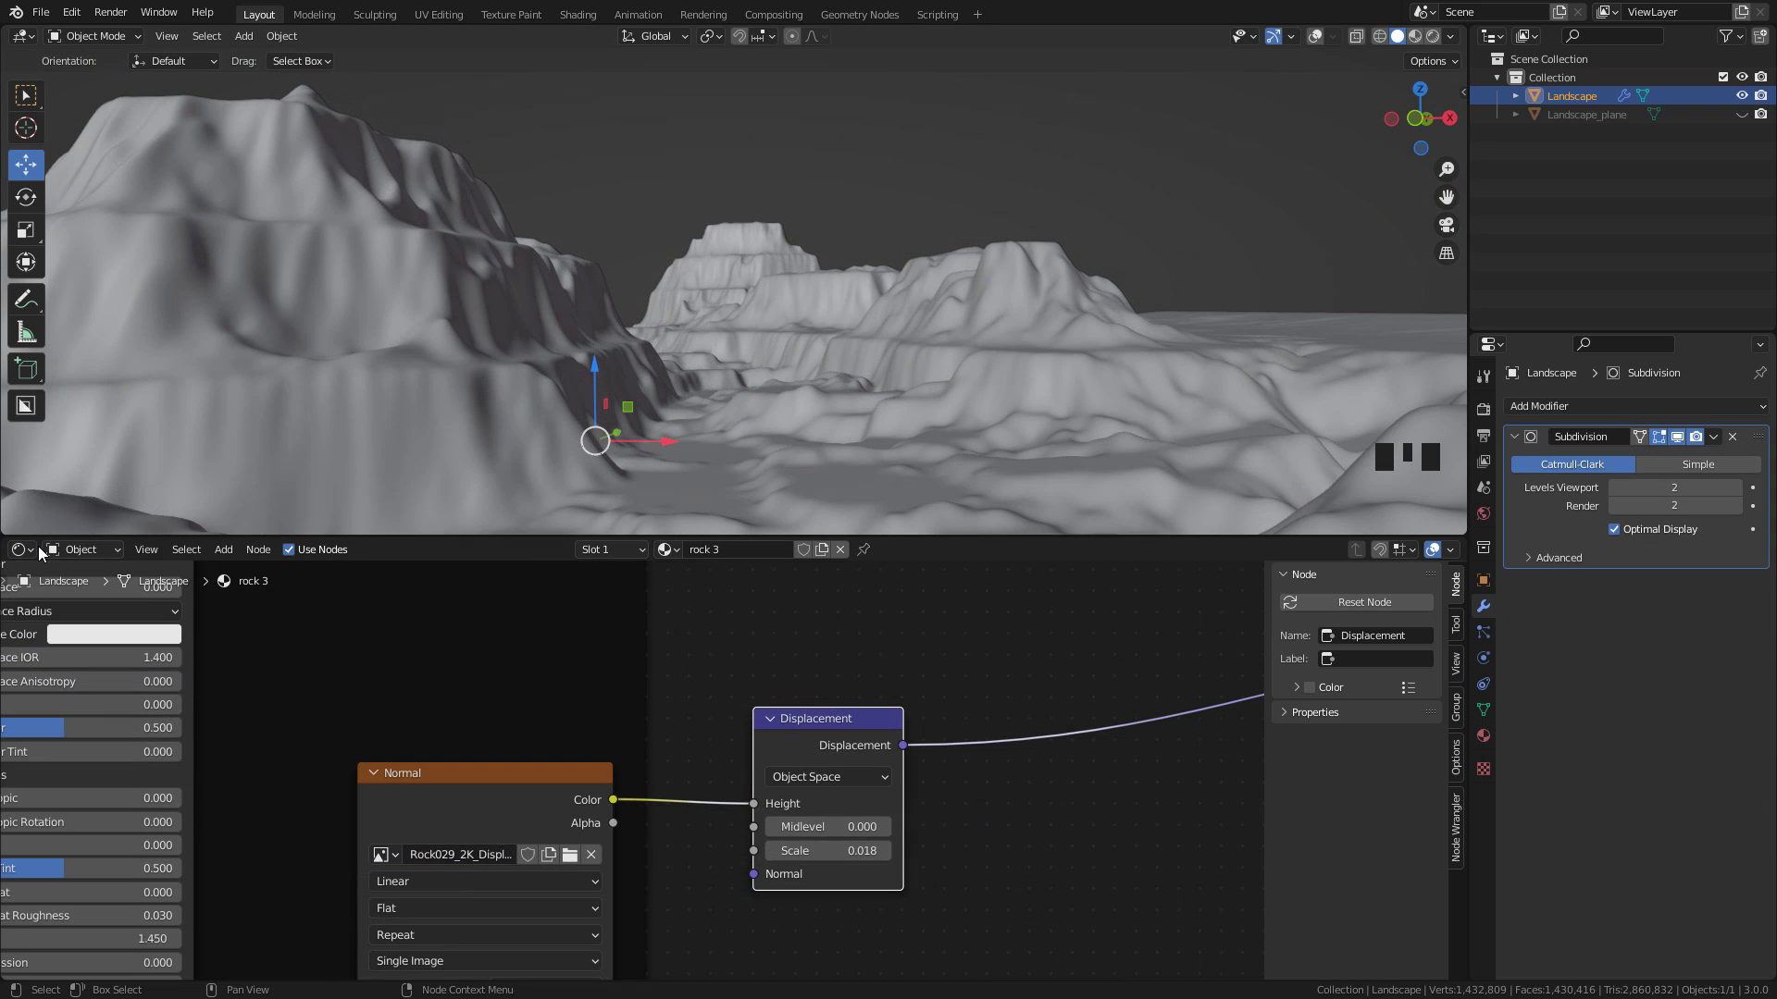
Switch the node editor area to the Asset Browser and place the structure 4 asset from the structures library in the scene
{"action": "left_click", "coordinate": [39, 551]}
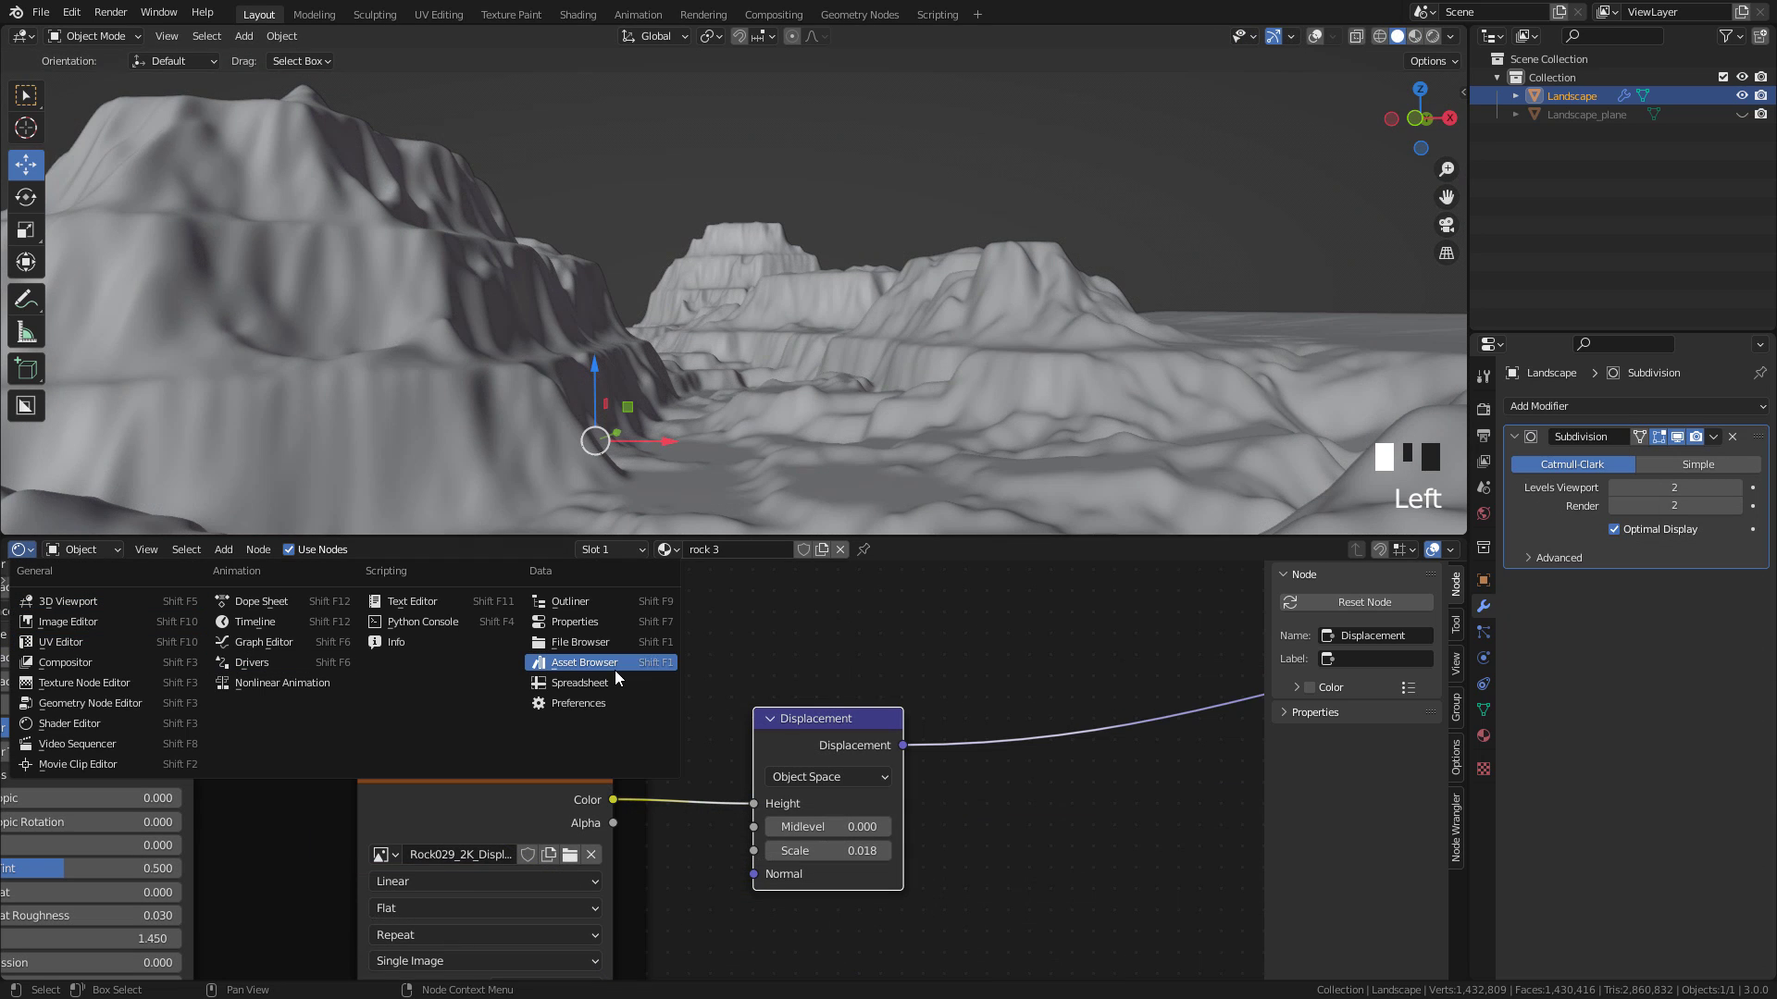
{"action": "left_click", "coordinate": [586, 663]}
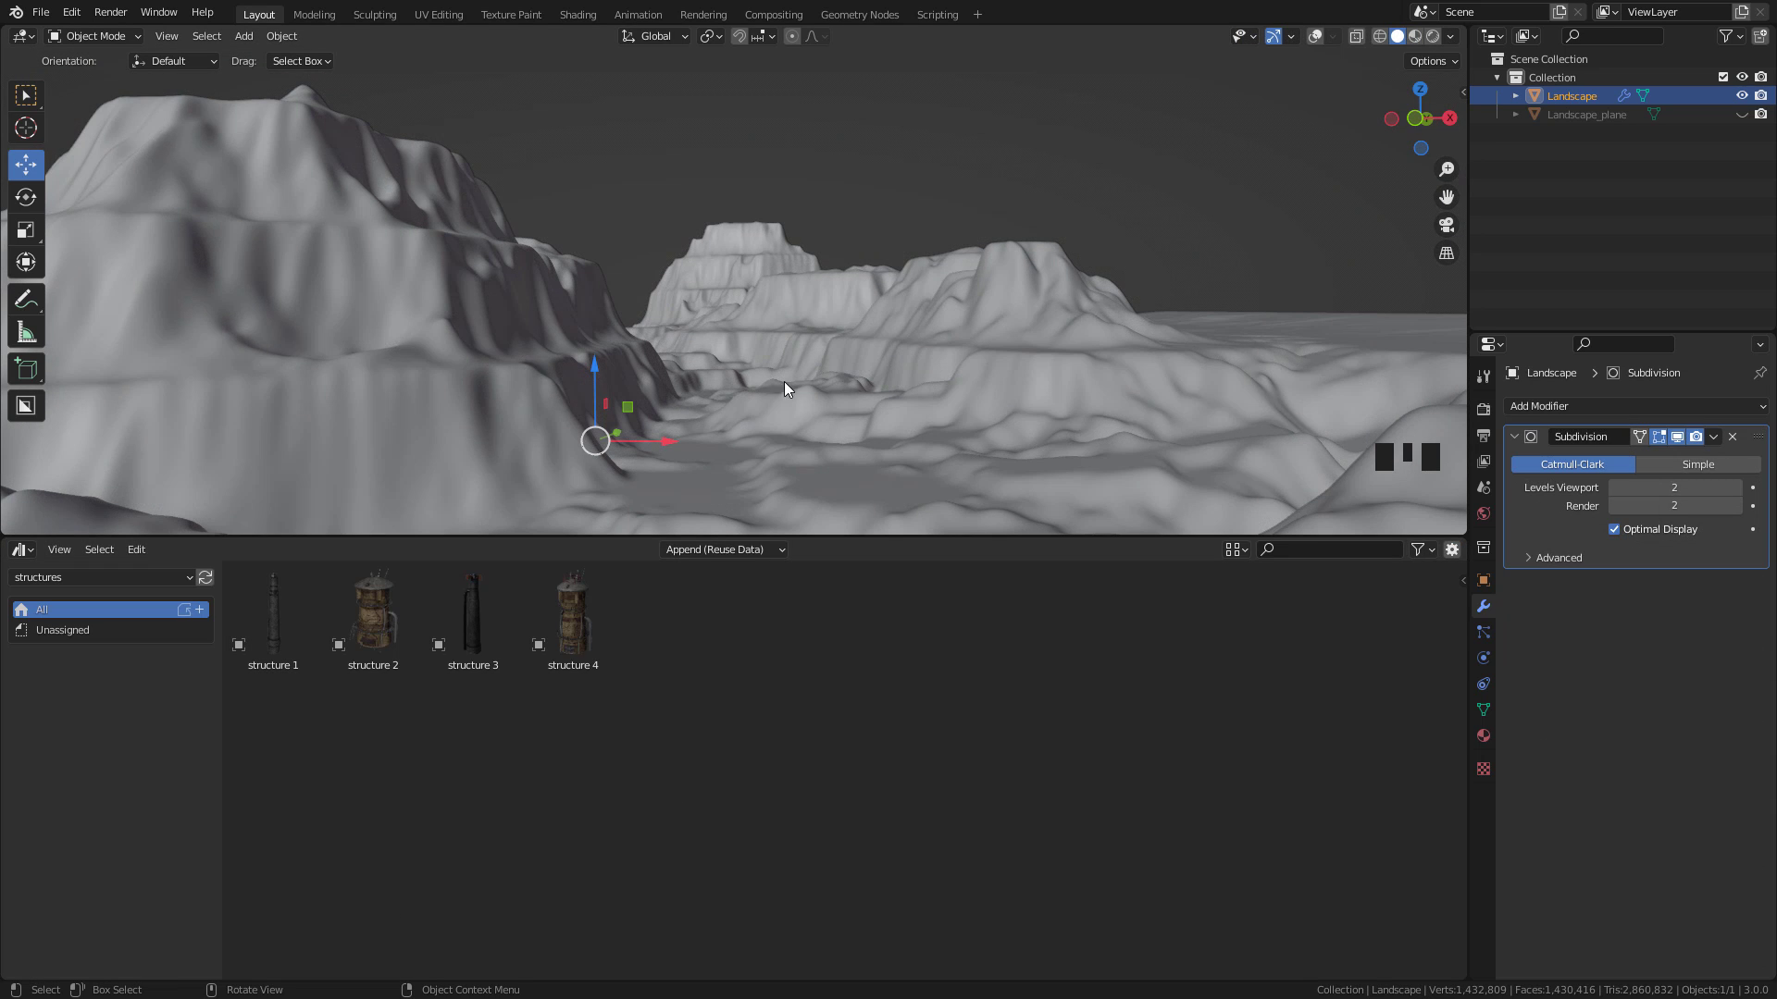
{"action": "middle_click_drag", "start_coordinate": [785, 381], "coordinate": [835, 364]}
{"action": "scroll", "coordinate": [835, 364], "scroll_direction": "down", "scroll_amount": 4}
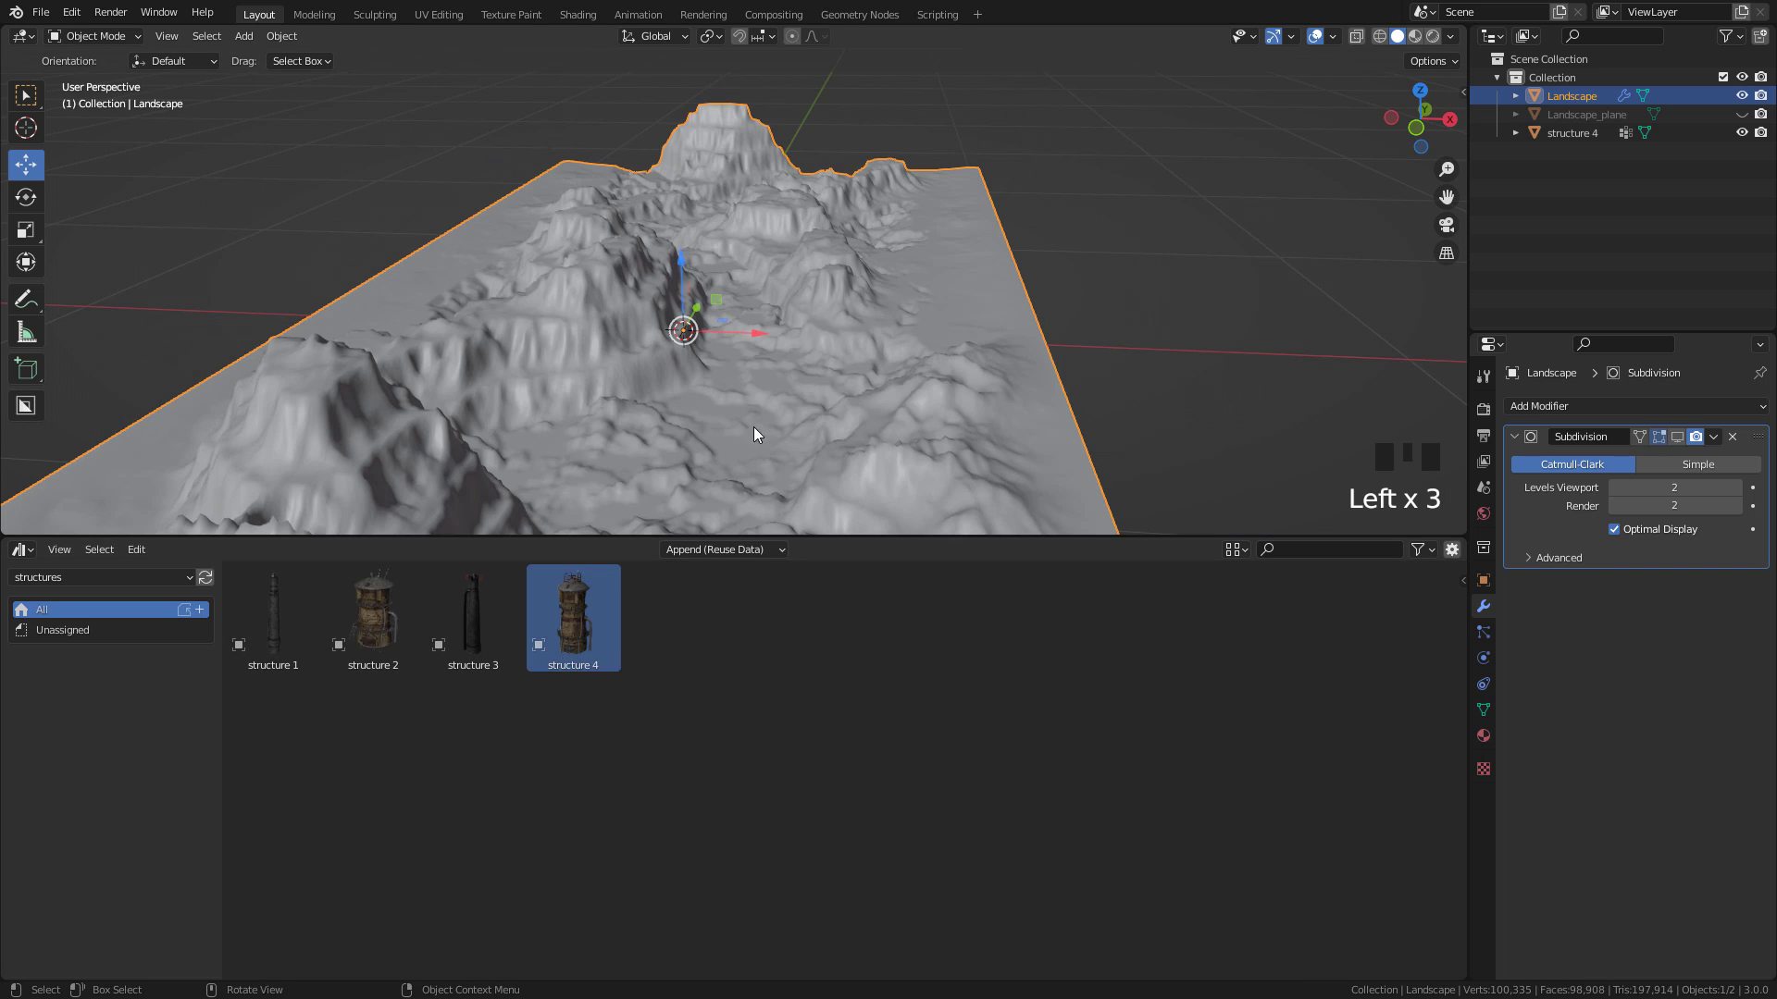
{"action": "left_click_drag", "start_coordinate": [573, 616], "coordinate": [1163, 315]}
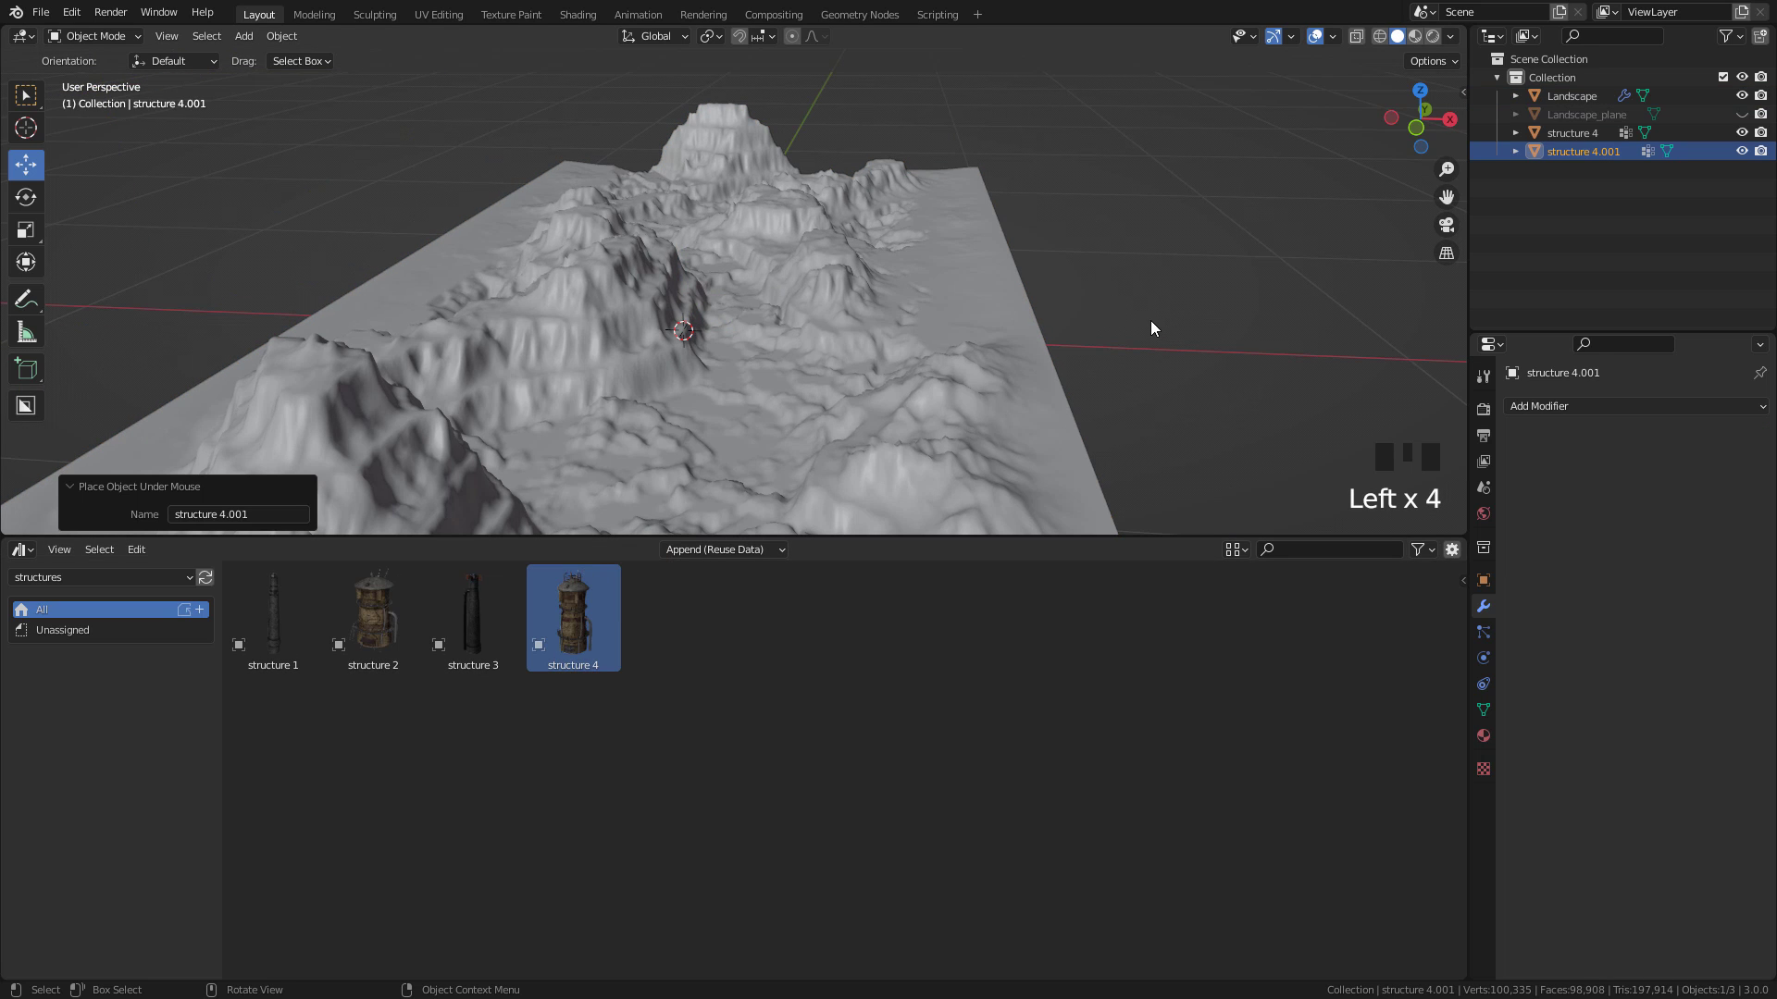
{"action": "scroll", "coordinate": [1036, 341], "scroll_direction": "down", "scroll_amount": 14}
{"action": "middle_click_drag", "start_coordinate": [1035, 347], "coordinate": [929, 337], "text": "shift"}
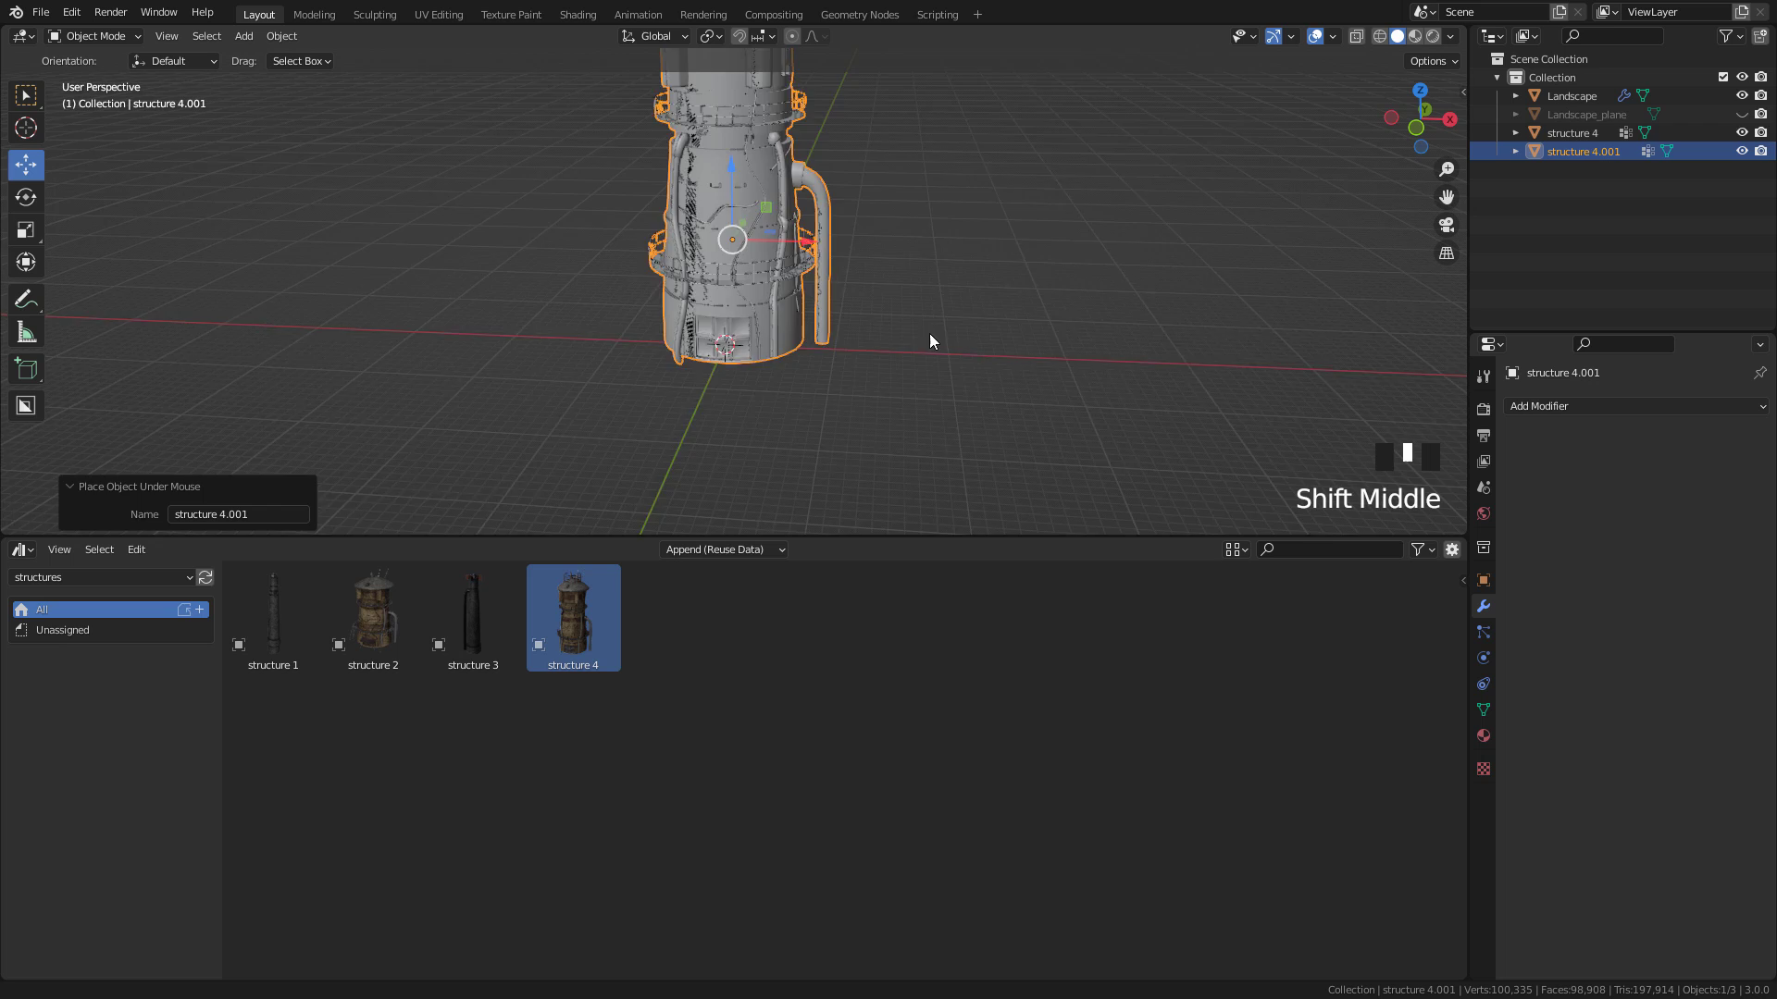
{"action": "middle_click_drag", "start_coordinate": [929, 334], "coordinate": [973, 417], "text": "shift"}
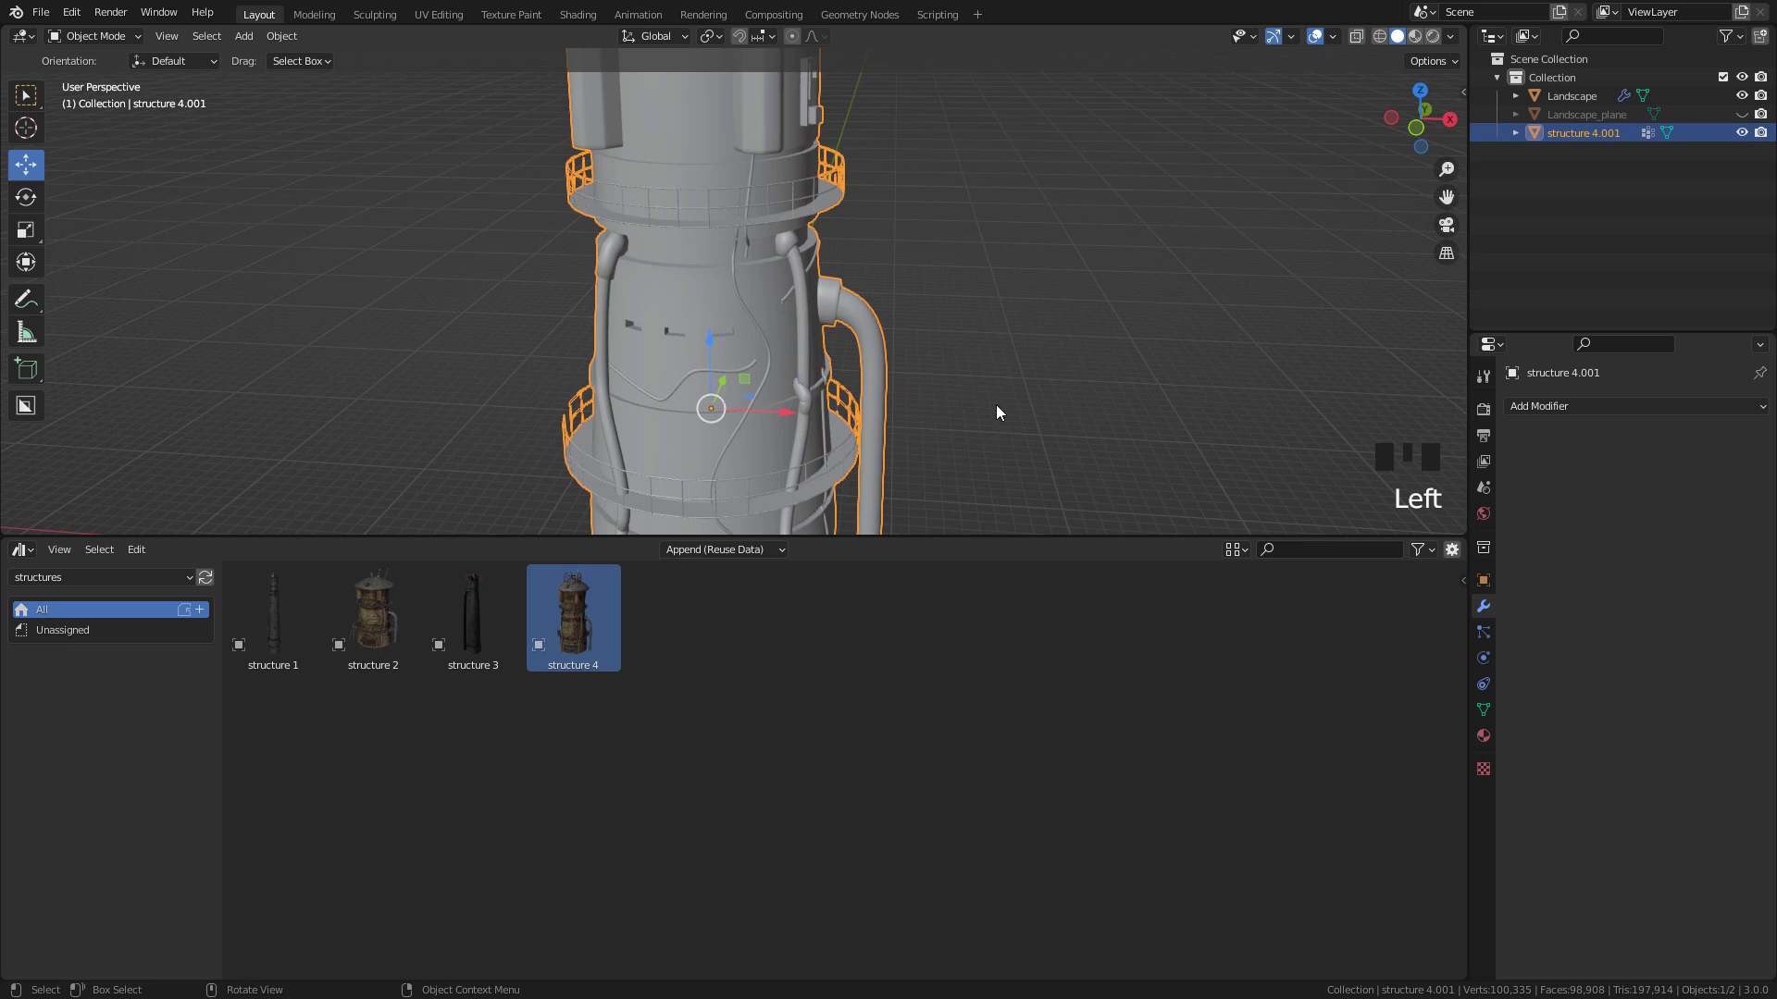
Resize the placed structure 4 and add the structure 3, structure 2 and structure 1 assets from the library
{"action": "key", "text": "s"}
{"action": "left_click", "coordinate": [910, 394]}
{"action": "middle_click_drag", "start_coordinate": [912, 356], "coordinate": [910, 243], "text": "shift"}
{"action": "left_click_drag", "start_coordinate": [472, 615], "coordinate": [972, 440]}
{"action": "left_click_drag", "start_coordinate": [372, 615], "coordinate": [1180, 417]}
{"action": "scroll", "coordinate": [883, 402], "scroll_direction": "down", "scroll_amount": 4}
{"action": "left_click_drag", "start_coordinate": [273, 615], "coordinate": [790, 448]}
{"action": "key", "text": "ctrl+z"}
Resize the placed structure, and move structure 4 about 8.3 m along X towards the others
{"action": "middle_click_drag", "start_coordinate": [994, 305], "coordinate": [952, 309]}
{"action": "key", "text": "s"}
{"action": "left_click", "coordinate": [939, 265]}
{"action": "left_click", "coordinate": [778, 280]}
{"action": "left_click_drag", "start_coordinate": [794, 311], "coordinate": [868, 322]}
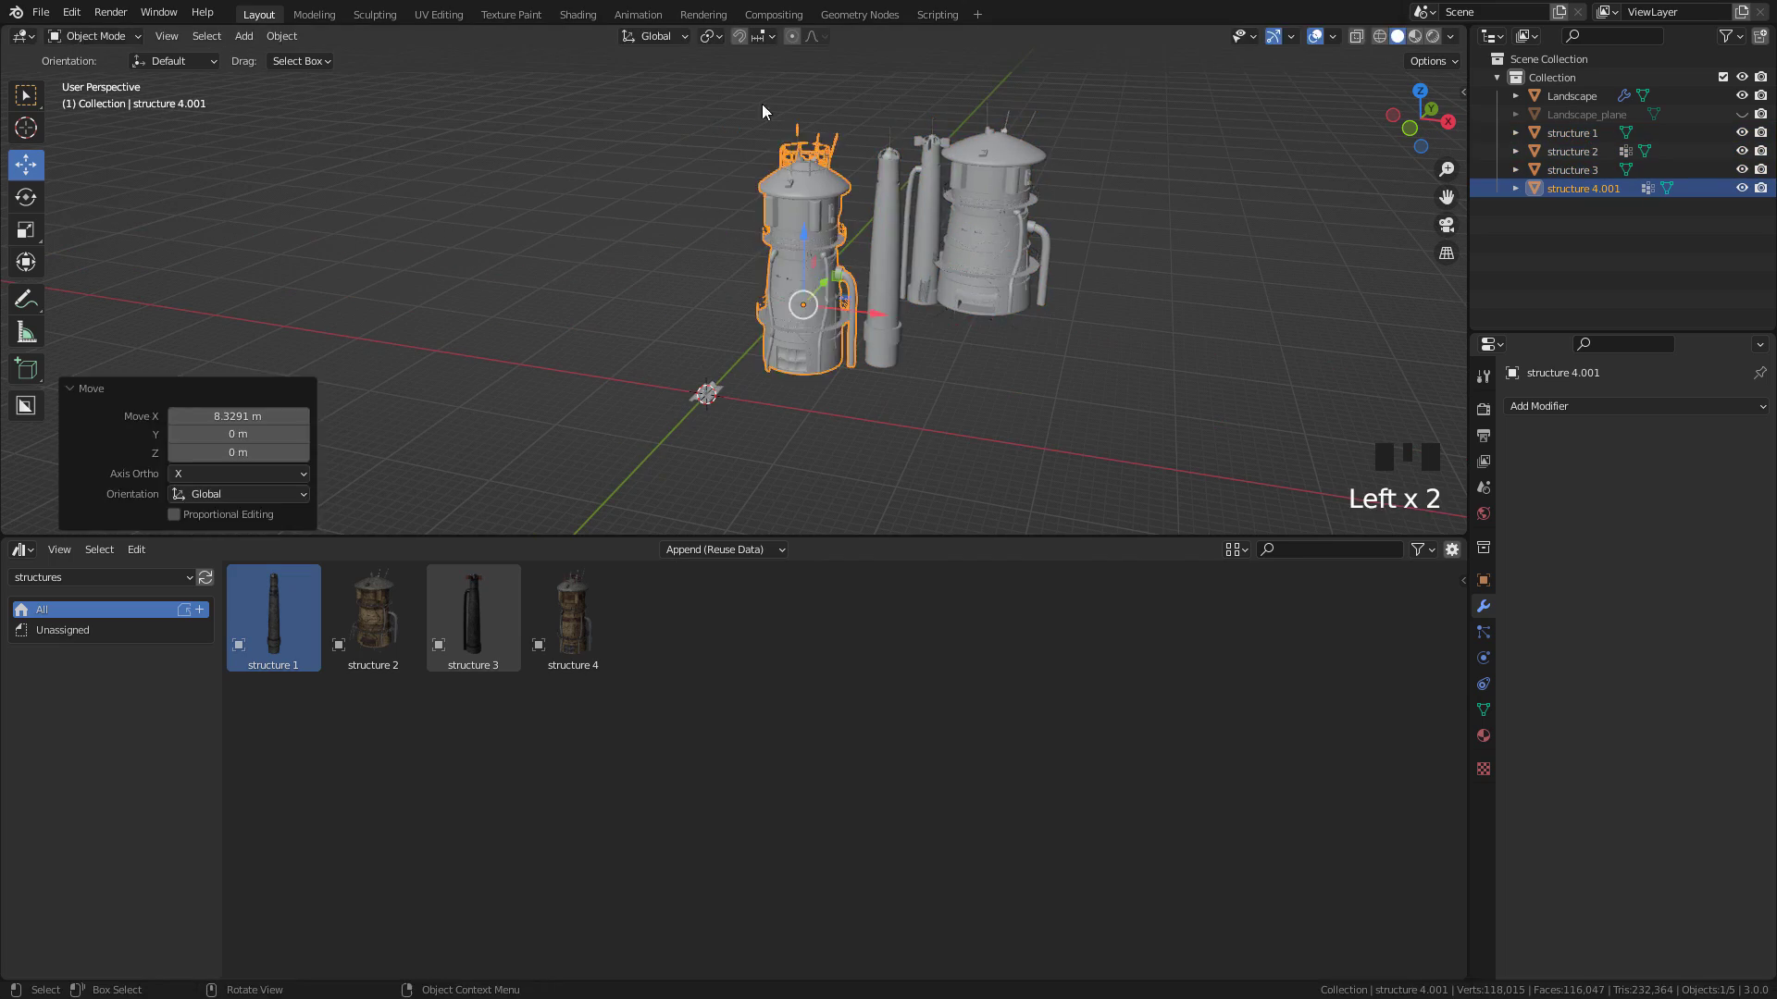
Select all four structures and scale them down together towards the landscape's size, finishing with a scale of 0.458
{"action": "key", "text": "s"}
{"action": "scroll", "coordinate": [962, 292], "scroll_direction": "up", "scroll_amount": 3}
{"action": "left_click_drag", "start_coordinate": [761, 111], "coordinate": [728, 305]}
{"action": "middle_click_drag", "start_coordinate": [807, 497], "coordinate": [1004, 317]}
{"action": "key", "text": "s"}
{"action": "left_click", "coordinate": [938, 364]}
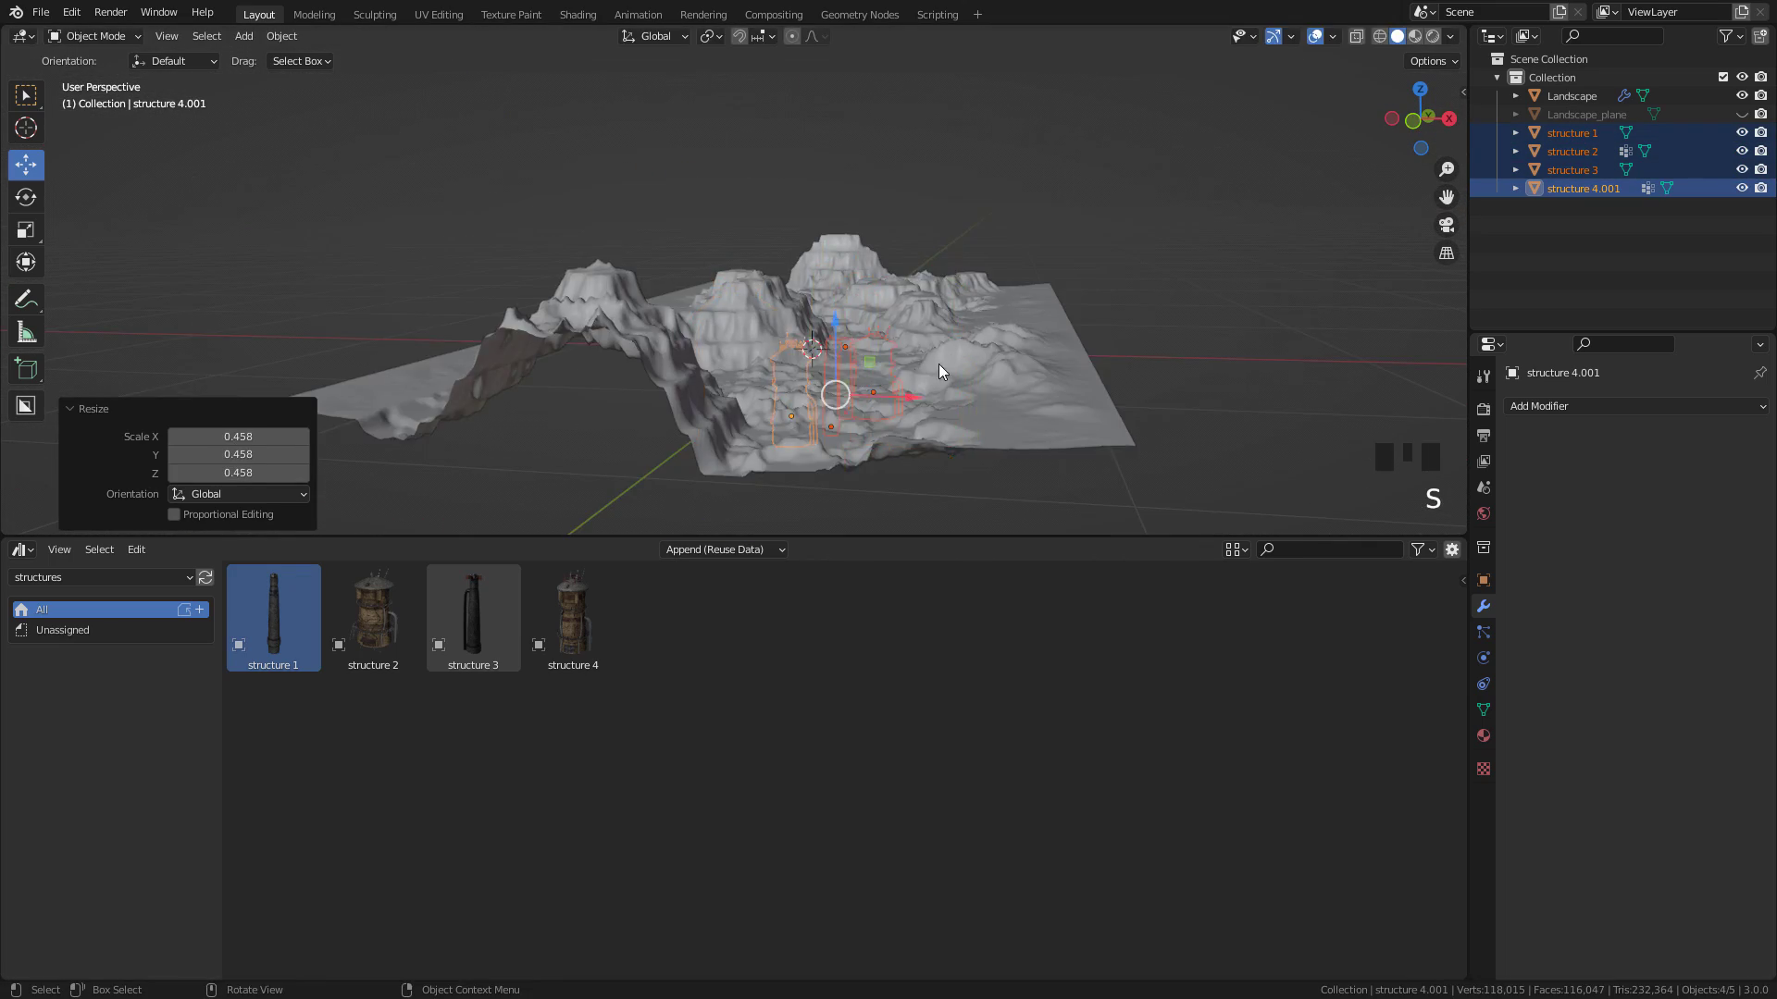
Raise the four structures in front view, shift them sideways over the terrain and rescale them together
{"action": "key", "text": "KP_1"}
{"action": "left_click_drag", "start_coordinate": [846, 347], "coordinate": [847, 153]}
{"action": "left_click_drag", "start_coordinate": [921, 229], "coordinate": [1022, 229]}
{"action": "scroll", "coordinate": [1117, 261], "scroll_direction": "up", "scroll_amount": 4}
{"action": "key", "text": "s"}
{"action": "left_click", "coordinate": [1150, 206]}
Position the four structures over the canyon in top view, moving them about -0.06 m along X
{"action": "middle_click_drag", "start_coordinate": [870, 269], "coordinate": [675, 154]}
{"action": "left_click_drag", "start_coordinate": [622, 107], "coordinate": [1134, 335]}
{"action": "middle_click_drag", "start_coordinate": [1055, 329], "coordinate": [892, 325]}
{"action": "key", "text": "KP_7"}
{"action": "middle_click_drag", "start_coordinate": [962, 383], "coordinate": [978, 74], "text": "shift"}
{"action": "scroll", "coordinate": [870, 402], "scroll_direction": "up", "scroll_amount": 2}
{"action": "left_click_drag", "start_coordinate": [868, 307], "coordinate": [880, 308]}
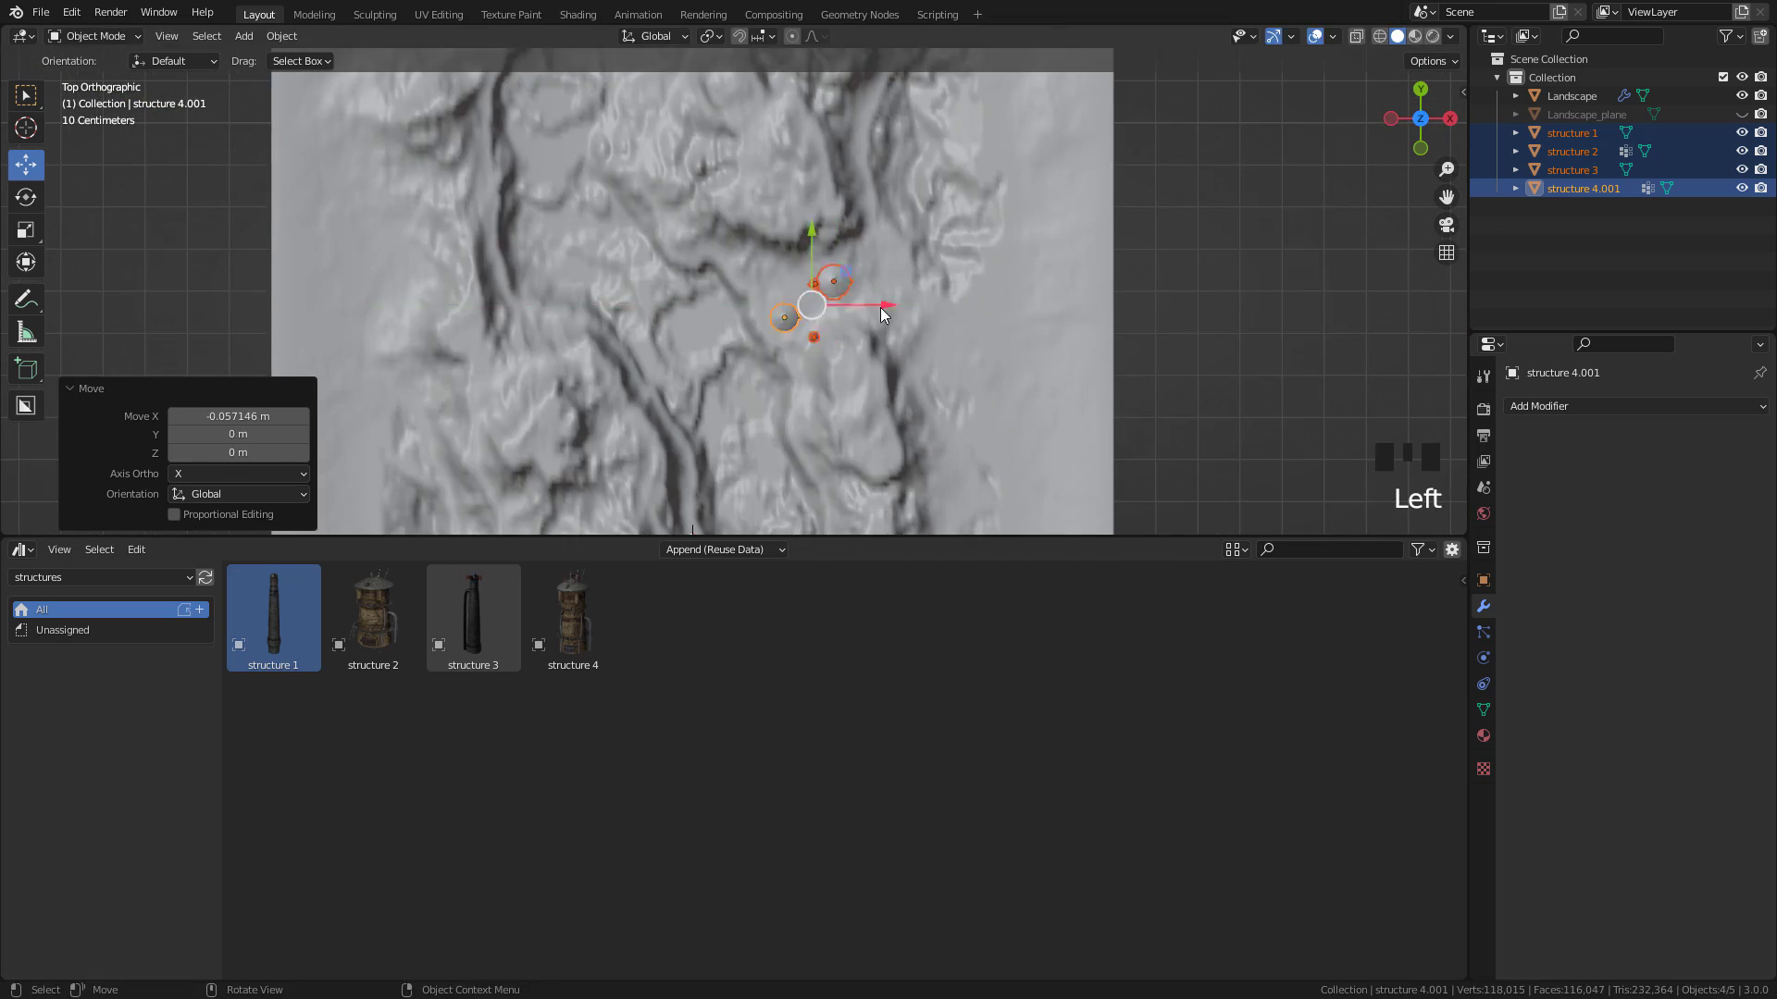
Reposition the slim towers individually around the larger structures and adjust their height against the terrain
{"action": "left_click", "coordinate": [799, 269]}
{"action": "key", "text": "g"}
{"action": "left_click", "coordinate": [874, 290]}
{"action": "left_click", "coordinate": [821, 339]}
{"action": "scroll", "coordinate": [925, 415], "scroll_direction": "down", "scroll_amount": 3}
{"action": "middle_click_drag", "start_coordinate": [924, 415], "coordinate": [994, 278]}
{"action": "left_click_drag", "start_coordinate": [774, 232], "coordinate": [774, 248]}
{"action": "middle_click_drag", "start_coordinate": [786, 277], "coordinate": [731, 243]}
{"action": "left_click_drag", "start_coordinate": [674, 195], "coordinate": [675, 204]}
{"action": "scroll", "coordinate": [720, 243], "scroll_direction": "up", "scroll_amount": 3}
Select several of the structures together and lower them onto the canyon terrain
{"action": "middle_click_drag", "start_coordinate": [629, 106], "coordinate": [681, 161]}
{"action": "scroll", "coordinate": [681, 161], "scroll_direction": "down", "scroll_amount": 4}
{"action": "left_click", "coordinate": [626, 148]}
{"action": "left_click", "coordinate": [681, 148], "text": "shift"}
{"action": "left_click", "coordinate": [607, 148], "text": "shift"}
{"action": "left_click_drag", "start_coordinate": [694, 190], "coordinate": [672, 287]}
Space the structures apart individually on the terrain and move structure 2 into place between the slim towers
{"action": "left_click", "coordinate": [676, 287]}
{"action": "left_click", "coordinate": [638, 292]}
{"action": "middle_click_drag", "start_coordinate": [671, 287], "coordinate": [770, 330], "text": "shift"}
{"action": "left_click", "coordinate": [674, 285]}
{"action": "left_click_drag", "start_coordinate": [752, 287], "coordinate": [851, 259]}
{"action": "left_click", "coordinate": [746, 359]}
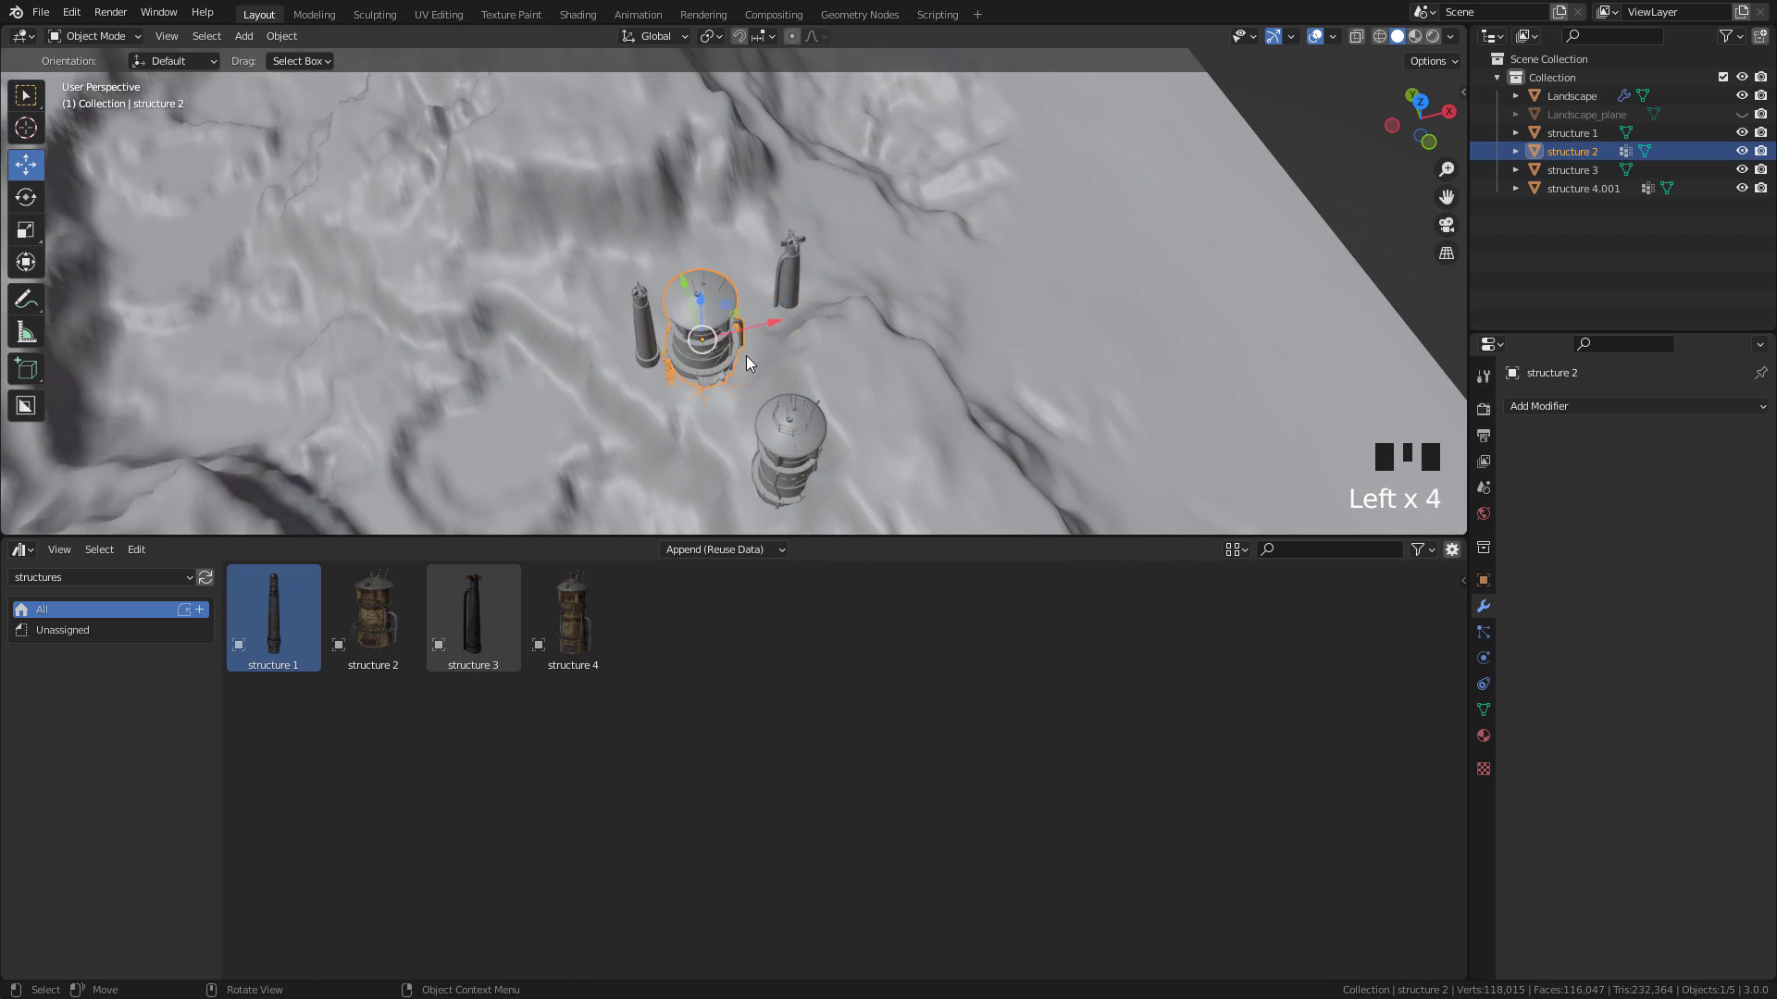
{"action": "middle_click_drag", "start_coordinate": [745, 359], "coordinate": [746, 276]}
{"action": "left_click_drag", "start_coordinate": [705, 244], "coordinate": [694, 235]}
Enlarge the slim structure 1 by a factor of 1.86, fine-tune its size and adjust its position on the terrain
{"action": "left_click", "coordinate": [640, 243]}
{"action": "middle_click_drag", "start_coordinate": [648, 245], "coordinate": [787, 352]}
{"action": "key", "text": "s"}
{"action": "left_click", "coordinate": [815, 366]}
{"action": "key", "text": "s"}
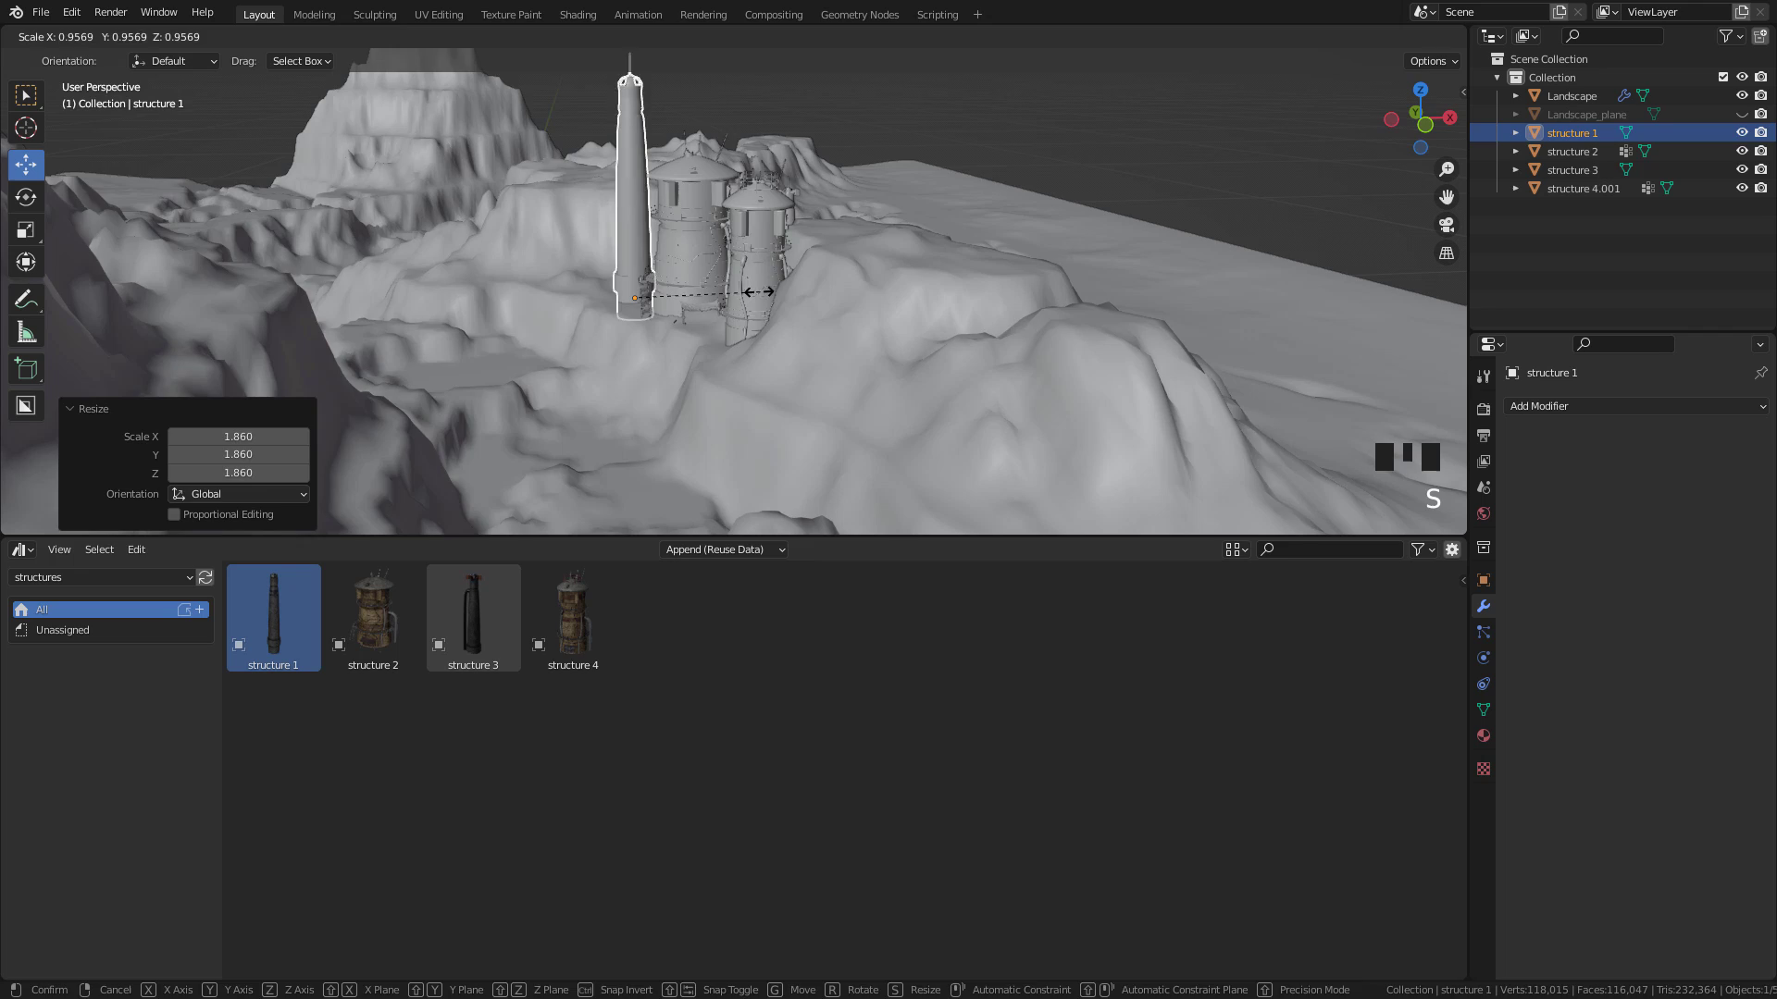
{"action": "left_click", "coordinate": [779, 208]}
{"action": "key", "text": "s"}
{"action": "middle_click_drag", "start_coordinate": [759, 176], "coordinate": [788, 113]}
{"action": "left_click_drag", "start_coordinate": [788, 113], "coordinate": [788, 130]}
{"action": "middle_click_drag", "start_coordinate": [787, 129], "coordinate": [790, 254]}
{"action": "left_click_drag", "start_coordinate": [789, 255], "coordinate": [790, 236]}
Duplicate structure 2, place the copy beside the original between the slim towers and resize it
{"action": "left_click", "coordinate": [662, 324]}
{"action": "key", "text": "shift+d"}
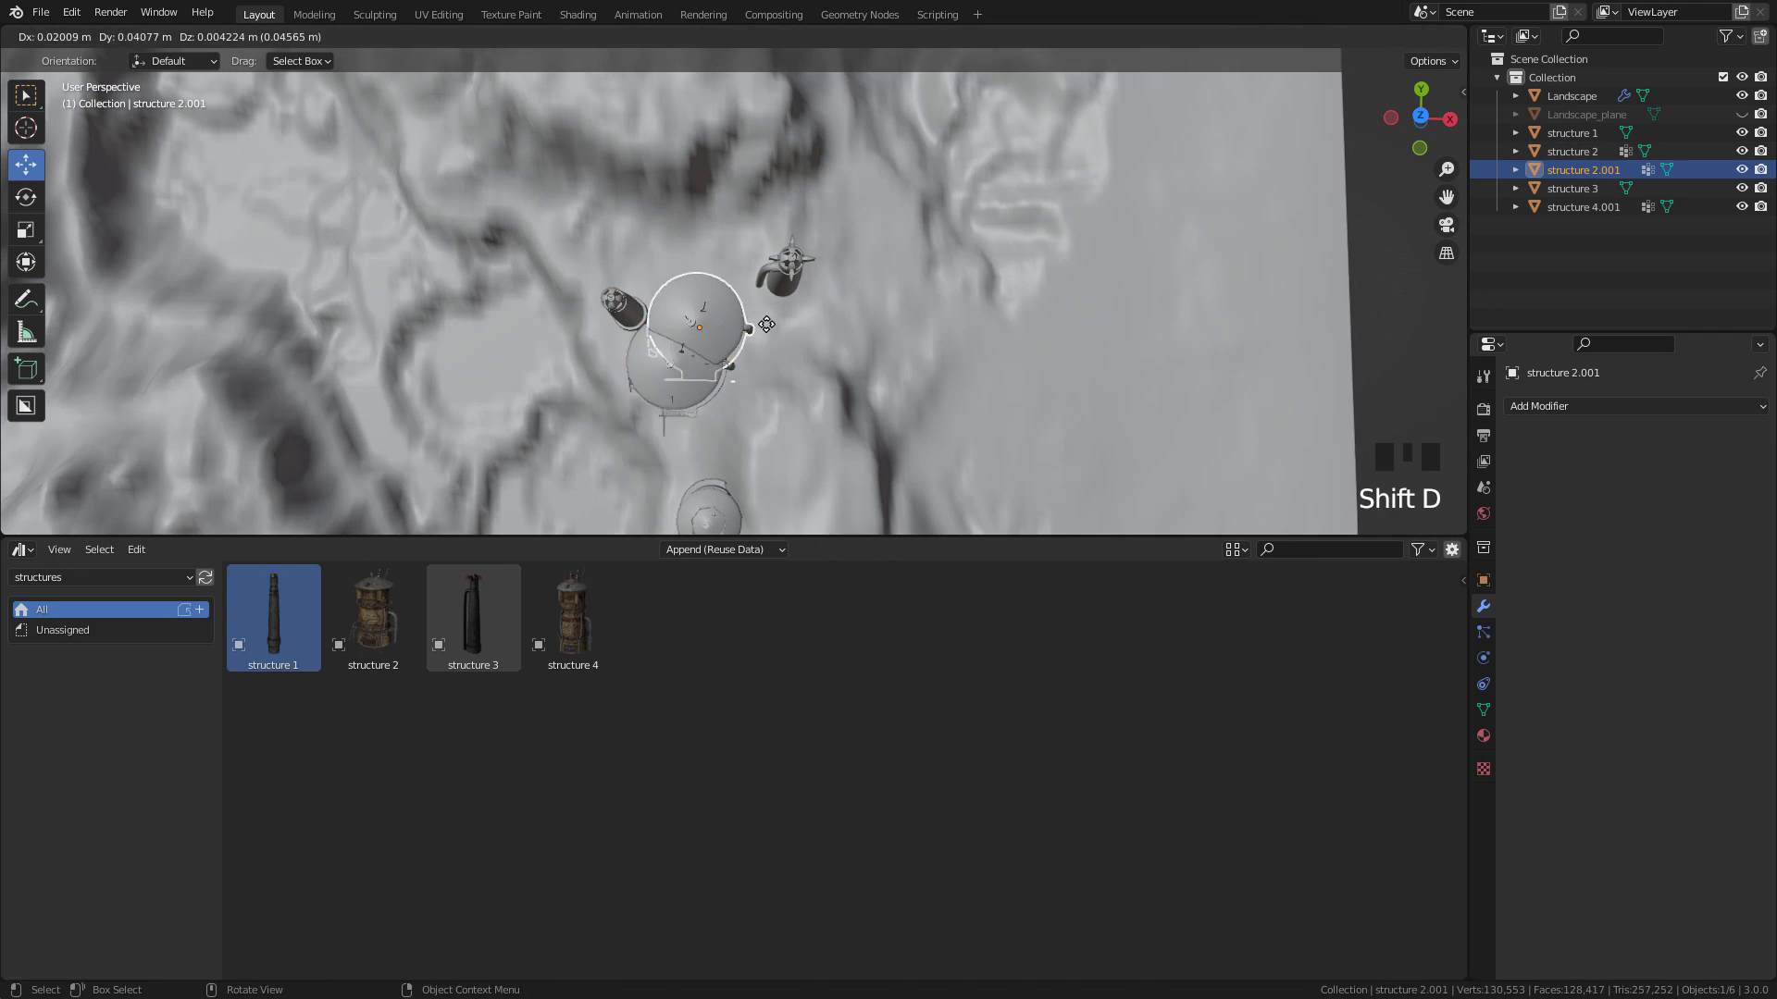
{"action": "left_click", "coordinate": [690, 287]}
{"action": "middle_click_drag", "start_coordinate": [731, 324], "coordinate": [757, 257]}
{"action": "key", "text": "s"}
{"action": "left_click", "coordinate": [814, 285]}
Fine-tune the structure 2 copy's height and position against the terrain and the neighbouring towers
{"action": "left_click_drag", "start_coordinate": [683, 192], "coordinate": [684, 205]}
{"action": "left_click_drag", "start_coordinate": [742, 271], "coordinate": [727, 268]}
{"action": "middle_click_drag", "start_coordinate": [721, 259], "coordinate": [692, 337]}
{"action": "left_click", "coordinate": [666, 269]}
{"action": "left_click", "coordinate": [648, 259]}
{"action": "left_click", "coordinate": [639, 256]}
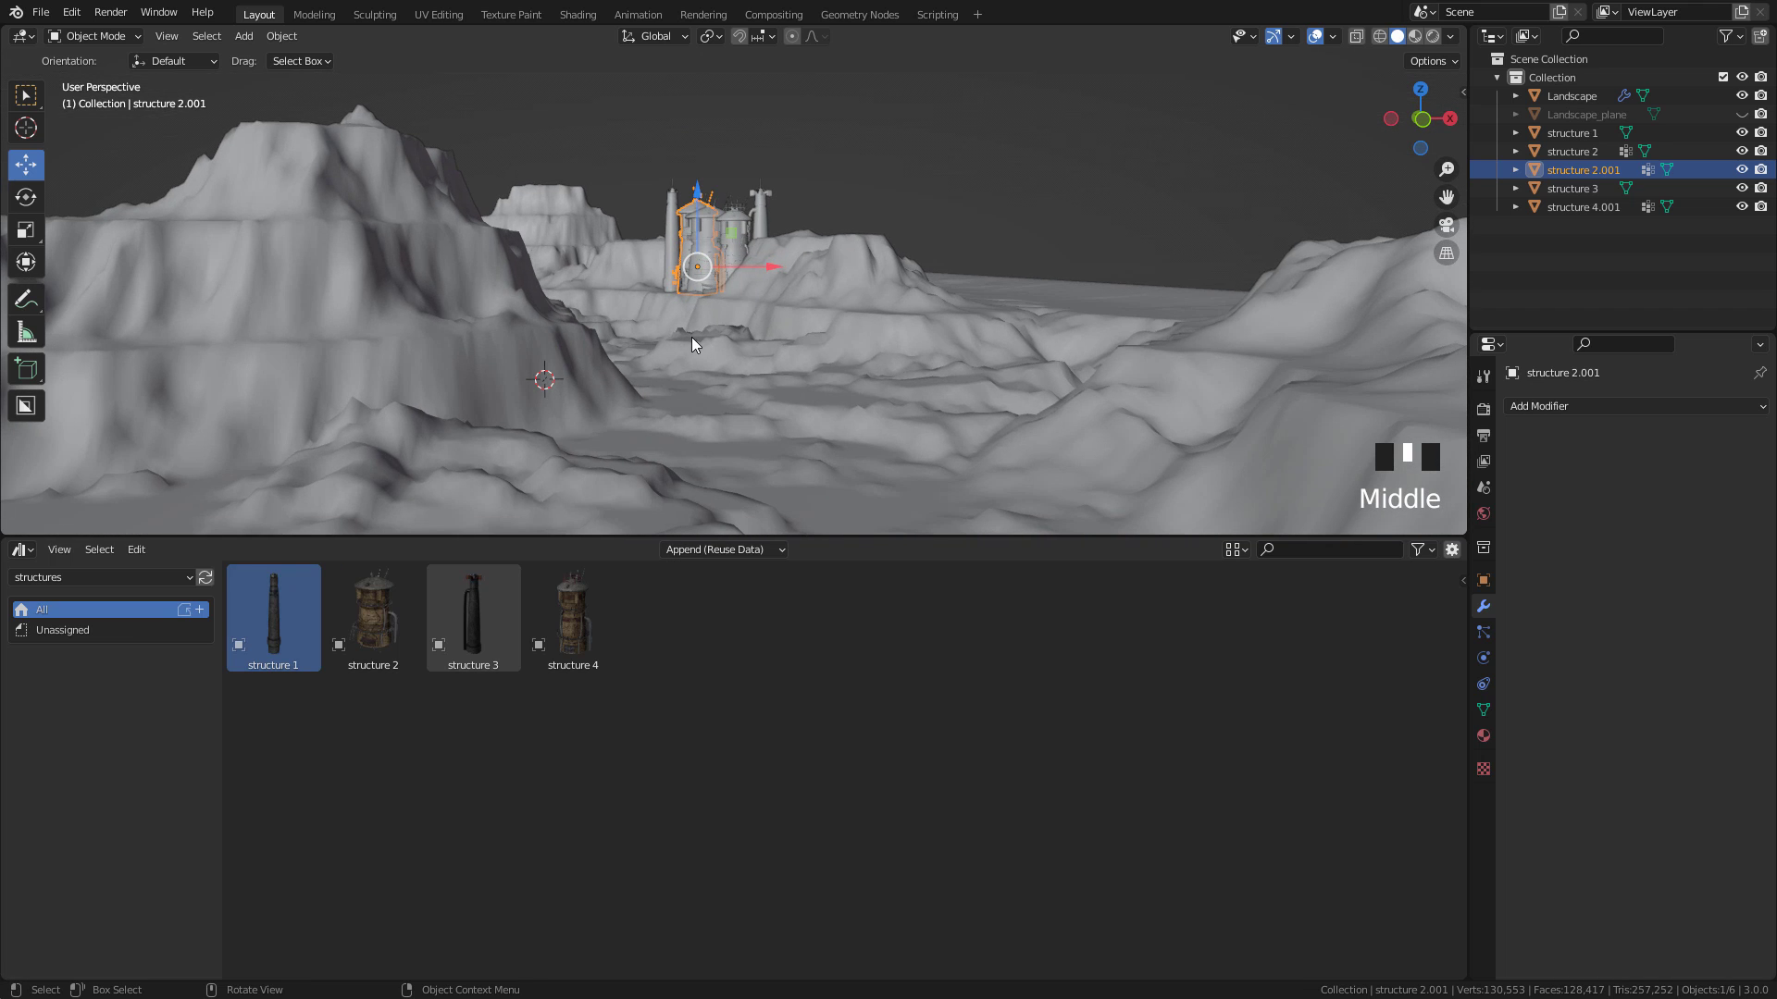
Add a camera to the scene and align it to the current view of the canyon
{"action": "key", "text": "shift+a"}
{"action": "key", "text": "shift+a"}
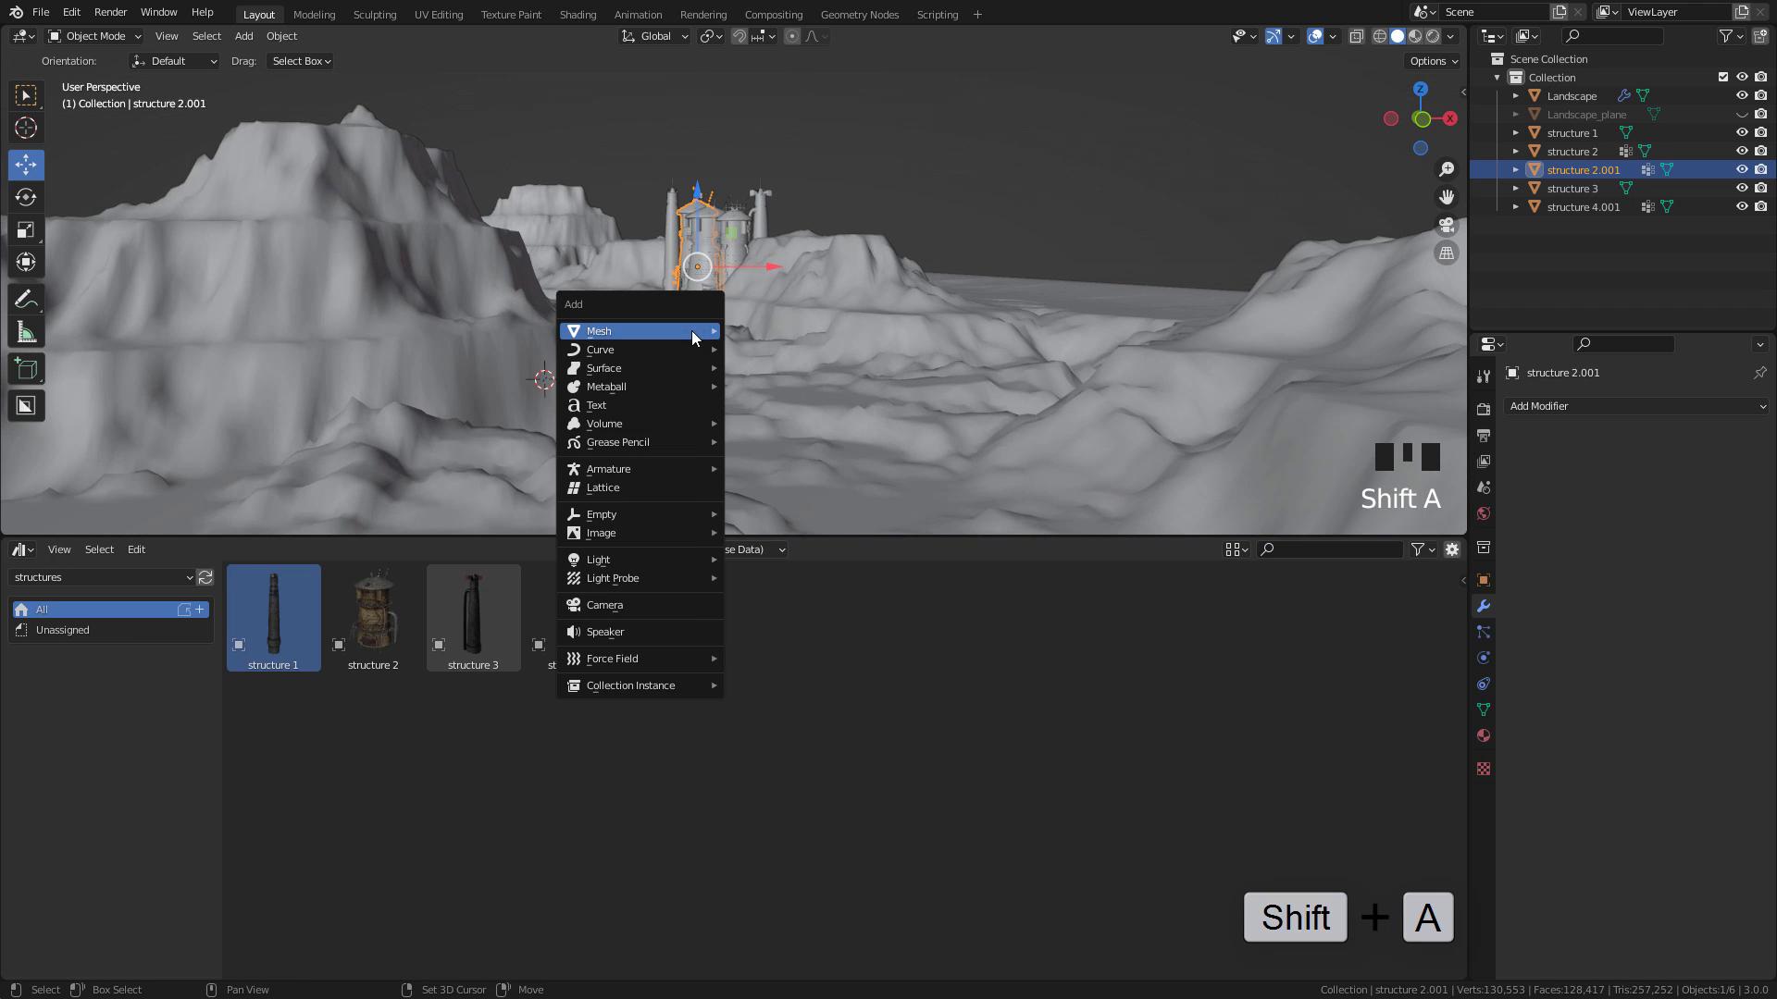
{"action": "left_click", "coordinate": [621, 605]}
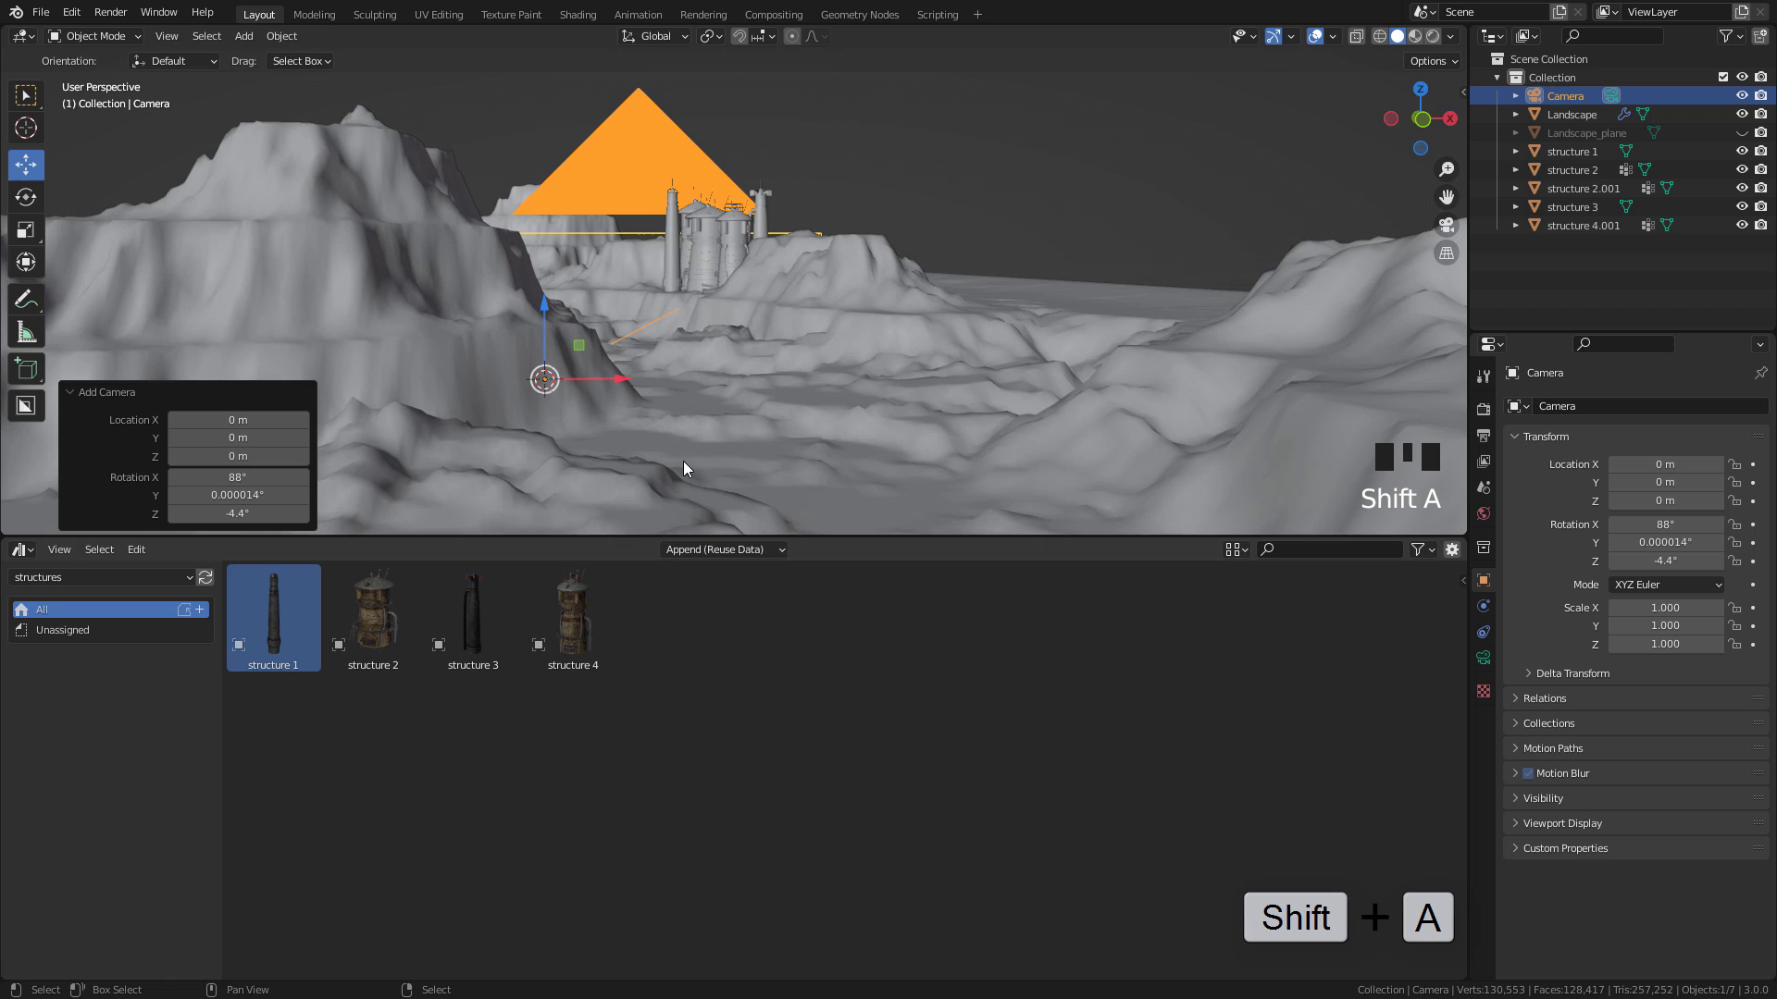
{"action": "middle_click_drag", "start_coordinate": [761, 327], "coordinate": [832, 268]}
{"action": "key", "text": "ctrl+alt+KP_0"}
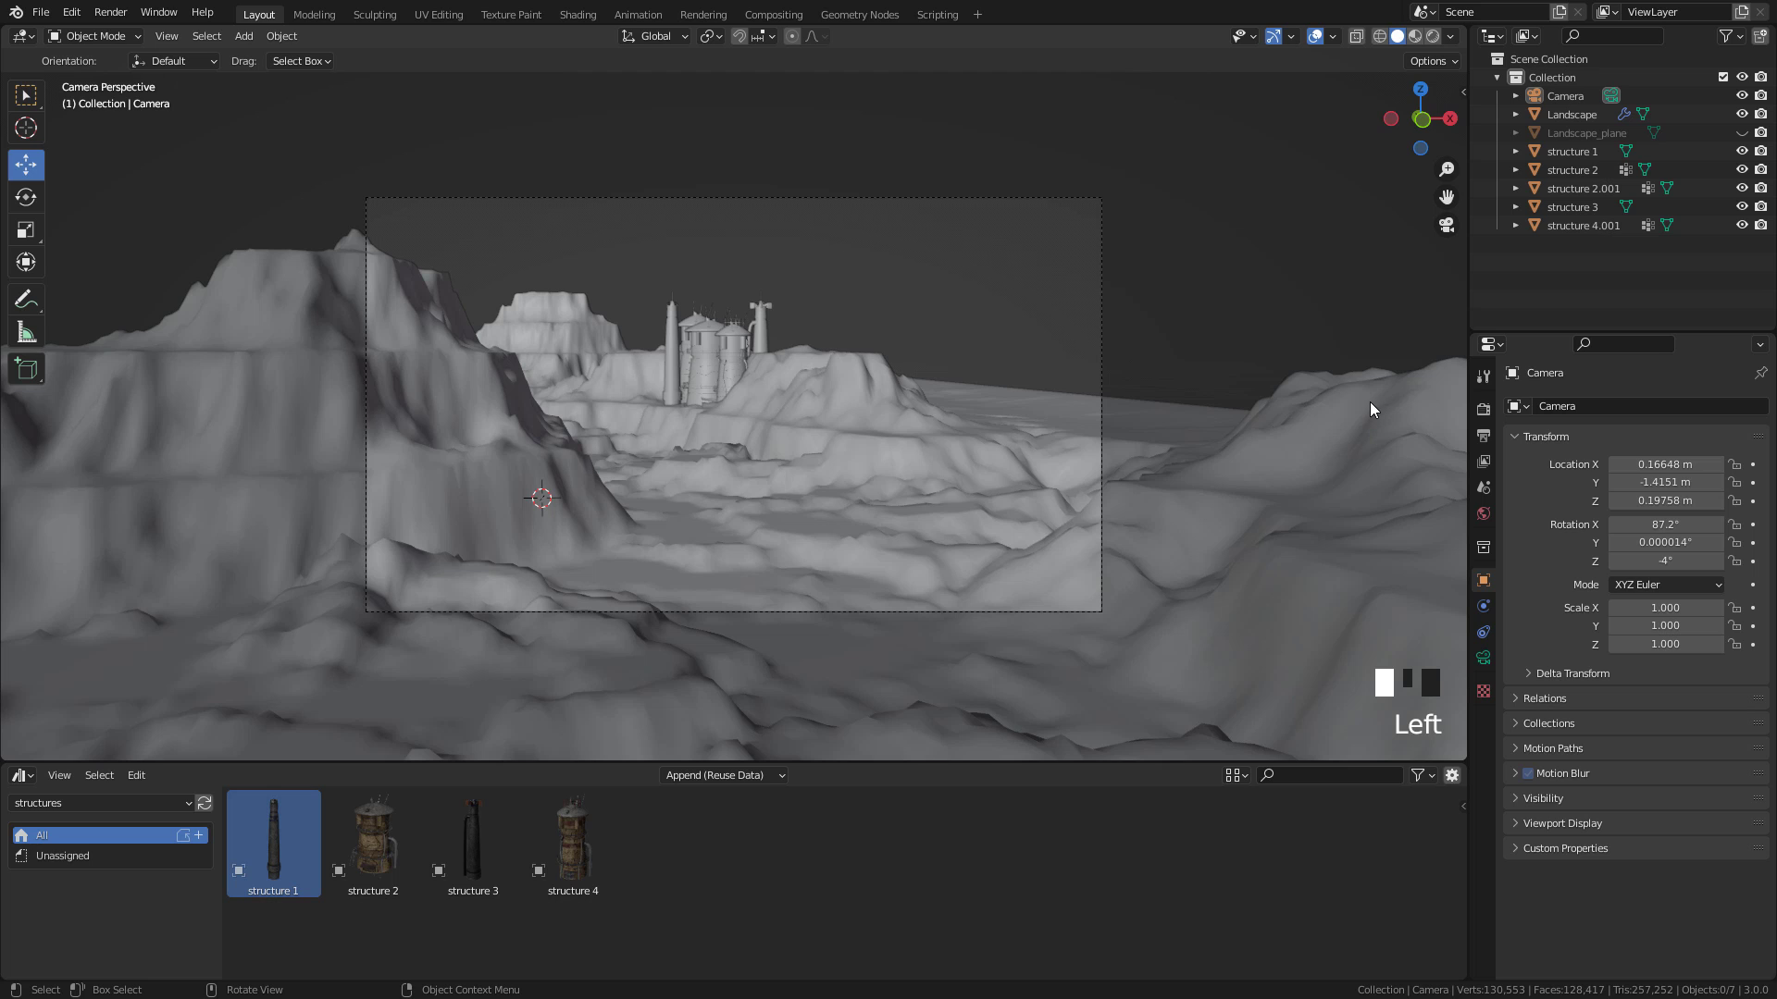
Lock the camera to the view and reframe the shot on the structures in the canyon
{"action": "key", "text": "n"}
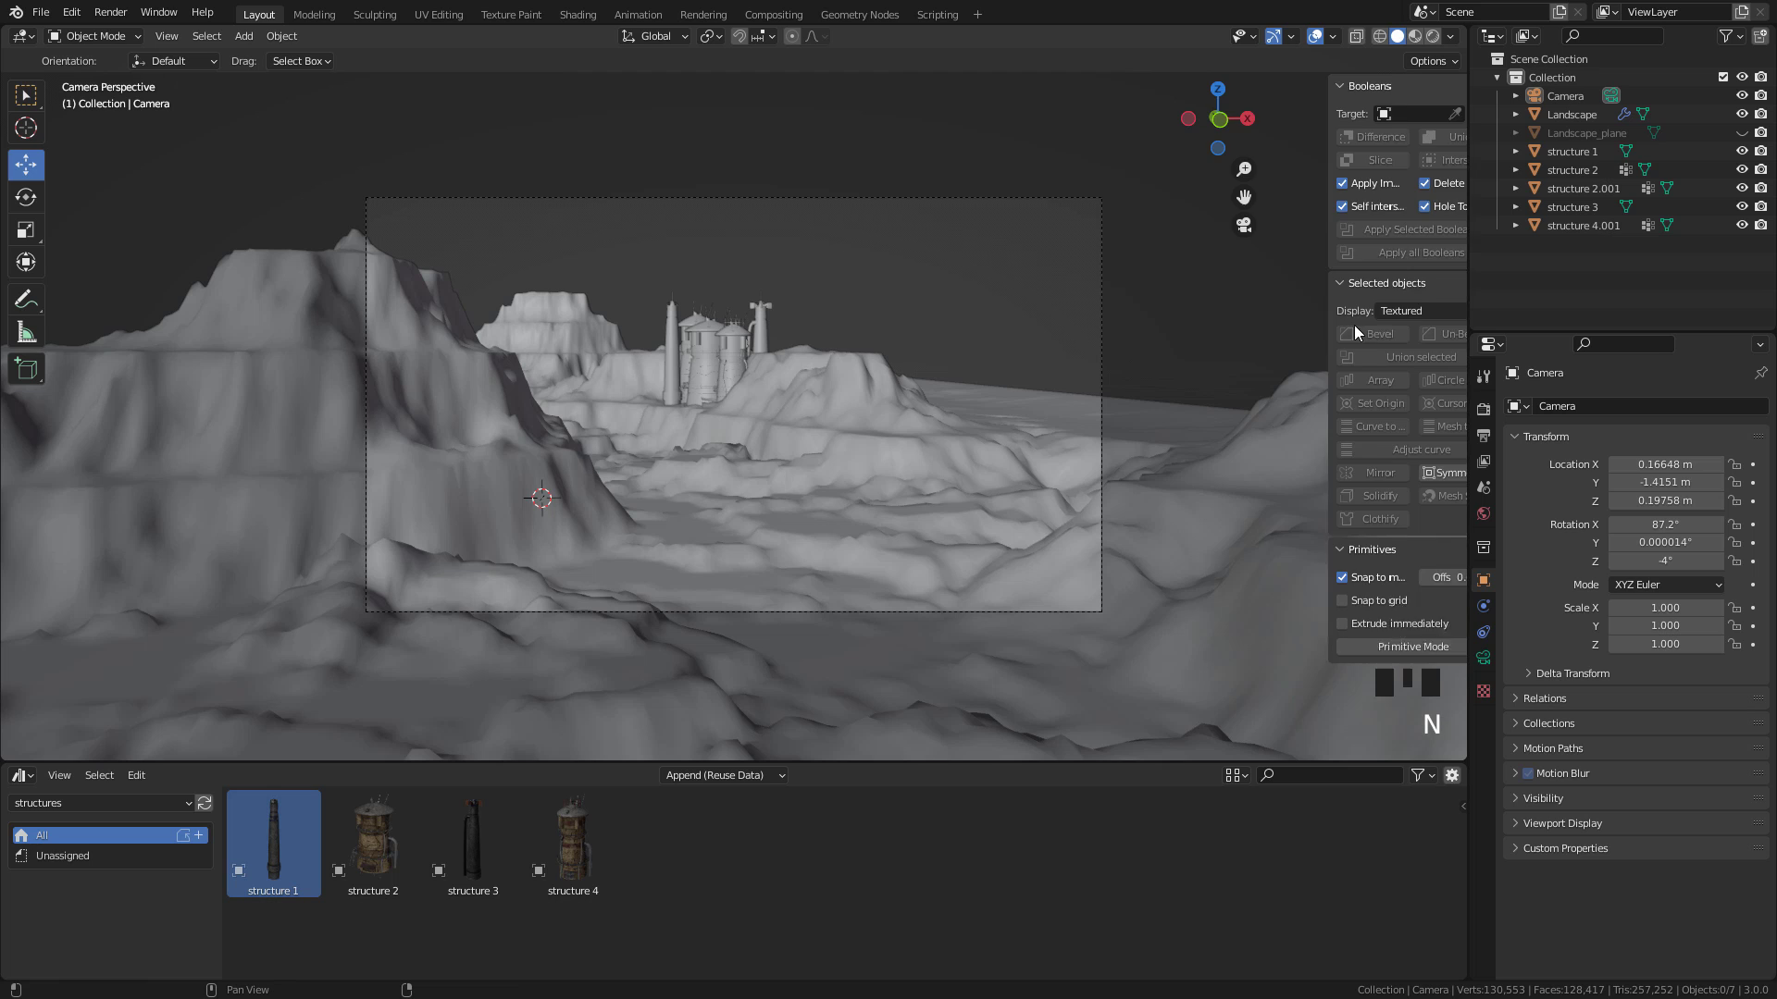
{"action": "left_click", "coordinate": [1457, 171]}
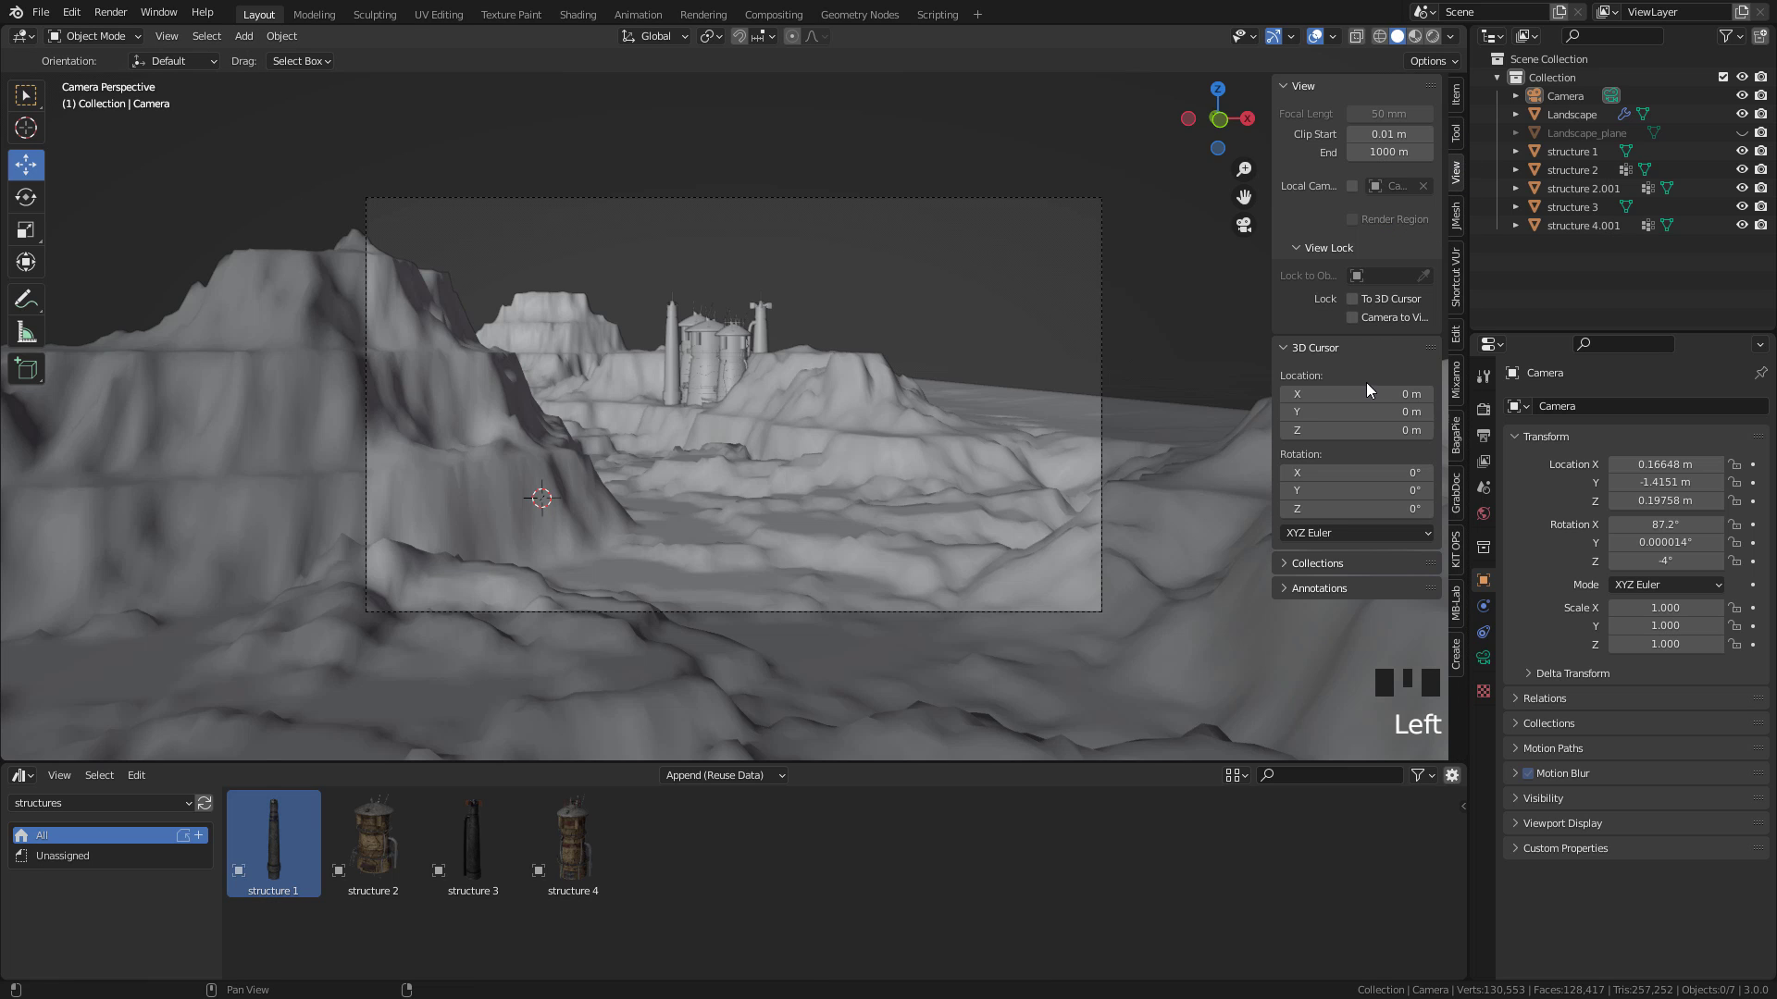
{"action": "left_click", "coordinate": [1352, 319]}
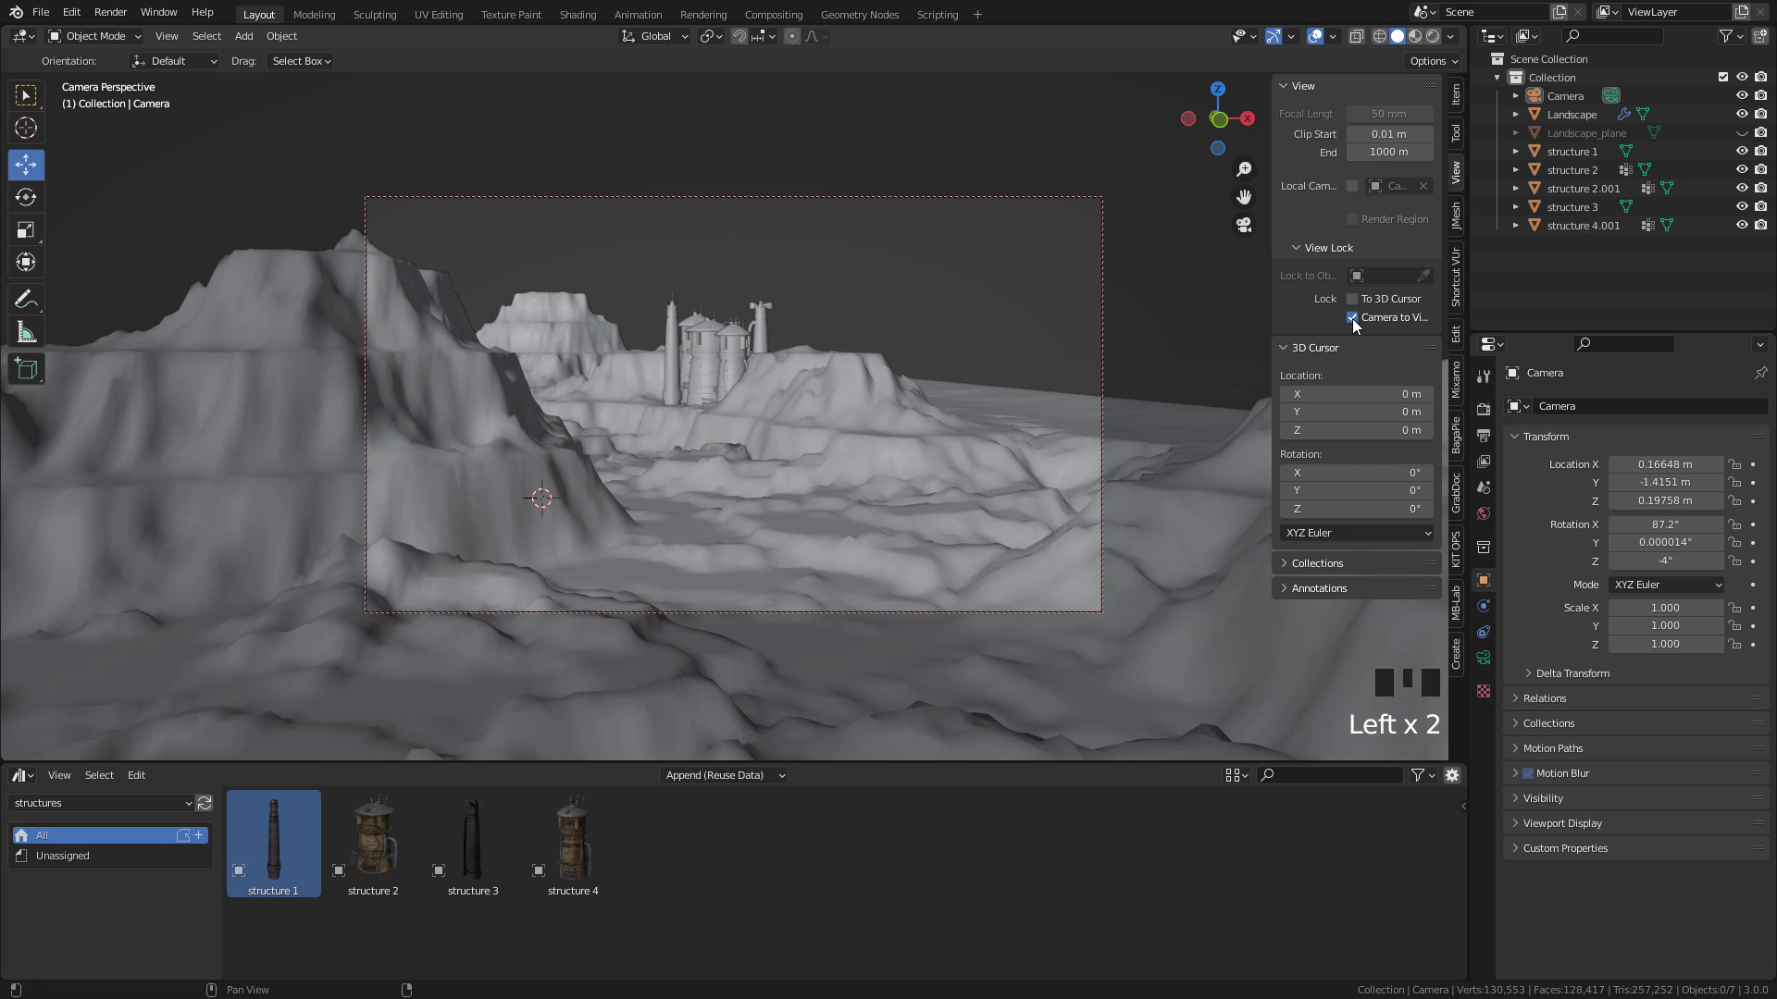
{"action": "key", "text": "n"}
{"action": "middle_click_drag", "start_coordinate": [1262, 297], "coordinate": [928, 402], "text": "shift"}
{"action": "scroll", "coordinate": [922, 402], "scroll_direction": "up", "scroll_amount": 2}
{"action": "scroll", "coordinate": [922, 403], "scroll_direction": "down", "scroll_amount": 2}
Move the slim structure 1 about 0.027 m along Y, resize it and refine its position beside the domed structures
{"action": "left_click", "coordinate": [724, 398]}
{"action": "key", "text": "KP_0"}
{"action": "middle_click_drag", "start_coordinate": [741, 397], "coordinate": [777, 458]}
{"action": "left_click_drag", "start_coordinate": [778, 458], "coordinate": [797, 492]}
{"action": "middle_click_drag", "start_coordinate": [796, 492], "coordinate": [815, 455]}
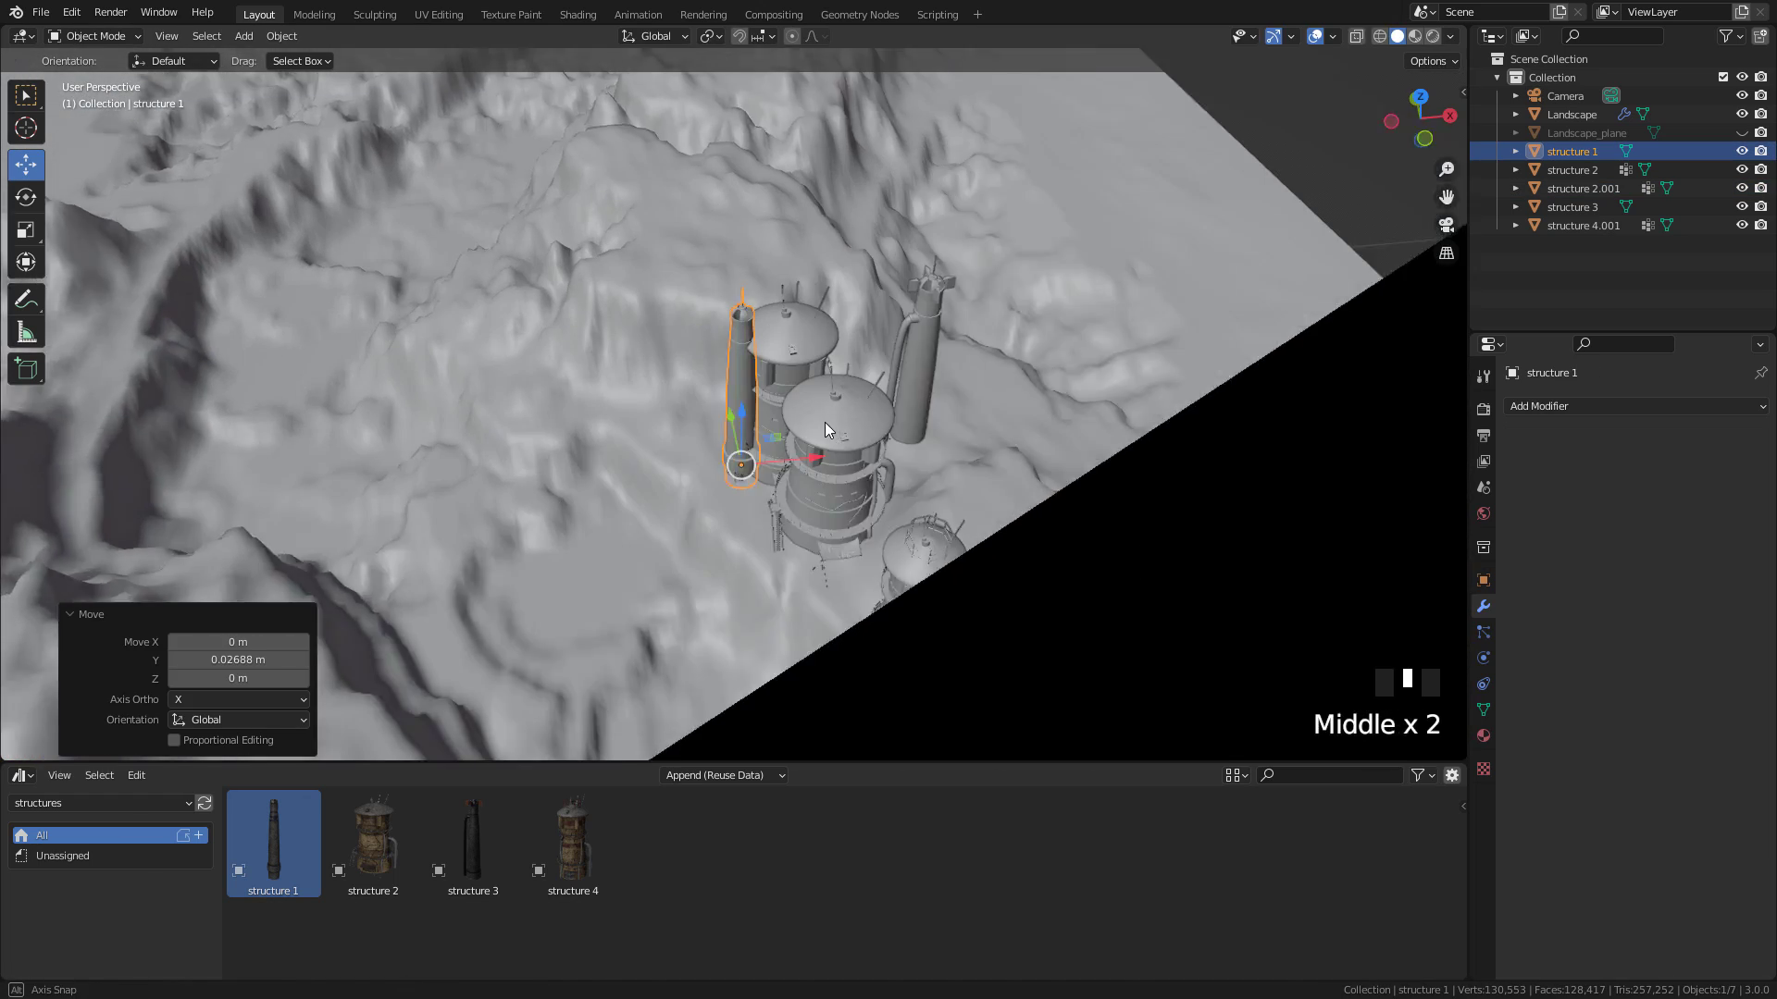
{"action": "scroll", "coordinate": [814, 455], "scroll_direction": "up", "scroll_amount": 2}
{"action": "left_click_drag", "start_coordinate": [840, 472], "coordinate": [827, 475]}
{"action": "key", "text": "s"}
{"action": "left_click", "coordinate": [830, 475]}
{"action": "middle_click_drag", "start_coordinate": [830, 474], "coordinate": [860, 435]}
Try to duplicate a domed structure, offset the copy toward the far slim tower and rotate it around Z
{"action": "left_click", "coordinate": [861, 435]}
{"action": "key", "text": "shift+d"}
{"action": "right_click", "coordinate": [855, 463]}
{"action": "left_click_drag", "start_coordinate": [842, 557], "coordinate": [928, 413]}
{"action": "left_click_drag", "start_coordinate": [963, 509], "coordinate": [1060, 532]}
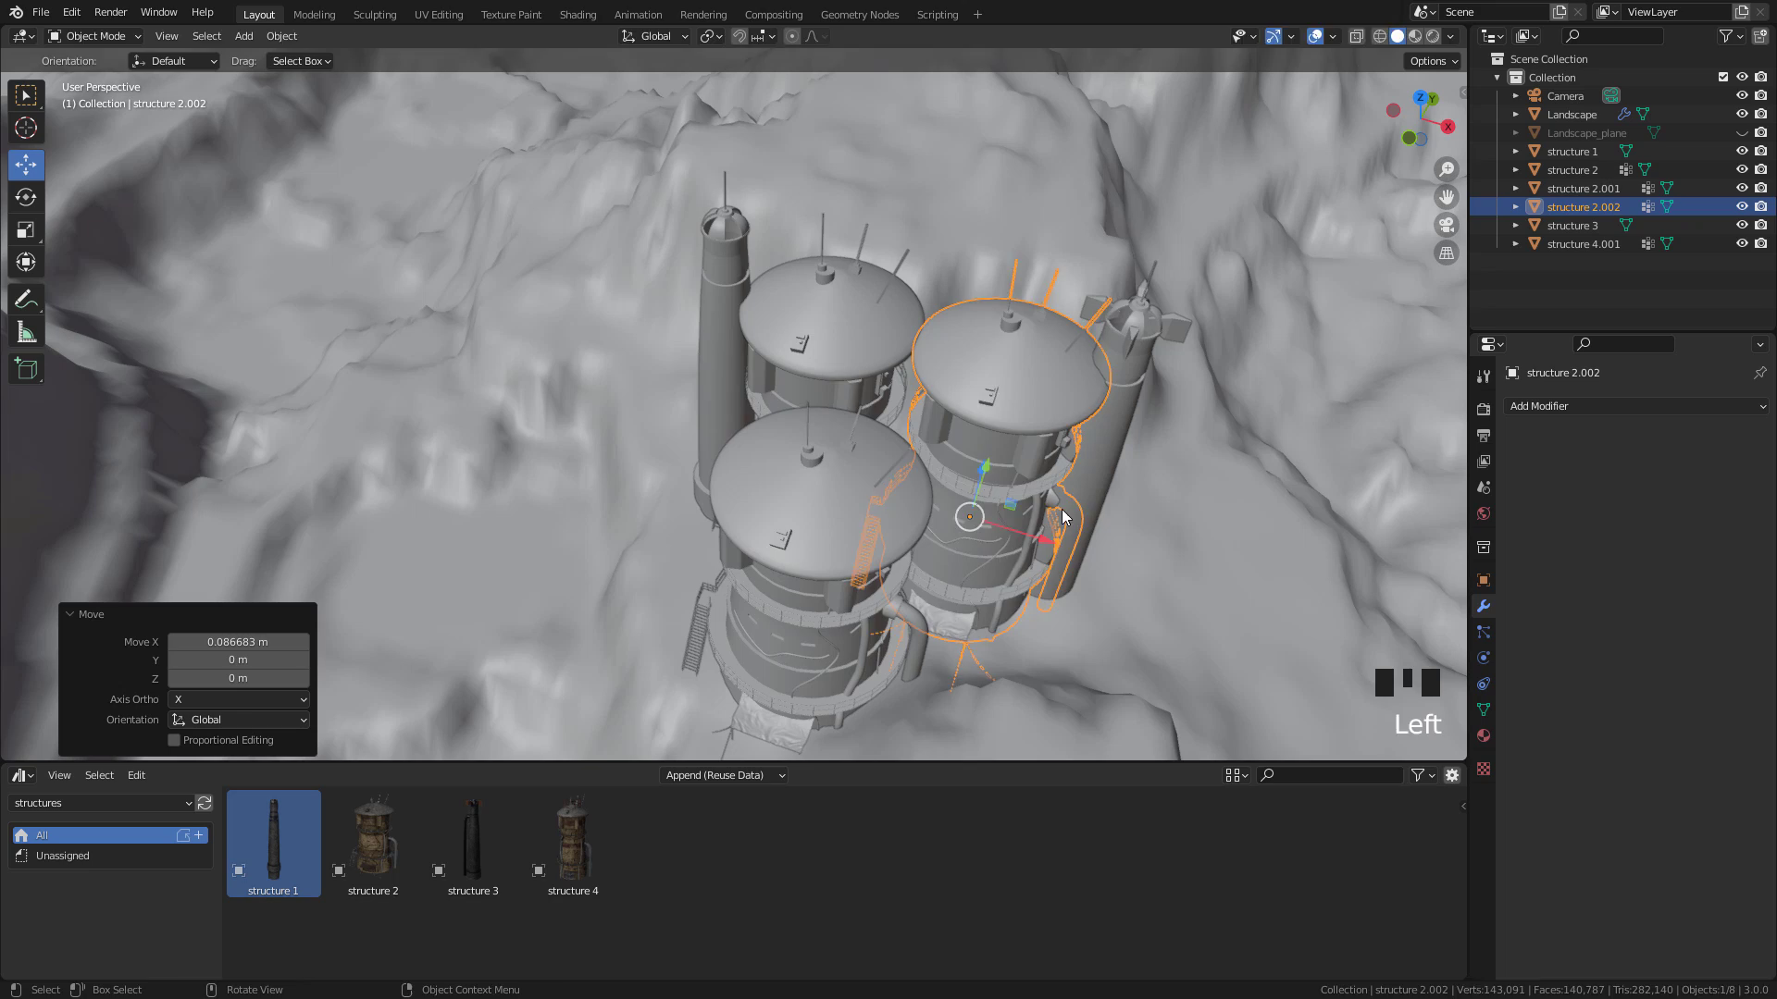
{"action": "key", "text": "r"}
{"action": "key", "text": "z"}
{"action": "key", "text": "Escape"}
{"action": "key", "text": "ctrl+z"}
Duplicate structure 2.001, move the copy along X toward the far slim tower and rotate it around Z
{"action": "left_click", "coordinate": [868, 416]}
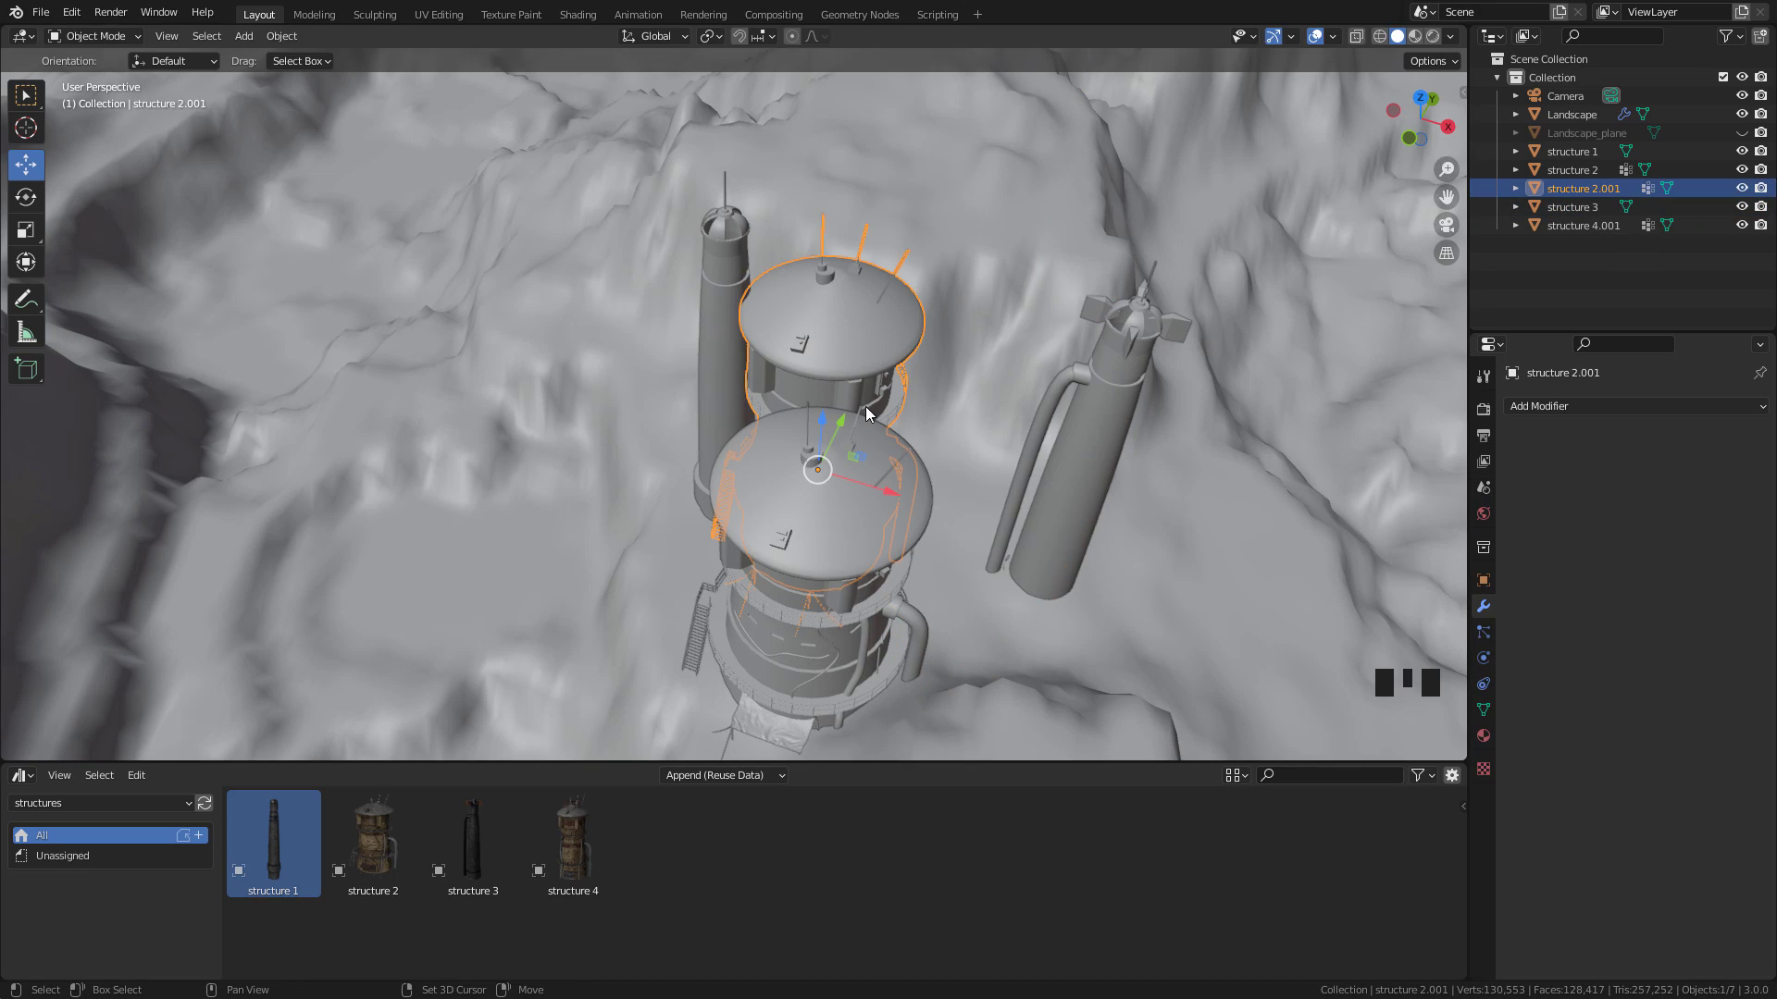
{"action": "key", "text": "shift+d"}
{"action": "right_click", "coordinate": [879, 463]}
{"action": "left_click_drag", "start_coordinate": [886, 489], "coordinate": [1060, 539]}
{"action": "key", "text": "r"}
{"action": "key", "text": "z"}
{"action": "left_click", "coordinate": [953, 416]}
Rotate structure 2.001 by about -147.5° around the global Z axis
{"action": "middle_click_drag", "start_coordinate": [810, 393], "coordinate": [740, 463]}
{"action": "left_click", "coordinate": [731, 462]}
{"action": "key", "text": "r"}
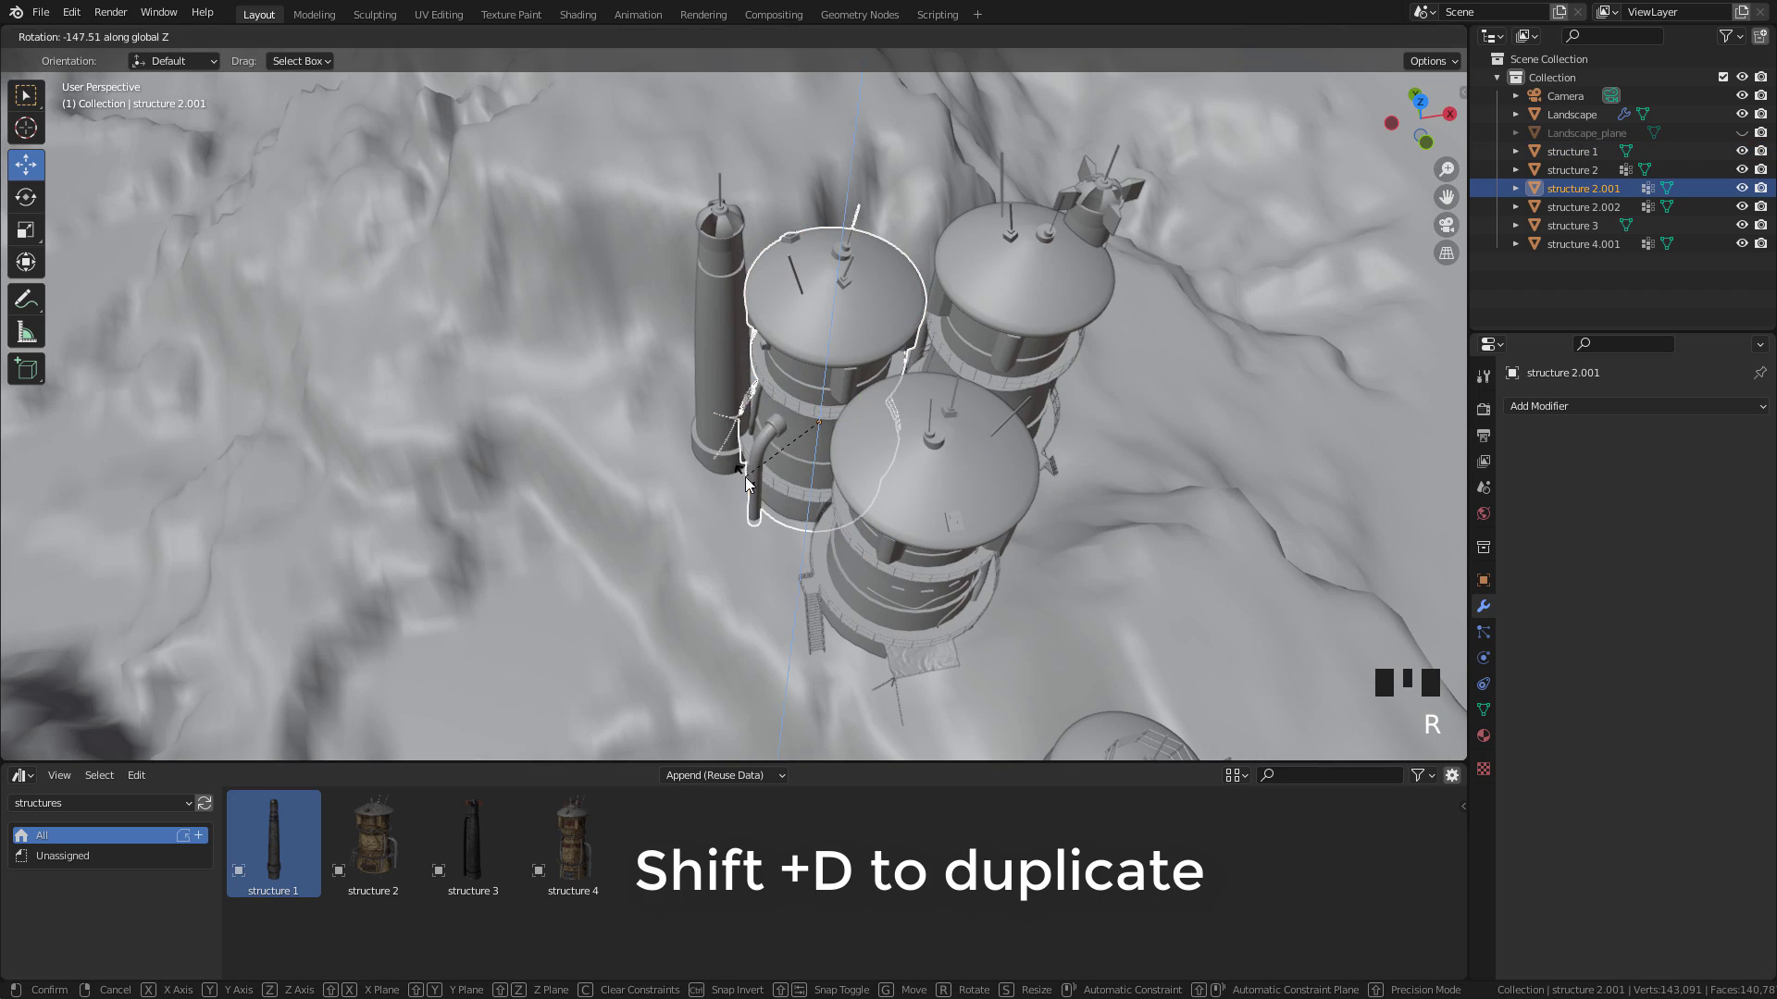
{"action": "left_click", "coordinate": [746, 479]}
Shift the slim structure 1 closer to the domed structures and lower it into the terrain
{"action": "left_click", "coordinate": [720, 408]}
{"action": "left_click_drag", "start_coordinate": [766, 440], "coordinate": [778, 436]}
{"action": "middle_click_drag", "start_coordinate": [777, 417], "coordinate": [759, 500]}
{"action": "left_click_drag", "start_coordinate": [707, 360], "coordinate": [708, 398]}
{"action": "middle_click_drag", "start_coordinate": [731, 435], "coordinate": [879, 388]}
Resize structure 2.002 while checking it through the camera
{"action": "left_click", "coordinate": [874, 444]}
{"action": "key", "text": "KP_0"}
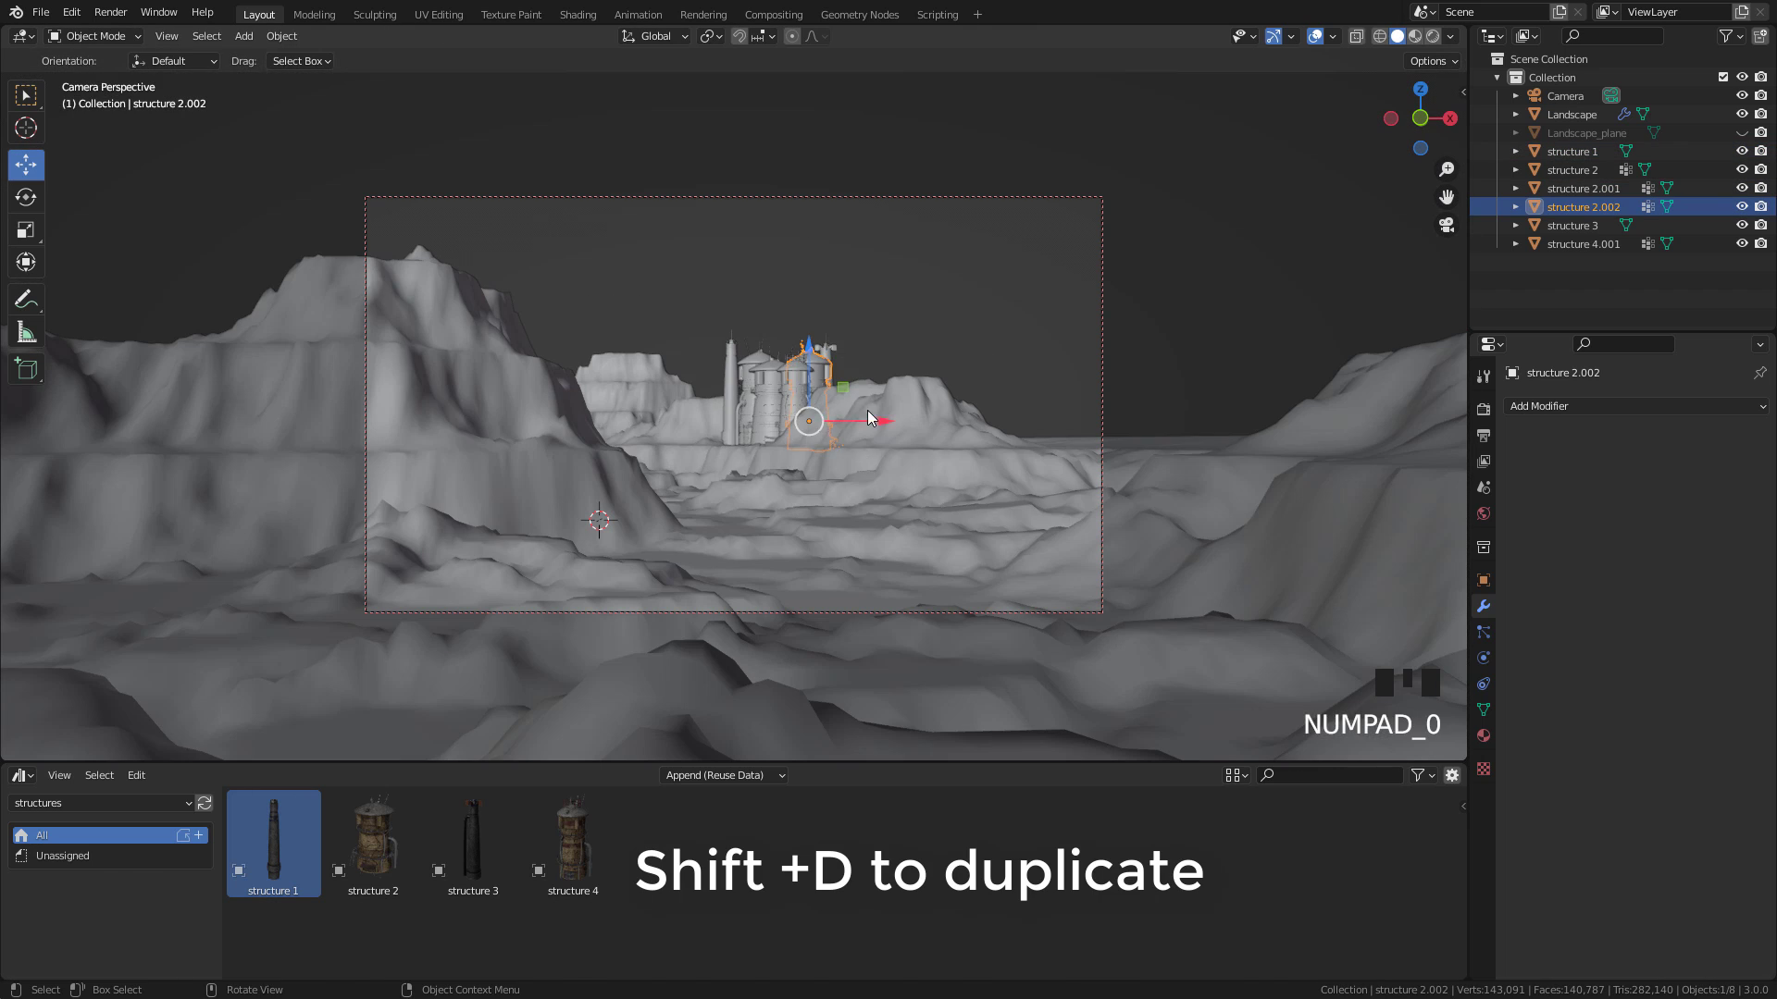
{"action": "key", "text": "s"}
{"action": "left_click", "coordinate": [872, 417]}
Resize structure 3, raise it and shift it about 0.02 m along X
{"action": "left_click", "coordinate": [828, 349]}
{"action": "key", "text": "s"}
{"action": "left_click", "coordinate": [847, 361]}
{"action": "left_click_drag", "start_coordinate": [825, 283], "coordinate": [824, 267]}
{"action": "left_click_drag", "start_coordinate": [903, 344], "coordinate": [914, 343]}
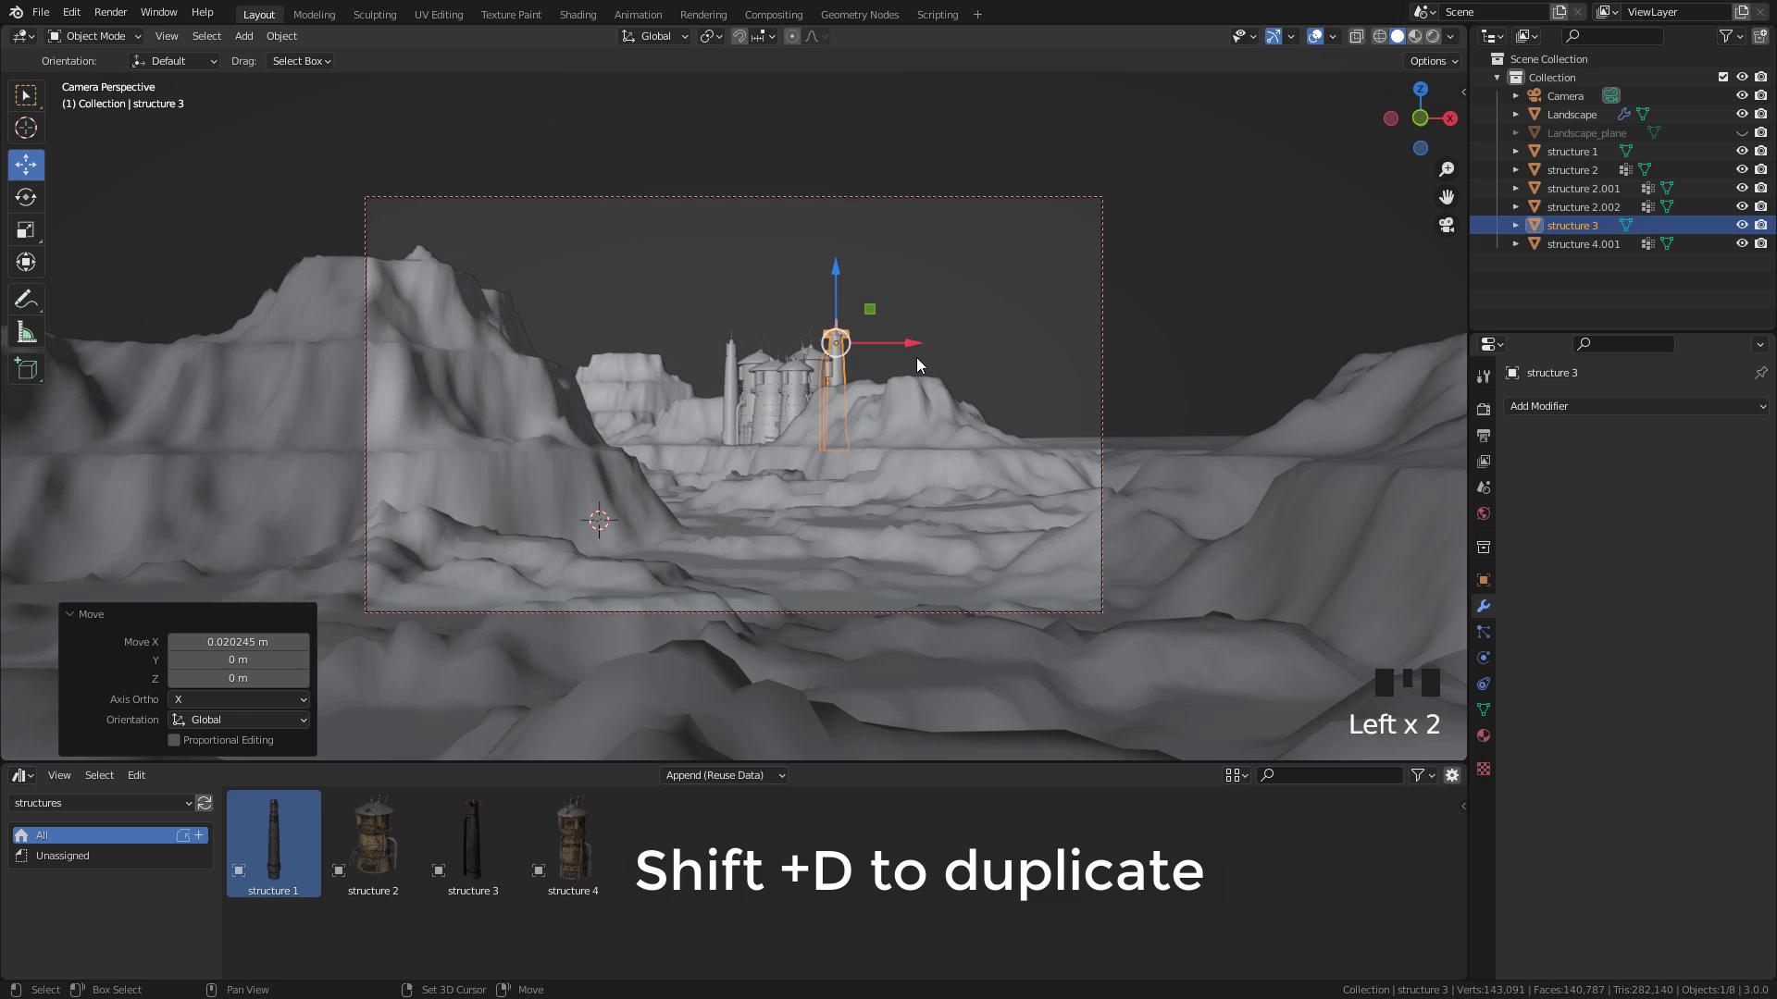
Duplicate structure 3, place the copy among the domed structures, resize it and lower it slightly
{"action": "key", "text": "shift+d"}
{"action": "left_click", "coordinate": [866, 366]}
{"action": "key", "text": "s"}
{"action": "left_click", "coordinate": [847, 361]}
{"action": "left_click_drag", "start_coordinate": [785, 277], "coordinate": [785, 285]}
Scale structure 4.001 by a factor of 0.907 and adjust the size and position of its neighbours
{"action": "left_click", "coordinate": [797, 398]}
{"action": "left_click", "coordinate": [819, 379]}
{"action": "key", "text": "s"}
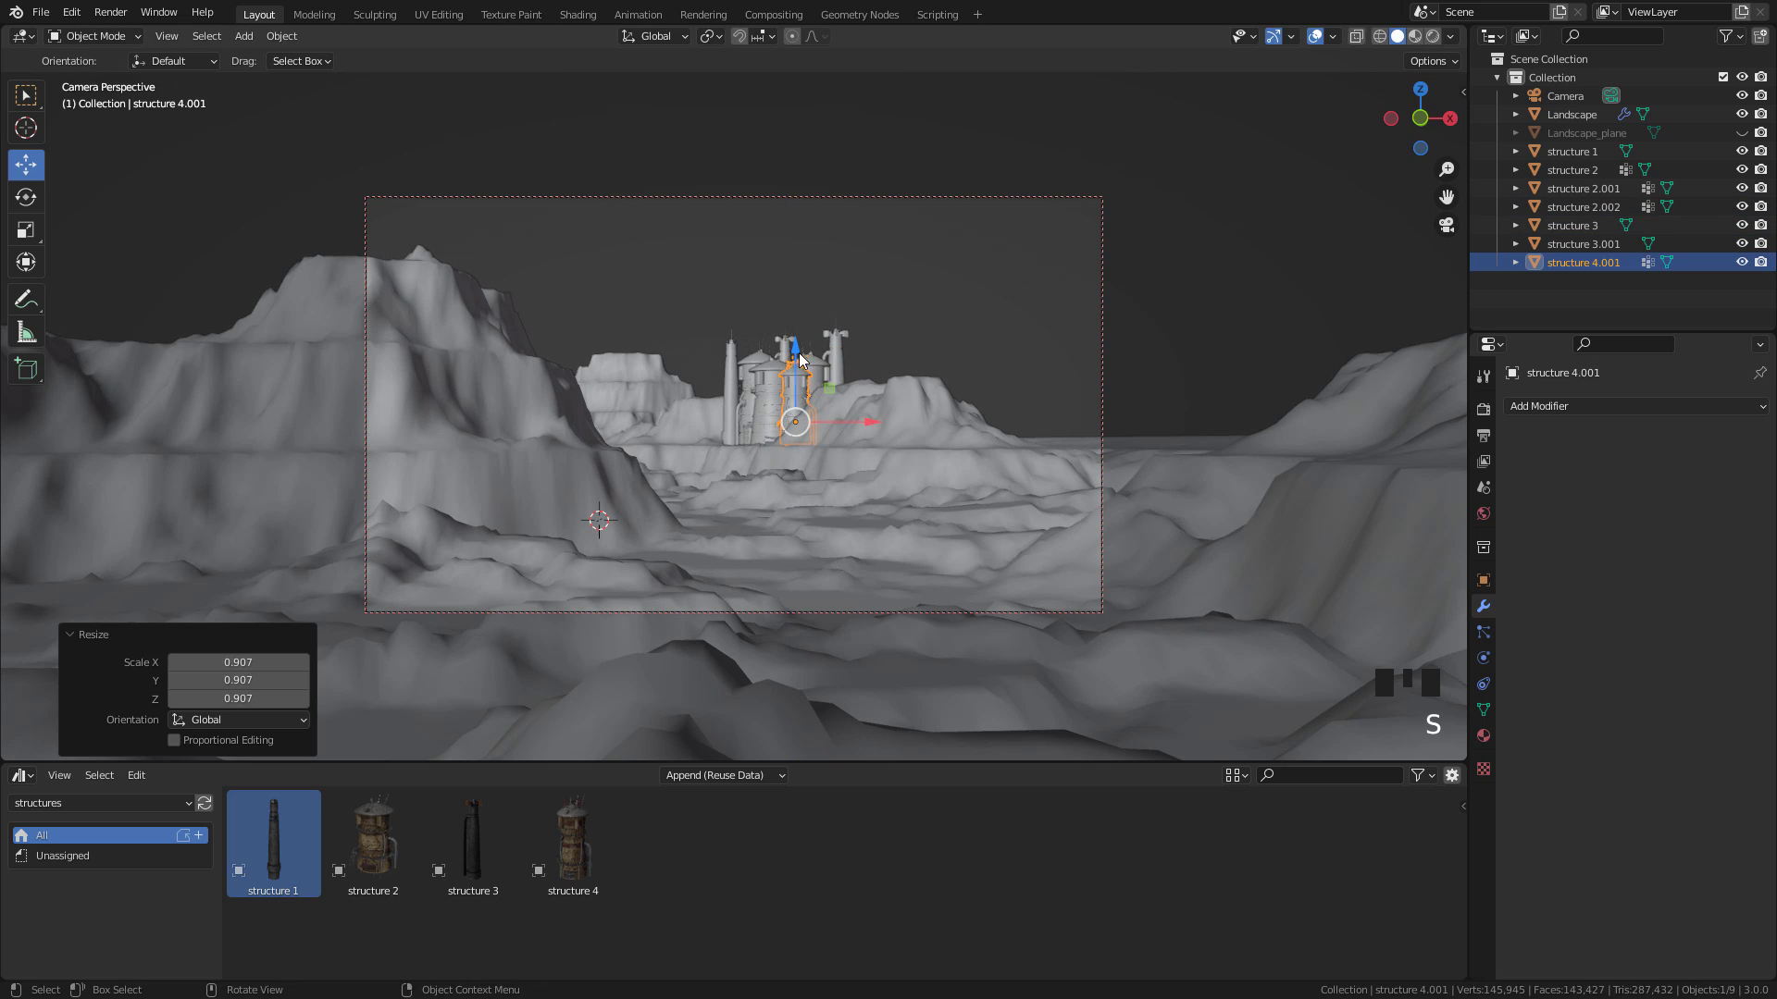
{"action": "left_click", "coordinate": [768, 389]}
{"action": "key", "text": "s"}
{"action": "left_click", "coordinate": [748, 379]}
{"action": "left_click_drag", "start_coordinate": [773, 349], "coordinate": [758, 353]}
{"action": "key", "text": "s"}
Scale structure 3 by a factor of 0.881 and refine the slim towers' size and placement
{"action": "left_click", "coordinate": [836, 352]}
{"action": "key", "text": "s"}
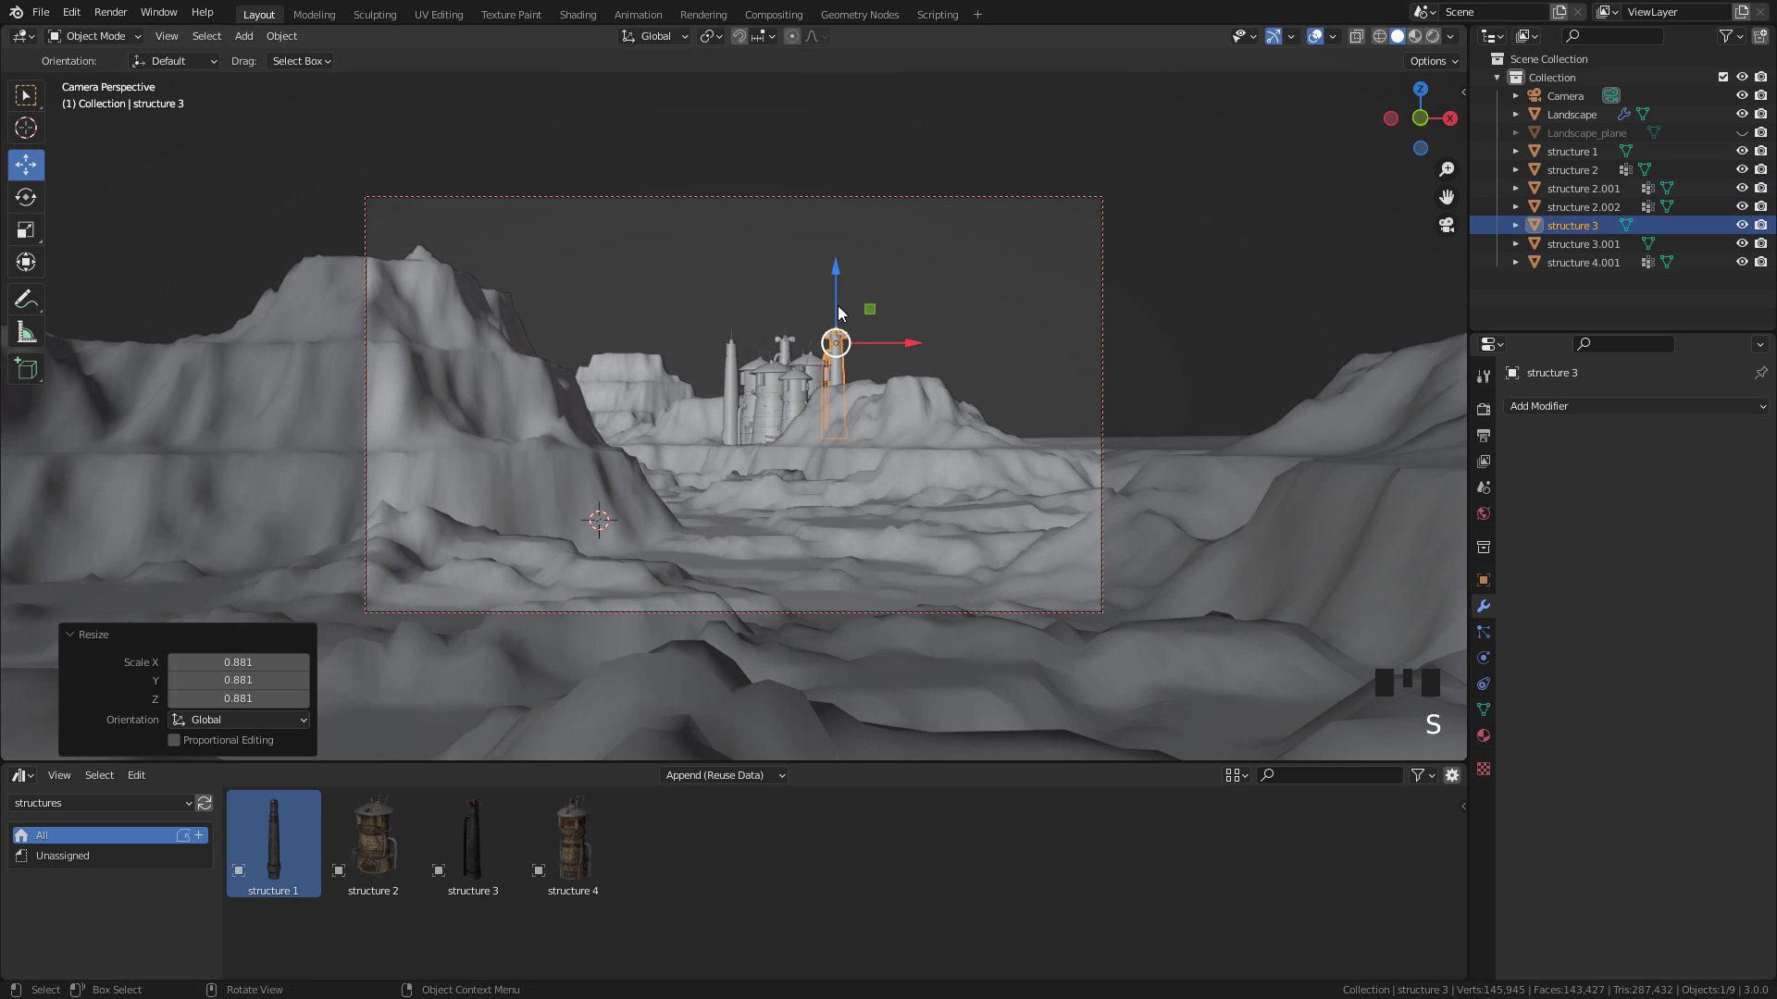
{"action": "left_click", "coordinate": [786, 353]}
{"action": "key", "text": "s"}
{"action": "left_click_drag", "start_coordinate": [836, 310], "coordinate": [866, 346]}
Duplicate a domed structure 2 and position the copy along X within the cluster
{"action": "left_click", "coordinate": [801, 379]}
{"action": "left_click", "coordinate": [816, 370]}
{"action": "key", "text": "shift+d"}
{"action": "left_click", "coordinate": [870, 384]}
{"action": "left_click_drag", "start_coordinate": [936, 420], "coordinate": [842, 425]}
Resize the slim tower beyond the domed structures and move it further out over the ridge
{"action": "left_click", "coordinate": [798, 398]}
{"action": "left_click", "coordinate": [770, 394]}
{"action": "left_click", "coordinate": [835, 363]}
{"action": "key", "text": "s"}
{"action": "left_click", "coordinate": [936, 353]}
{"action": "left_click_drag", "start_coordinate": [835, 296], "coordinate": [904, 348]}
Duplicate structure 4, place the copy at the far end of the cluster, resize it and lower it onto the ridge
{"action": "left_click", "coordinate": [813, 373]}
{"action": "key", "text": "shift+d"}
{"action": "left_click", "coordinate": [909, 379]}
{"action": "key", "text": "s"}
{"action": "left_click", "coordinate": [918, 381]}
{"action": "left_click_drag", "start_coordinate": [967, 417], "coordinate": [958, 417]}
{"action": "left_click_drag", "start_coordinate": [897, 340], "coordinate": [897, 349]}
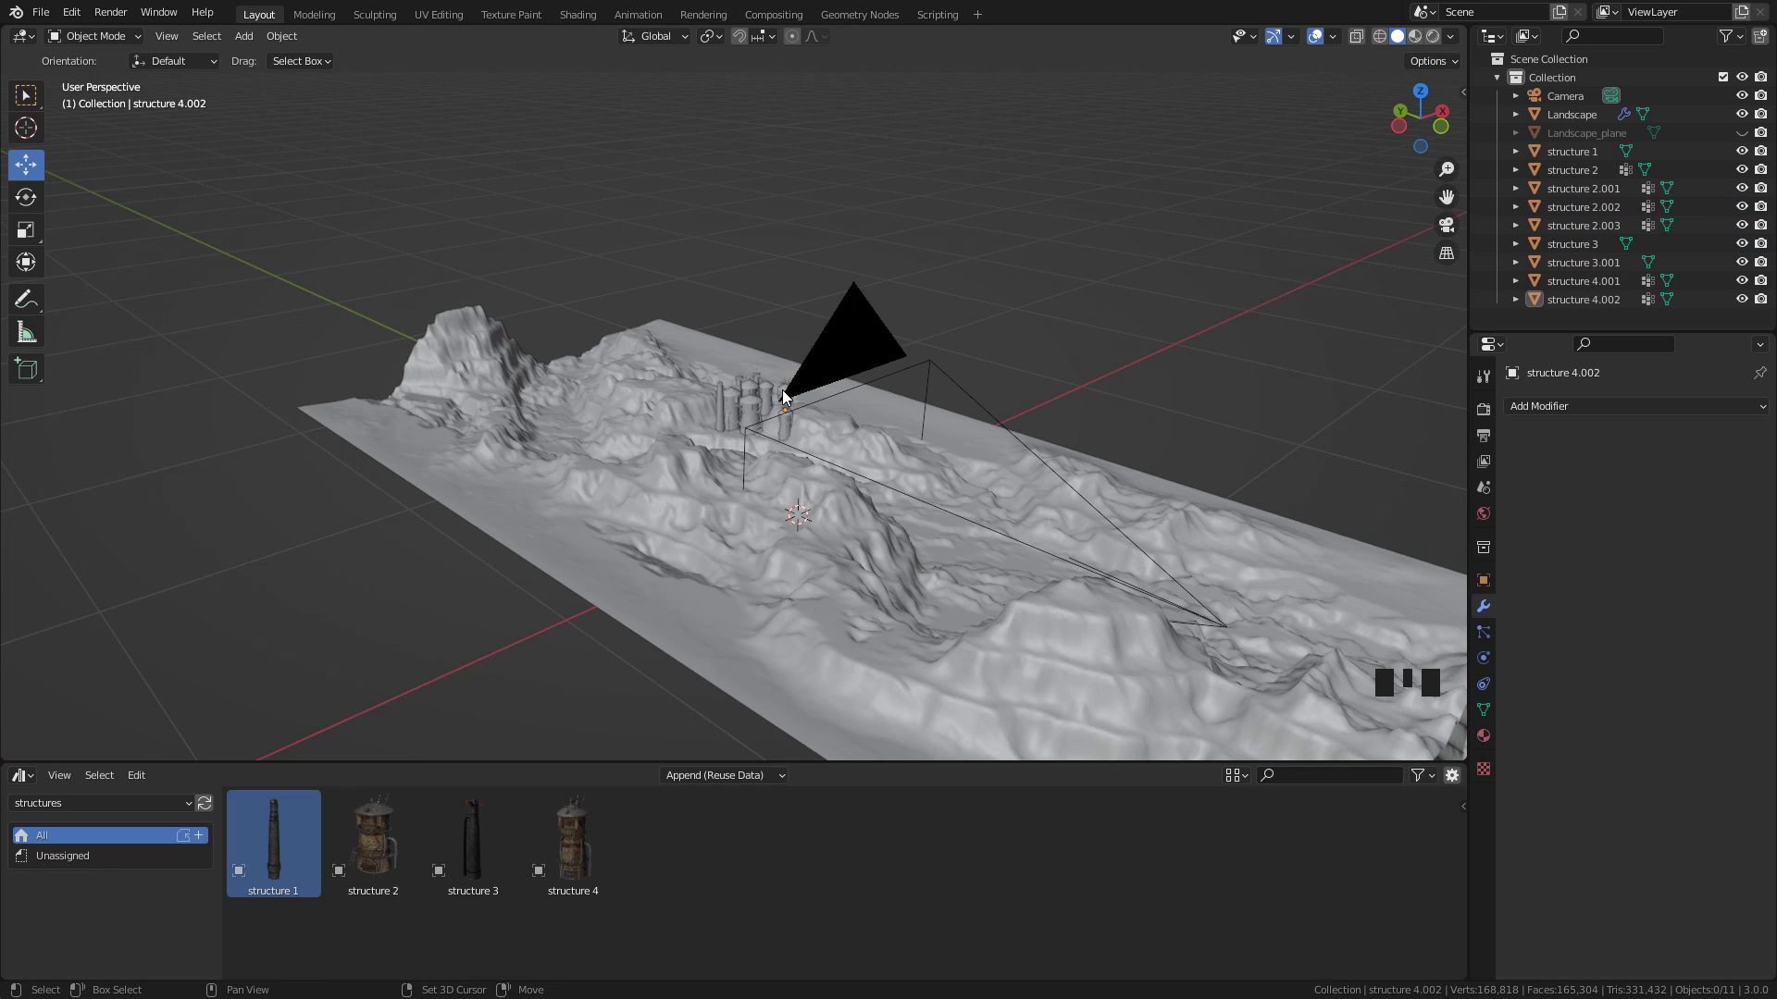
Add a cube and enlarge it by factors of 1.352 and 1.399 to enclose the landscape
{"action": "key", "text": "shift+a"}
{"action": "mouse_move", "coordinate": [736, 116]}
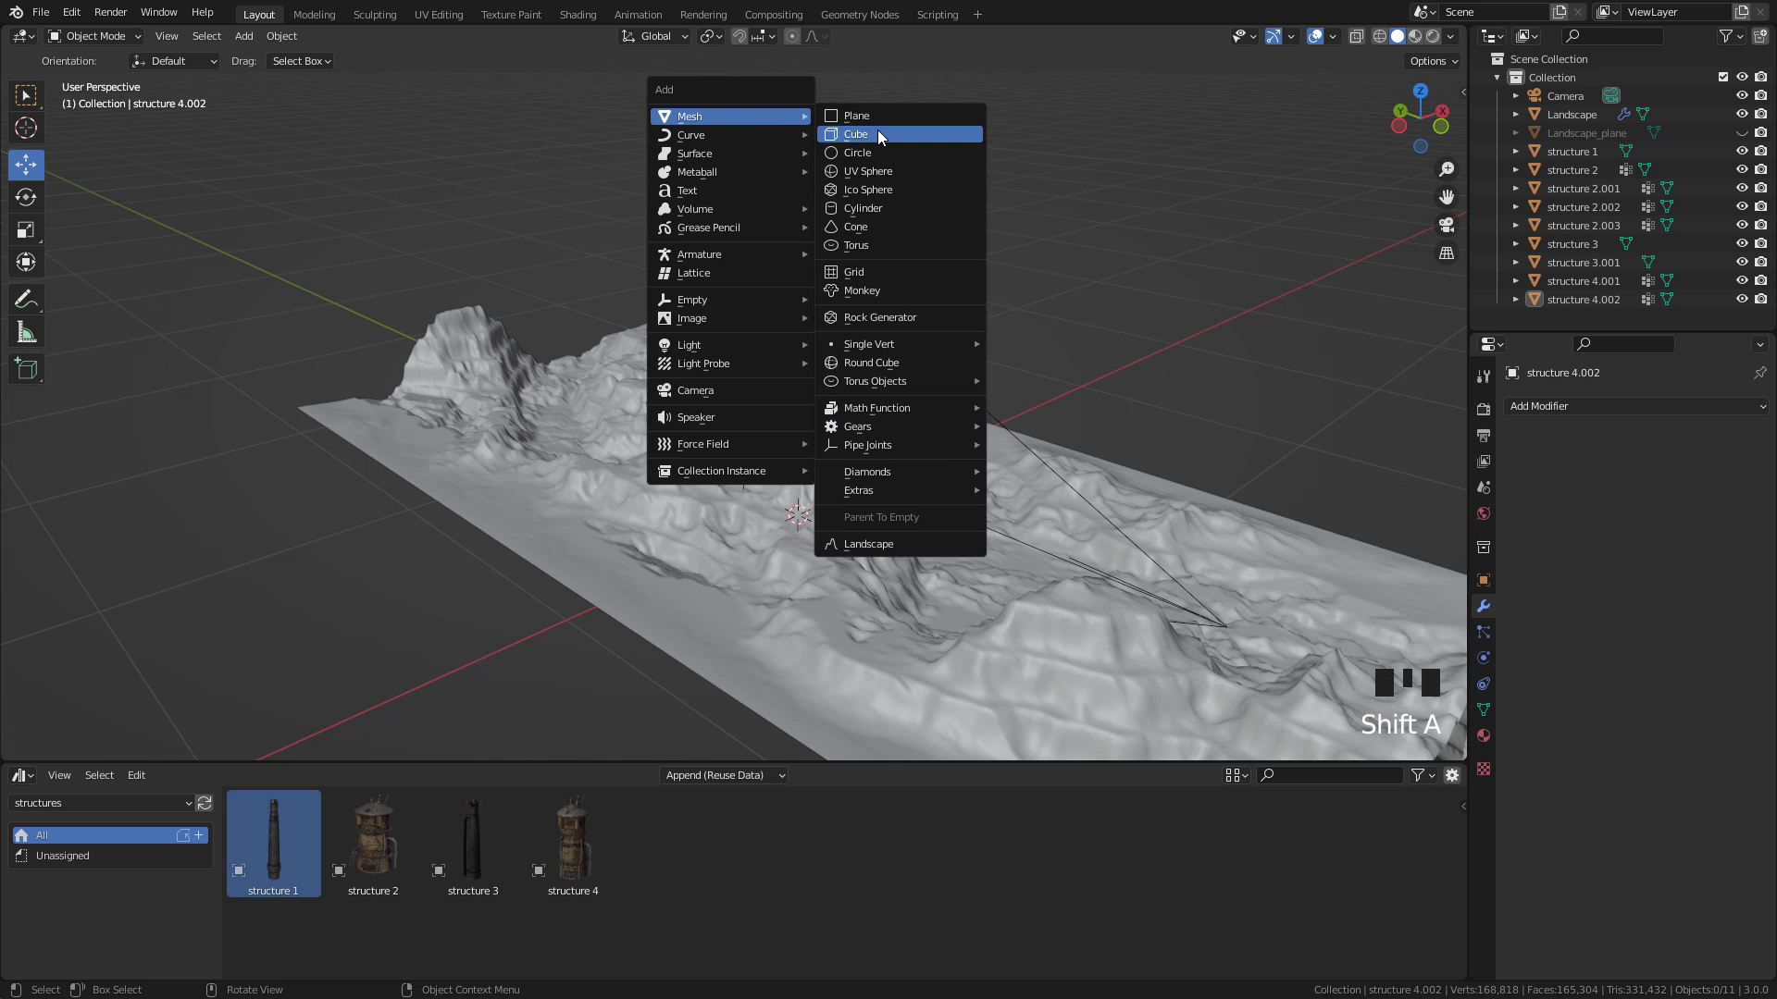
{"action": "left_click", "coordinate": [877, 131]}
{"action": "key", "text": "s"}
{"action": "left_click", "coordinate": [912, 467]}
{"action": "scroll", "coordinate": [912, 468], "scroll_direction": "down", "scroll_amount": 2}
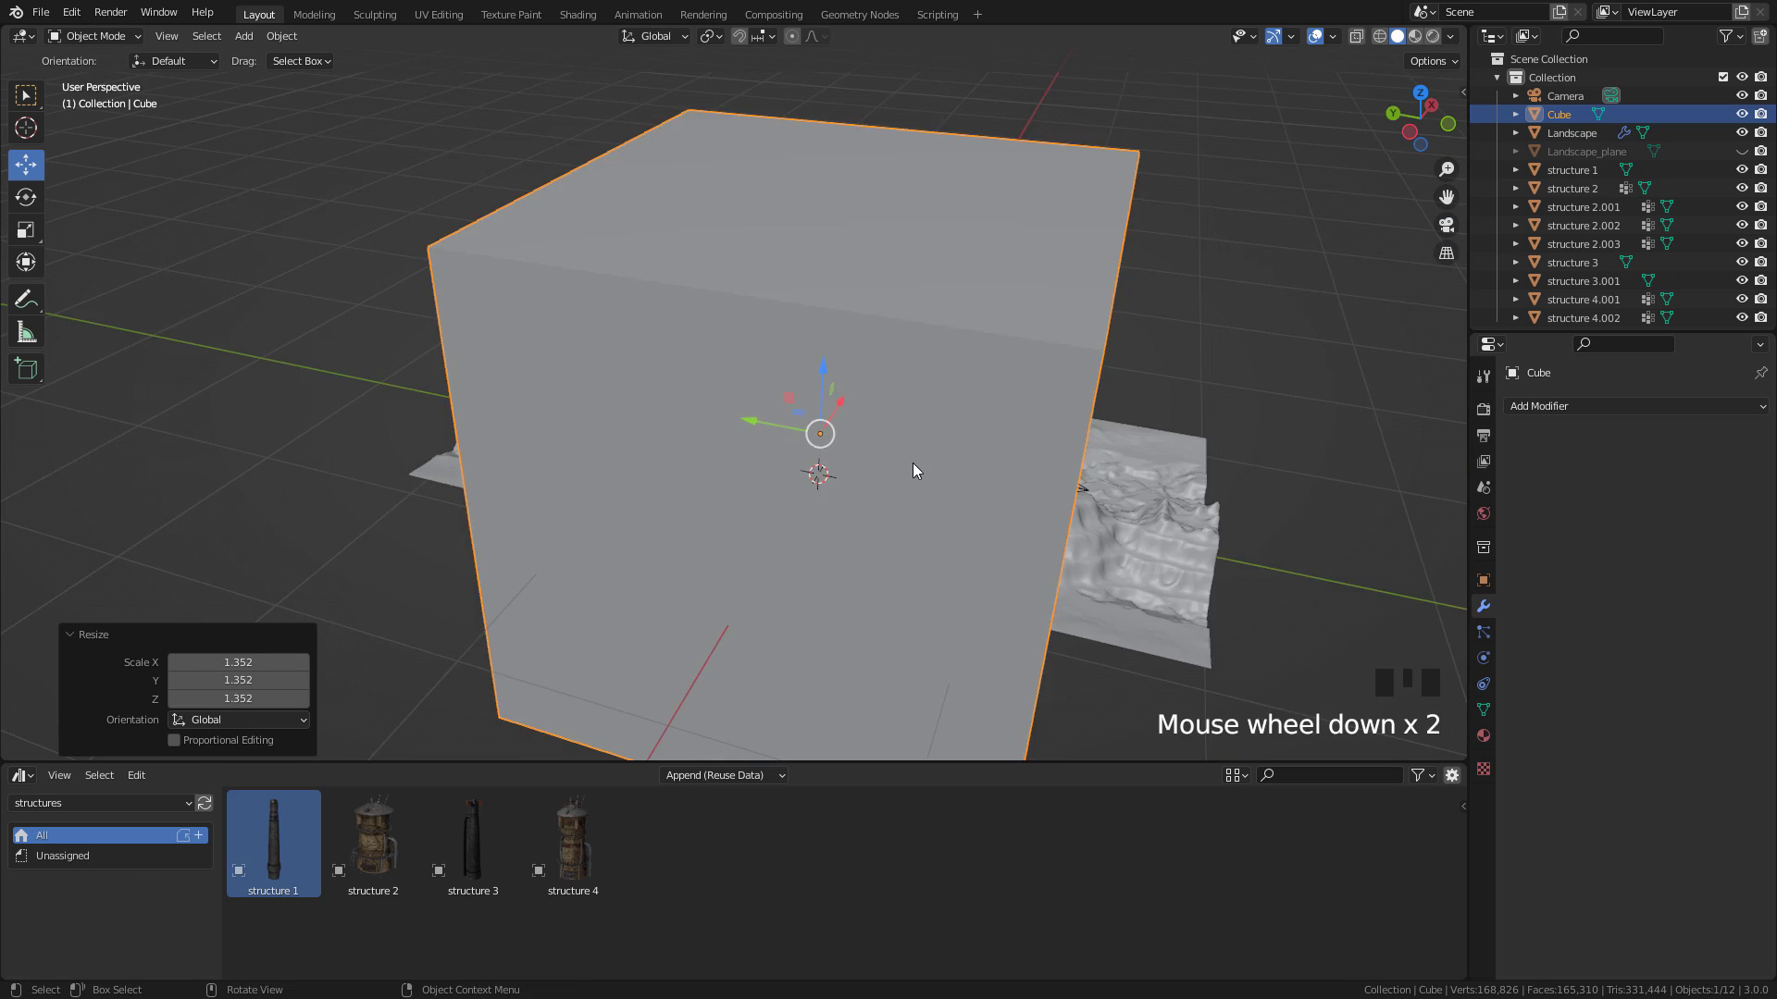
{"action": "key", "text": "s"}
{"action": "left_click", "coordinate": [1007, 451]}
{"action": "middle_click_drag", "start_coordinate": [1007, 451], "coordinate": [851, 408]}
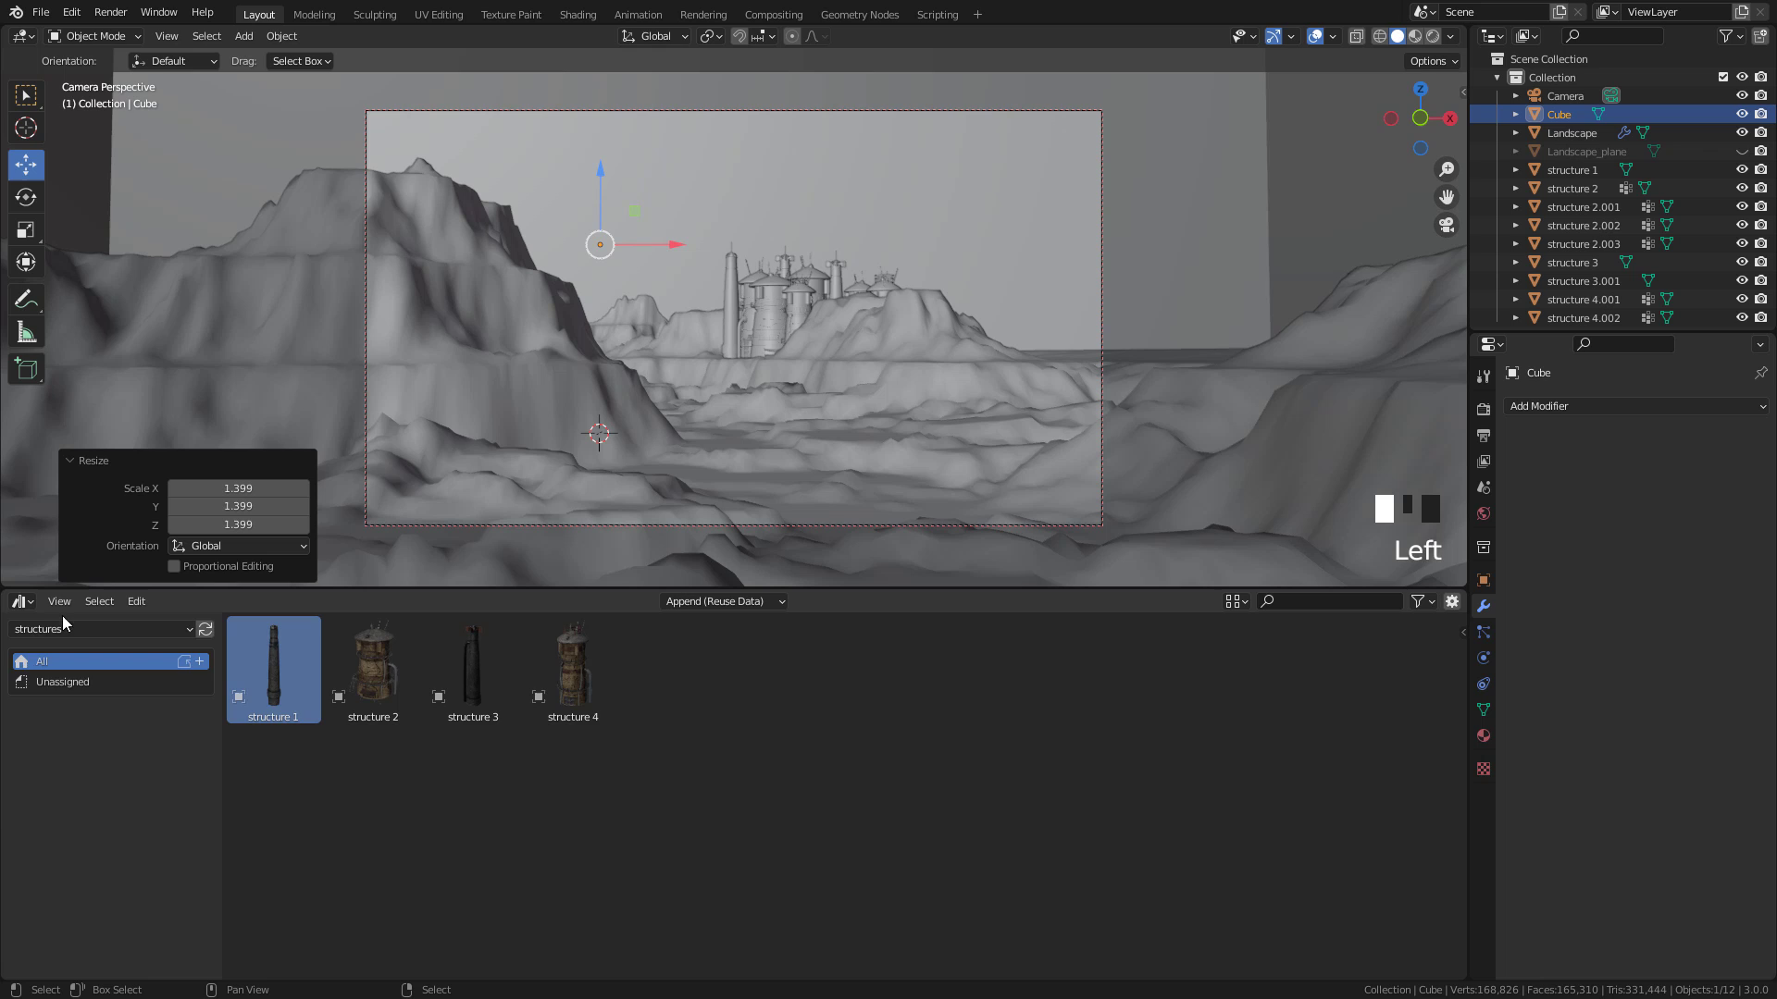
Switch the asset area to the Shader Editor, create a new material for the cube and delete its Principled BSDF node
{"action": "left_click", "coordinate": [22, 601]}
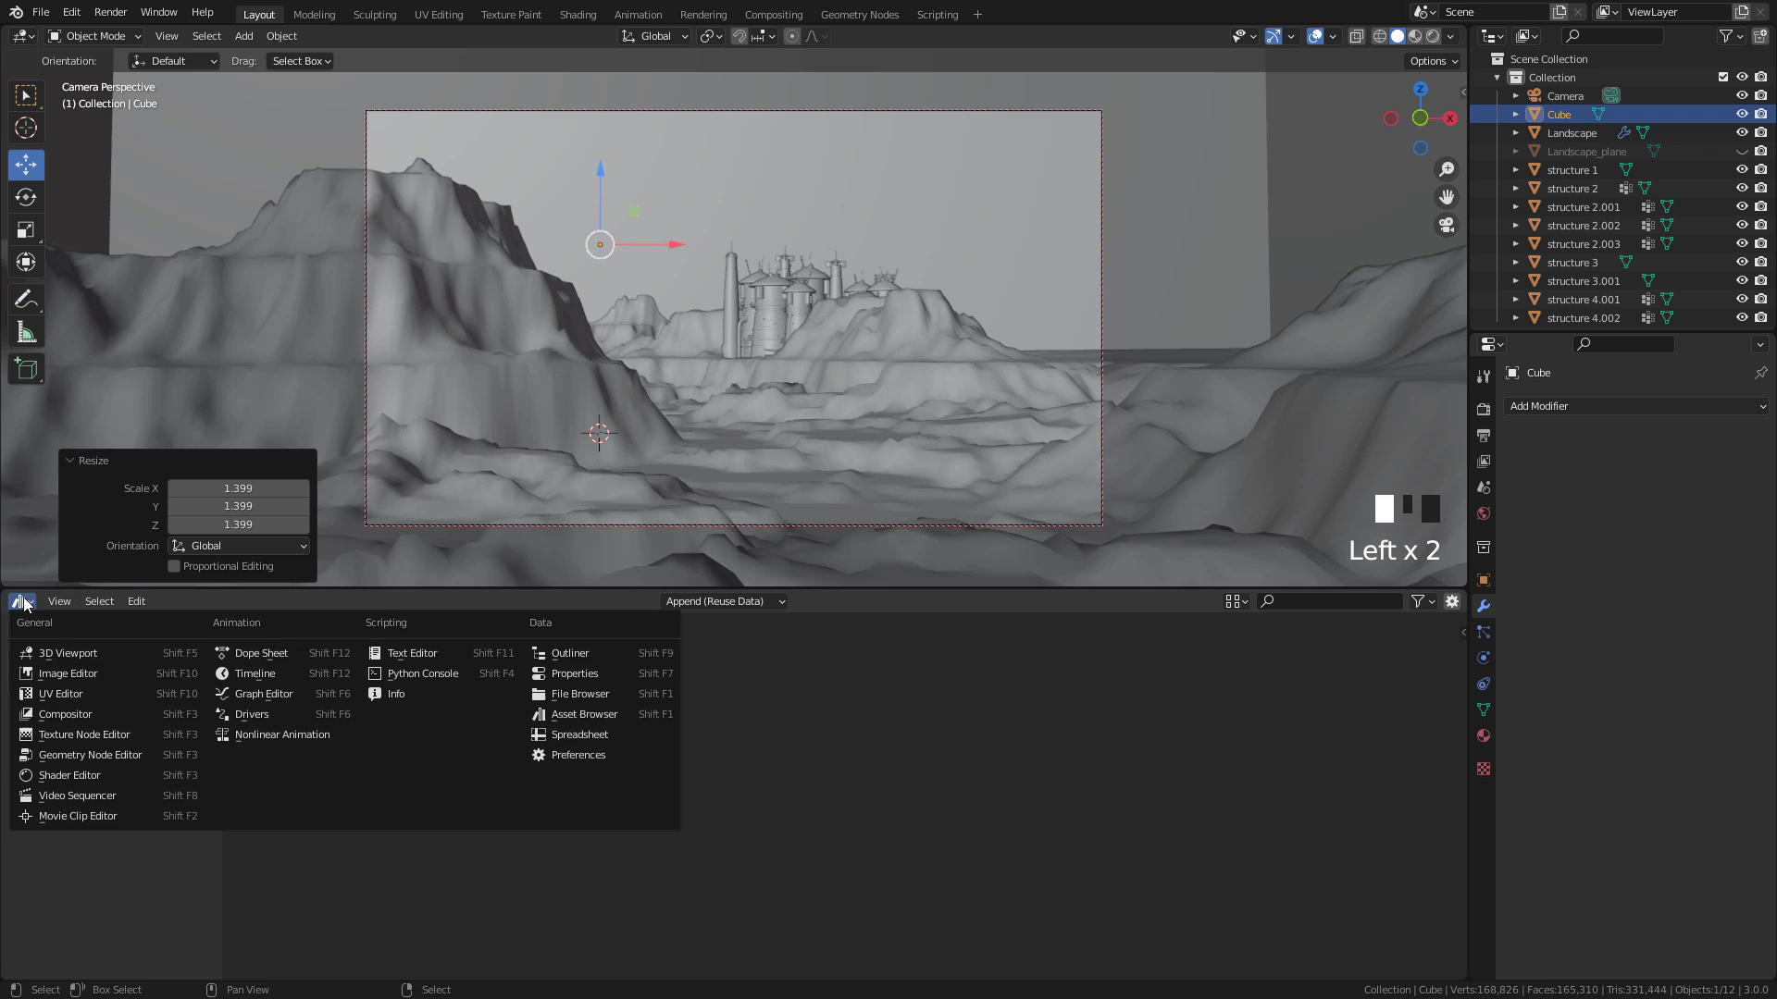
{"action": "left_click", "coordinate": [93, 782]}
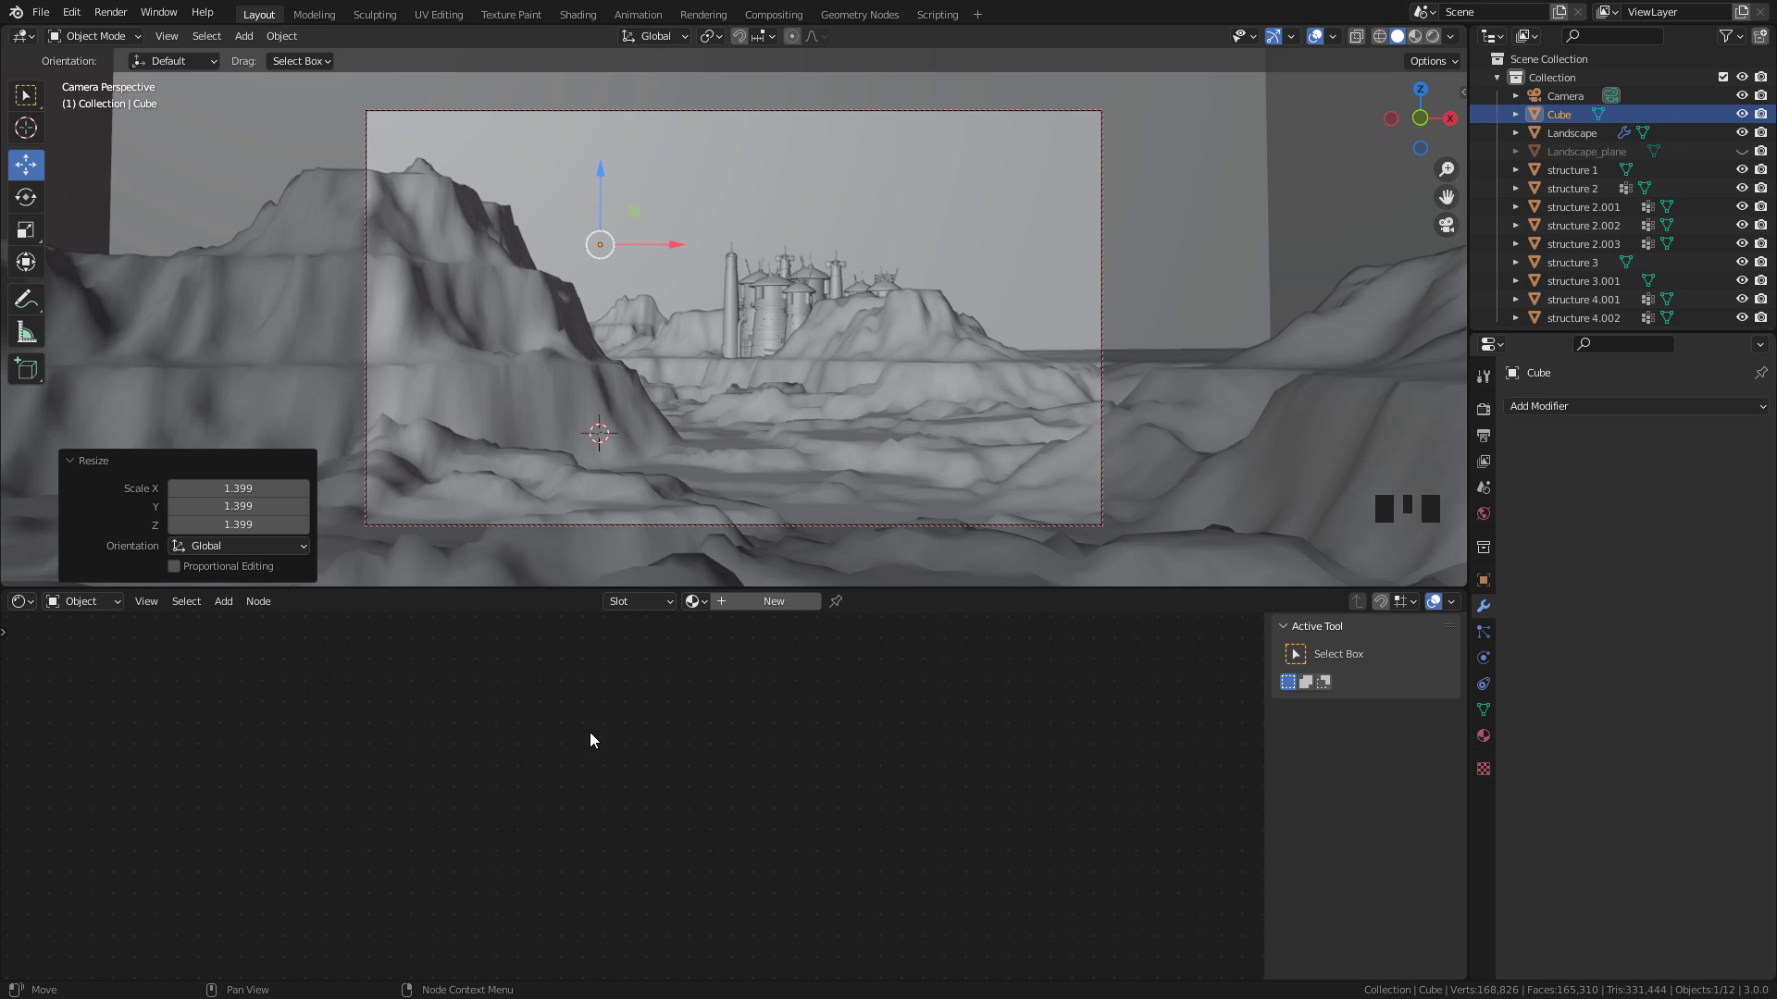
{"action": "left_click", "coordinate": [746, 603]}
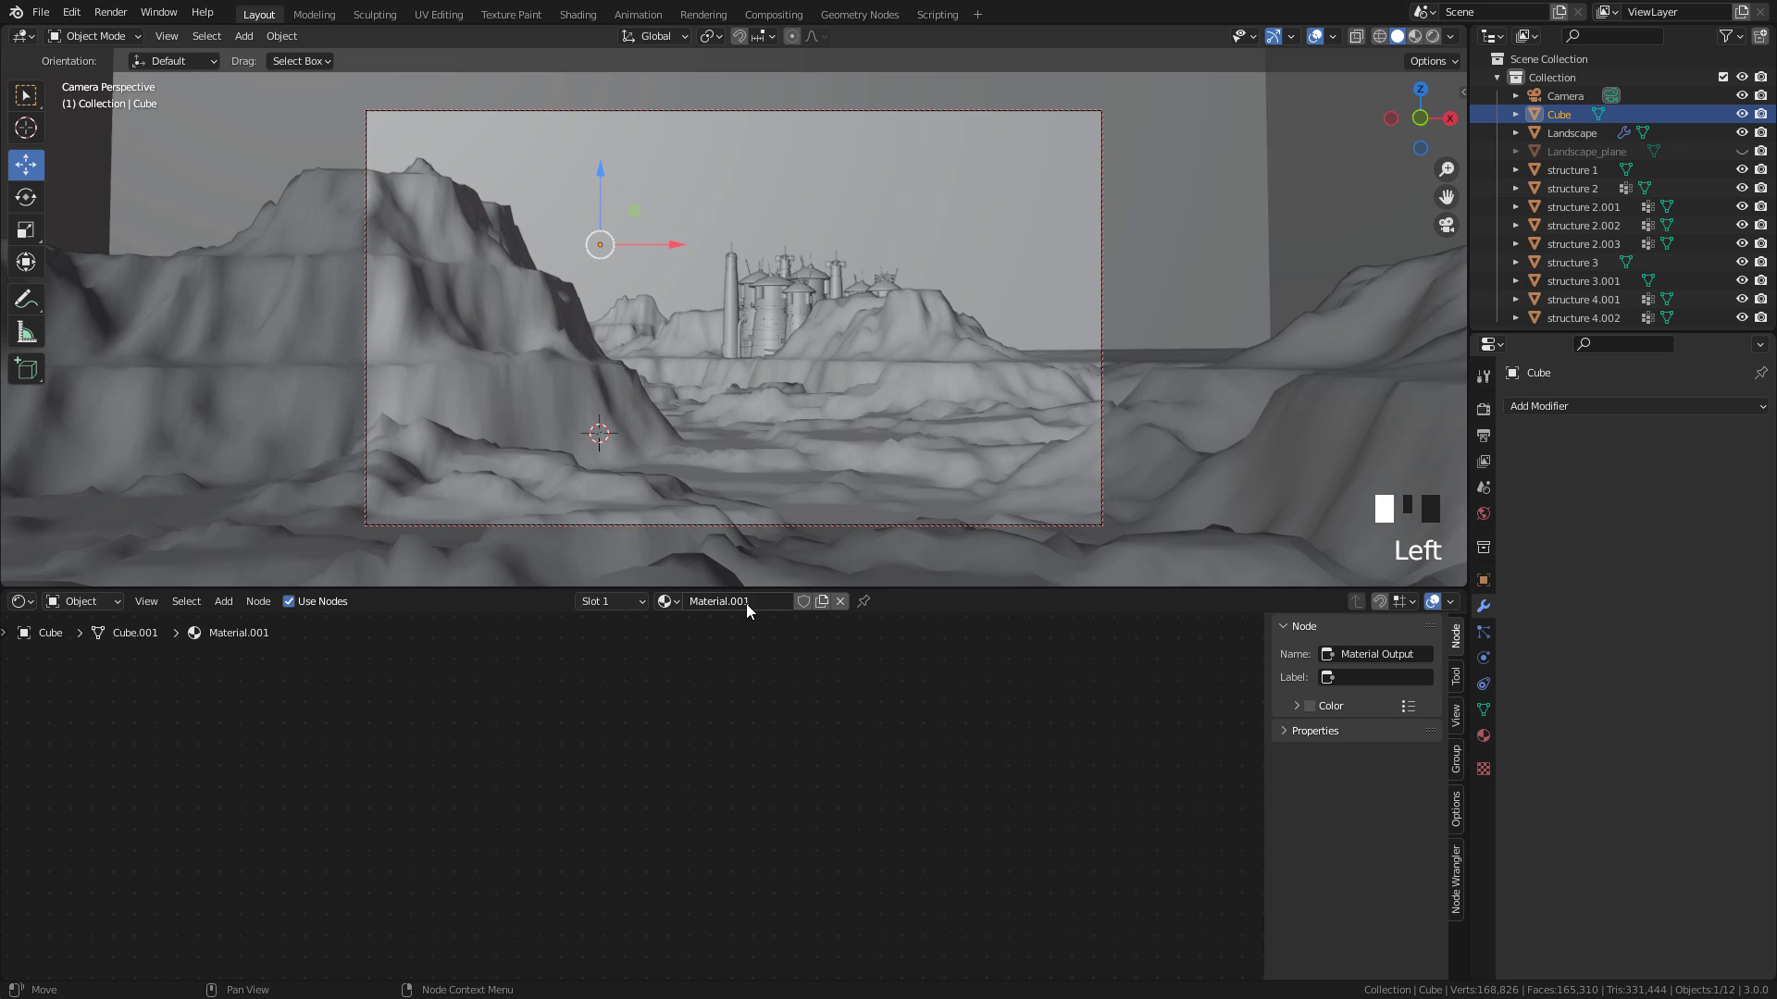
{"action": "middle_click_drag", "start_coordinate": [884, 722], "coordinate": [904, 745]}
{"action": "middle_click_drag", "start_coordinate": [335, 743], "coordinate": [868, 781]}
{"action": "scroll", "coordinate": [869, 781], "scroll_direction": "down", "scroll_amount": 5}
{"action": "left_click", "coordinate": [557, 682]}
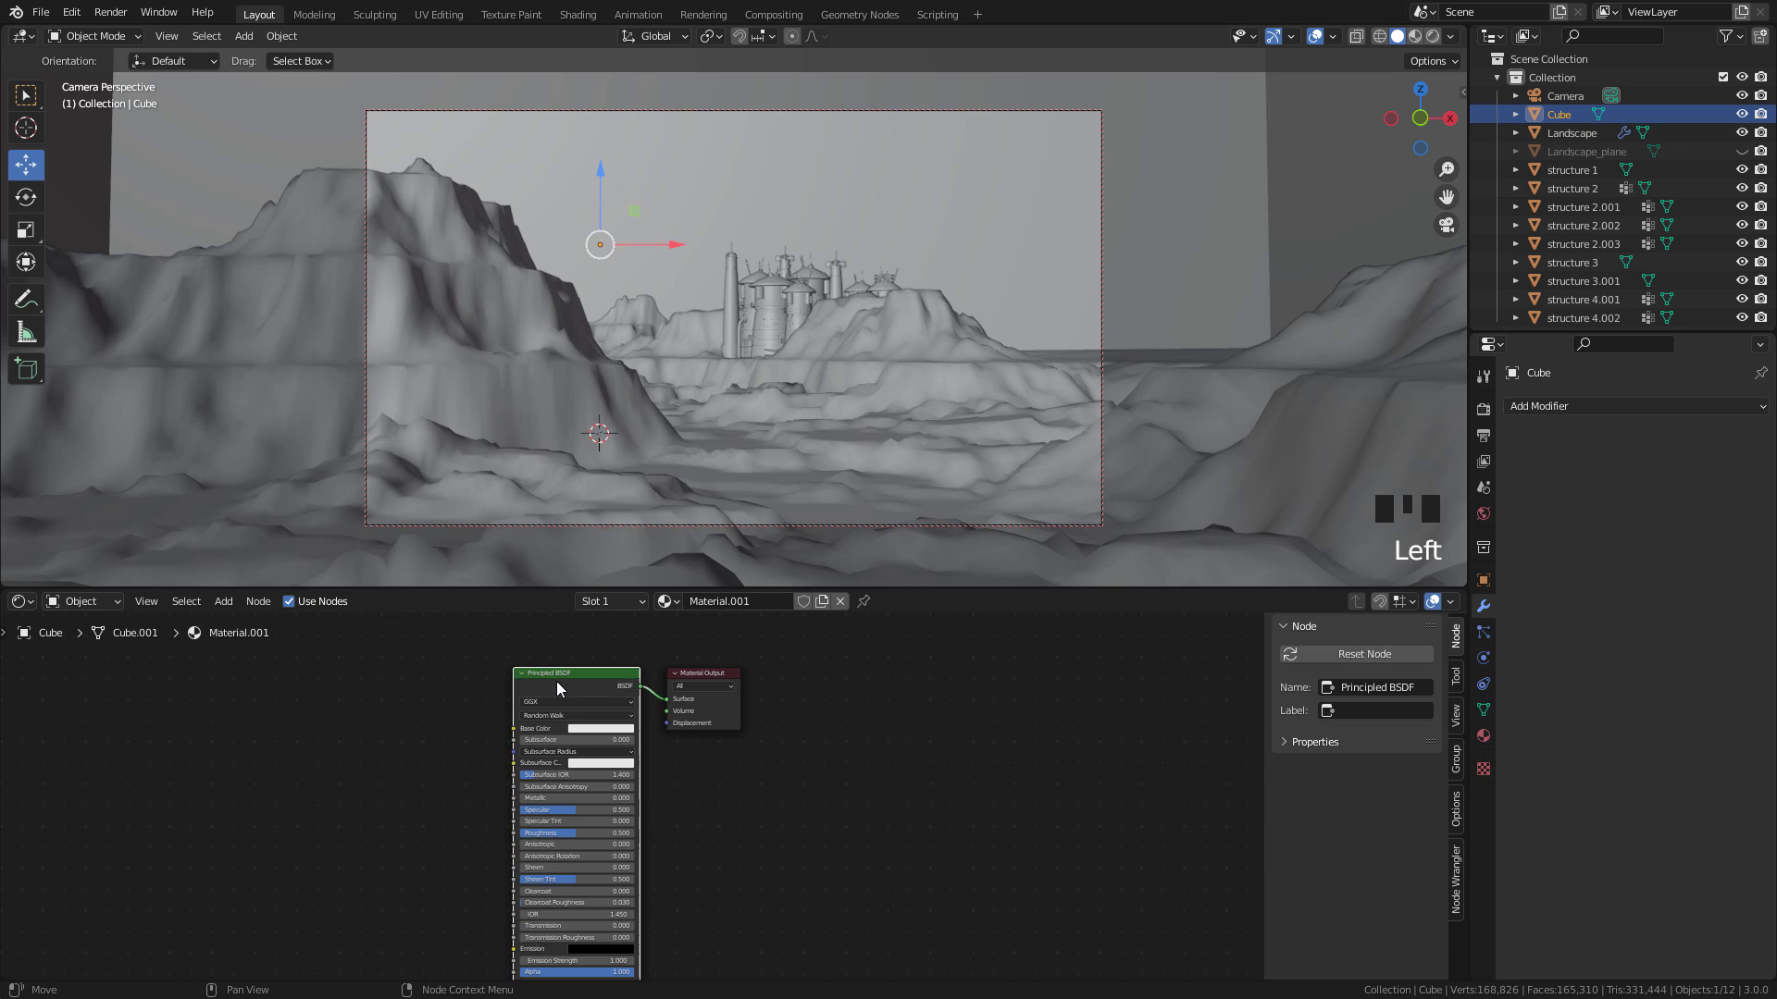
{"action": "key", "text": "x"}
Add a Principled Volume shader and connect it to the Volume input of the cube's Material Output
{"action": "key", "text": "shift+a"}
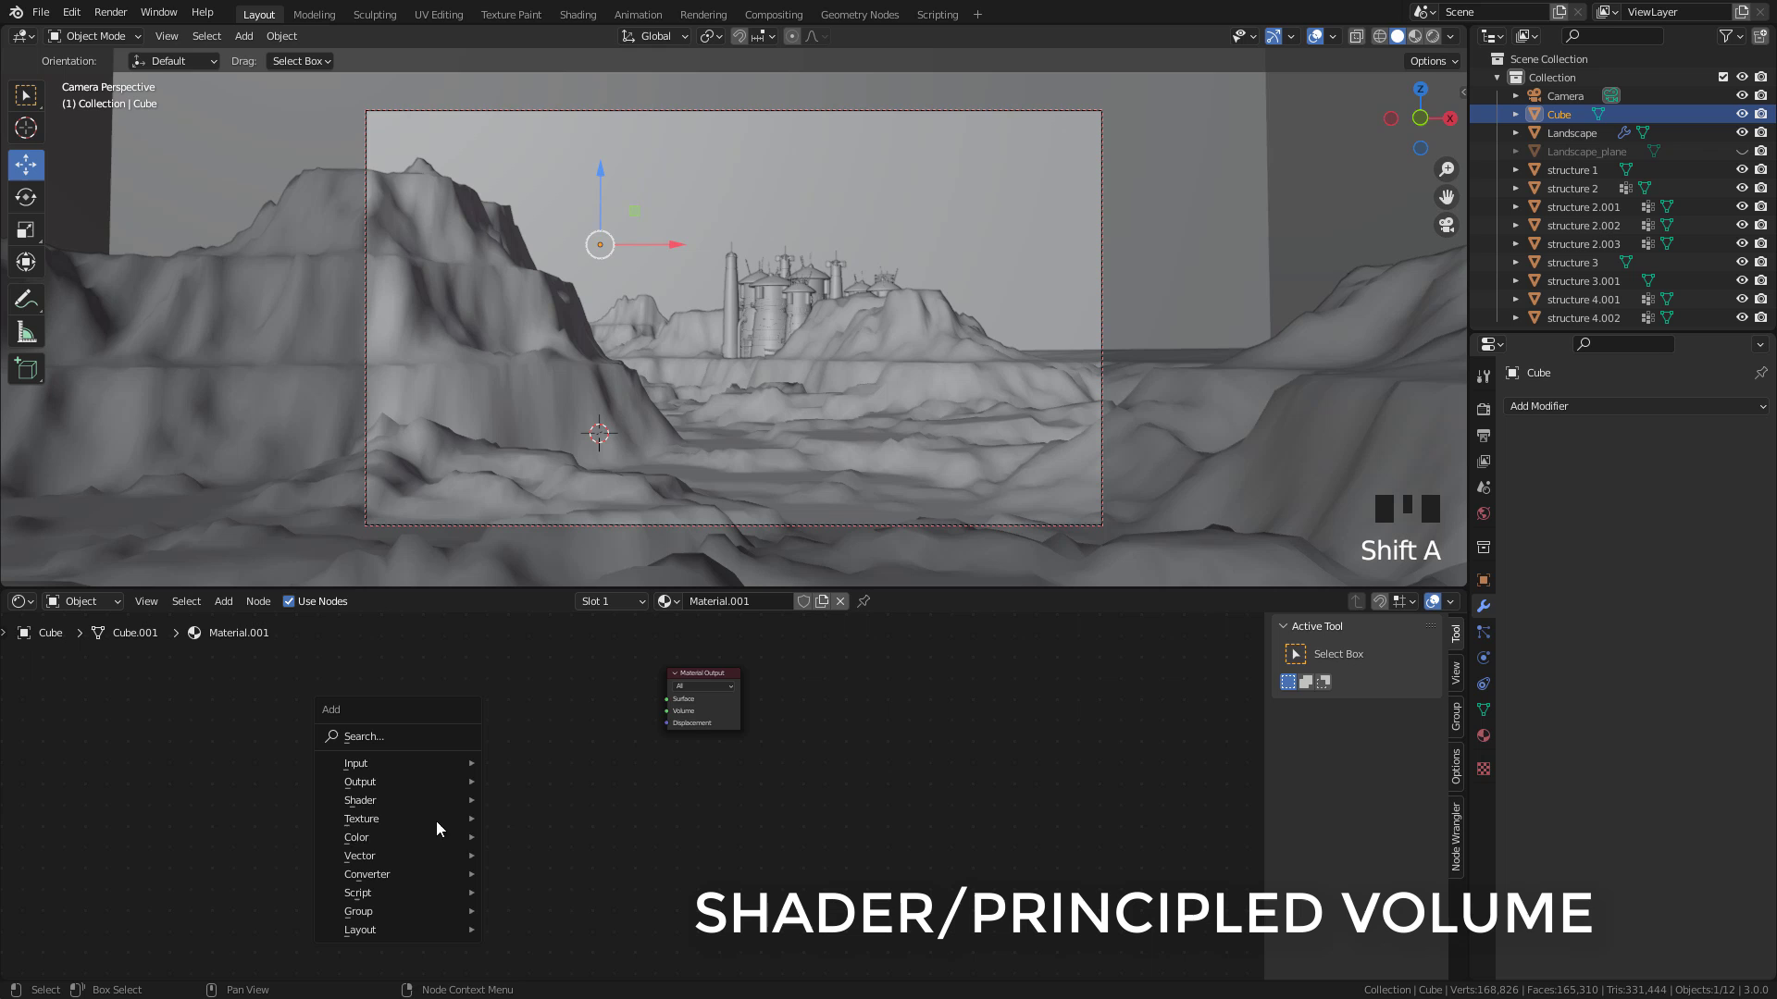
{"action": "mouse_move", "coordinate": [416, 835]}
{"action": "mouse_move", "coordinate": [397, 803]}
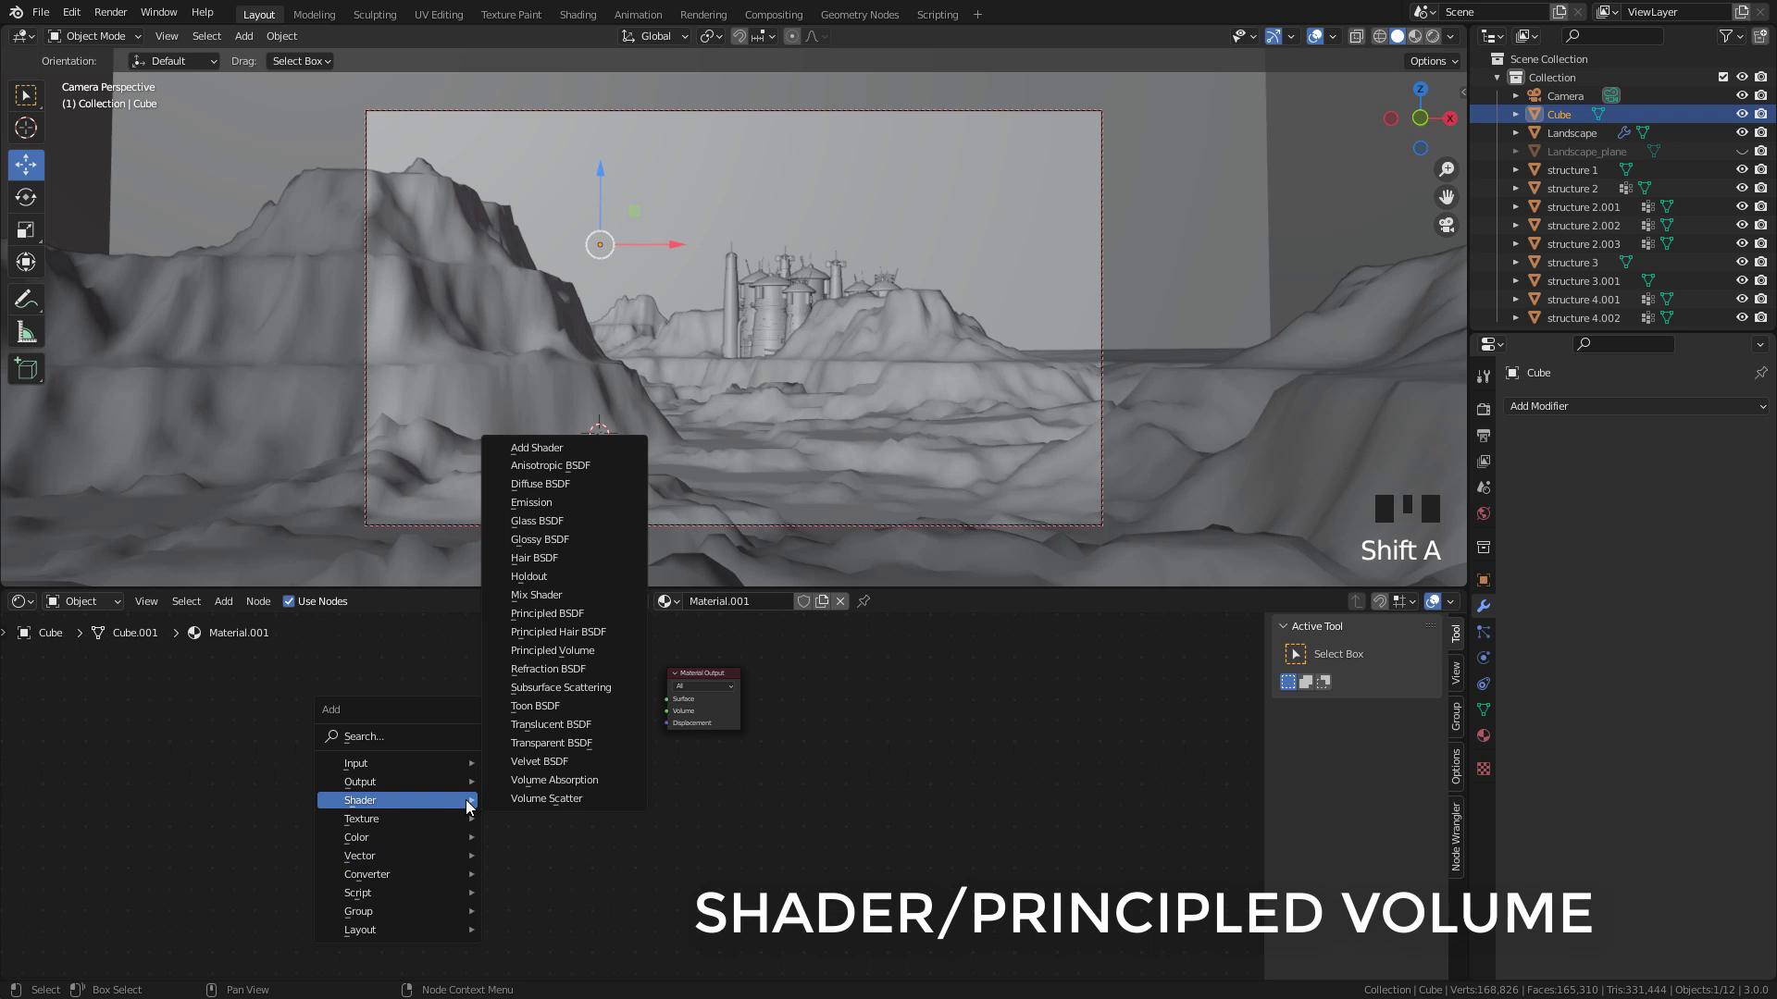
{"action": "left_click", "coordinate": [555, 651]}
{"action": "left_click", "coordinate": [426, 713]}
{"action": "left_click_drag", "start_coordinate": [578, 730], "coordinate": [664, 729]}
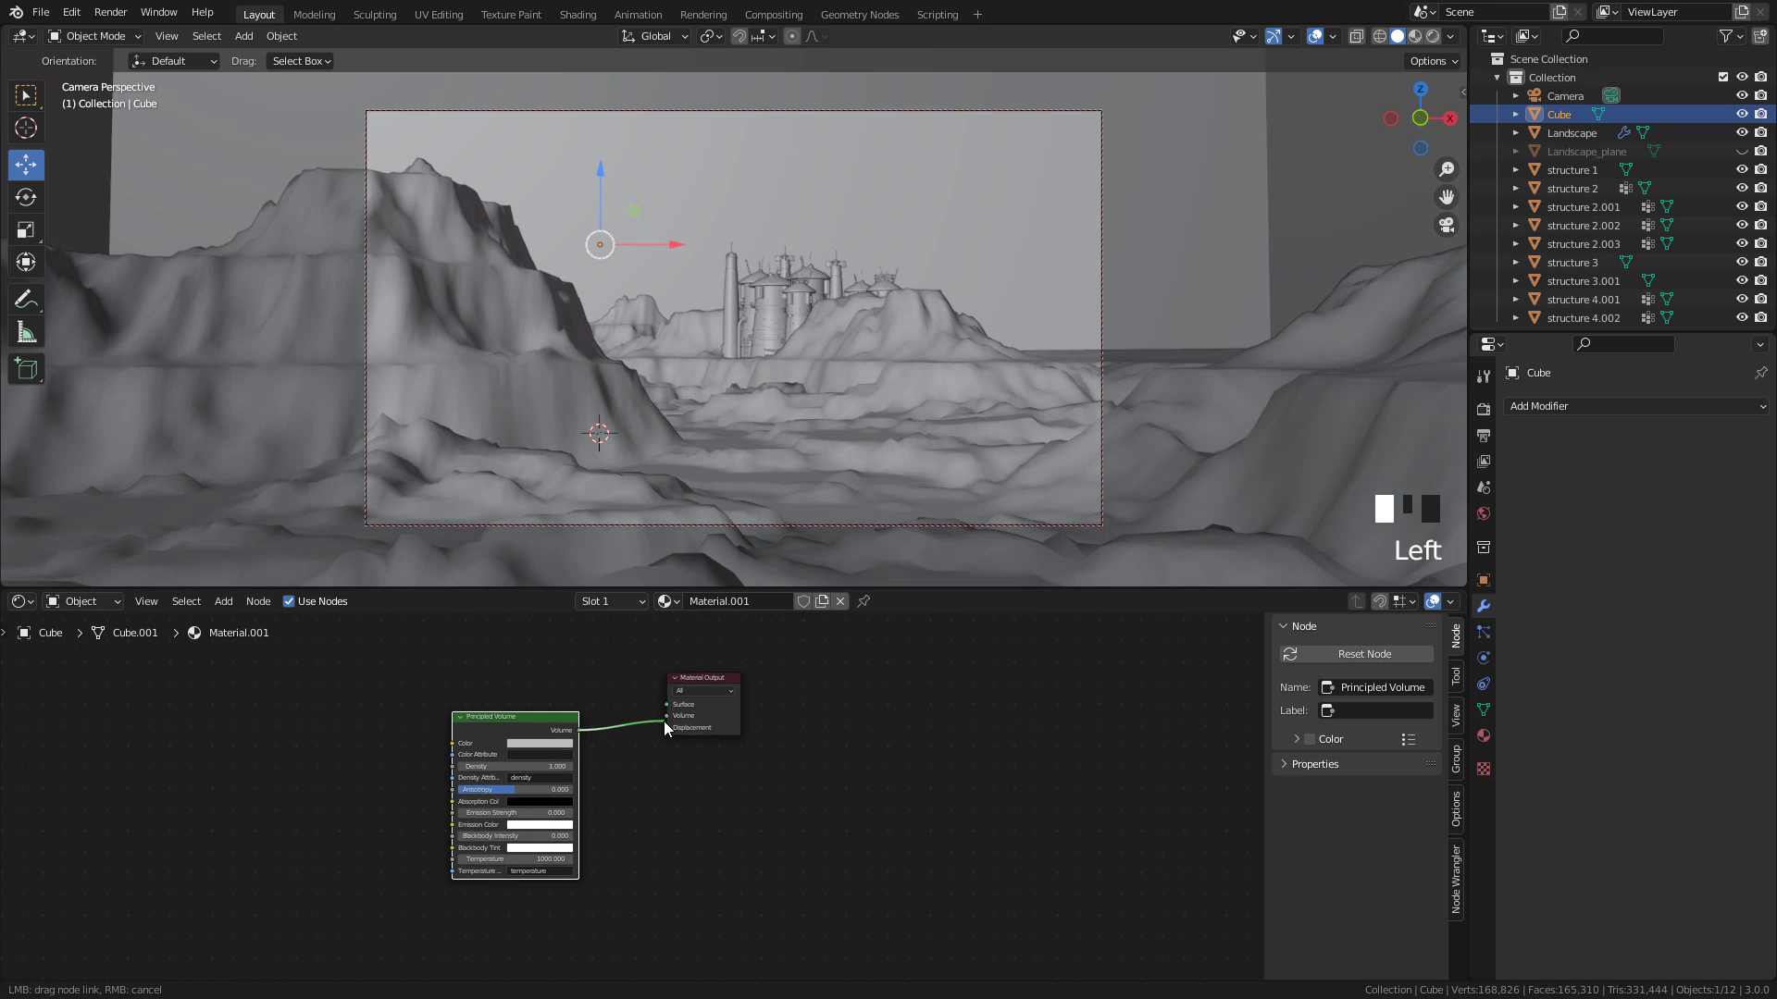
Preview the scene in rendered shading and adjust the density of the cube's Principled Volume
{"action": "left_click", "coordinate": [1433, 36]}
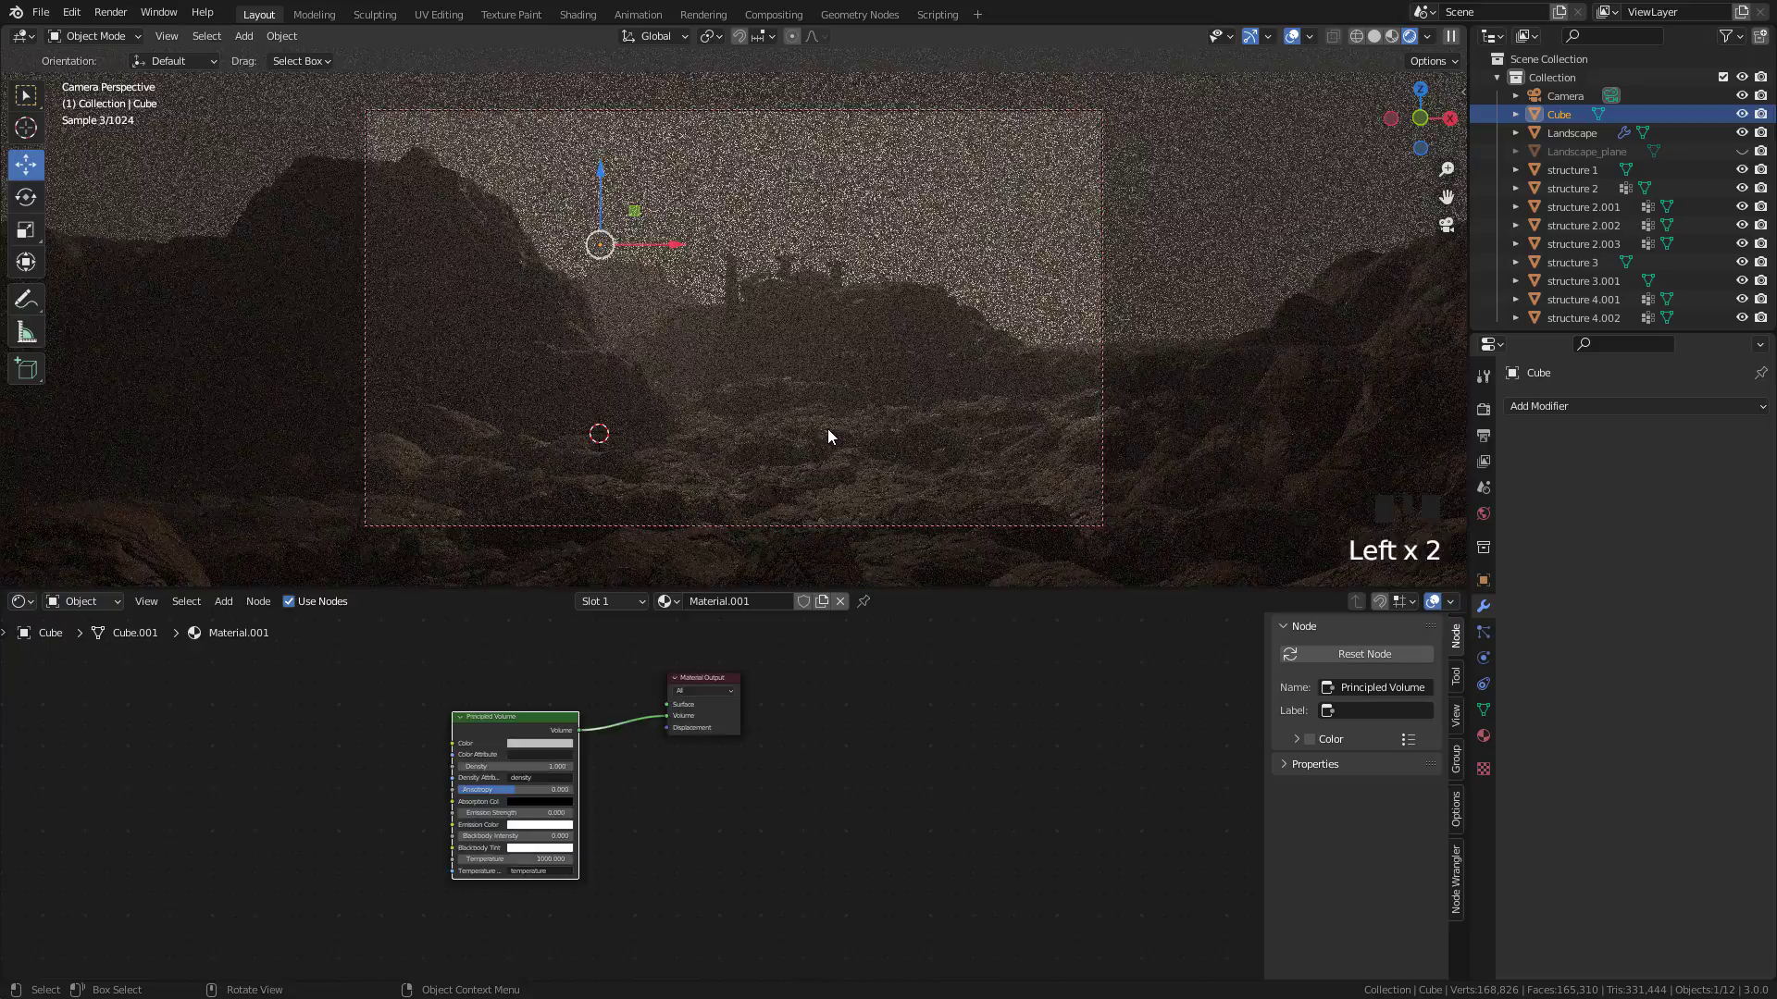
{"action": "scroll", "coordinate": [441, 786], "scroll_direction": "up", "scroll_amount": 4}
{"action": "left_click_drag", "start_coordinate": [718, 742], "coordinate": [673, 741]}
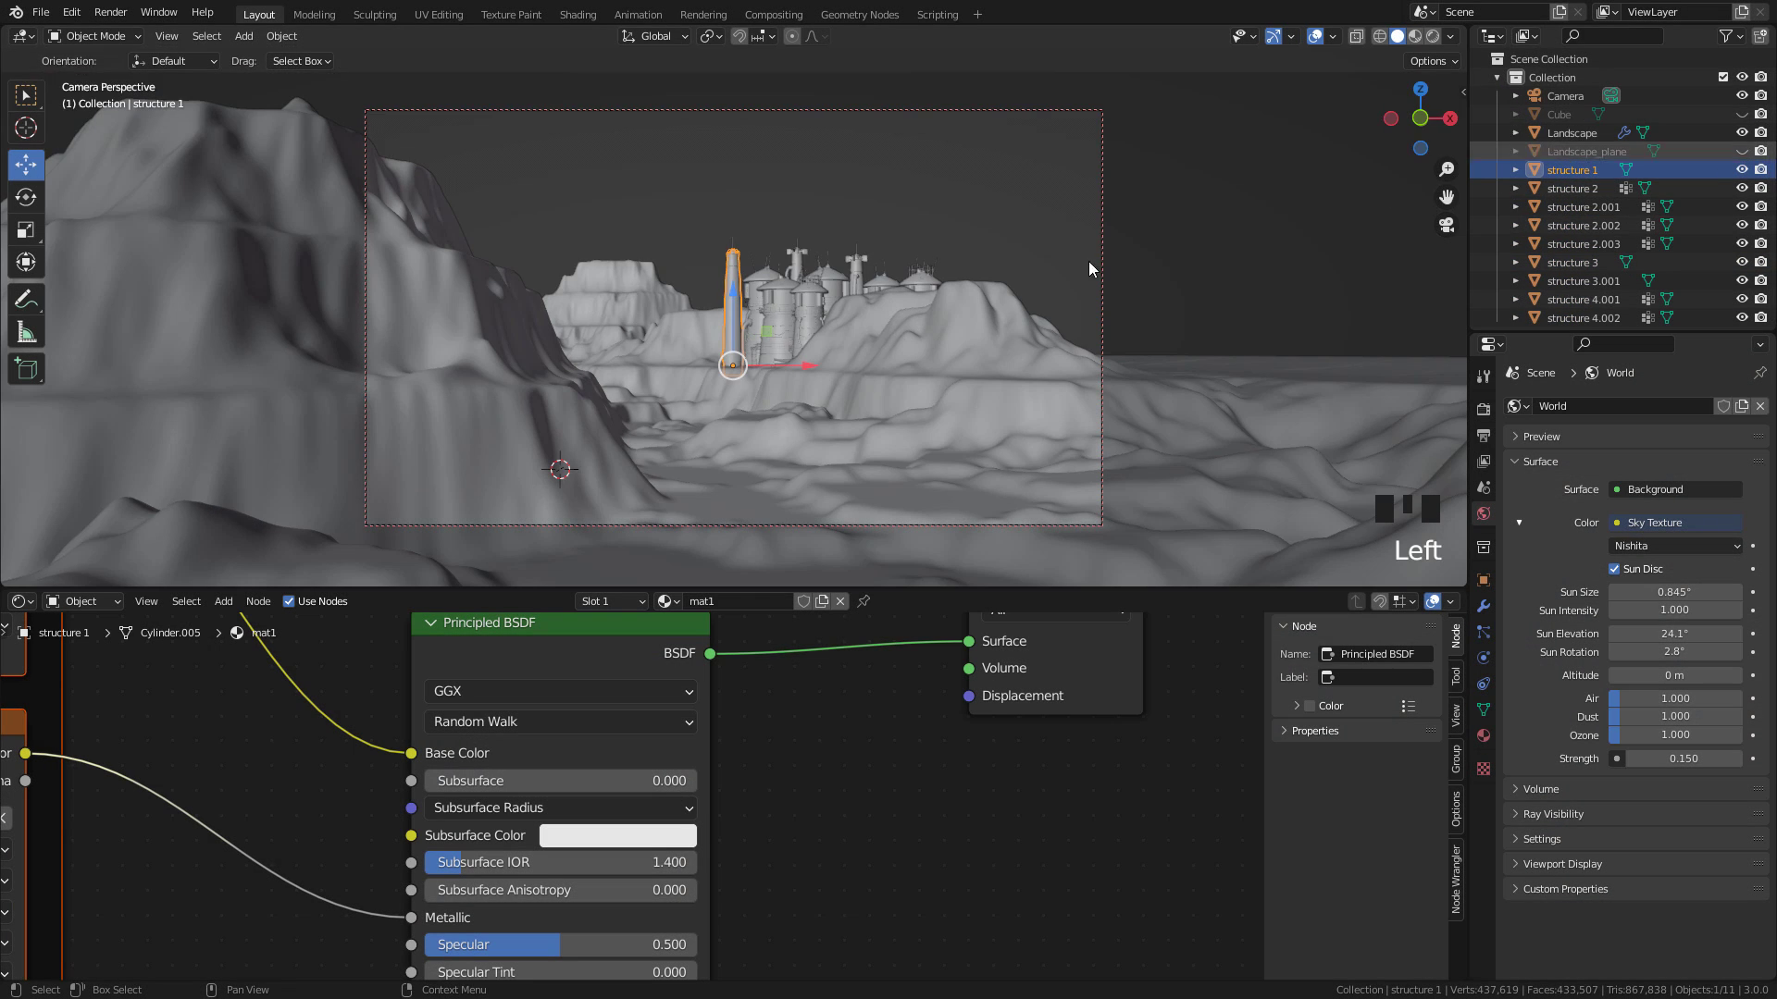
Unhide all objects, hide the fog cube again and select Landscape_plane as the water surface
{"action": "key", "text": "alt+h"}
{"action": "left_click", "coordinate": [735, 418]}
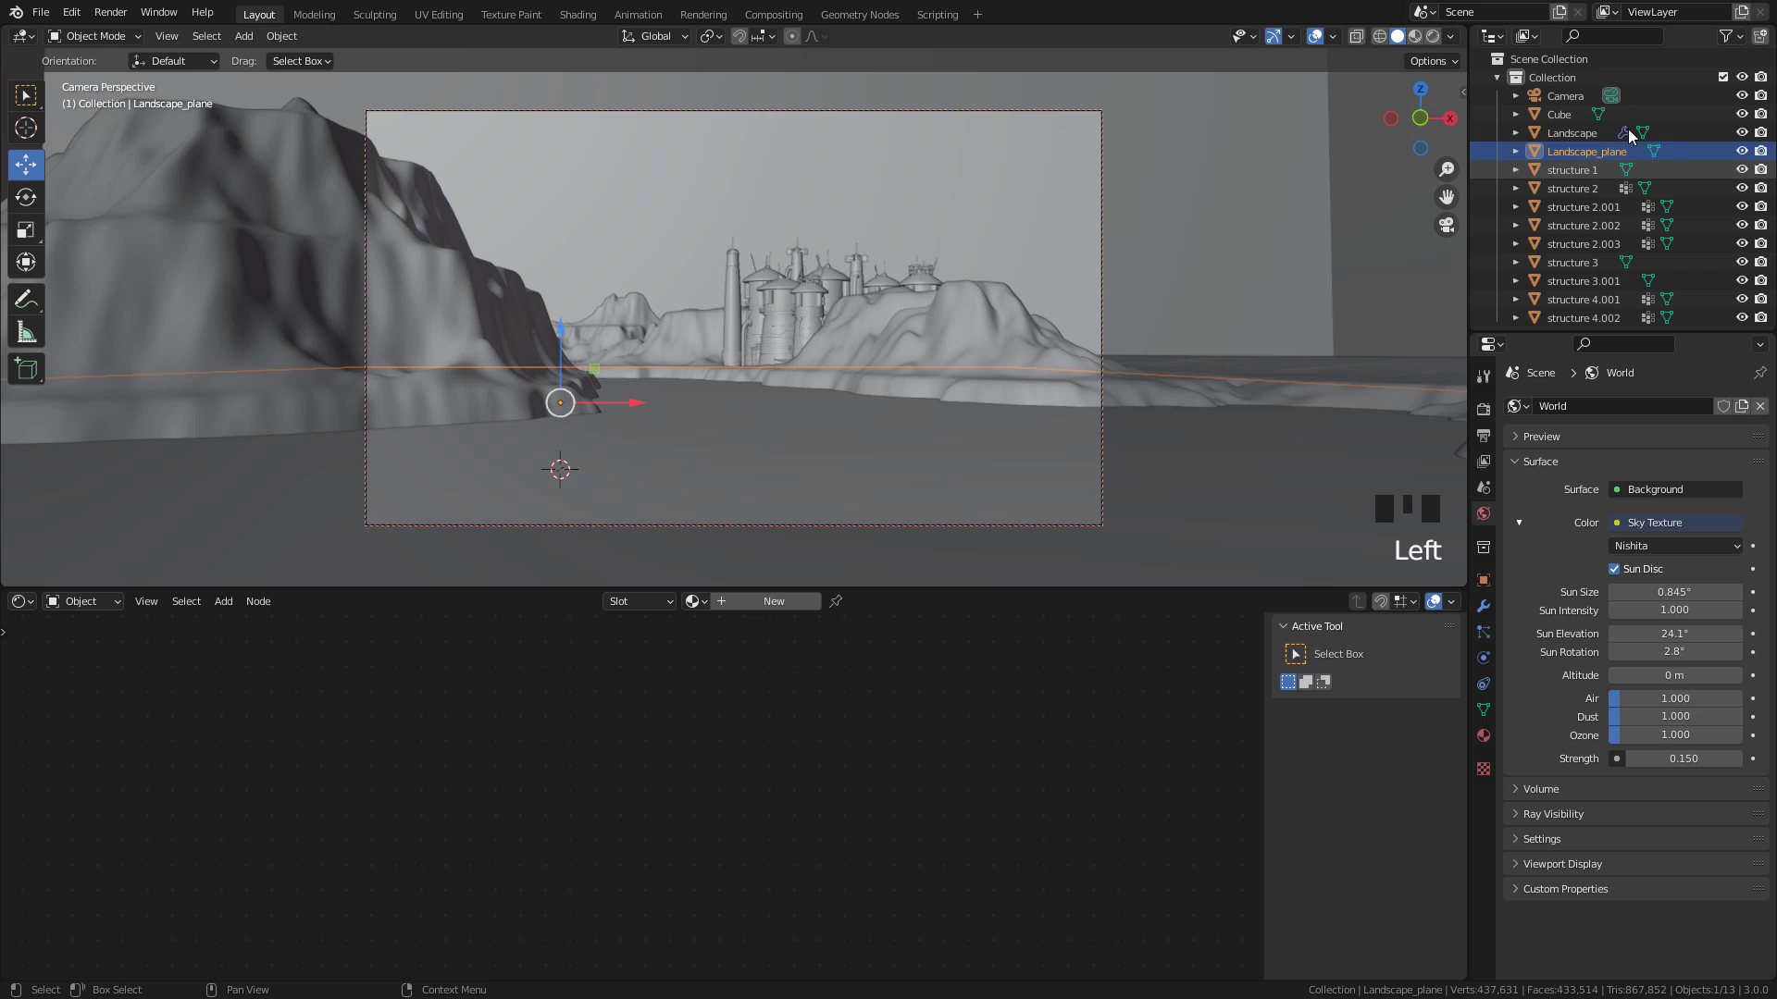
{"action": "left_click", "coordinate": [1559, 119]}
{"action": "left_click", "coordinate": [1740, 114]}
{"action": "left_click", "coordinate": [742, 407]}
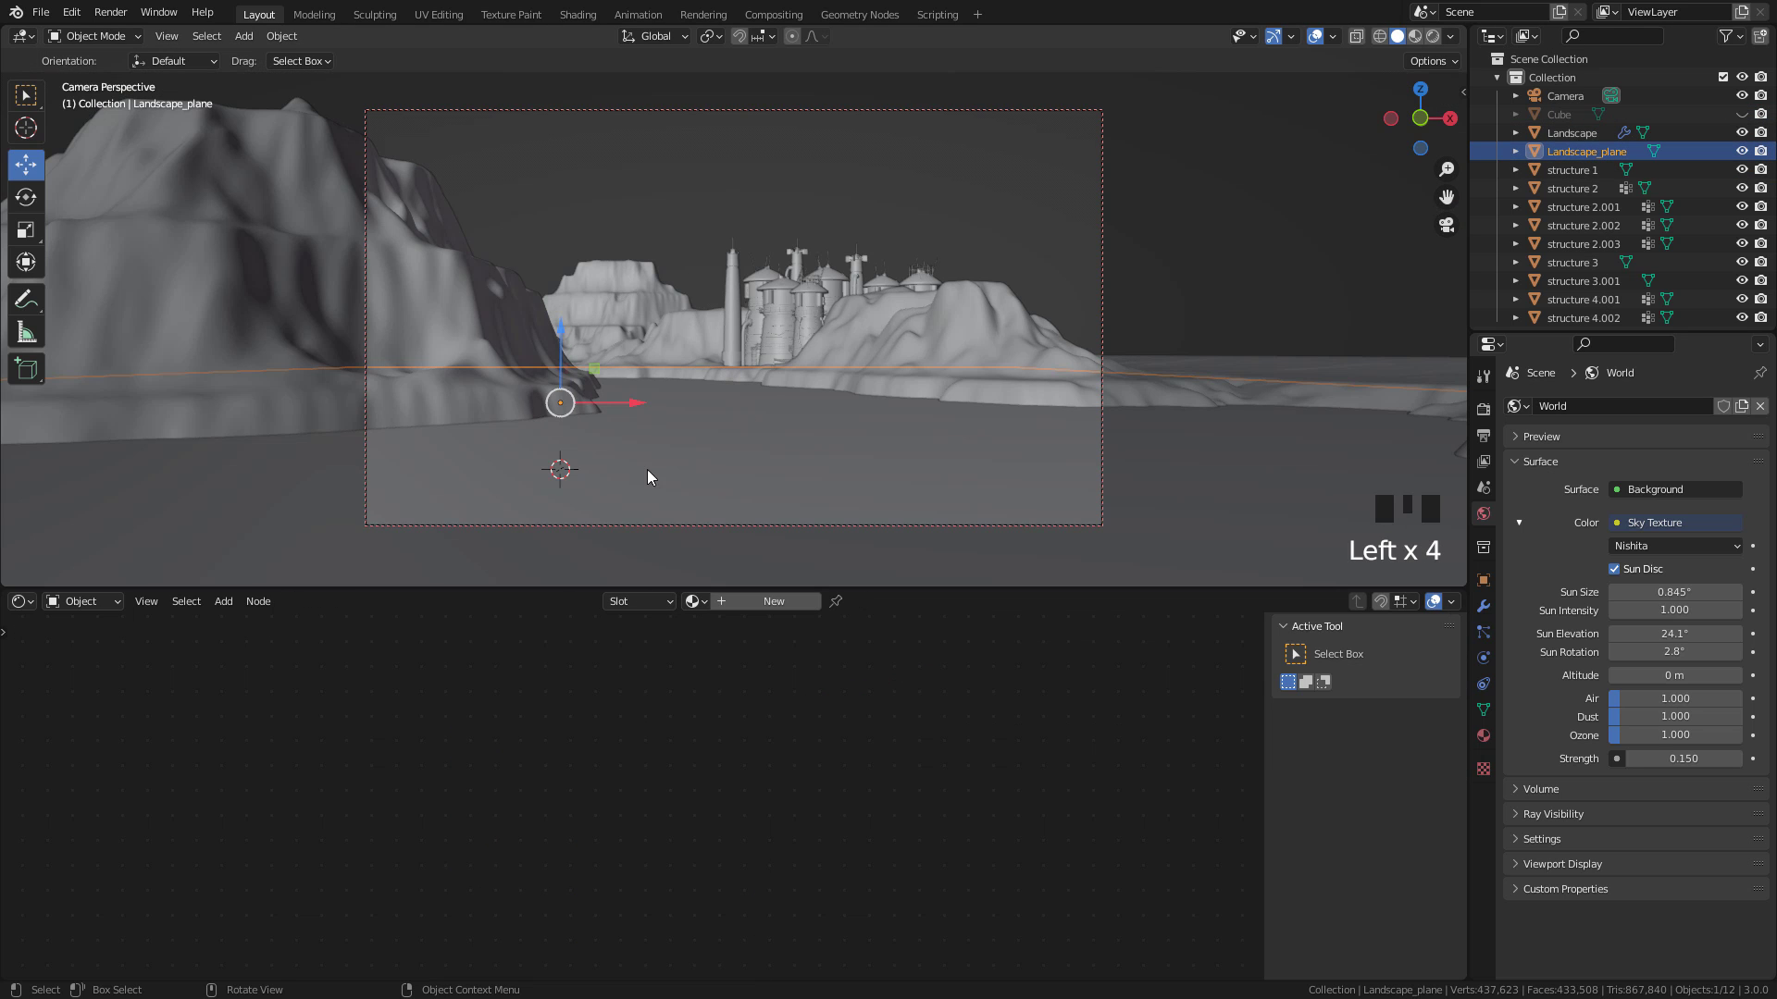
Create a new material for Landscape_plane and show the viewport in Material Preview shading
{"action": "left_click", "coordinate": [747, 600]}
{"action": "left_click", "coordinate": [764, 726]}
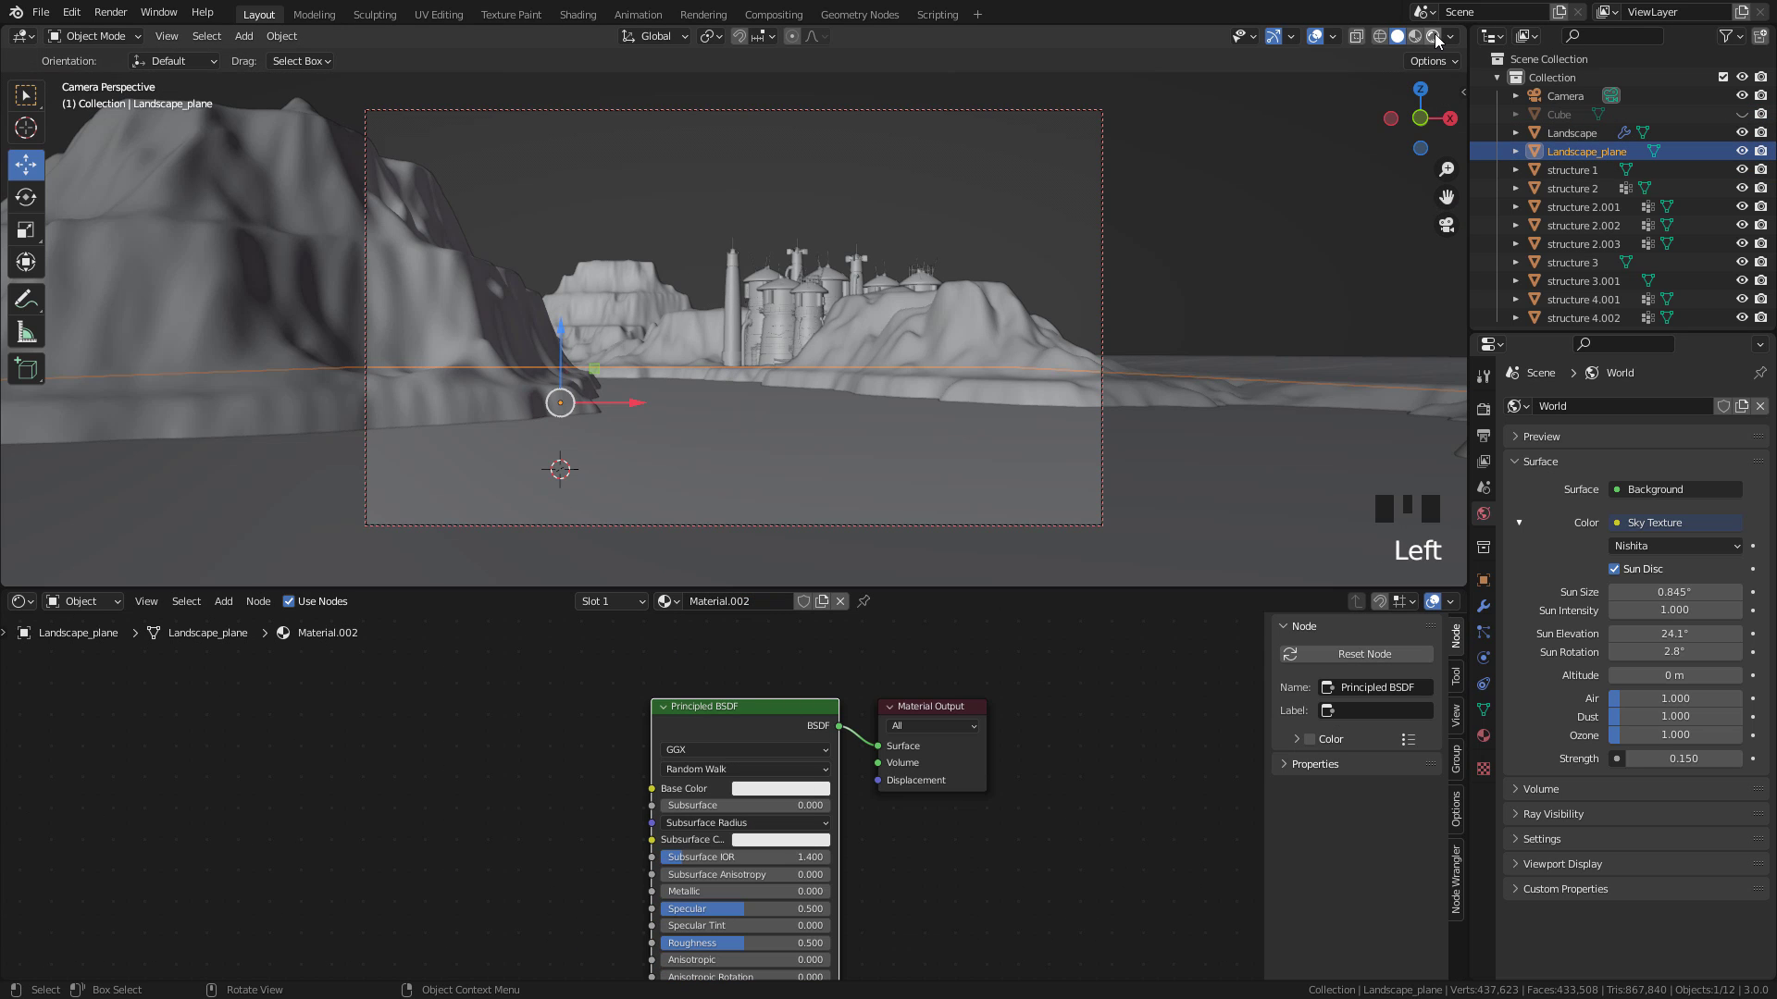
{"action": "left_click", "coordinate": [1416, 36]}
{"action": "left_click", "coordinate": [799, 474]}
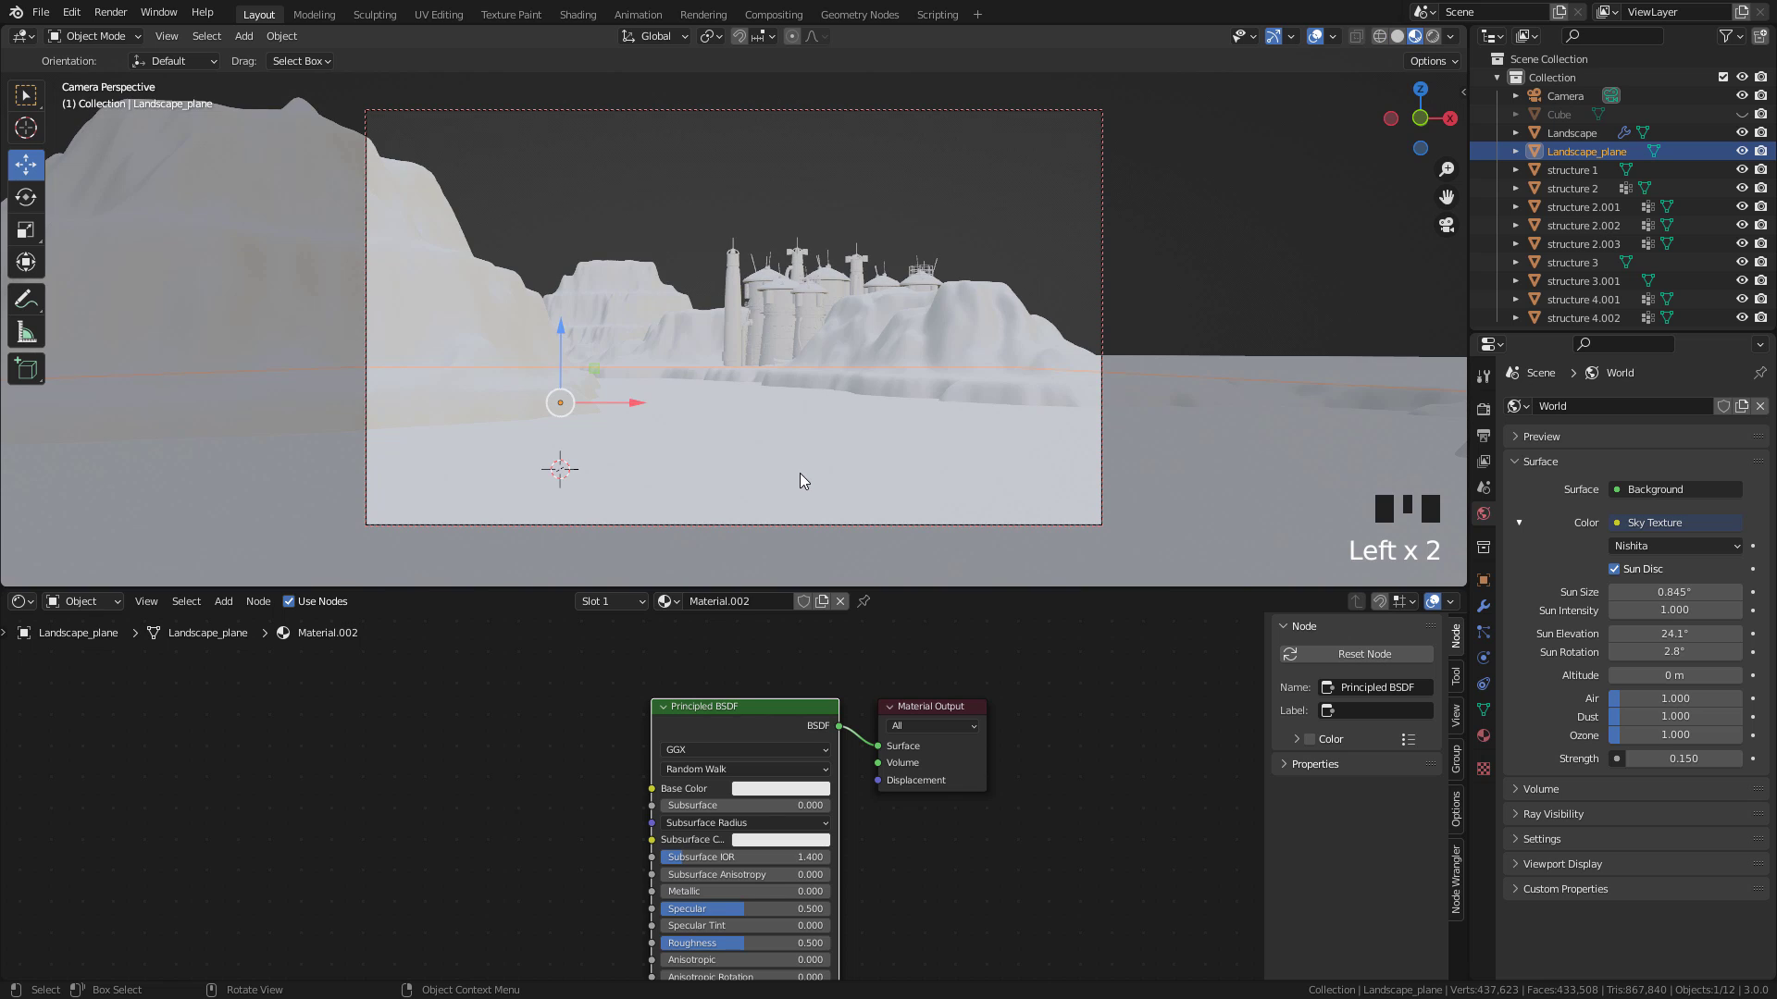
Make the Principled BSDF base color of the water material black and lower its roughness to 0
{"action": "left_click", "coordinate": [771, 787]}
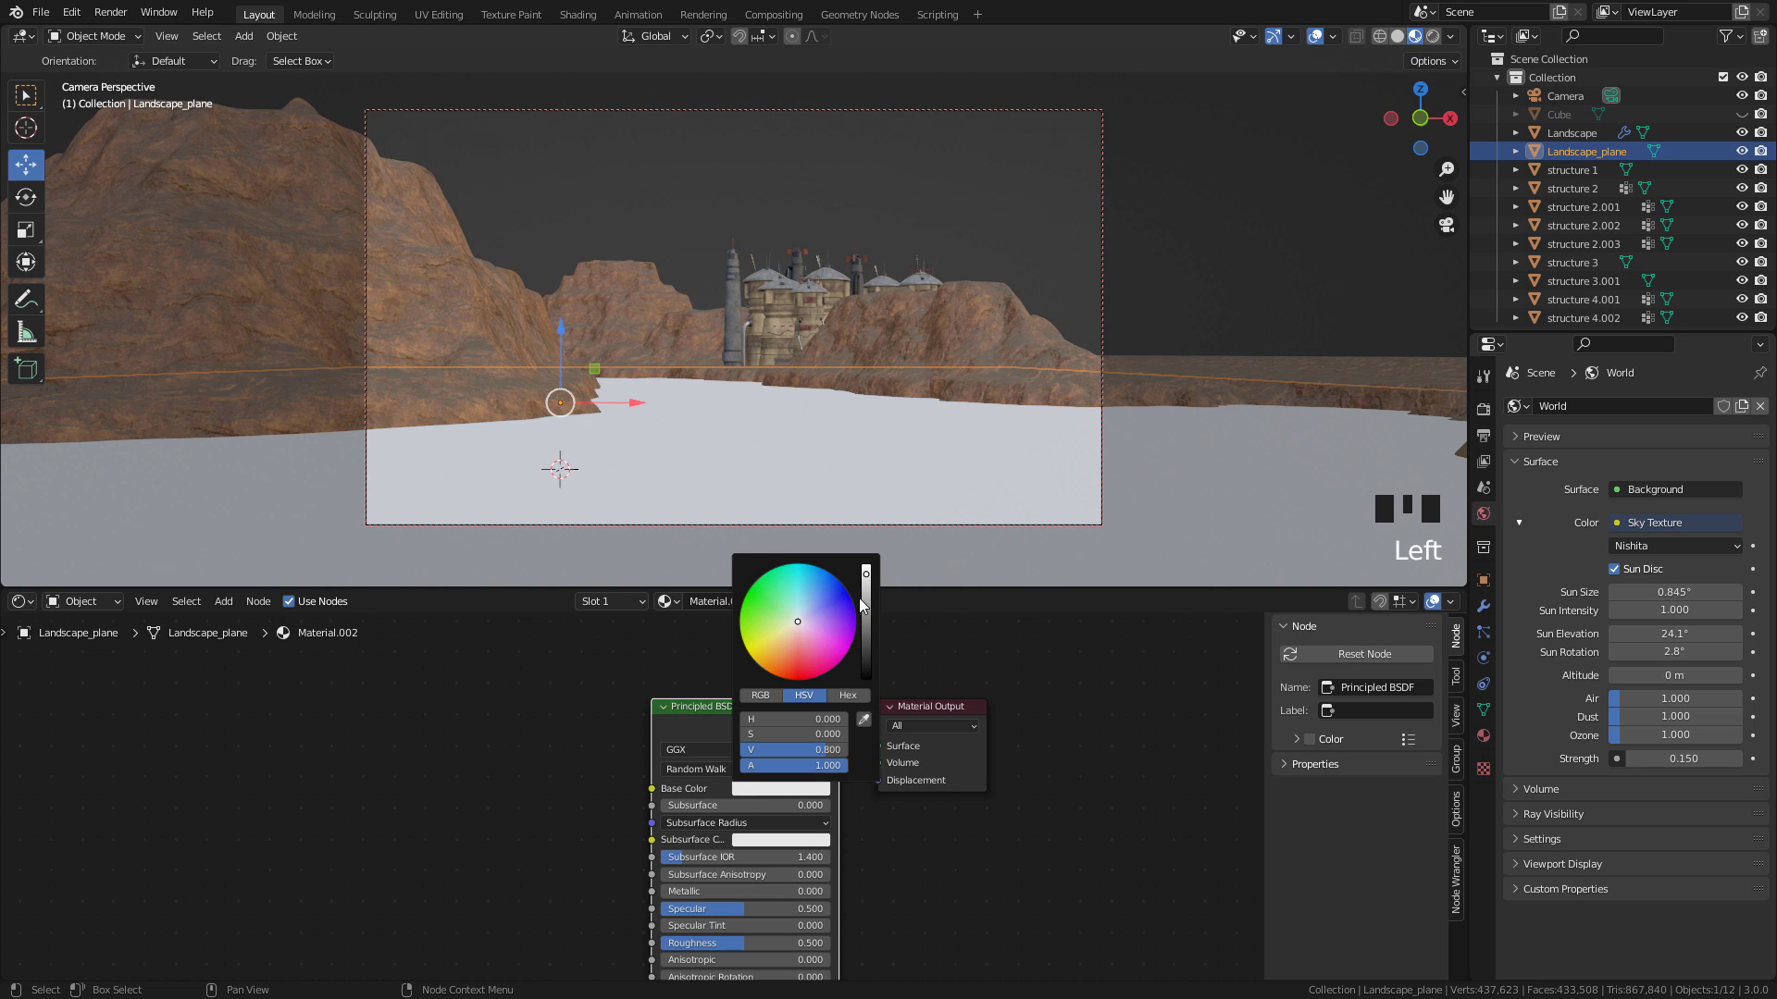
{"action": "left_click_drag", "start_coordinate": [866, 606], "coordinate": [867, 679]}
{"action": "middle_click_drag", "start_coordinate": [744, 943], "coordinate": [755, 869]}
{"action": "left_click_drag", "start_coordinate": [755, 868], "coordinate": [676, 869]}
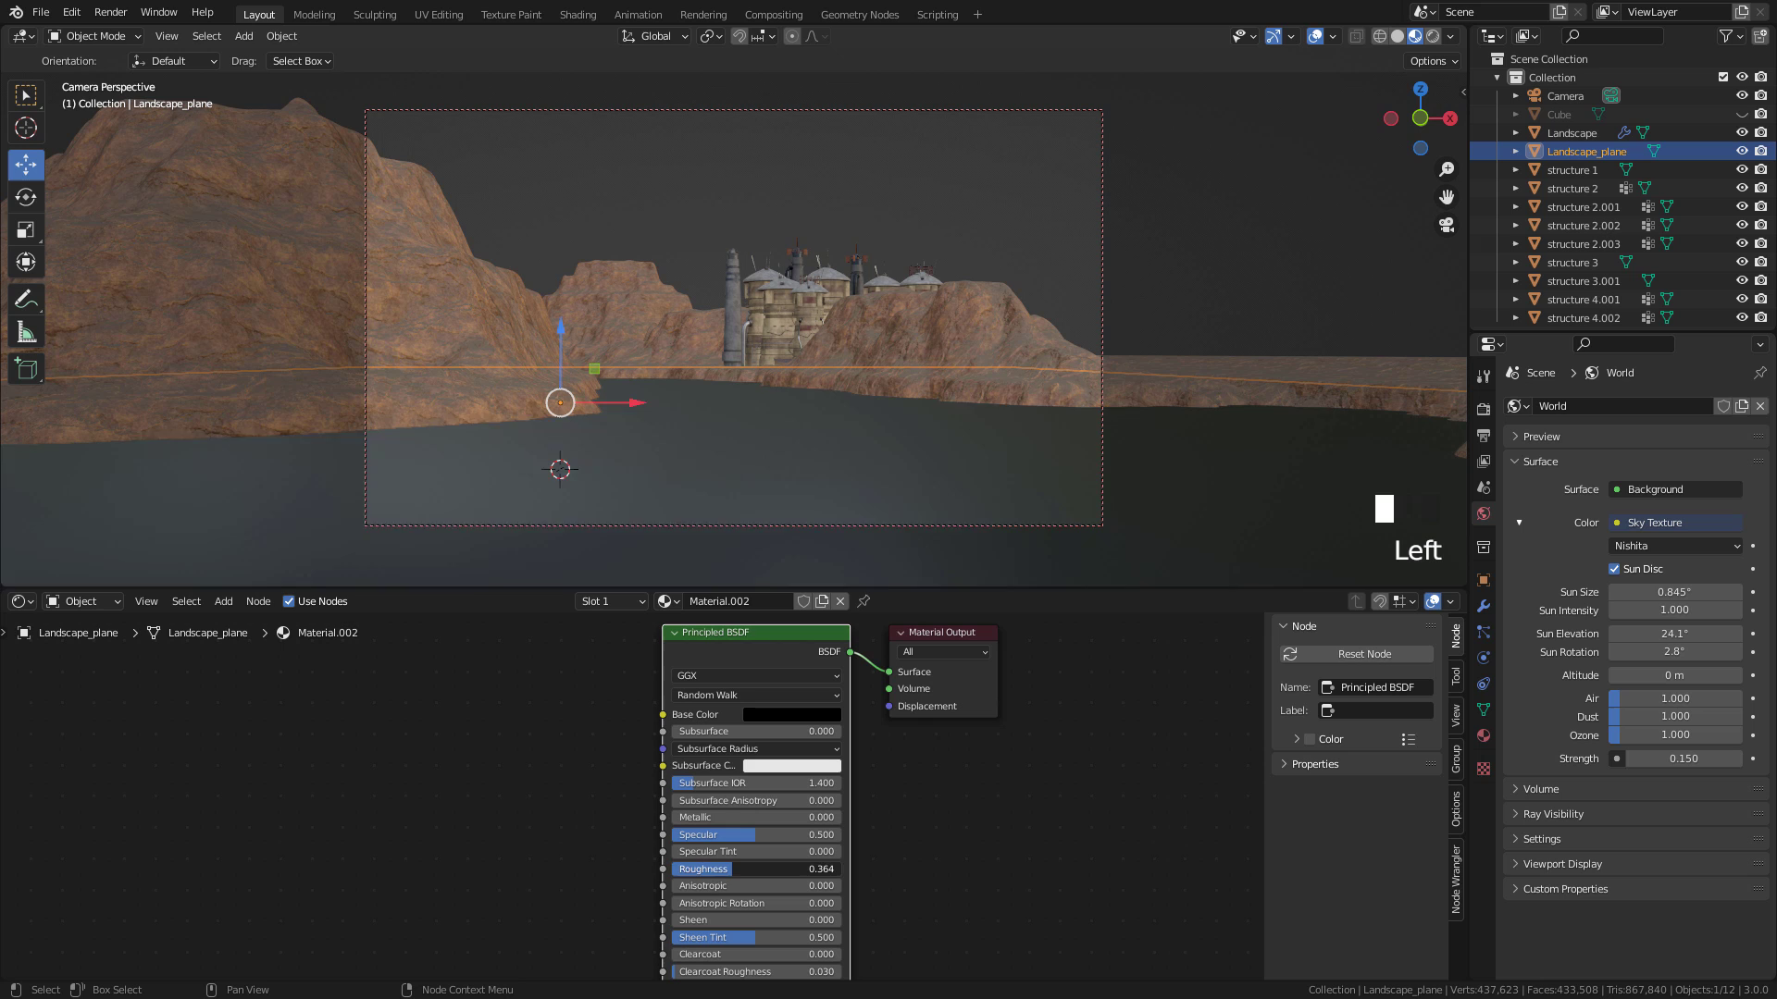
Add a Musgrave Texture node and connect its Height output to the Principled BSDF's Normal input
{"action": "middle_click_drag", "start_coordinate": [903, 862], "coordinate": [960, 705]}
{"action": "middle_click_drag", "start_coordinate": [941, 818], "coordinate": [963, 731]}
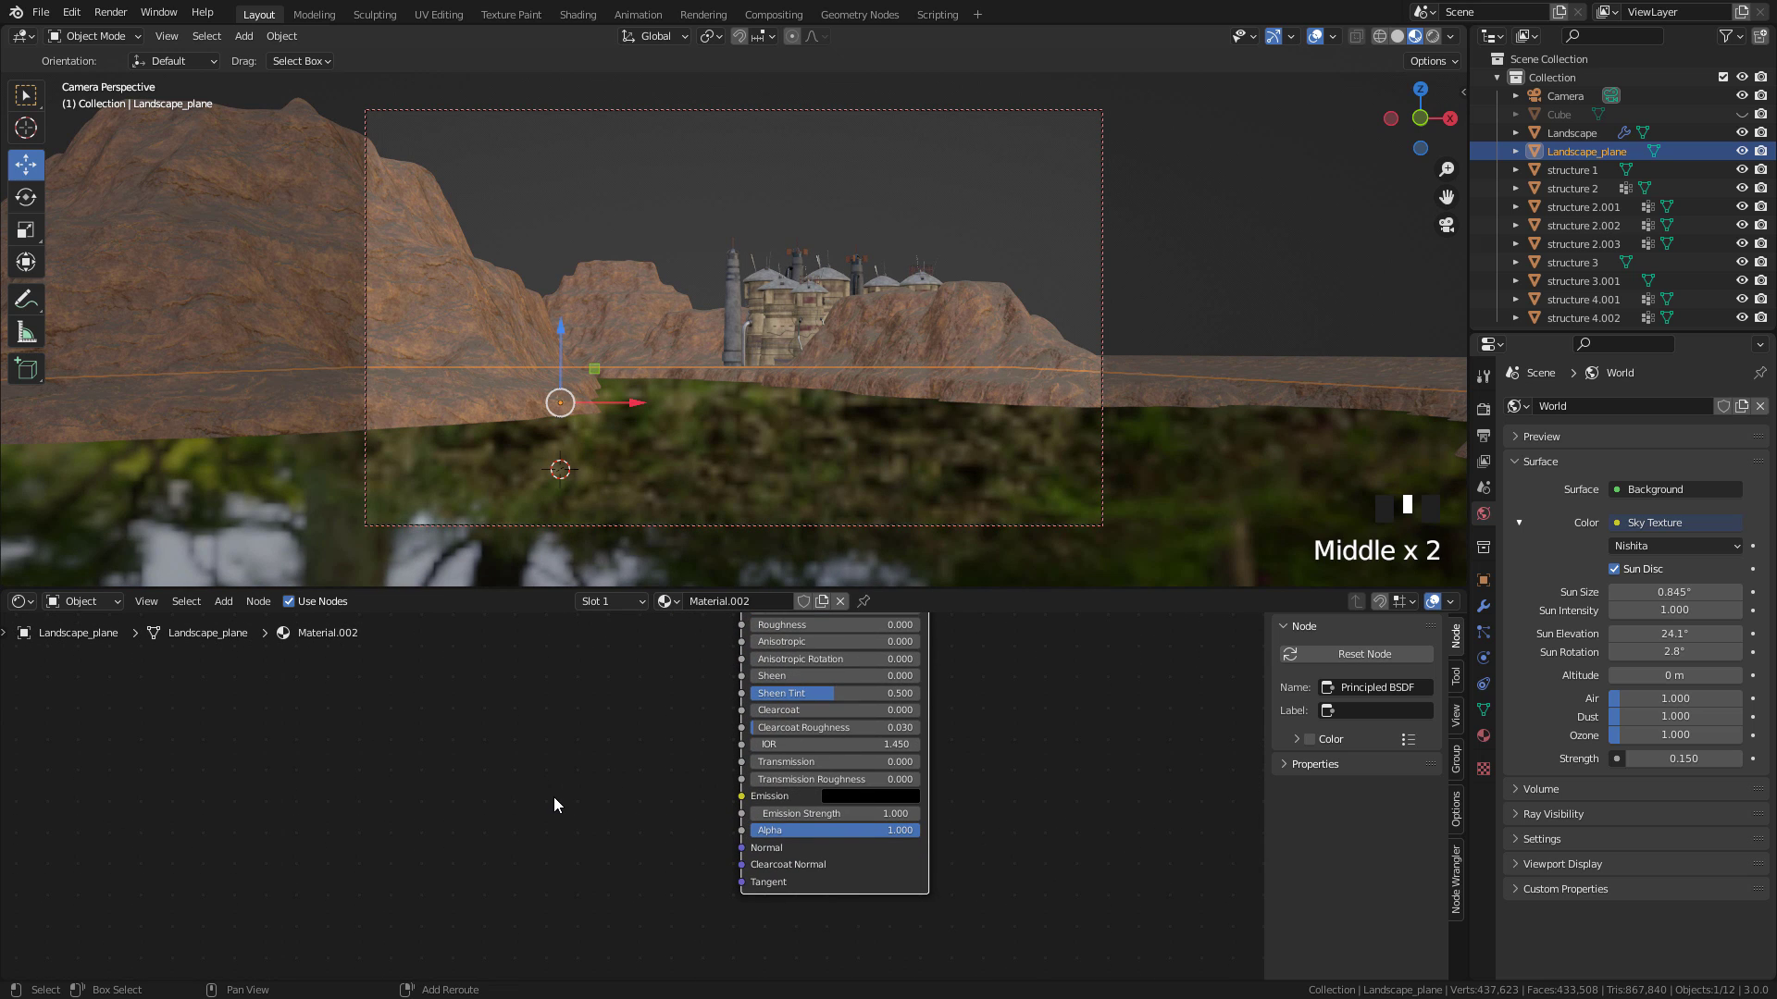
{"action": "key", "text": "shift+a"}
{"action": "mouse_move", "coordinate": [531, 864]}
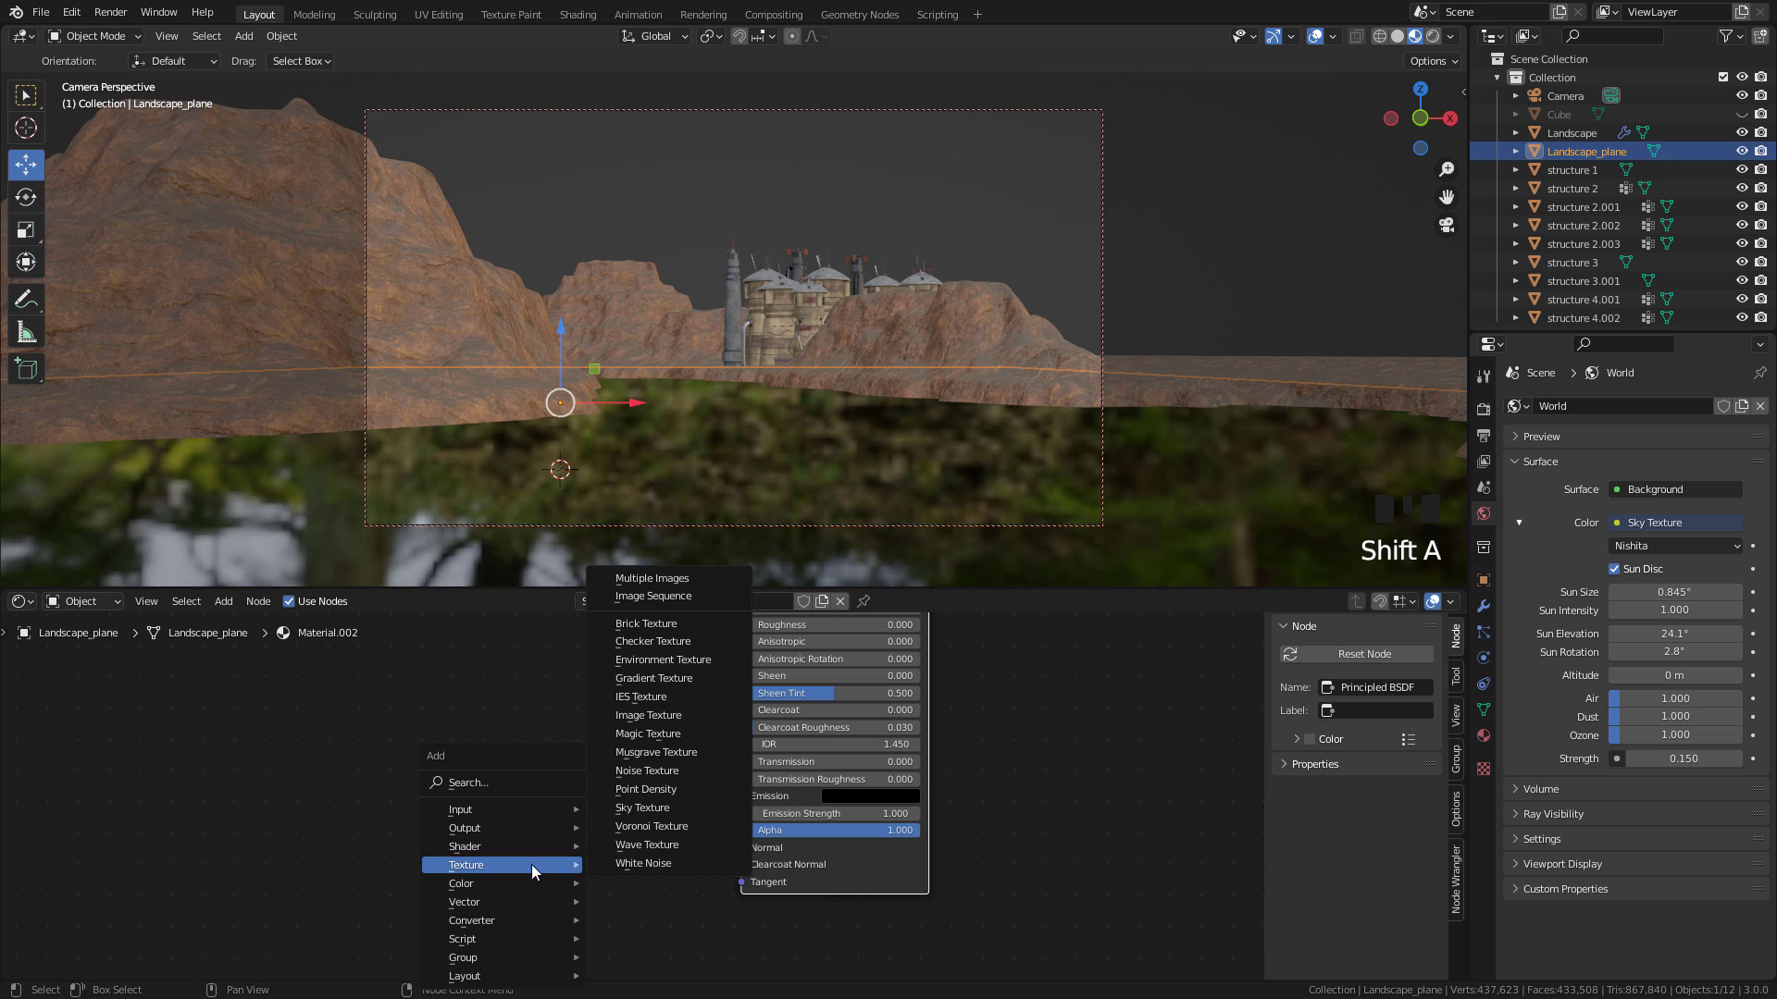
{"action": "left_click", "coordinate": [659, 754]}
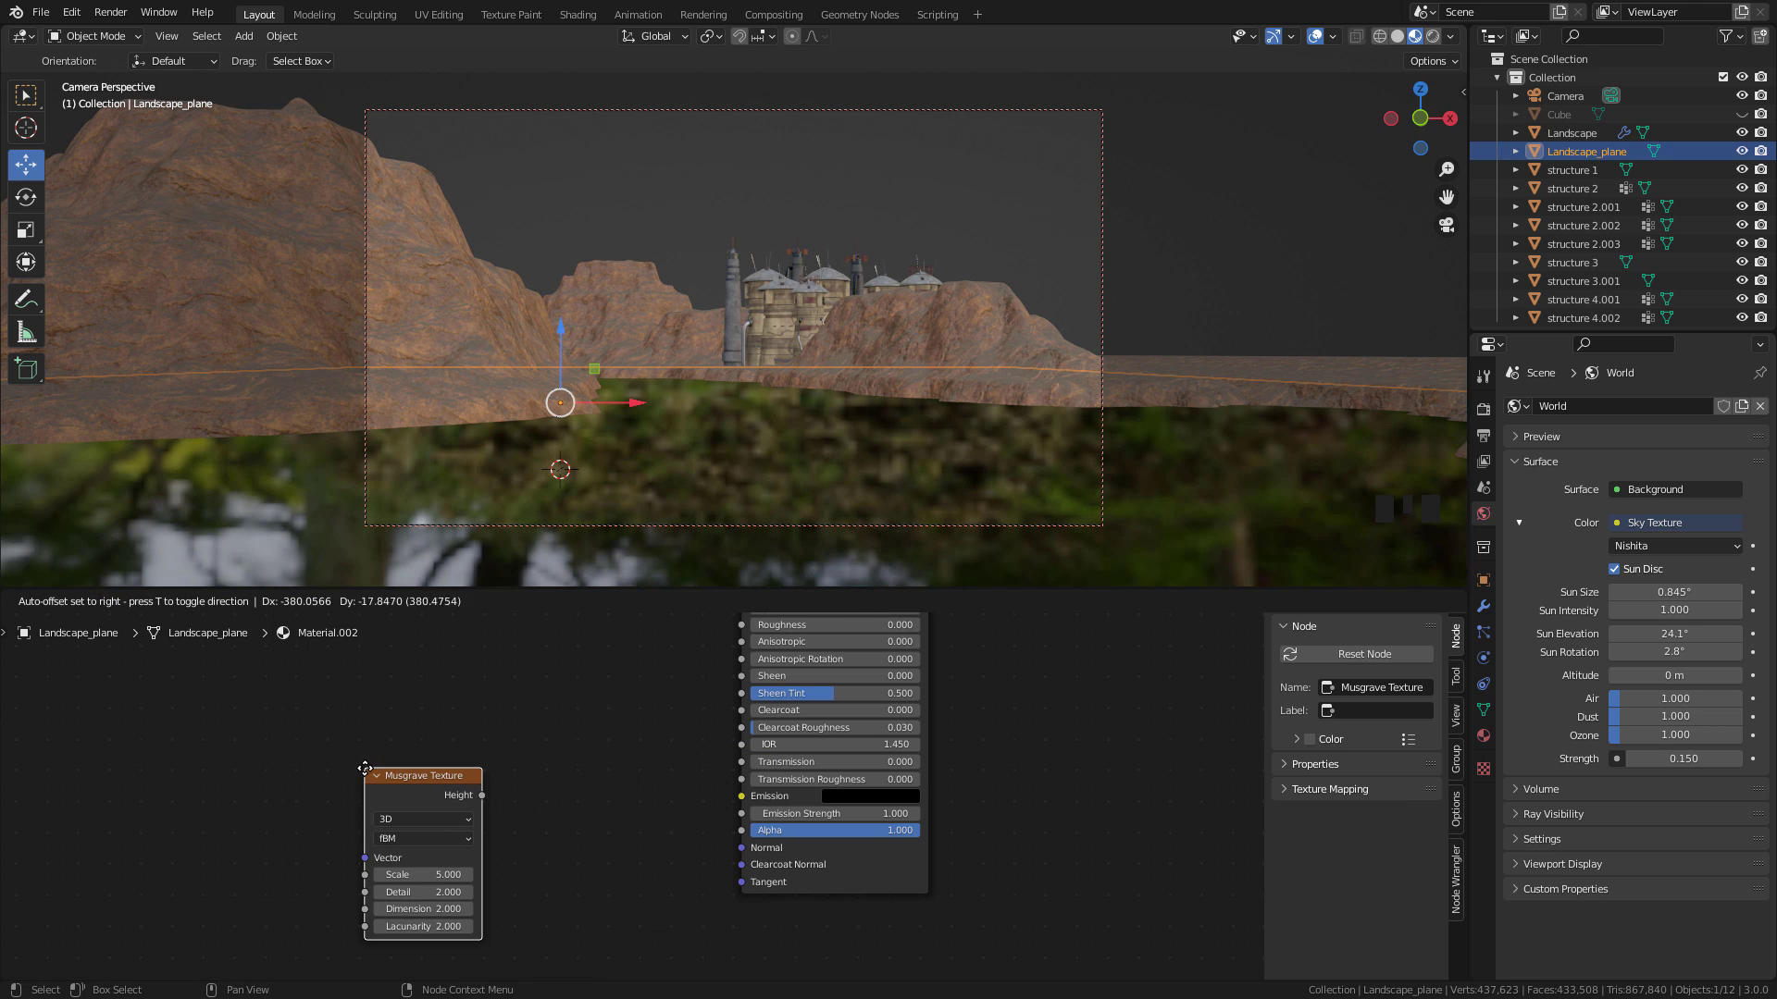
{"action": "left_click", "coordinate": [493, 797]}
{"action": "left_click_drag", "start_coordinate": [481, 796], "coordinate": [653, 723]}
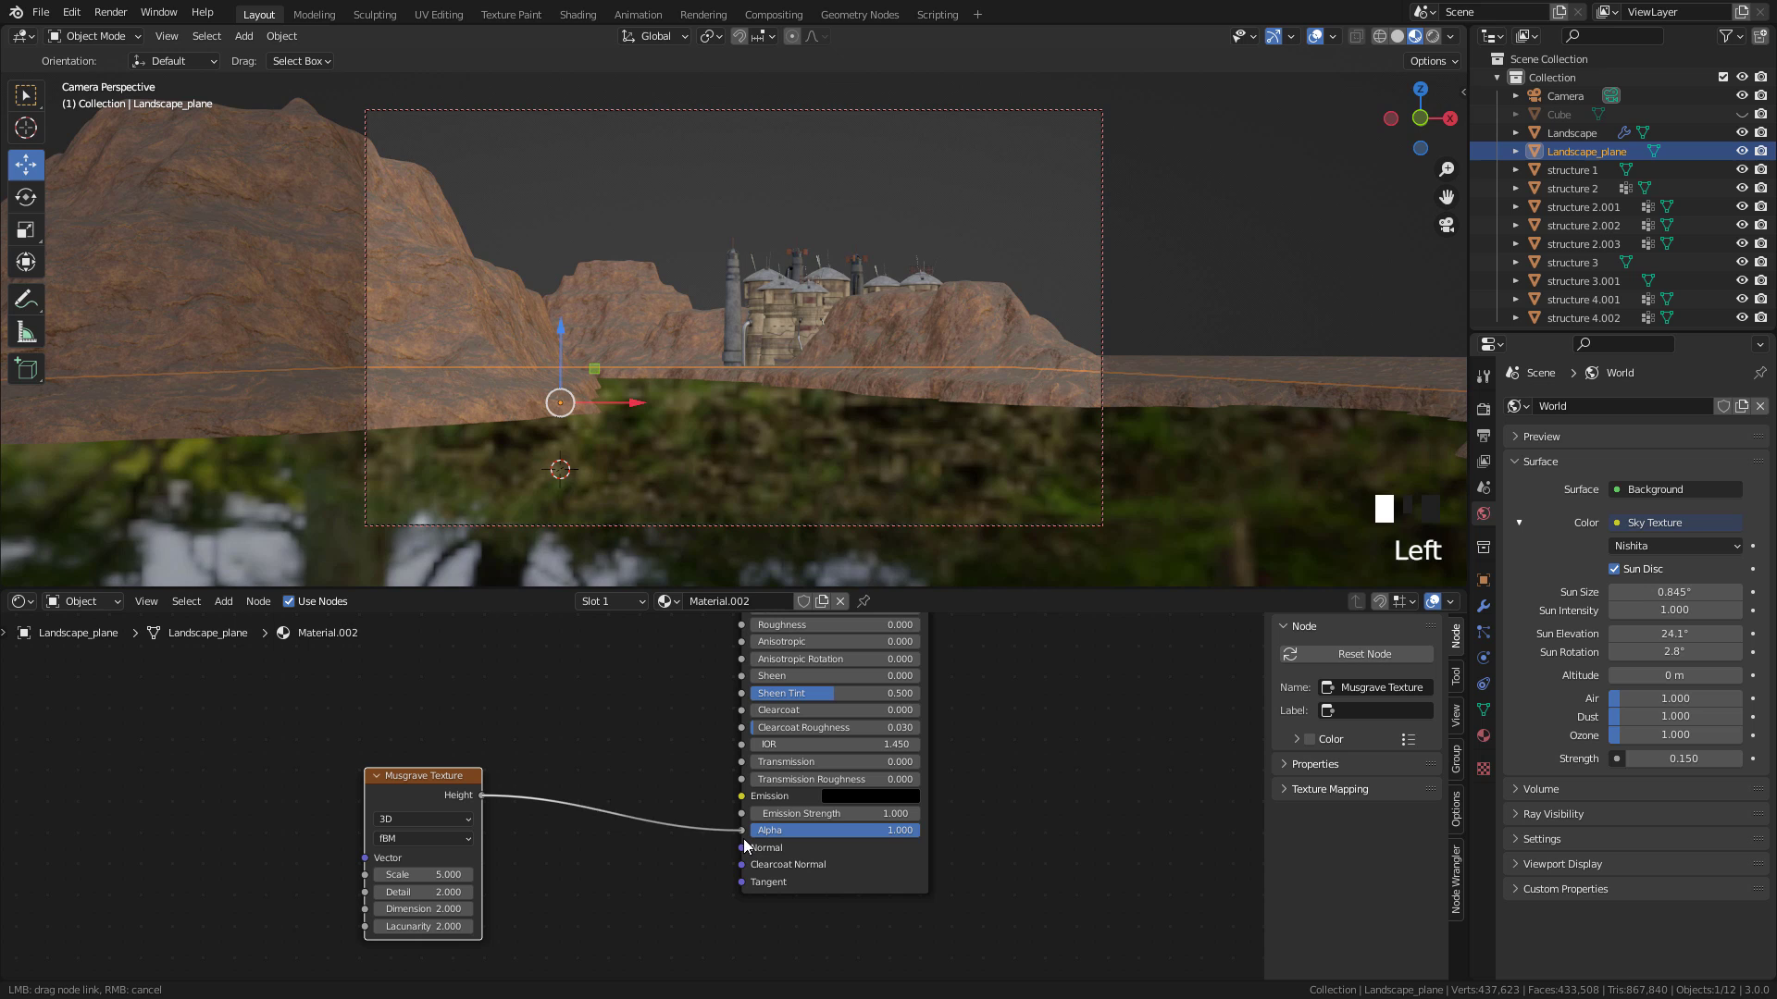
{"action": "left_click_drag", "start_coordinate": [746, 845], "coordinate": [741, 847]}
Insert a Bump node between the Musgrave Texture and the Principled BSDF, with the texture's Height feeding the Bump's Height input
{"action": "key", "text": "shift+a"}
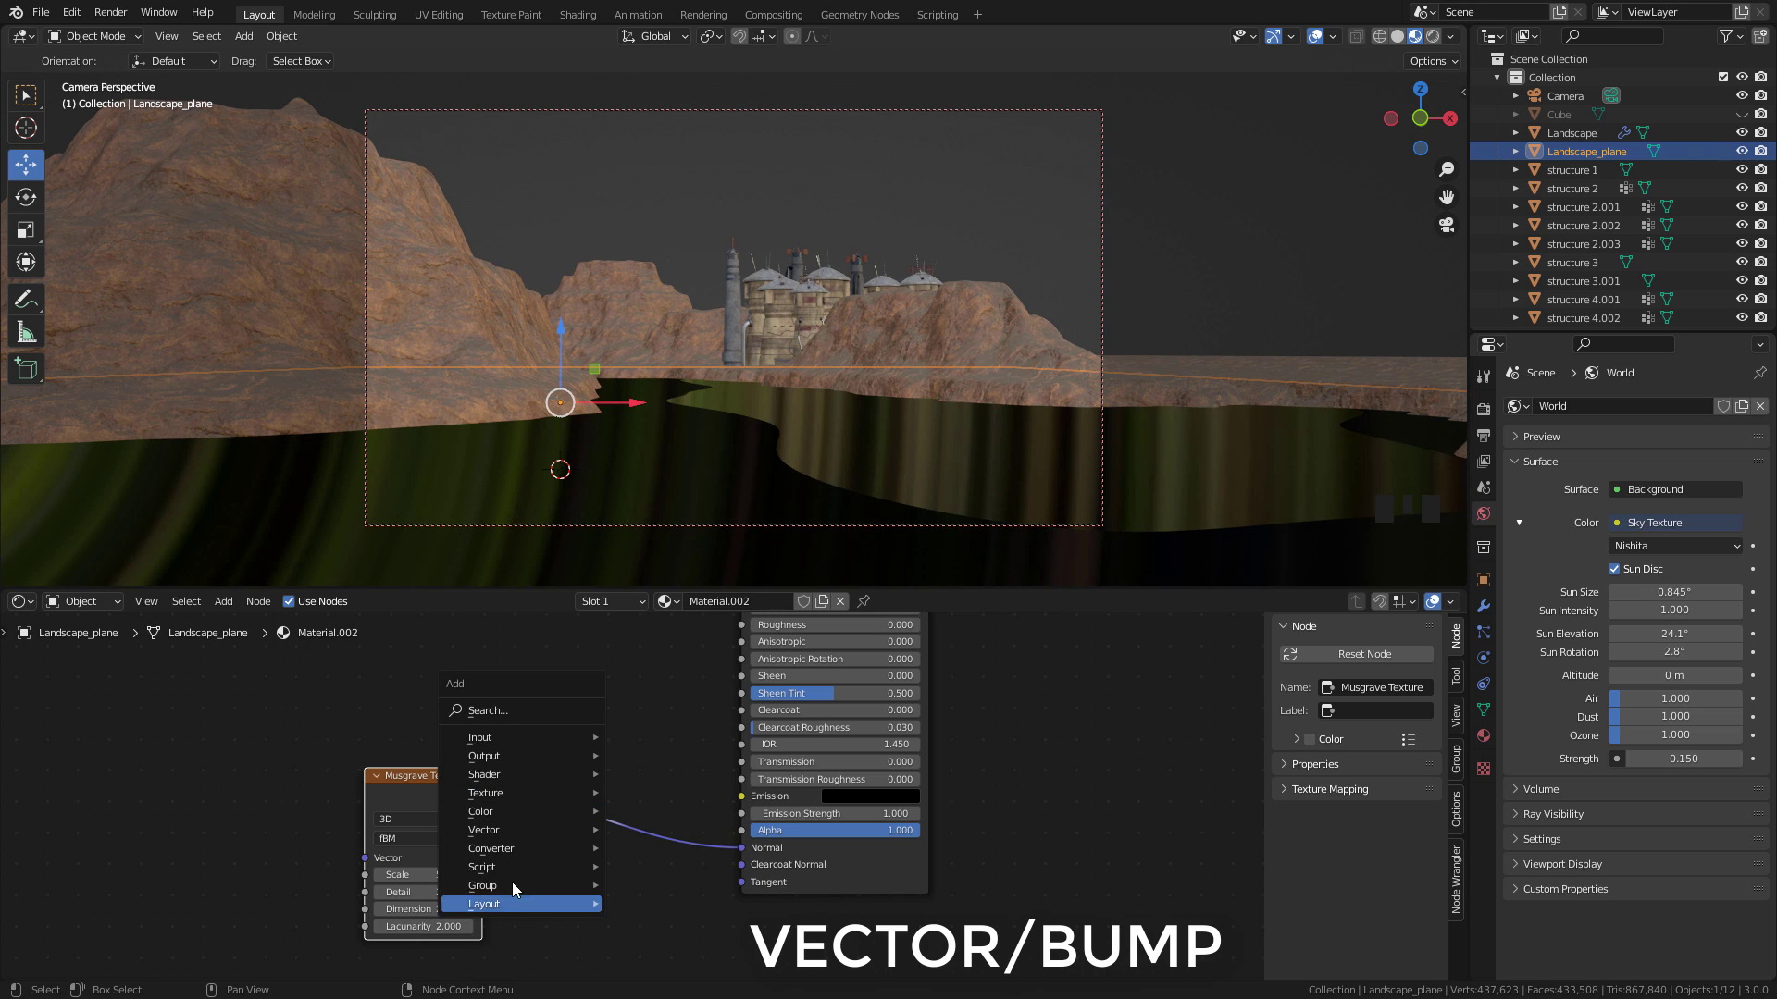
{"action": "mouse_move", "coordinate": [553, 830]}
{"action": "left_click", "coordinate": [679, 681]}
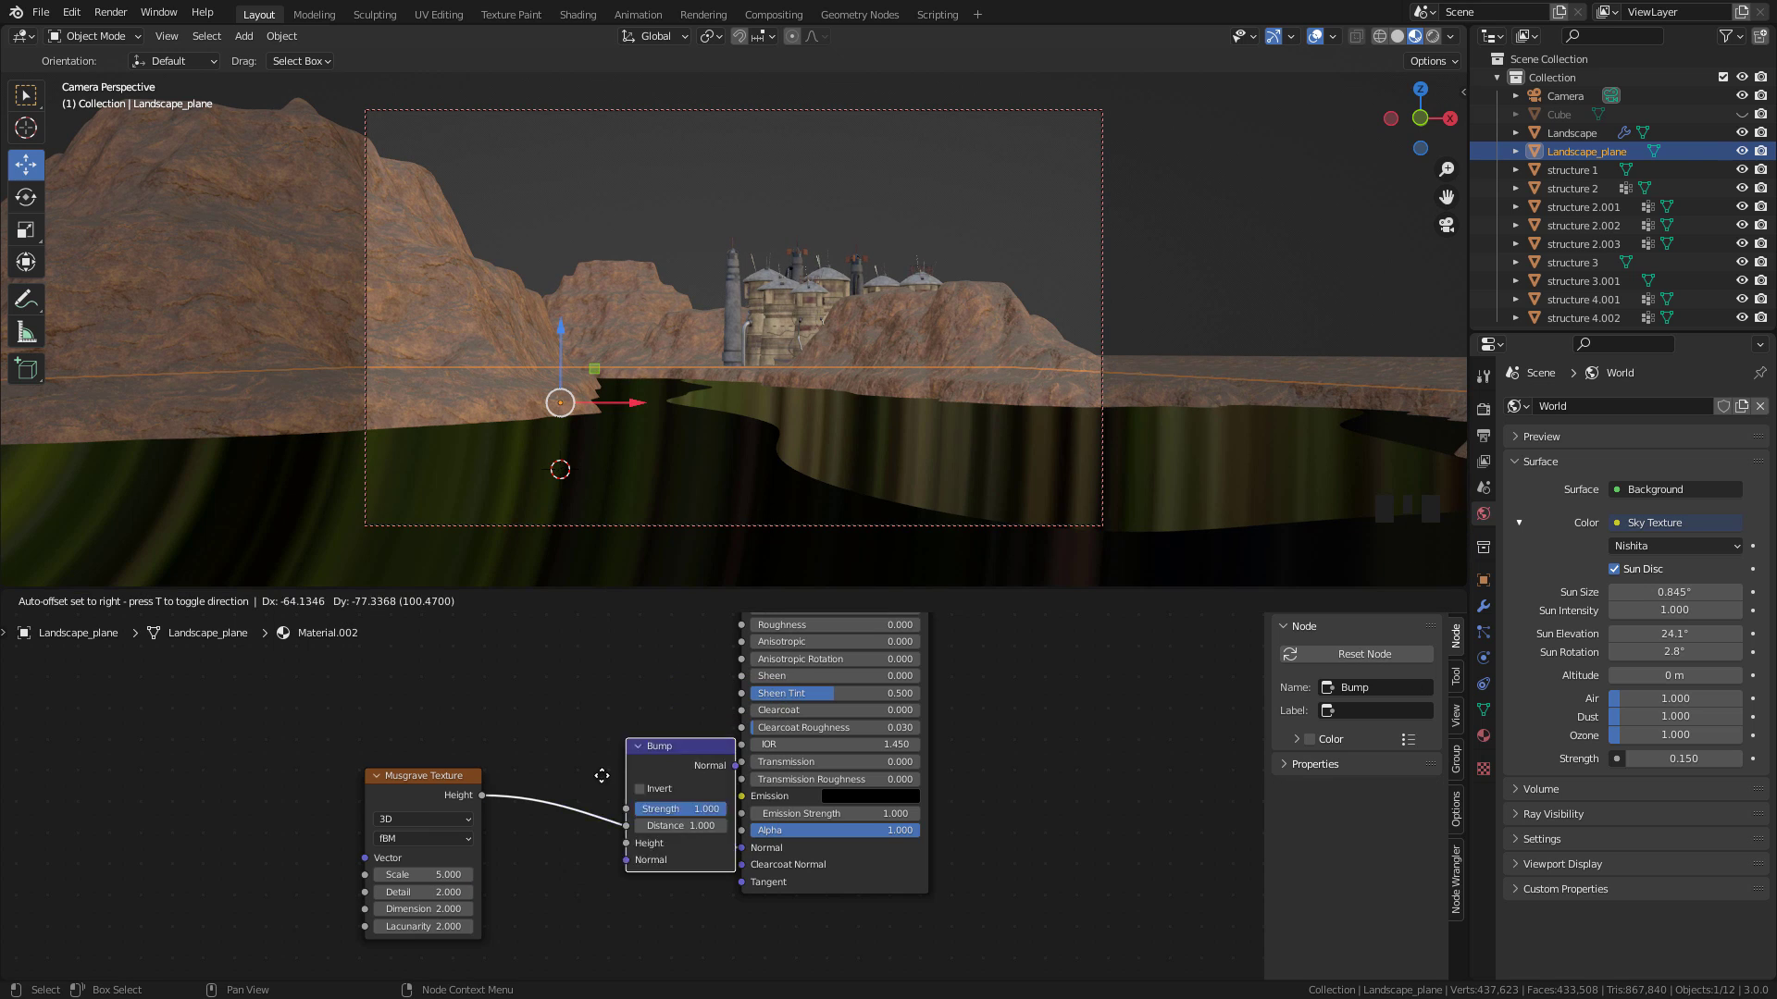
{"action": "left_click", "coordinate": [592, 755]}
{"action": "middle_click_drag", "start_coordinate": [592, 754], "coordinate": [690, 812]}
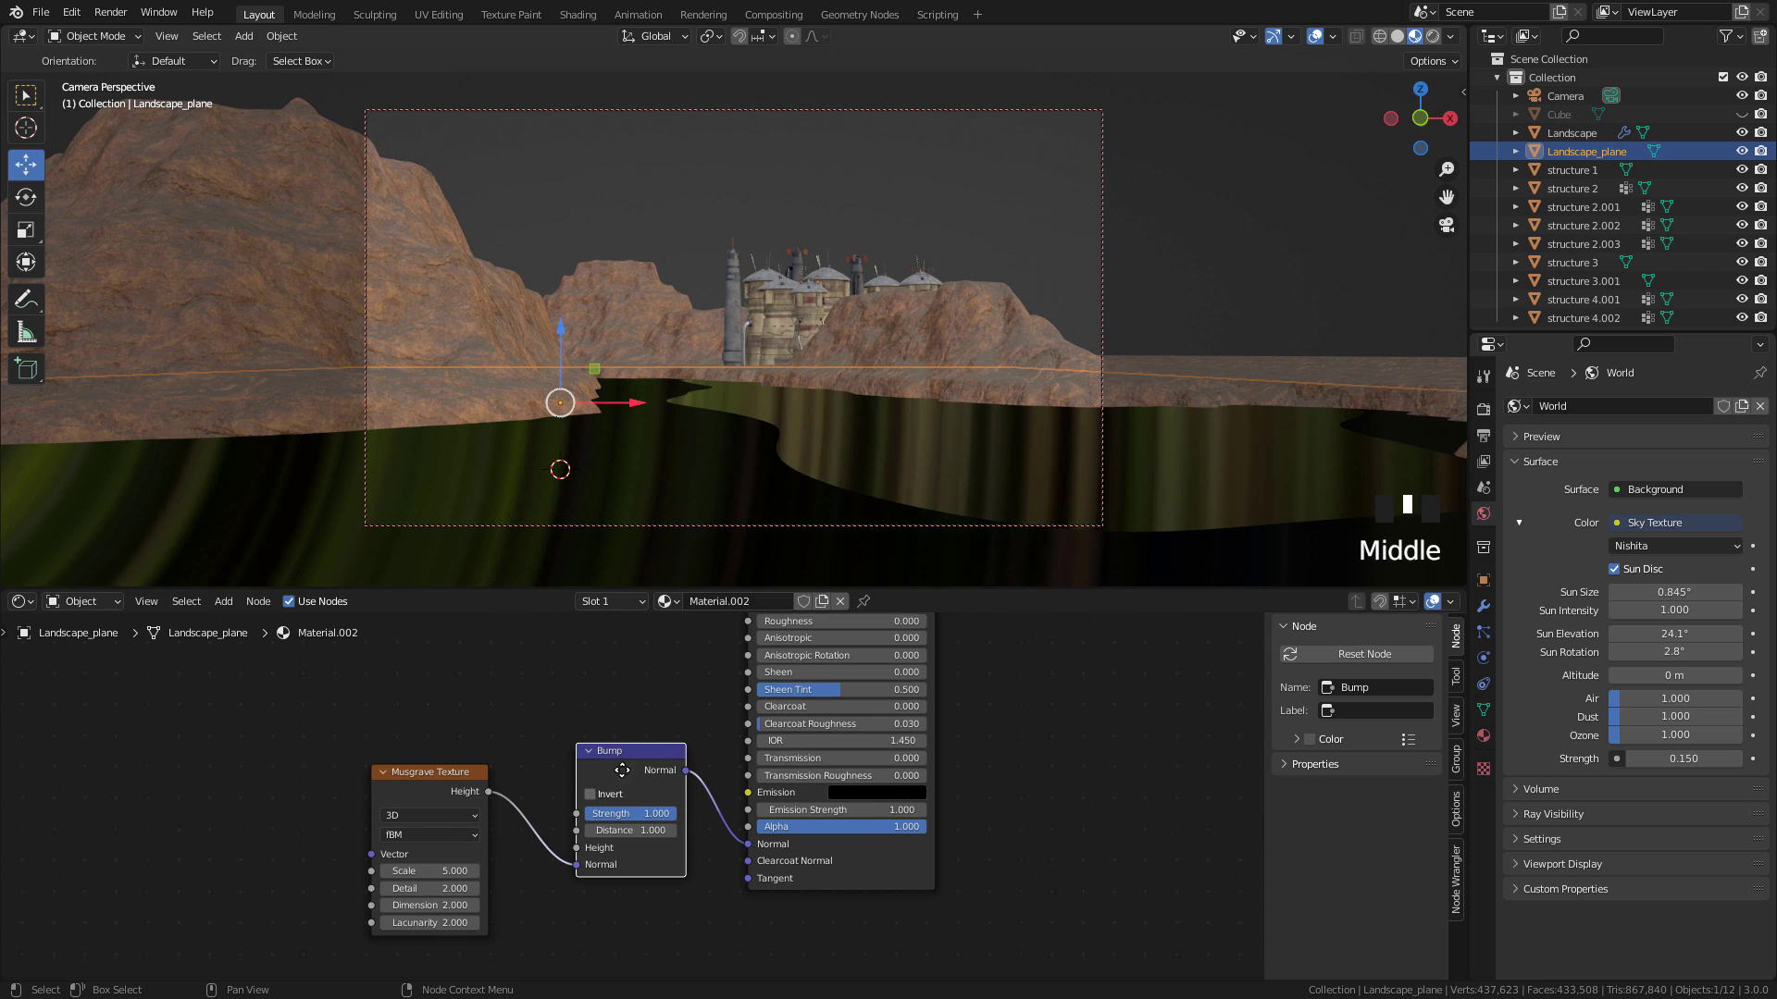
{"action": "scroll", "coordinate": [690, 812], "scroll_direction": "up", "scroll_amount": 6}
{"action": "mouse_move", "coordinate": [679, 812]}
{"action": "left_mouse_down"}
{"action": "mouse_move", "coordinate": [654, 754]}
{"action": "mouse_move", "coordinate": [681, 781]}
{"action": "left_mouse_up"}
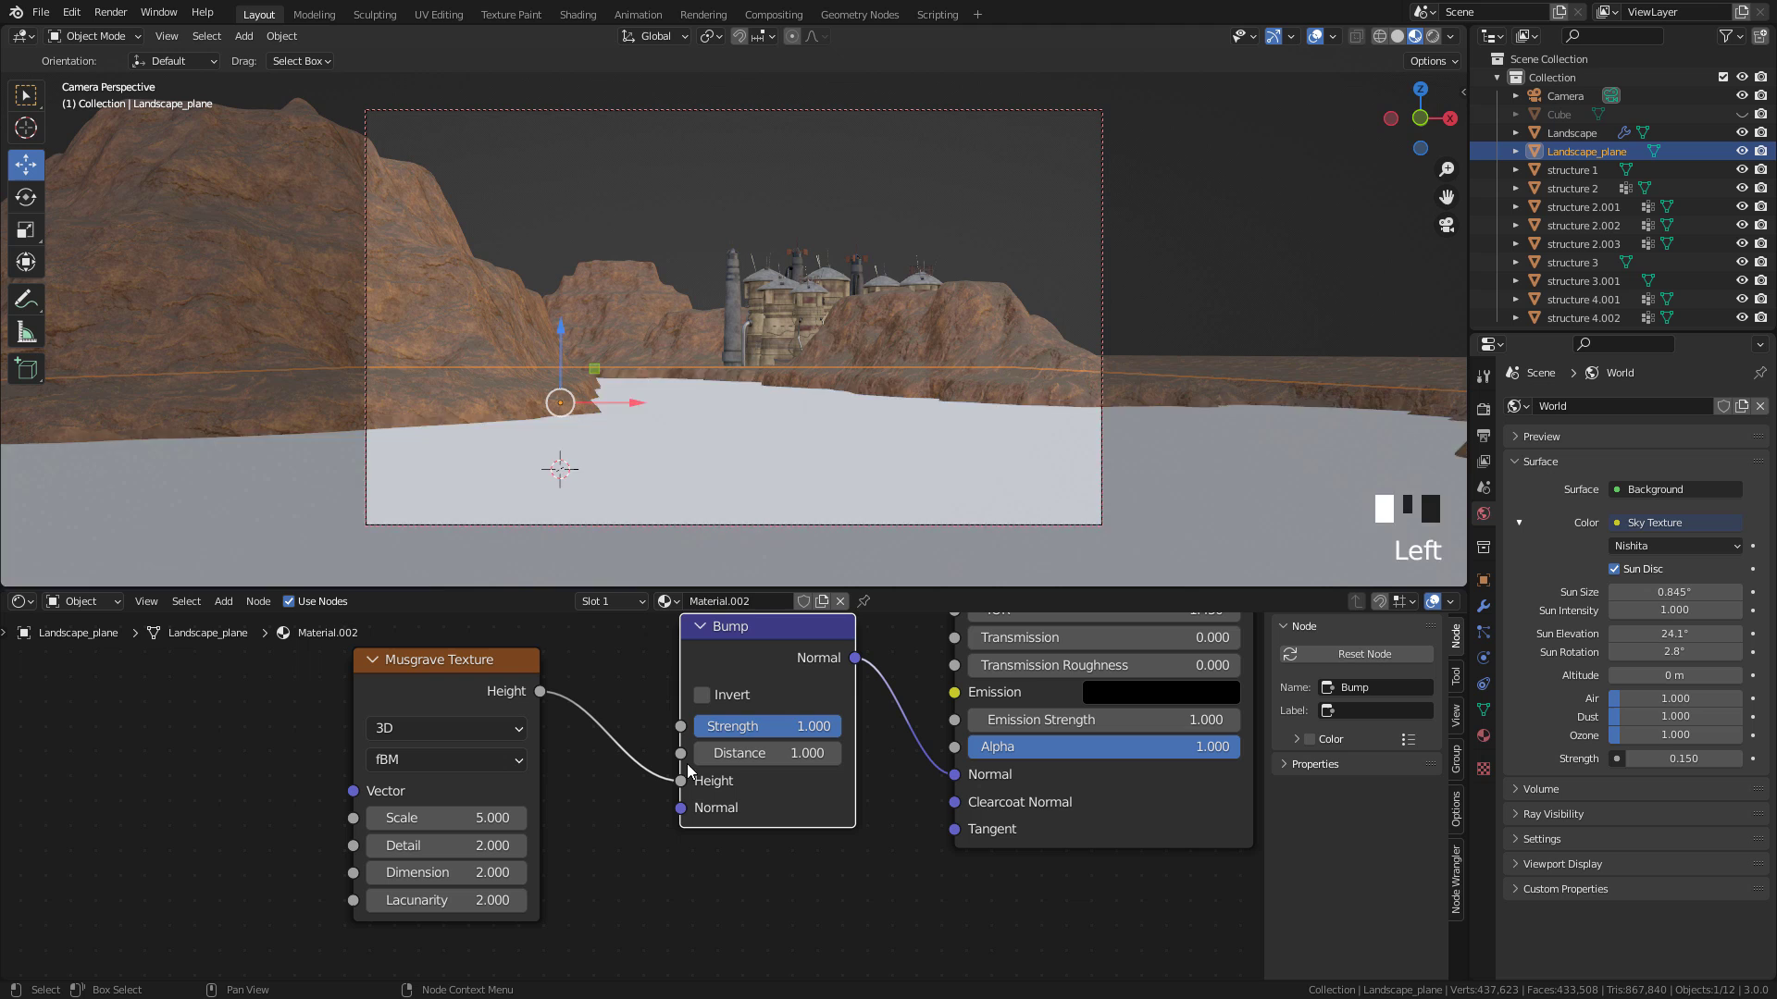
Try Musgrave Texture scales of 300 and 350 before settling on 400, and lower the Bump strength to 0.035
{"action": "middle_click_drag", "start_coordinate": [524, 799], "coordinate": [645, 859]}
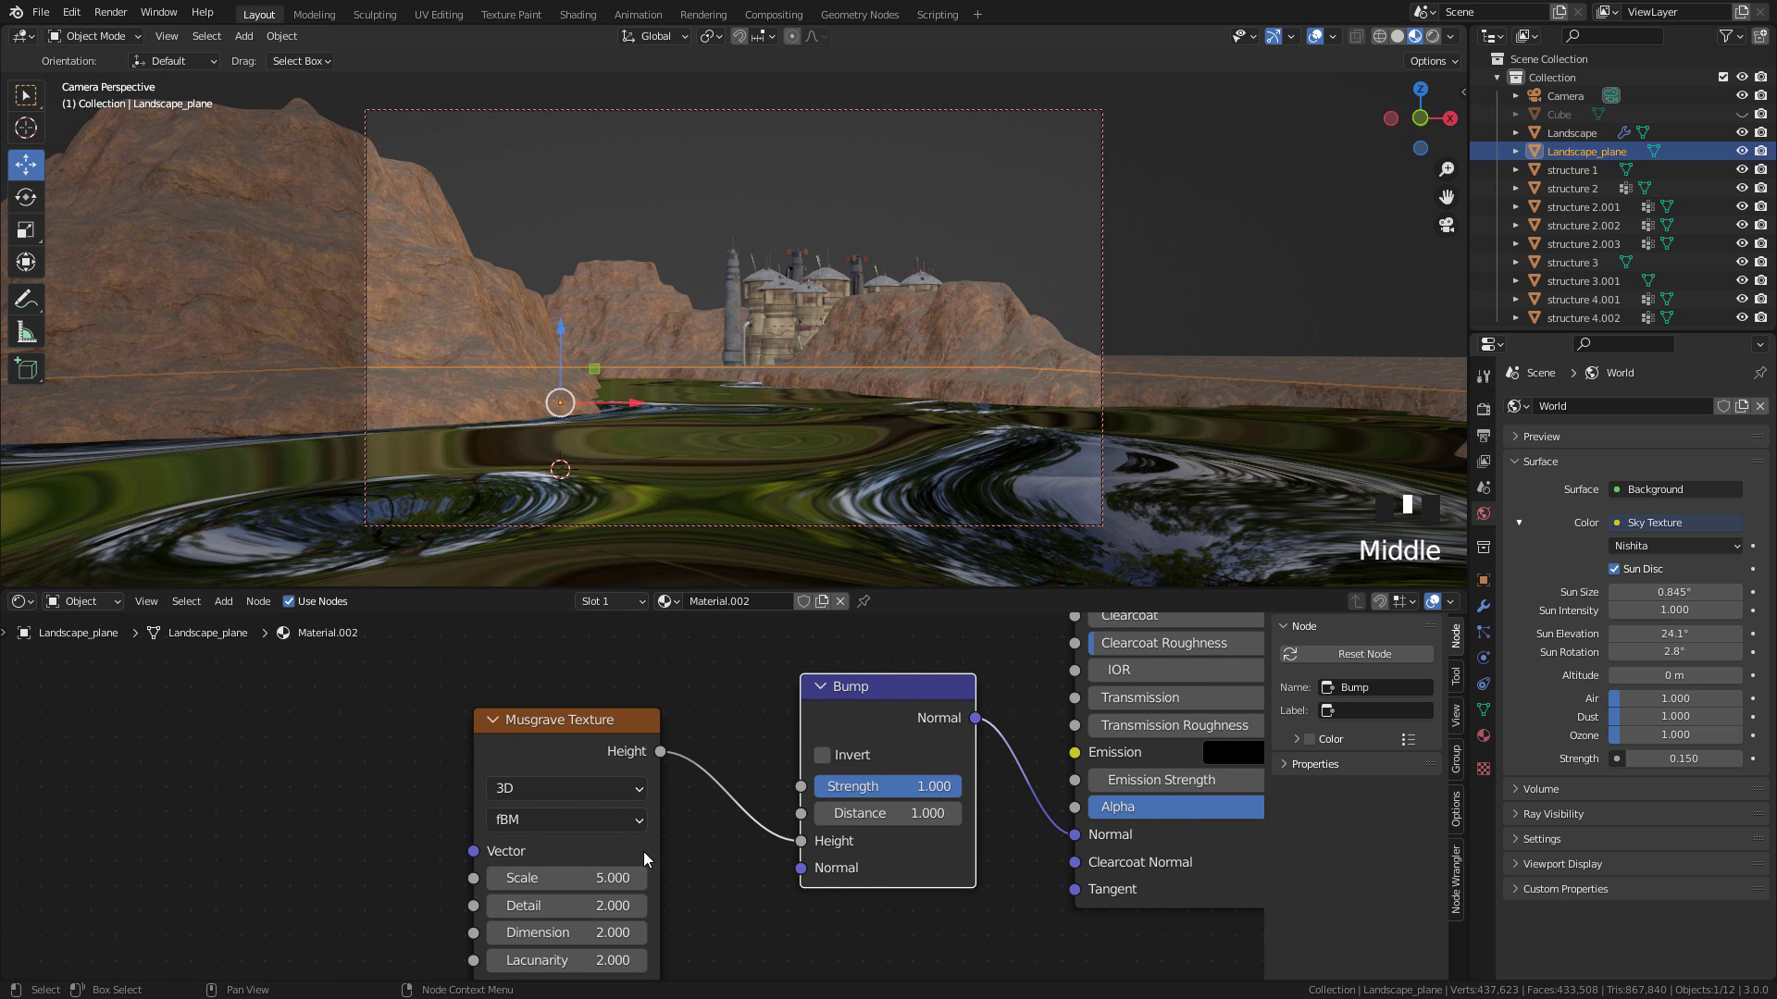
{"action": "left_click_drag", "start_coordinate": [525, 880], "coordinate": [610, 880]}
{"action": "left_click", "coordinate": [565, 878]}
{"action": "type", "text": "300"}
{"action": "key", "text": "Return"}
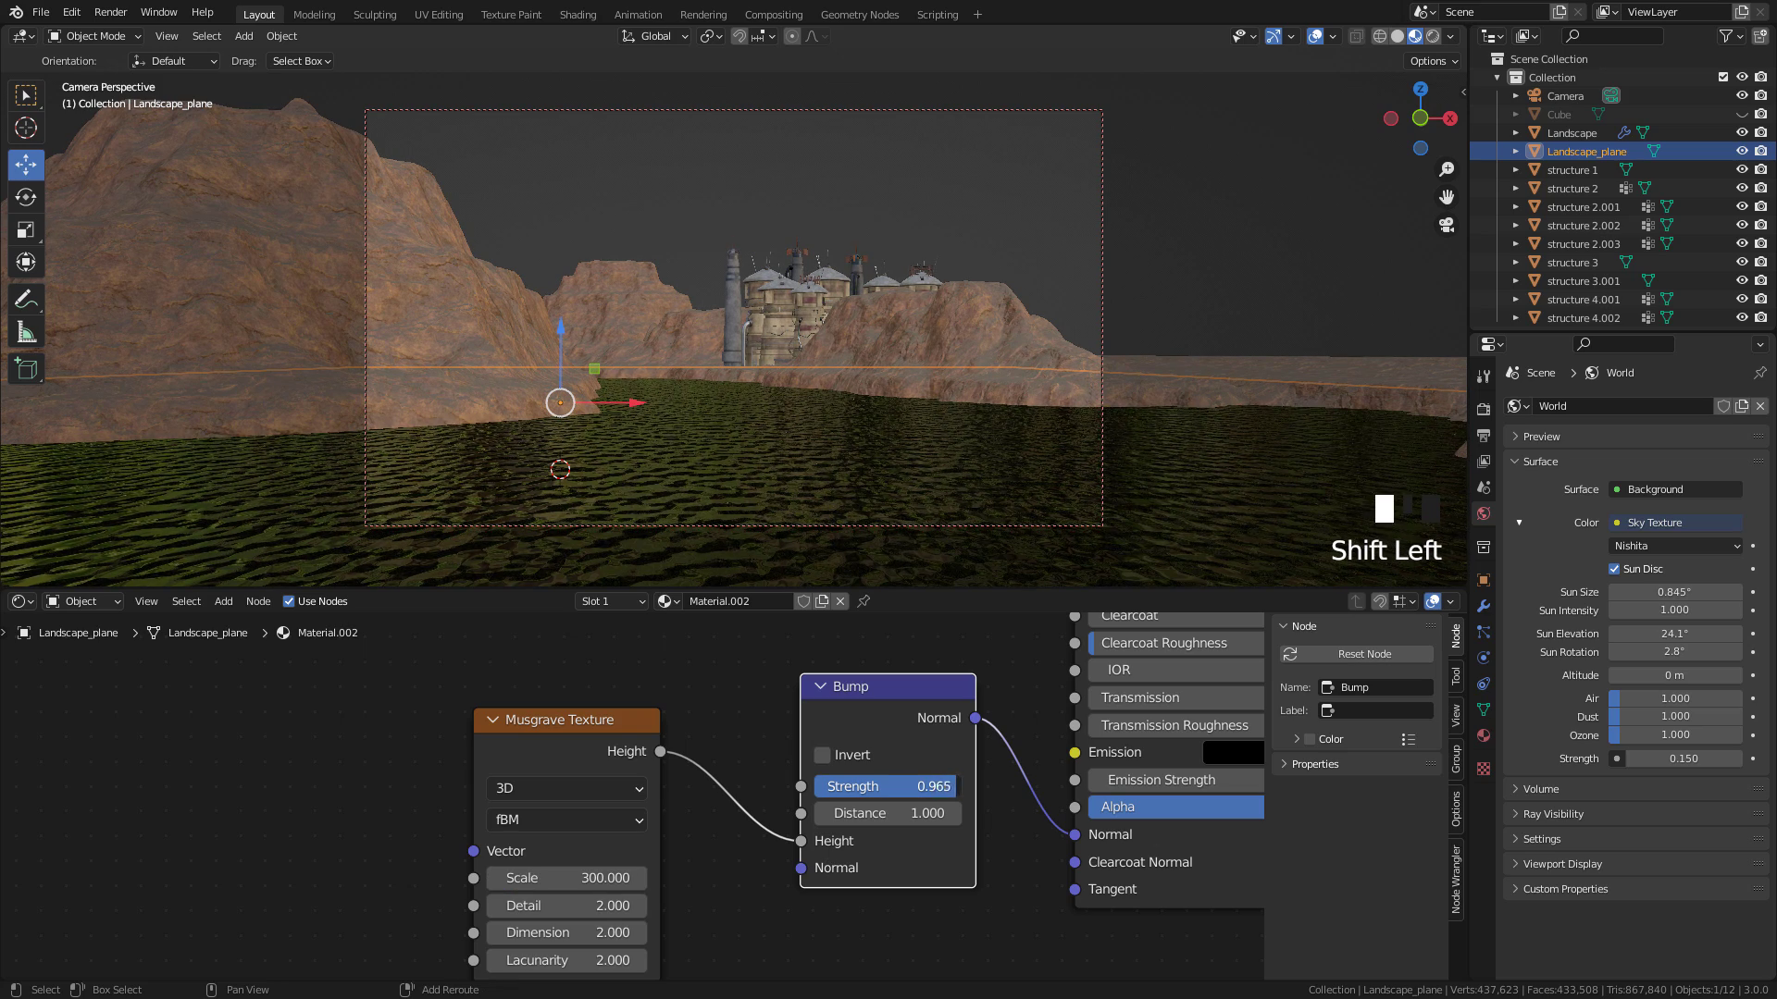
{"action": "left_click_drag", "start_coordinate": [951, 792], "coordinate": [829, 785]}
{"action": "left_click", "coordinate": [575, 878]}
{"action": "type", "text": "350"}
{"action": "key", "text": "Return"}
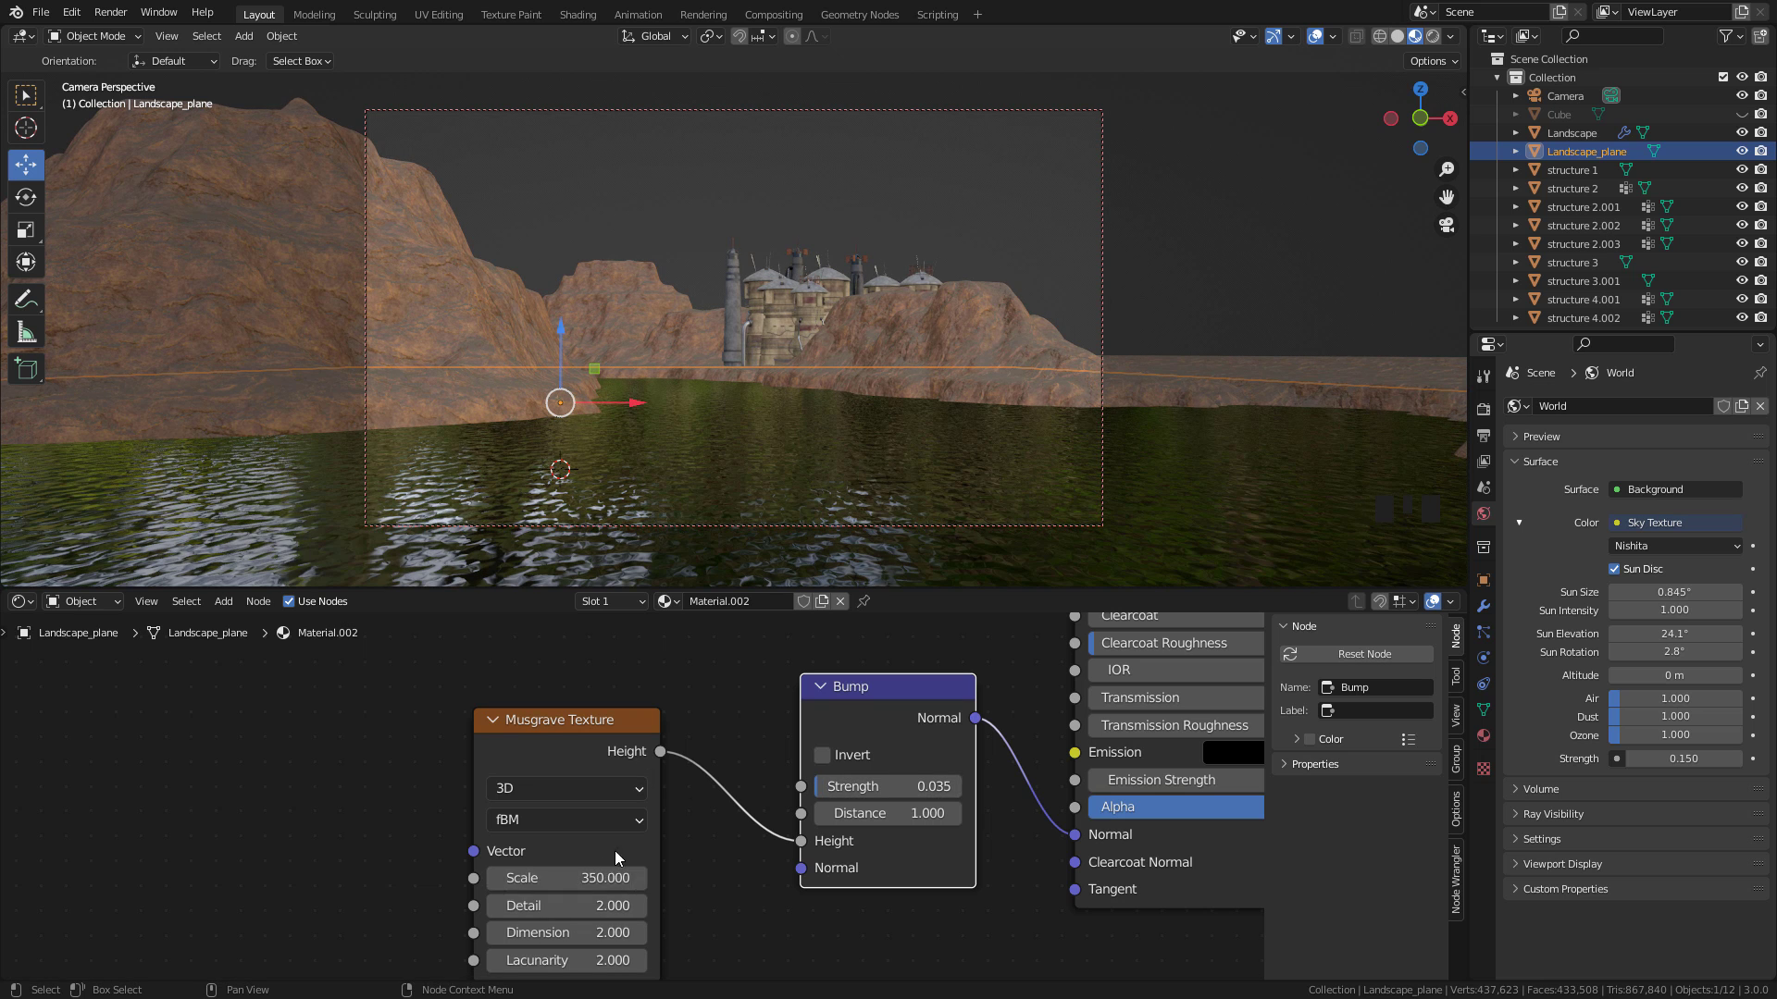
{"action": "left_click", "coordinate": [642, 875]}
{"action": "type", "text": "400"}
{"action": "key", "text": "Return"}
Add a Mapping node and connect its Vector output to the Musgrave Texture's Vector input
{"action": "left_click", "coordinate": [513, 723]}
{"action": "middle_click_drag", "start_coordinate": [513, 723], "coordinate": [884, 706]}
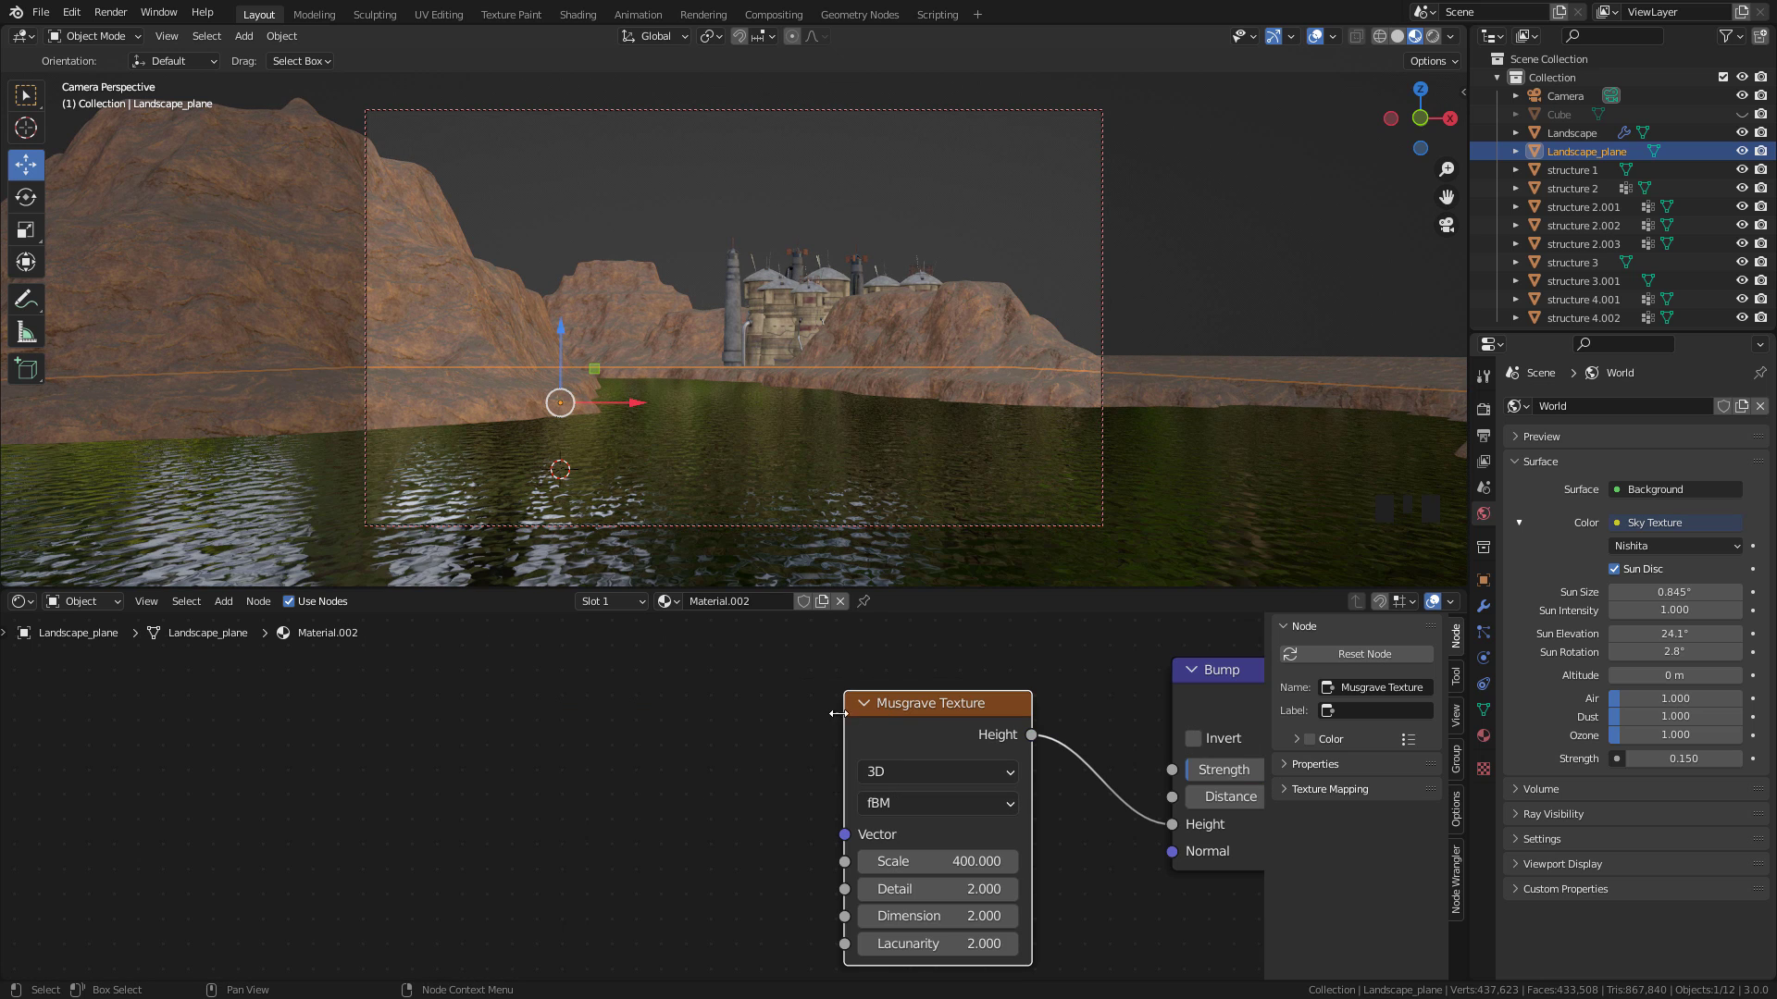
{"action": "key", "text": "shift+a"}
{"action": "mouse_move", "coordinate": [622, 650]}
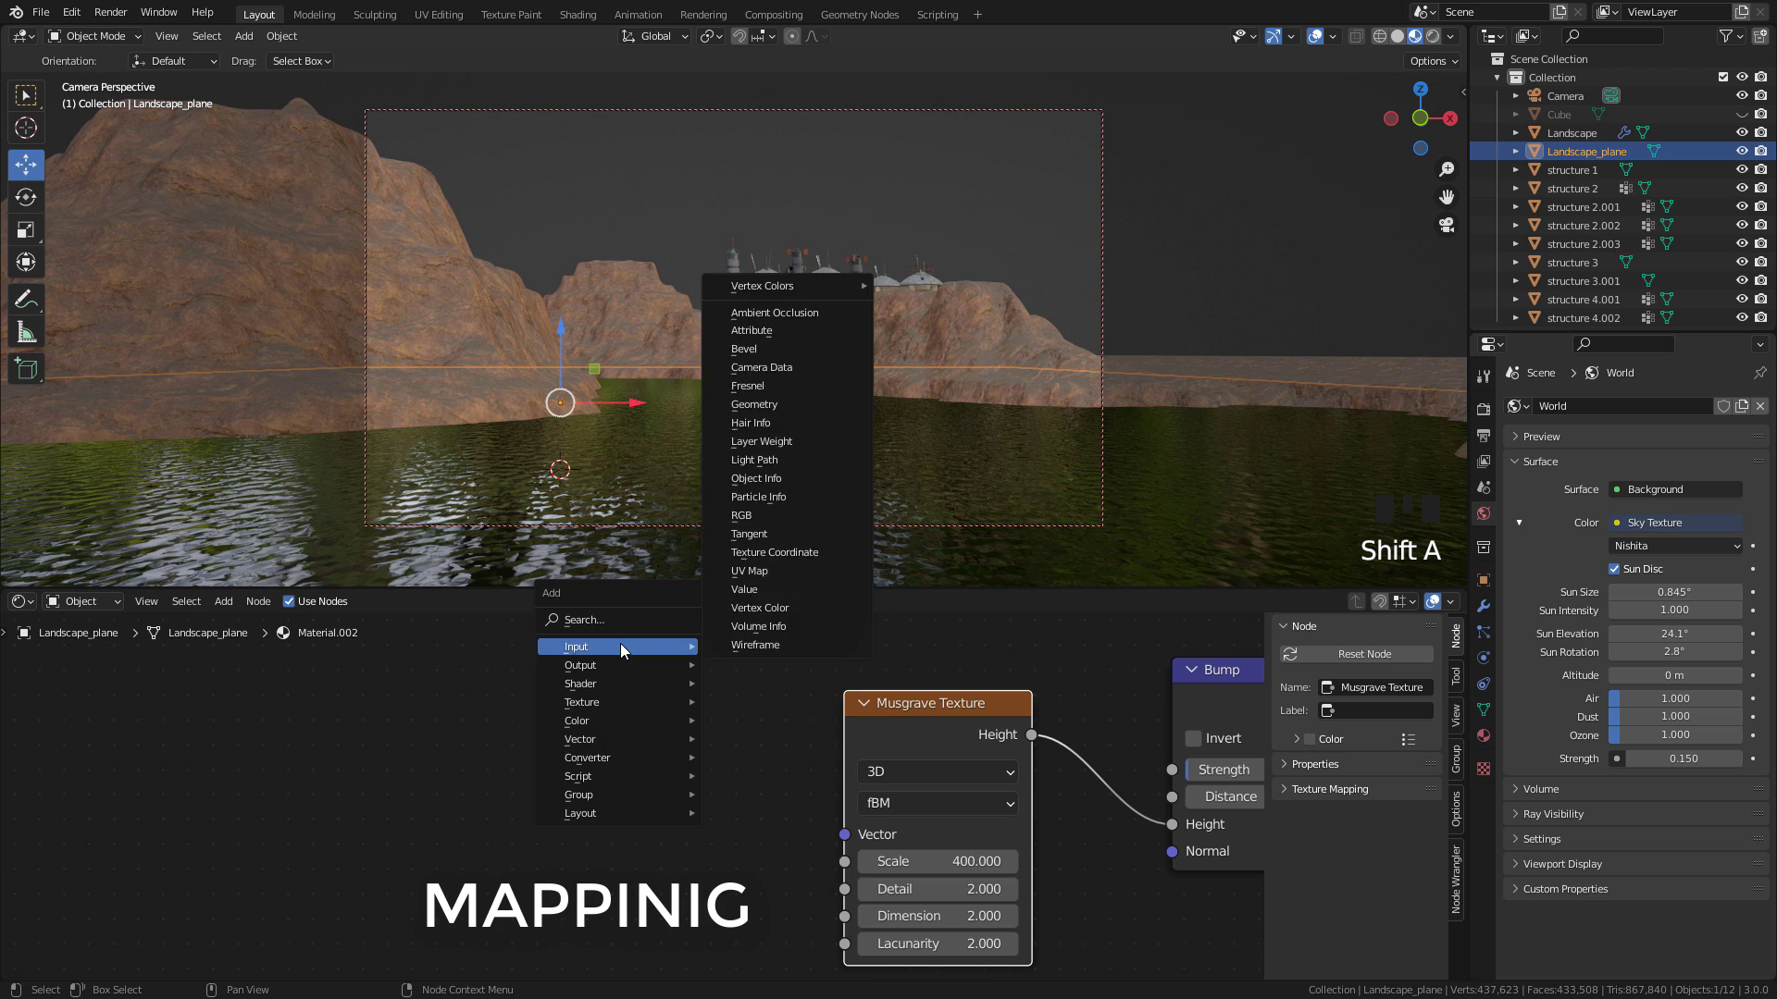
{"action": "left_click", "coordinate": [605, 618]}
{"action": "type", "text": "ma"}
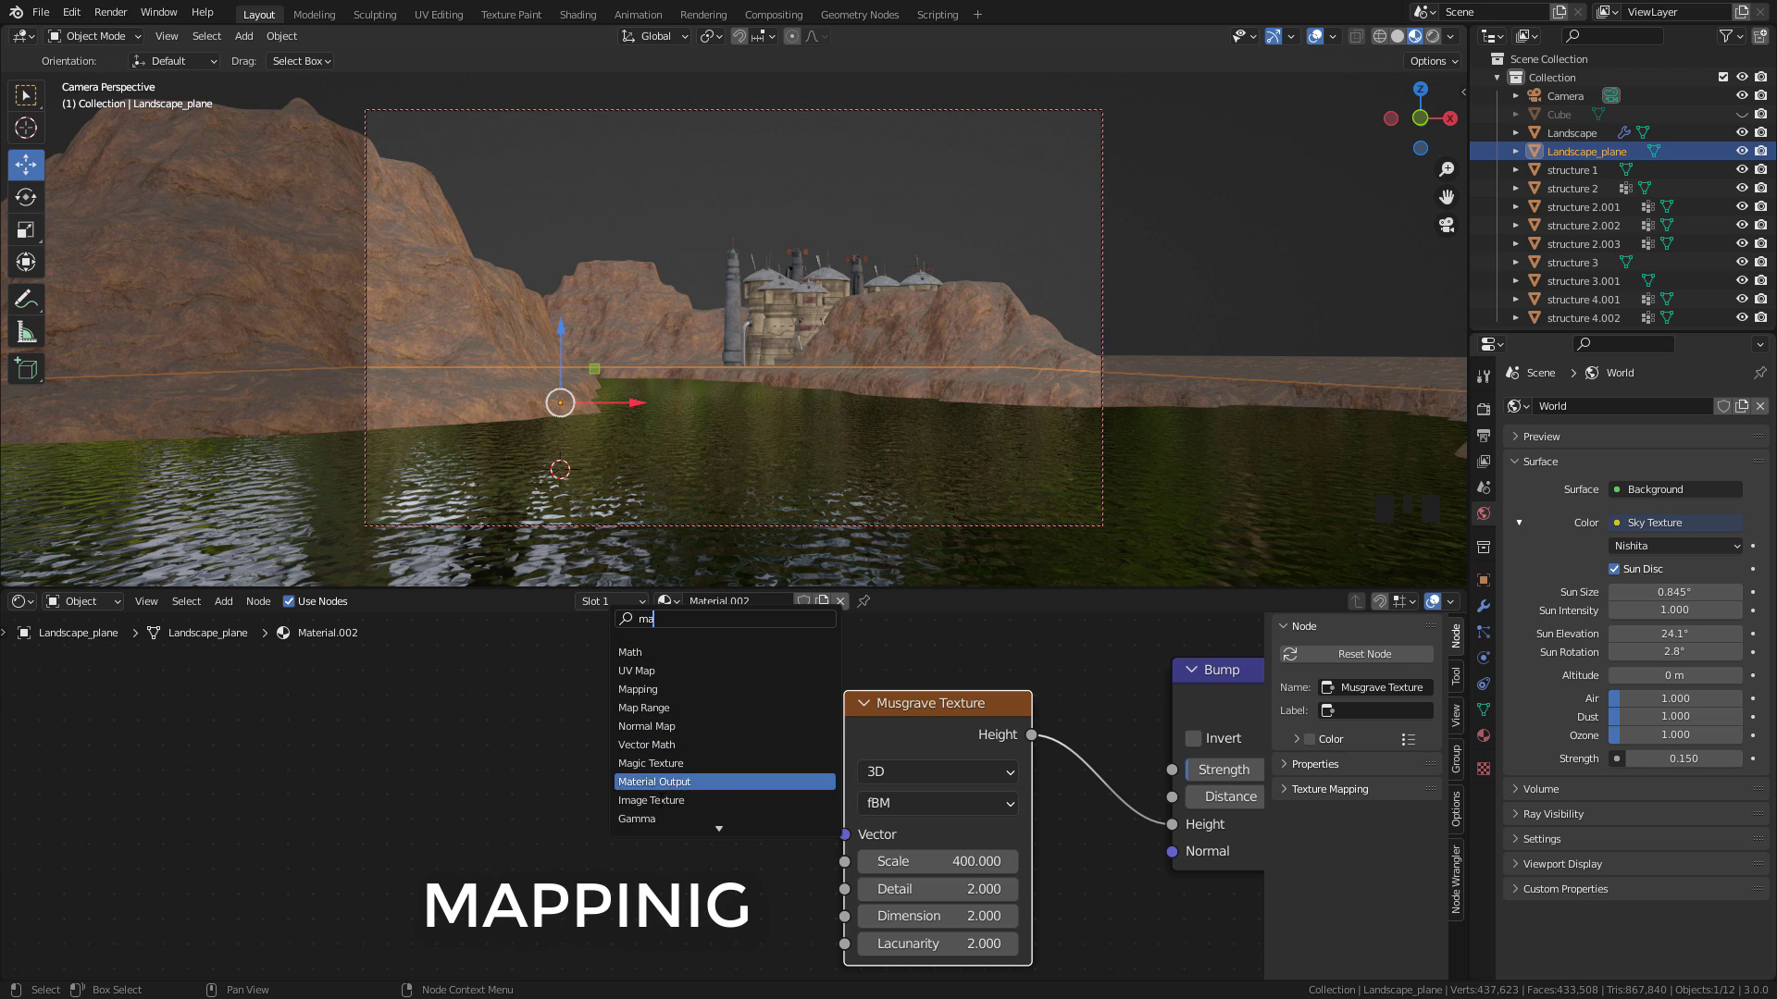
{"action": "left_click", "coordinate": [662, 691]}
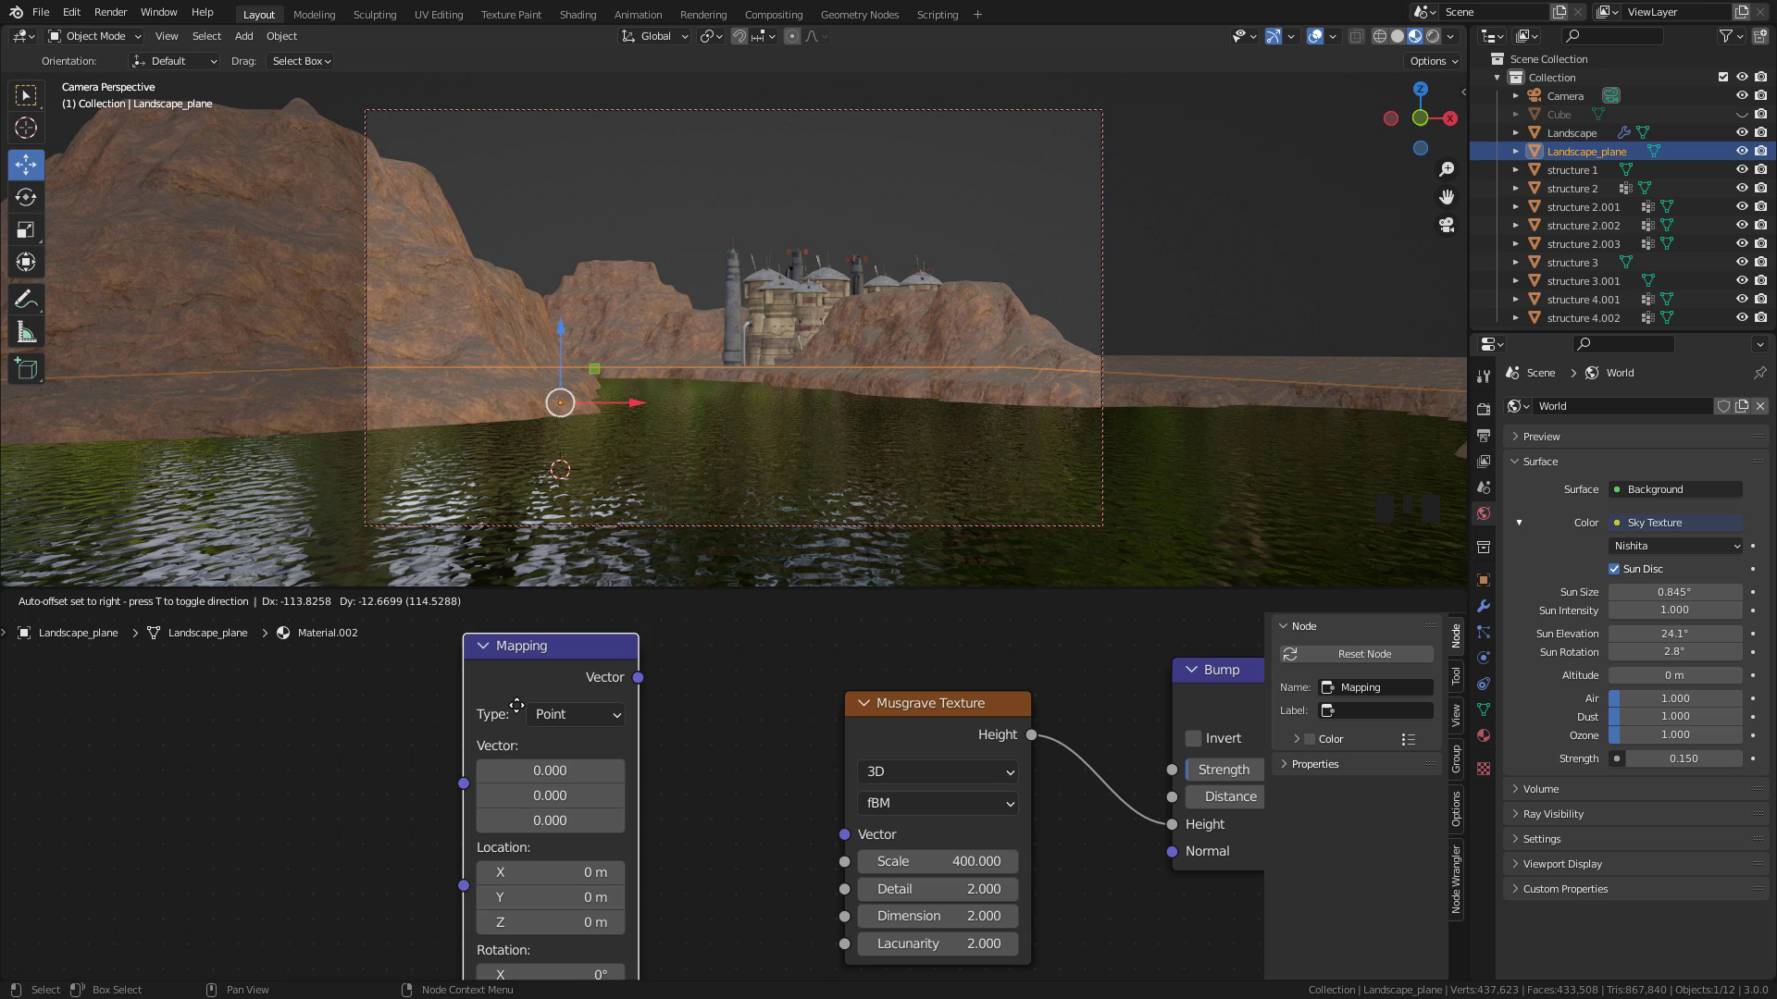
{"action": "scroll", "coordinate": [641, 635], "scroll_direction": "down", "scroll_amount": 4}
{"action": "left_click", "coordinate": [640, 635]}
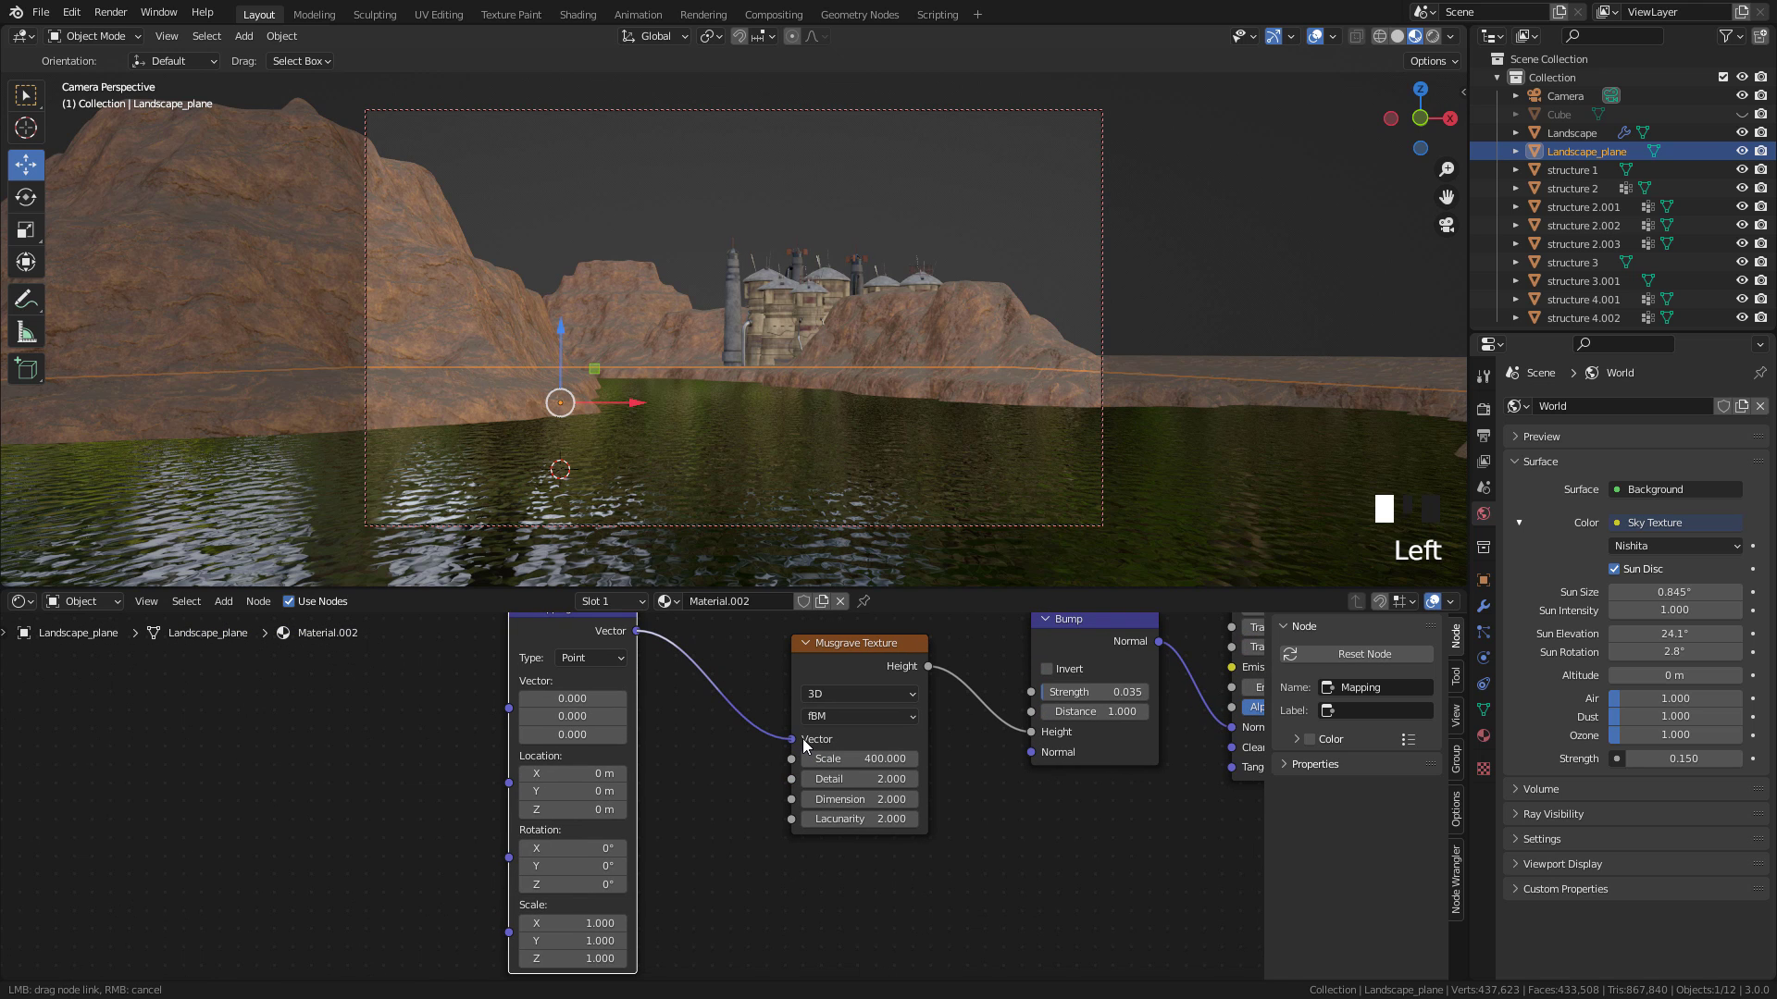
{"action": "left_click_drag", "start_coordinate": [803, 746], "coordinate": [804, 746]}
Add a Texture Coordinate node, try its UV output, and feed its Generated output into the Mapping node's Vector input
{"action": "middle_click_drag", "start_coordinate": [460, 703], "coordinate": [515, 736]}
{"action": "key", "text": "shift+a"}
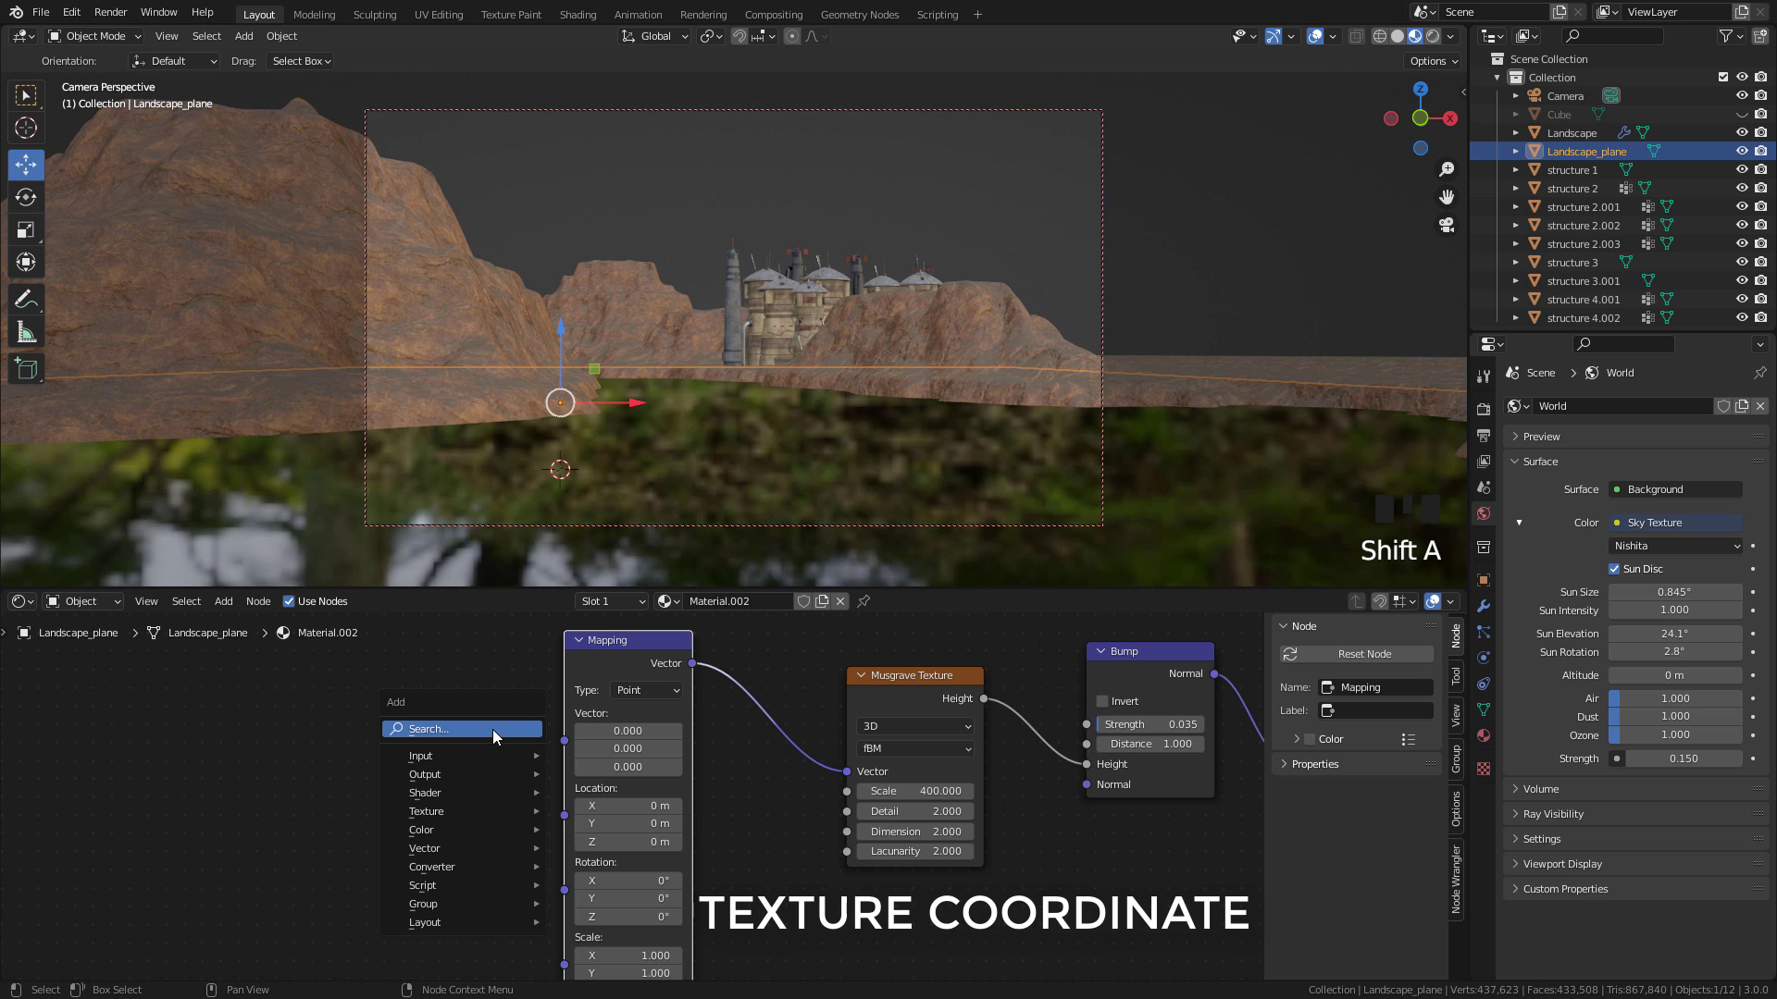
{"action": "type", "text": "coo"}
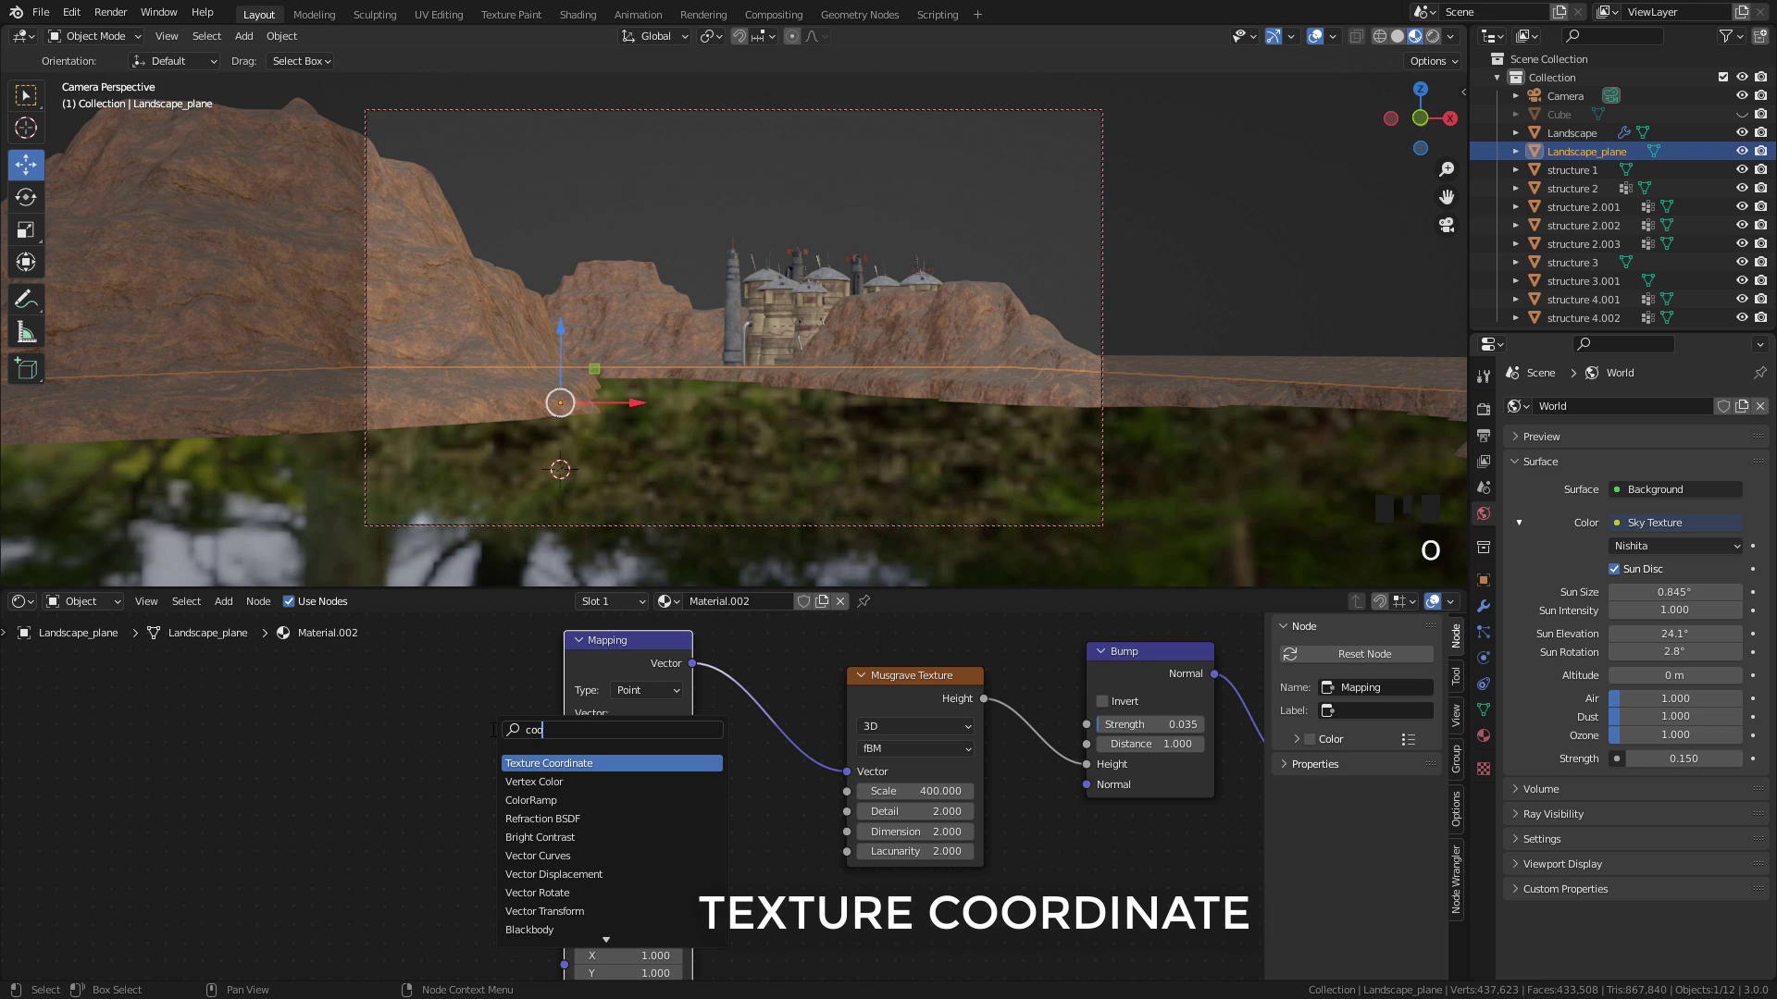
{"action": "left_click", "coordinate": [549, 762]}
{"action": "left_click", "coordinate": [347, 761]}
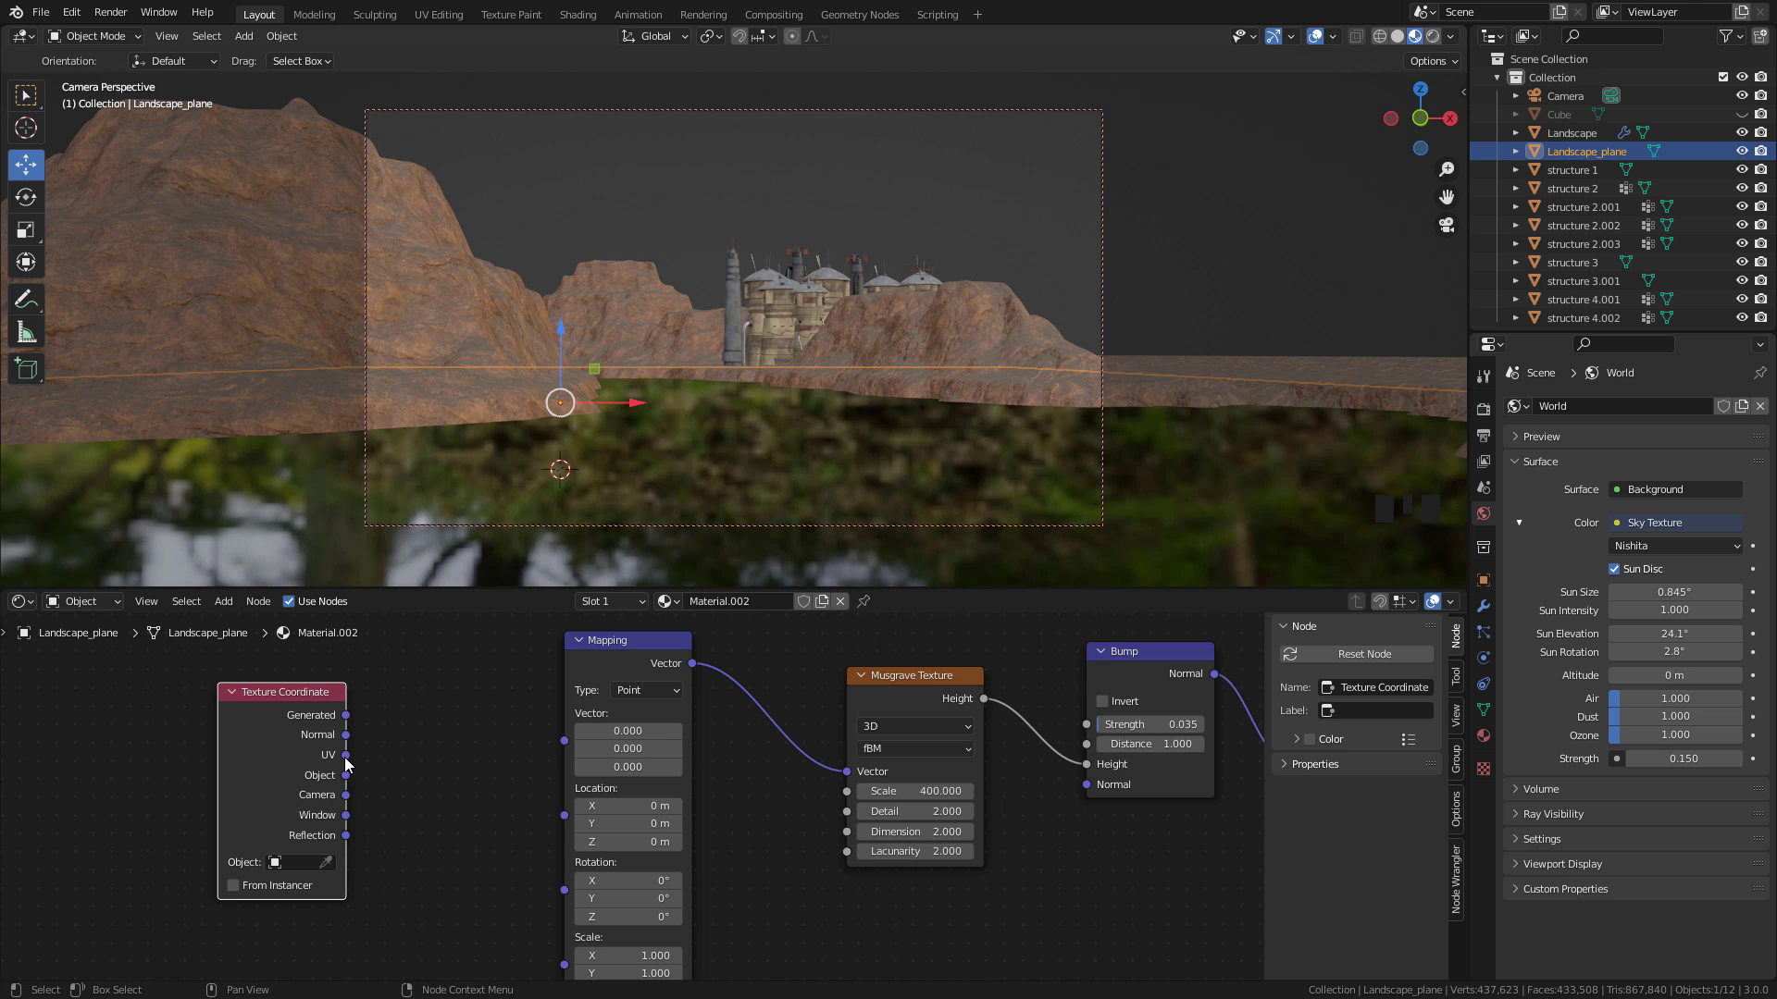
{"action": "left_click_drag", "start_coordinate": [346, 756], "coordinate": [563, 741]}
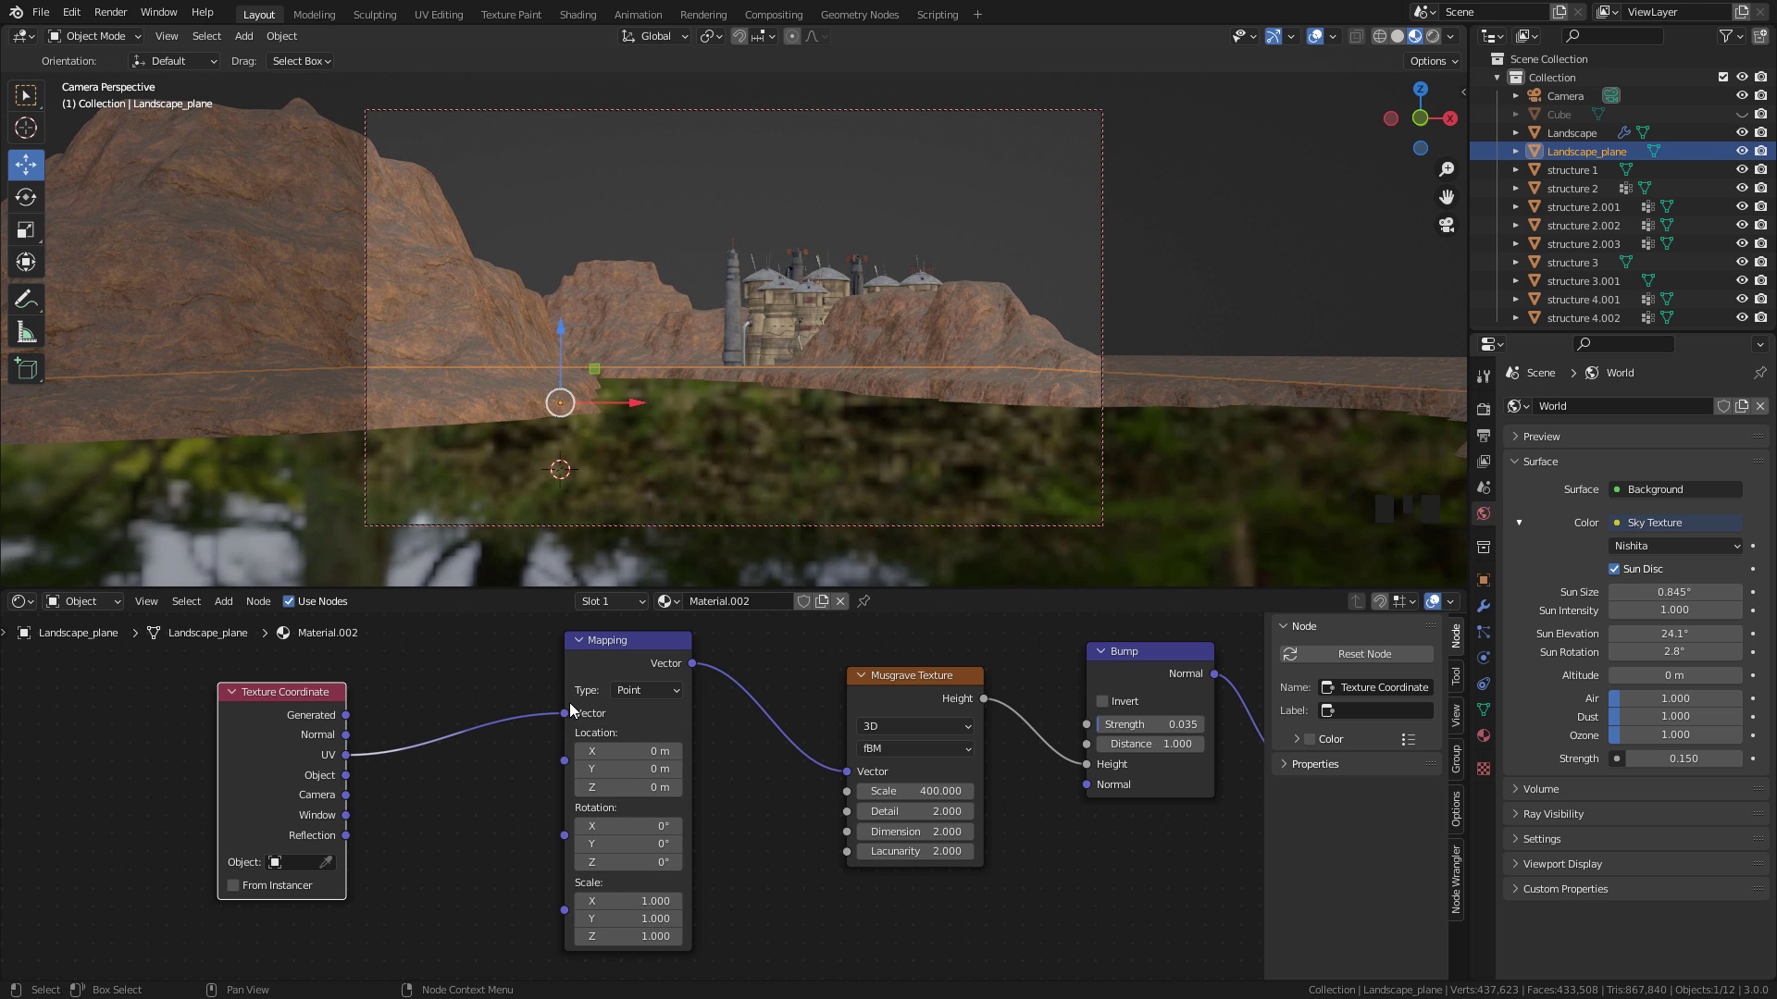
{"action": "left_click_drag", "start_coordinate": [346, 716], "coordinate": [562, 713]}
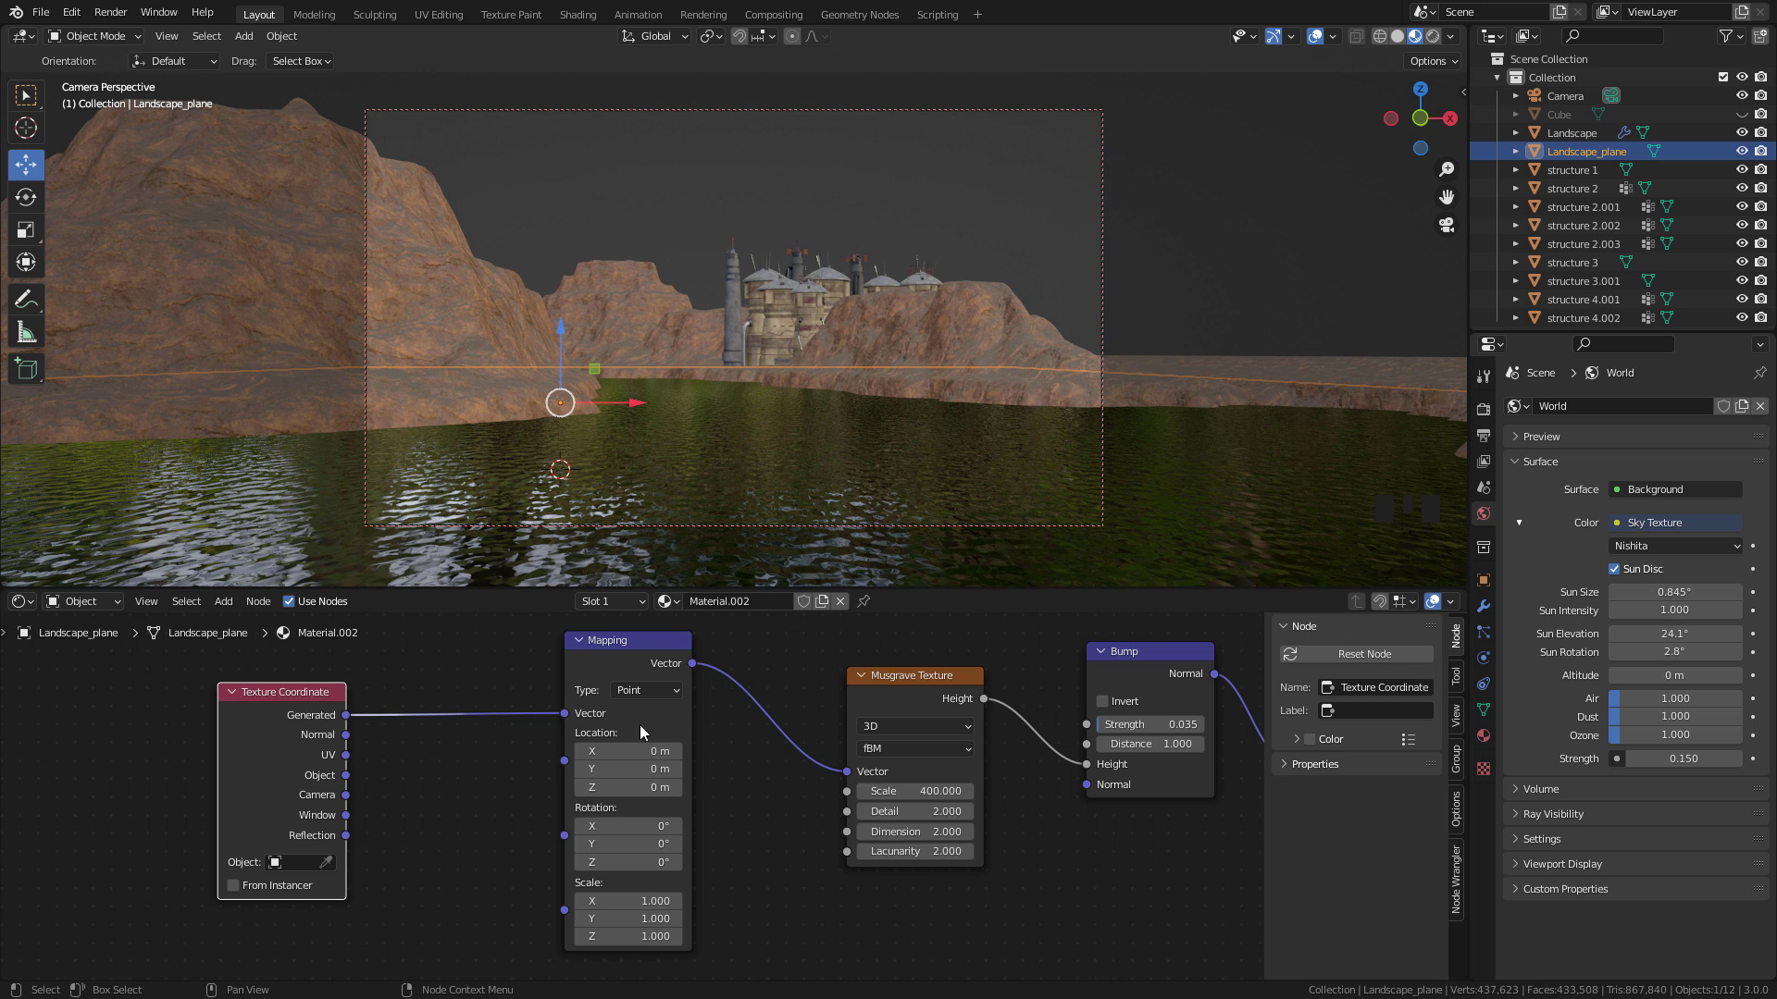
Set the Mapping node's Y scale to 2.6 and reduce the Bump strength to 0.014
{"action": "scroll", "coordinate": [668, 790], "scroll_direction": "up", "scroll_amount": 5}
{"action": "middle_click_drag", "start_coordinate": [699, 822], "coordinate": [649, 831]}
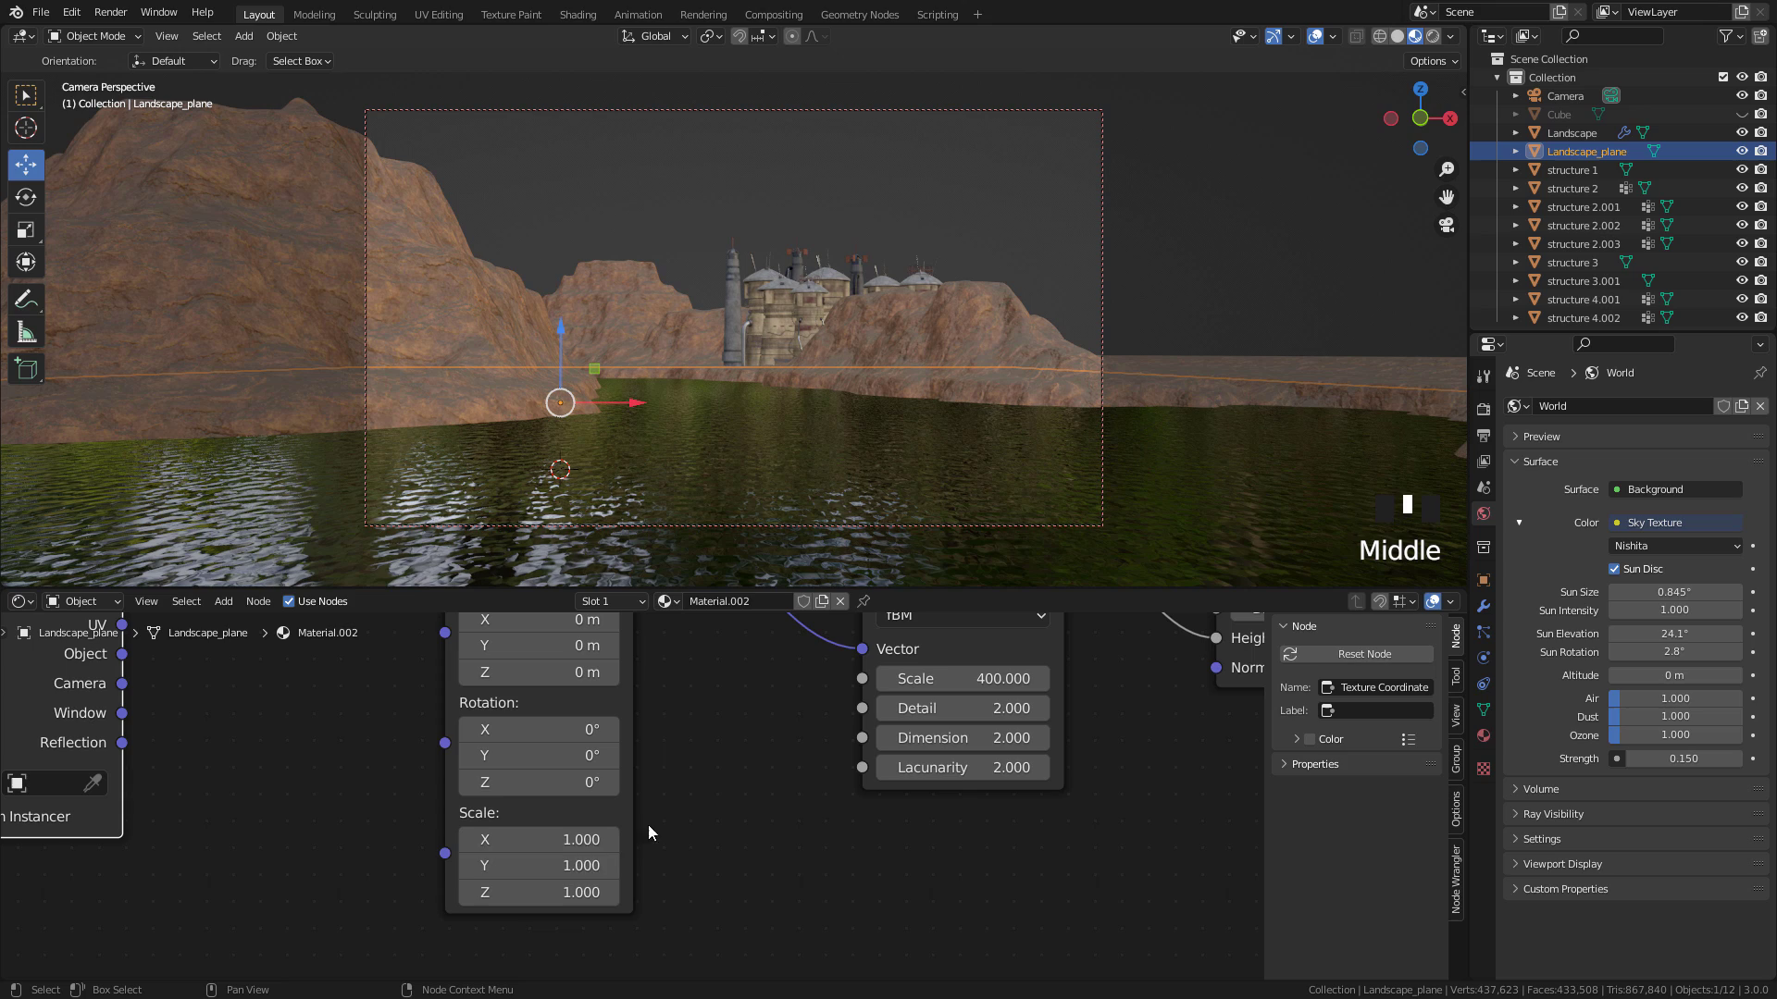
{"action": "left_click_drag", "start_coordinate": [533, 867], "coordinate": [606, 867]}
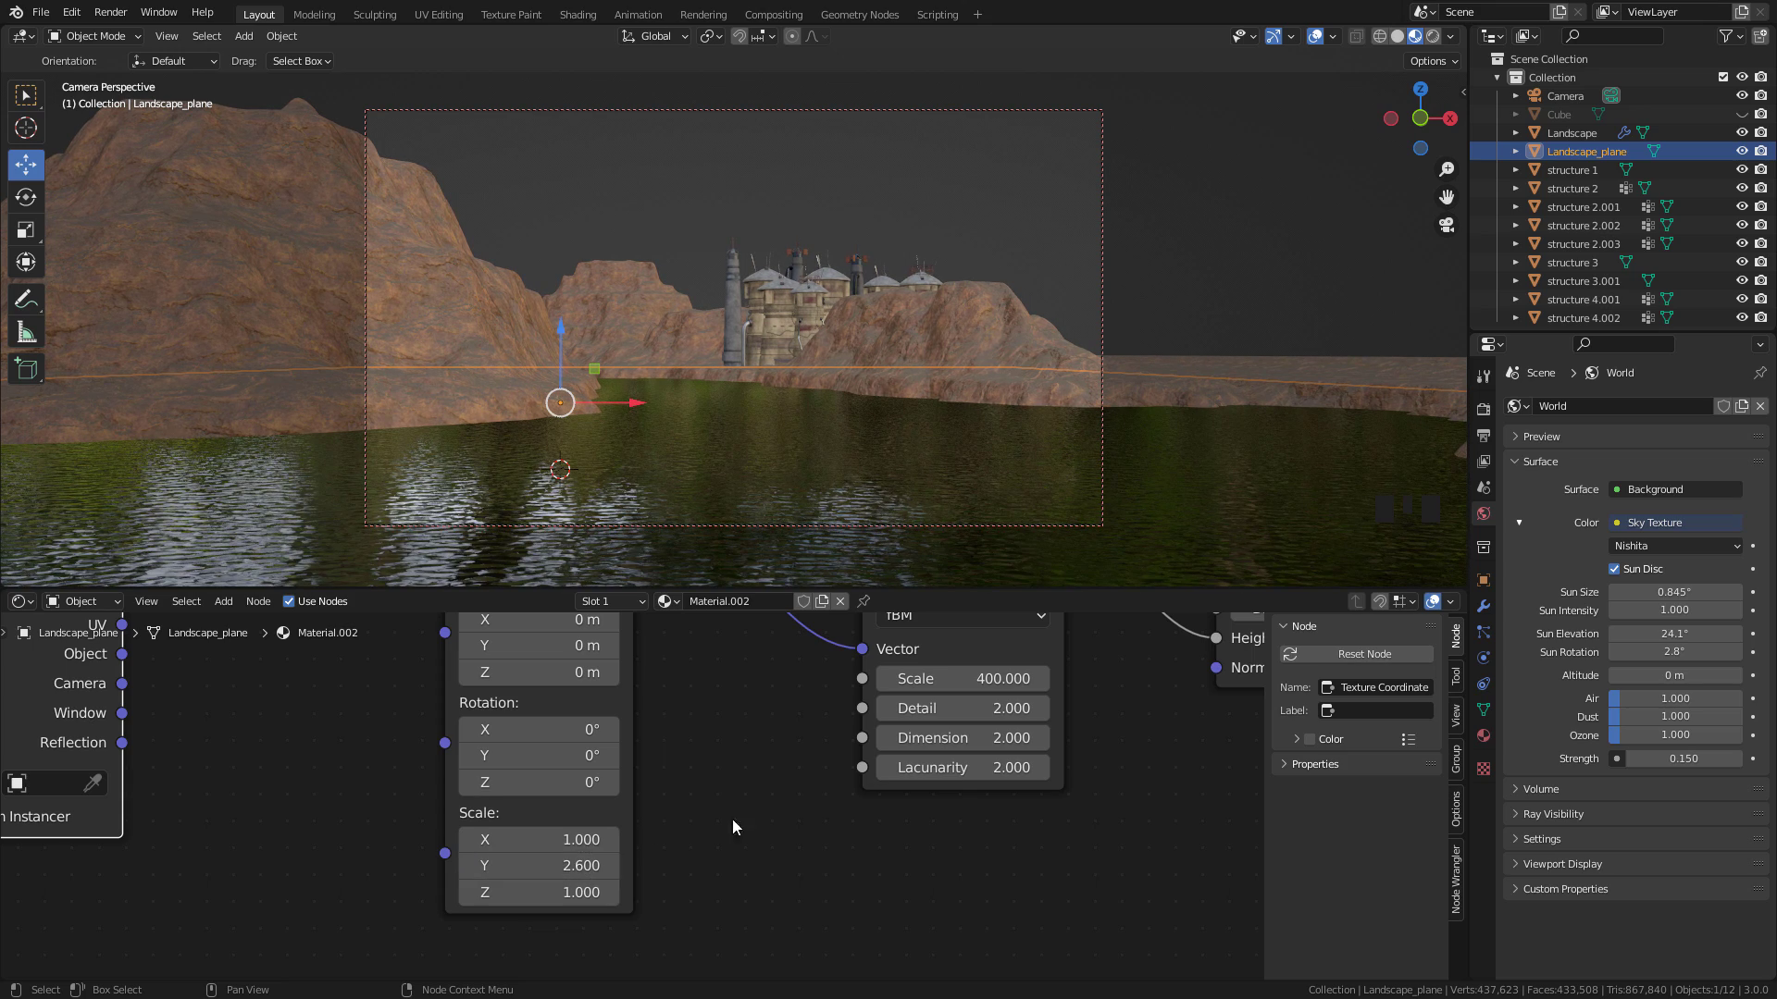
{"action": "middle_click_drag", "start_coordinate": [989, 718], "coordinate": [615, 869]}
{"action": "left_click_drag", "start_coordinate": [936, 731], "coordinate": [896, 731], "text": "shift"}
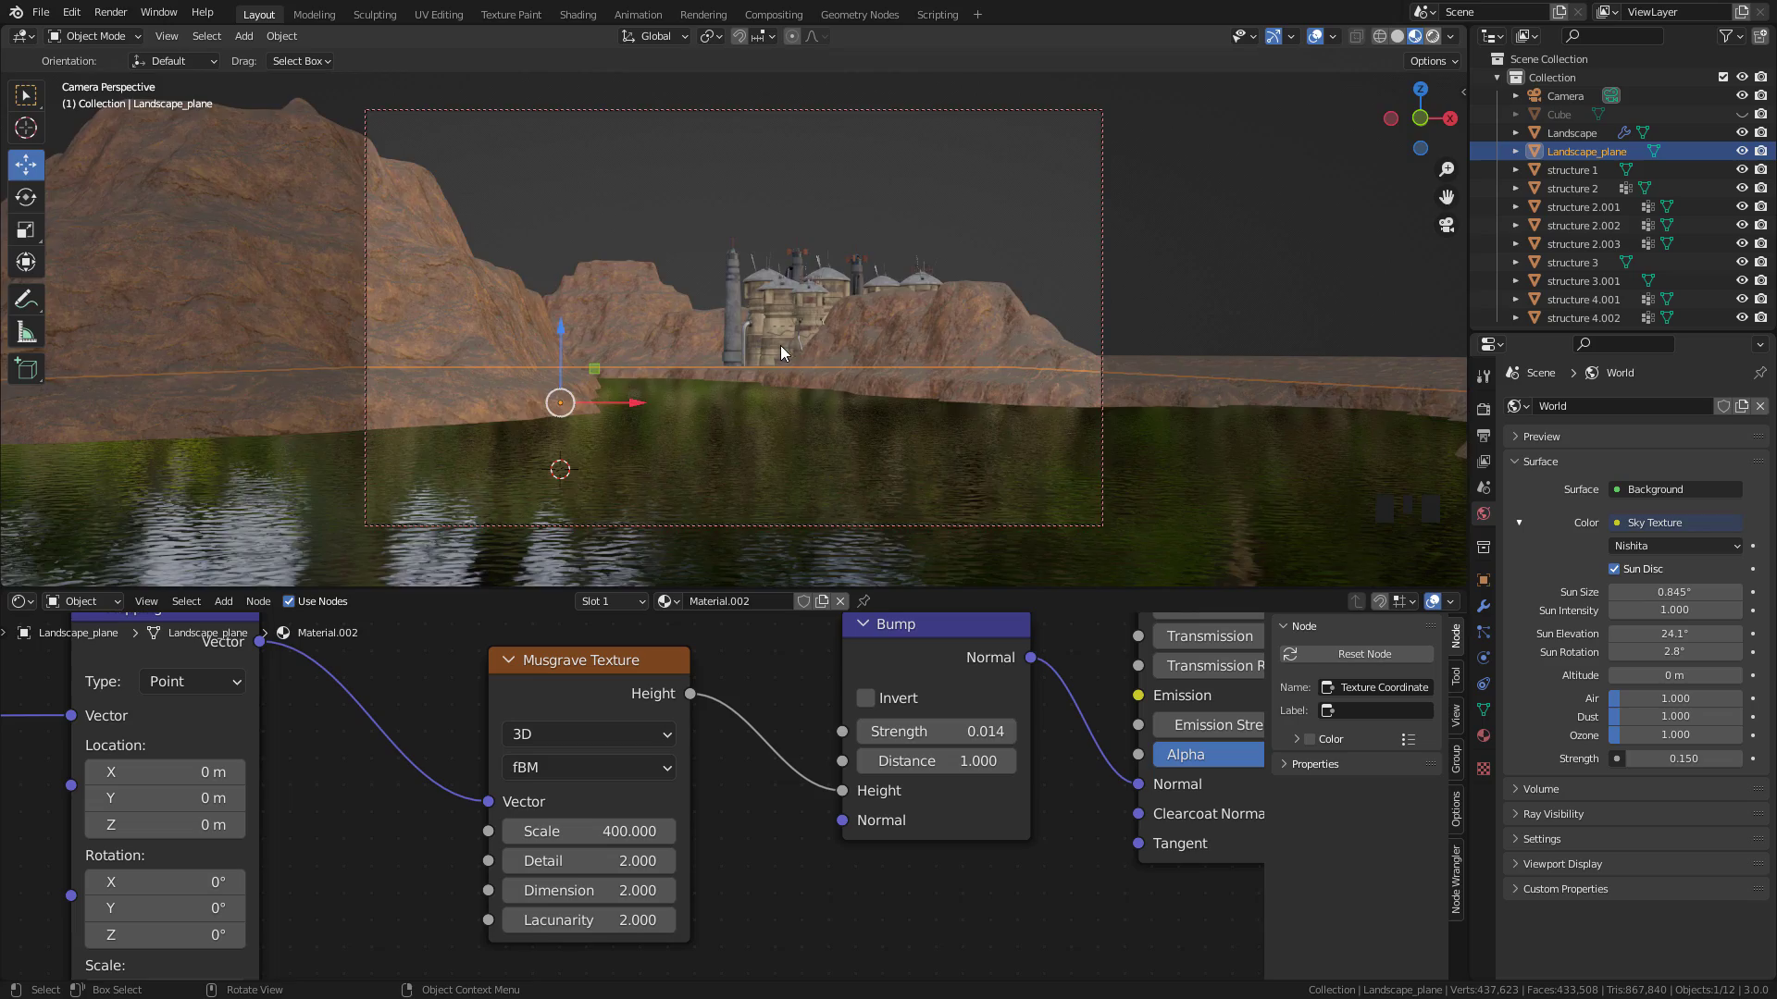
Preview the scene in rendered shading with the fog cube shown and the viewport overlays turned off
{"action": "key", "text": "z"}
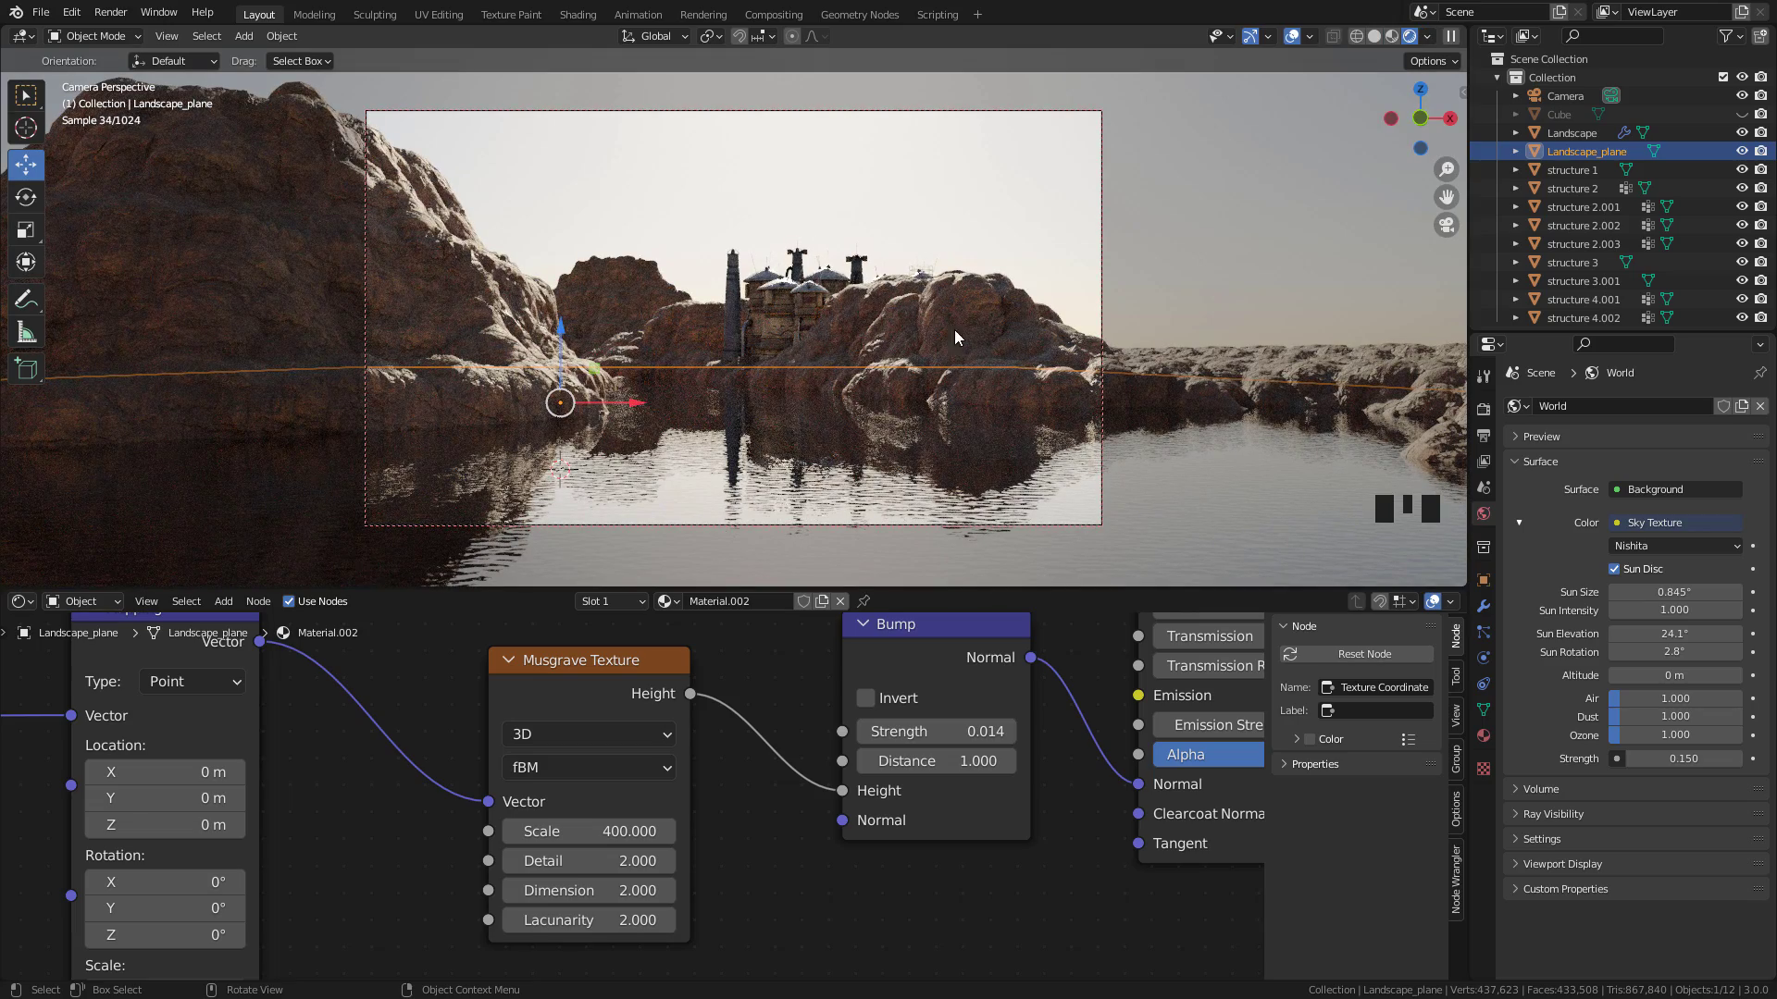
{"action": "left_click", "coordinate": [1740, 114]}
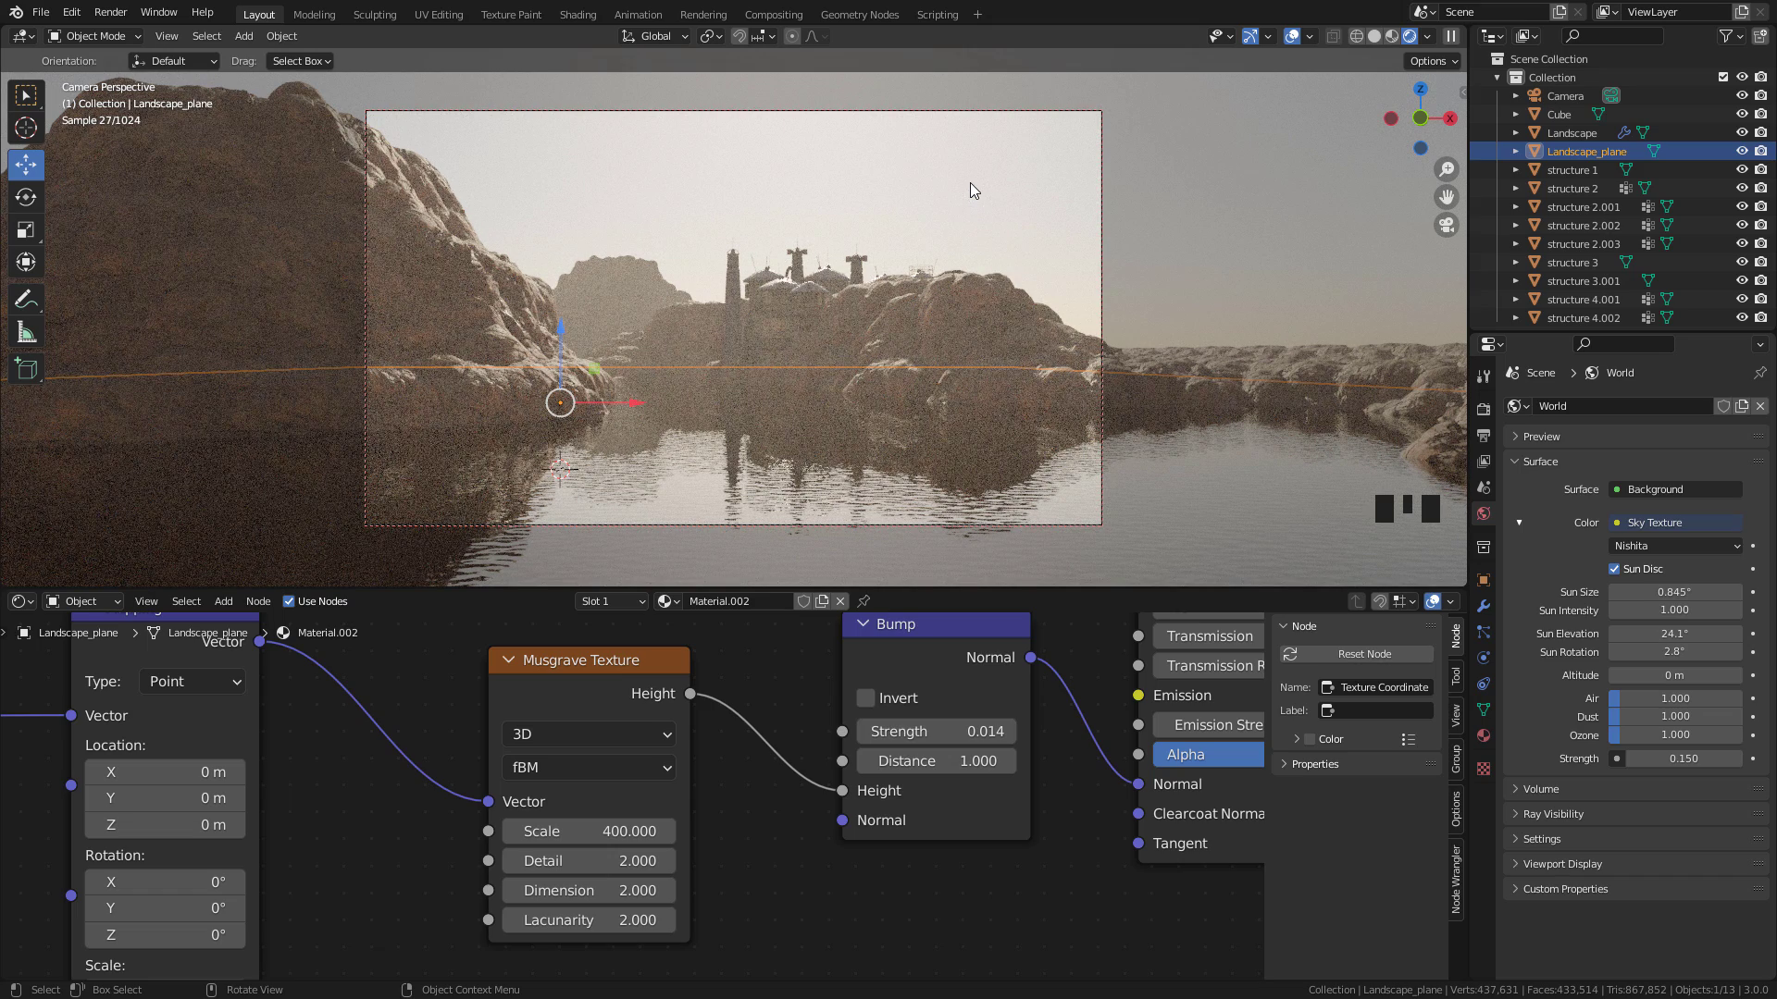
{"action": "left_click", "coordinate": [1291, 36]}
Leave the camera view and change the node editor area to the Asset Browser showing the structures library
{"action": "key", "text": "KP_0"}
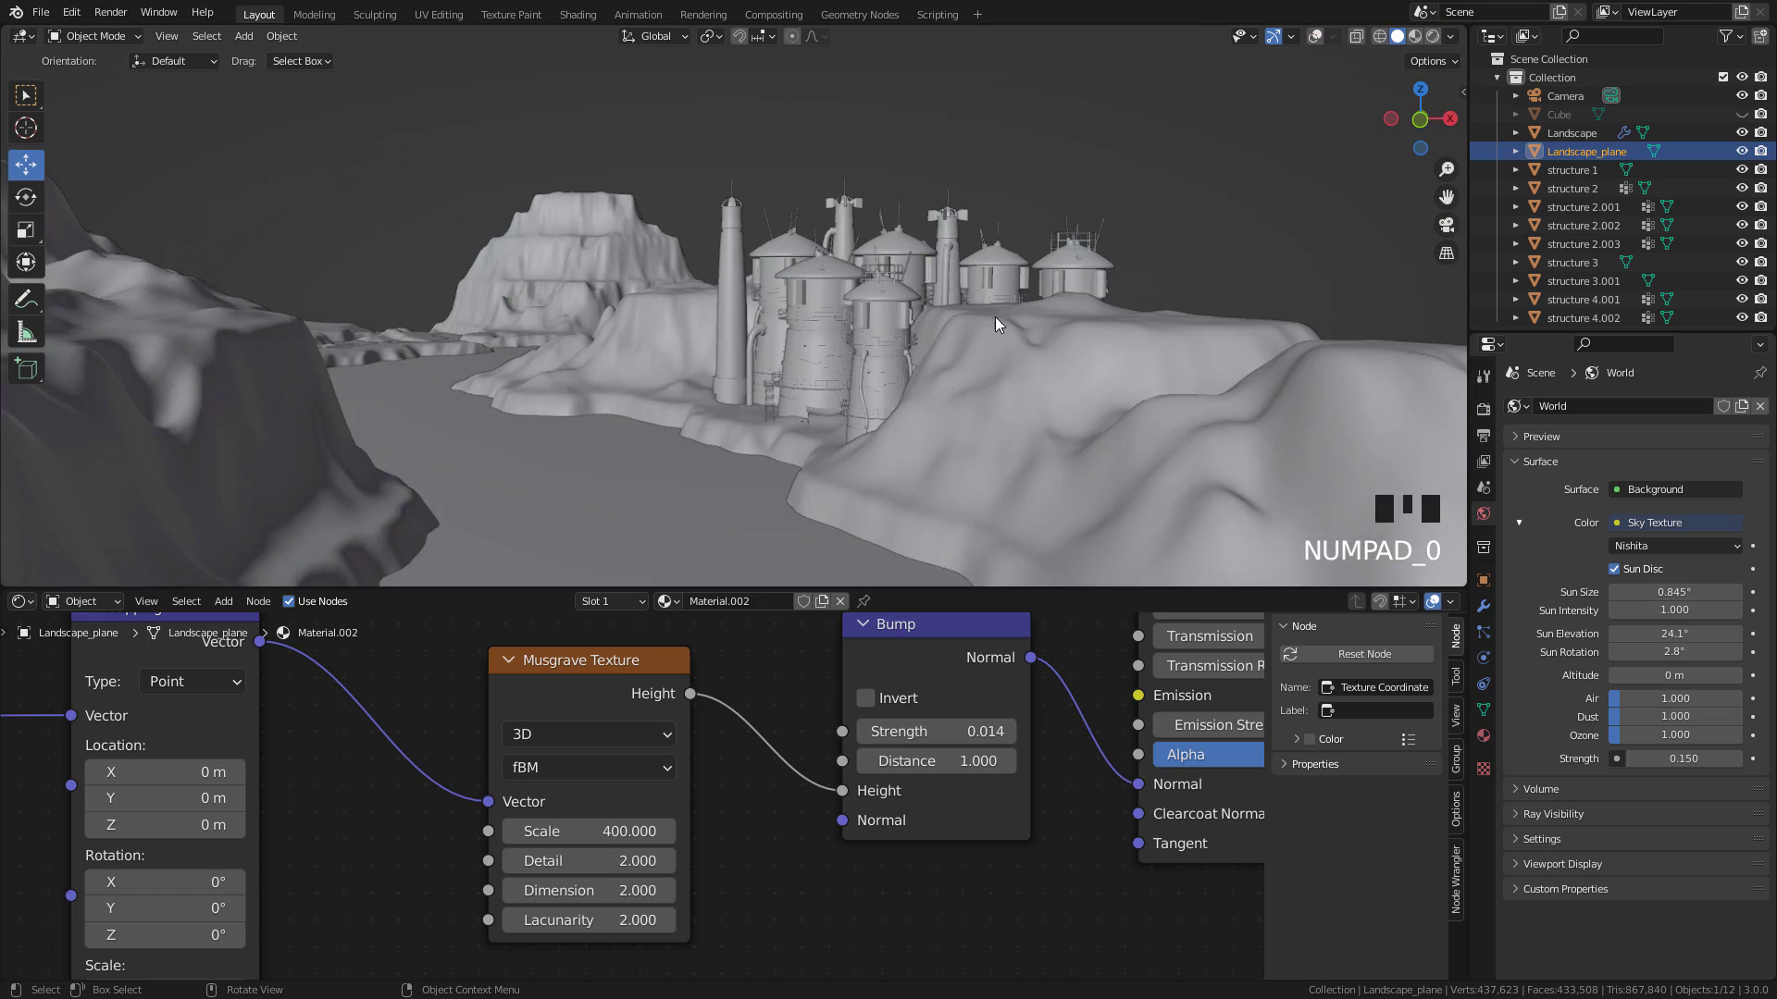
{"action": "scroll", "coordinate": [987, 321], "scroll_direction": "down", "scroll_amount": 5}
{"action": "middle_click_drag", "start_coordinate": [987, 320], "coordinate": [776, 352]}
{"action": "scroll", "coordinate": [773, 348], "scroll_direction": "up", "scroll_amount": 4}
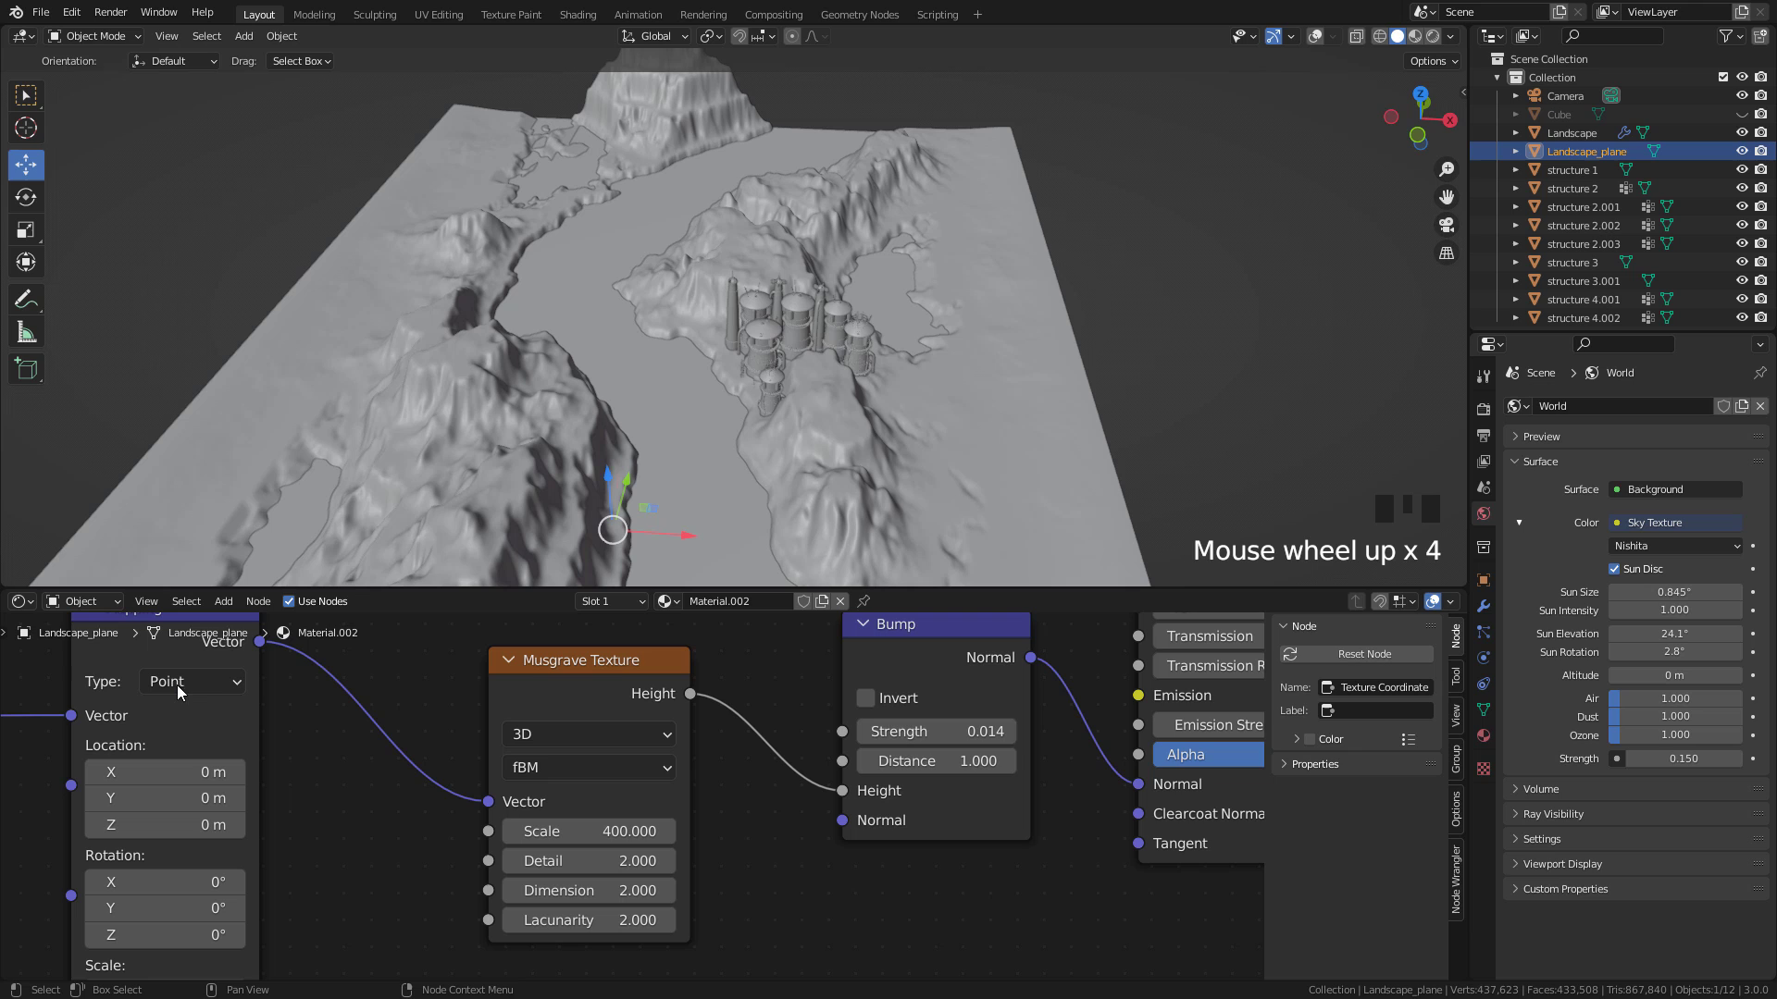
{"action": "left_click", "coordinate": [32, 604]}
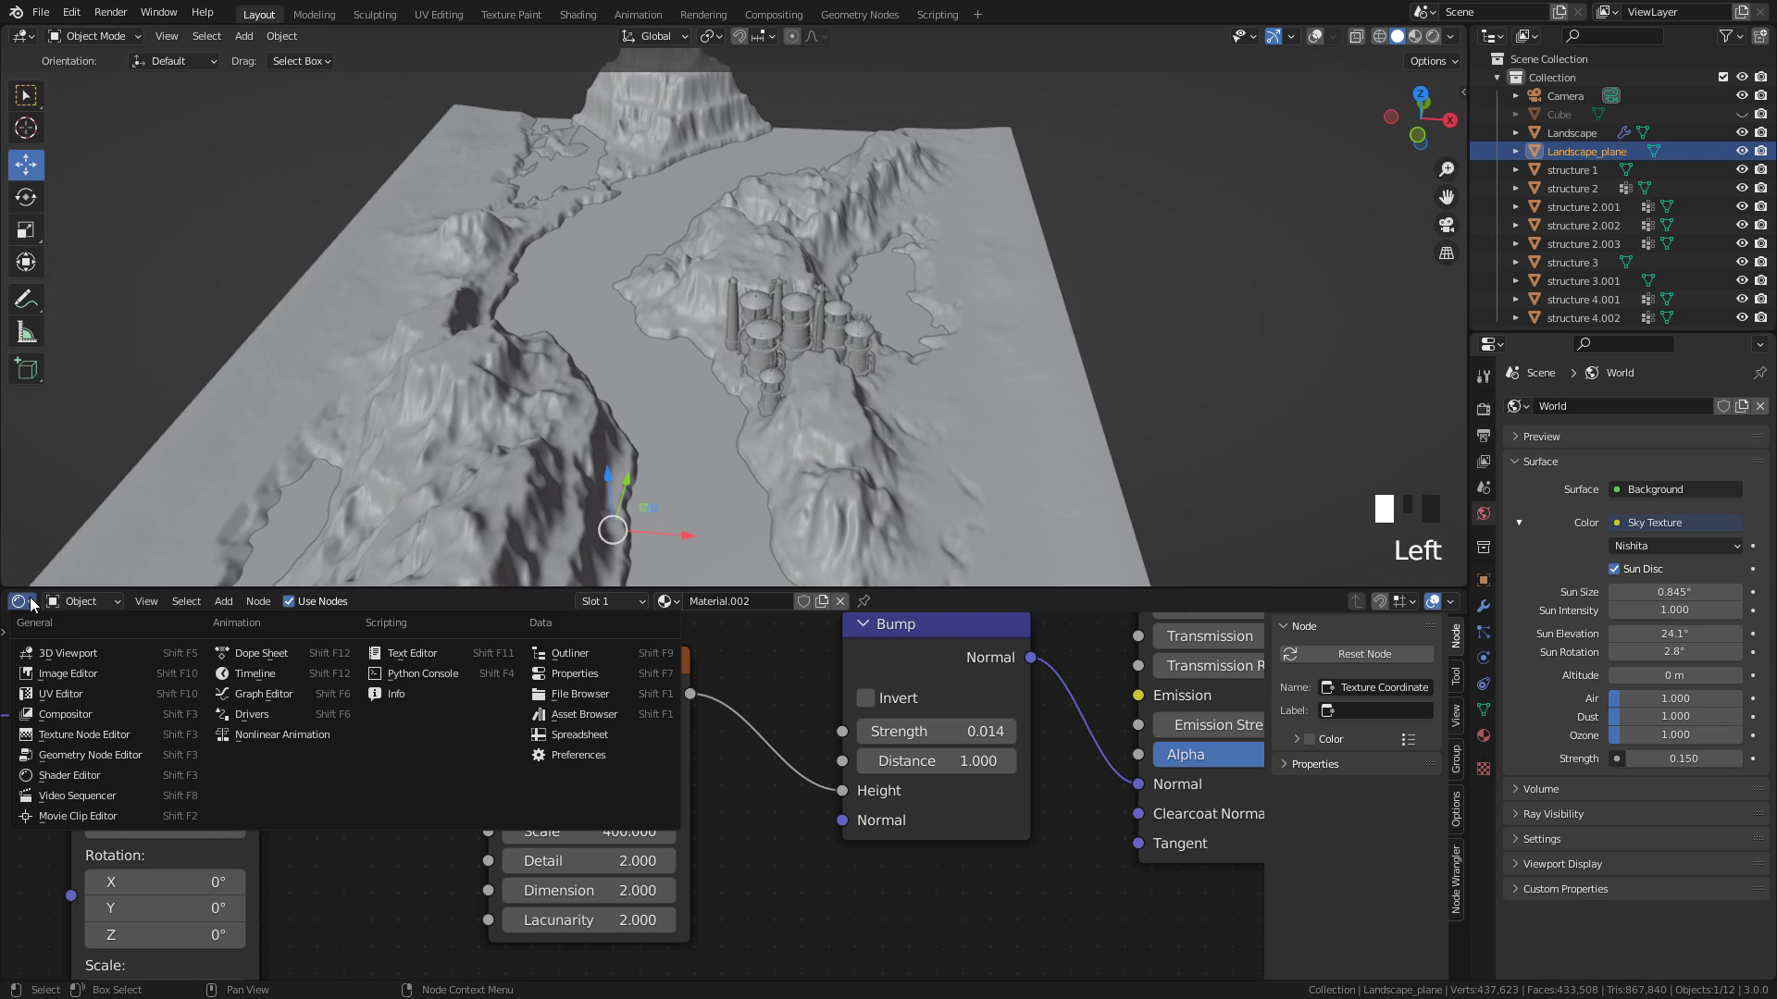
{"action": "left_click", "coordinate": [583, 715]}
{"action": "left_click", "coordinate": [83, 630]}
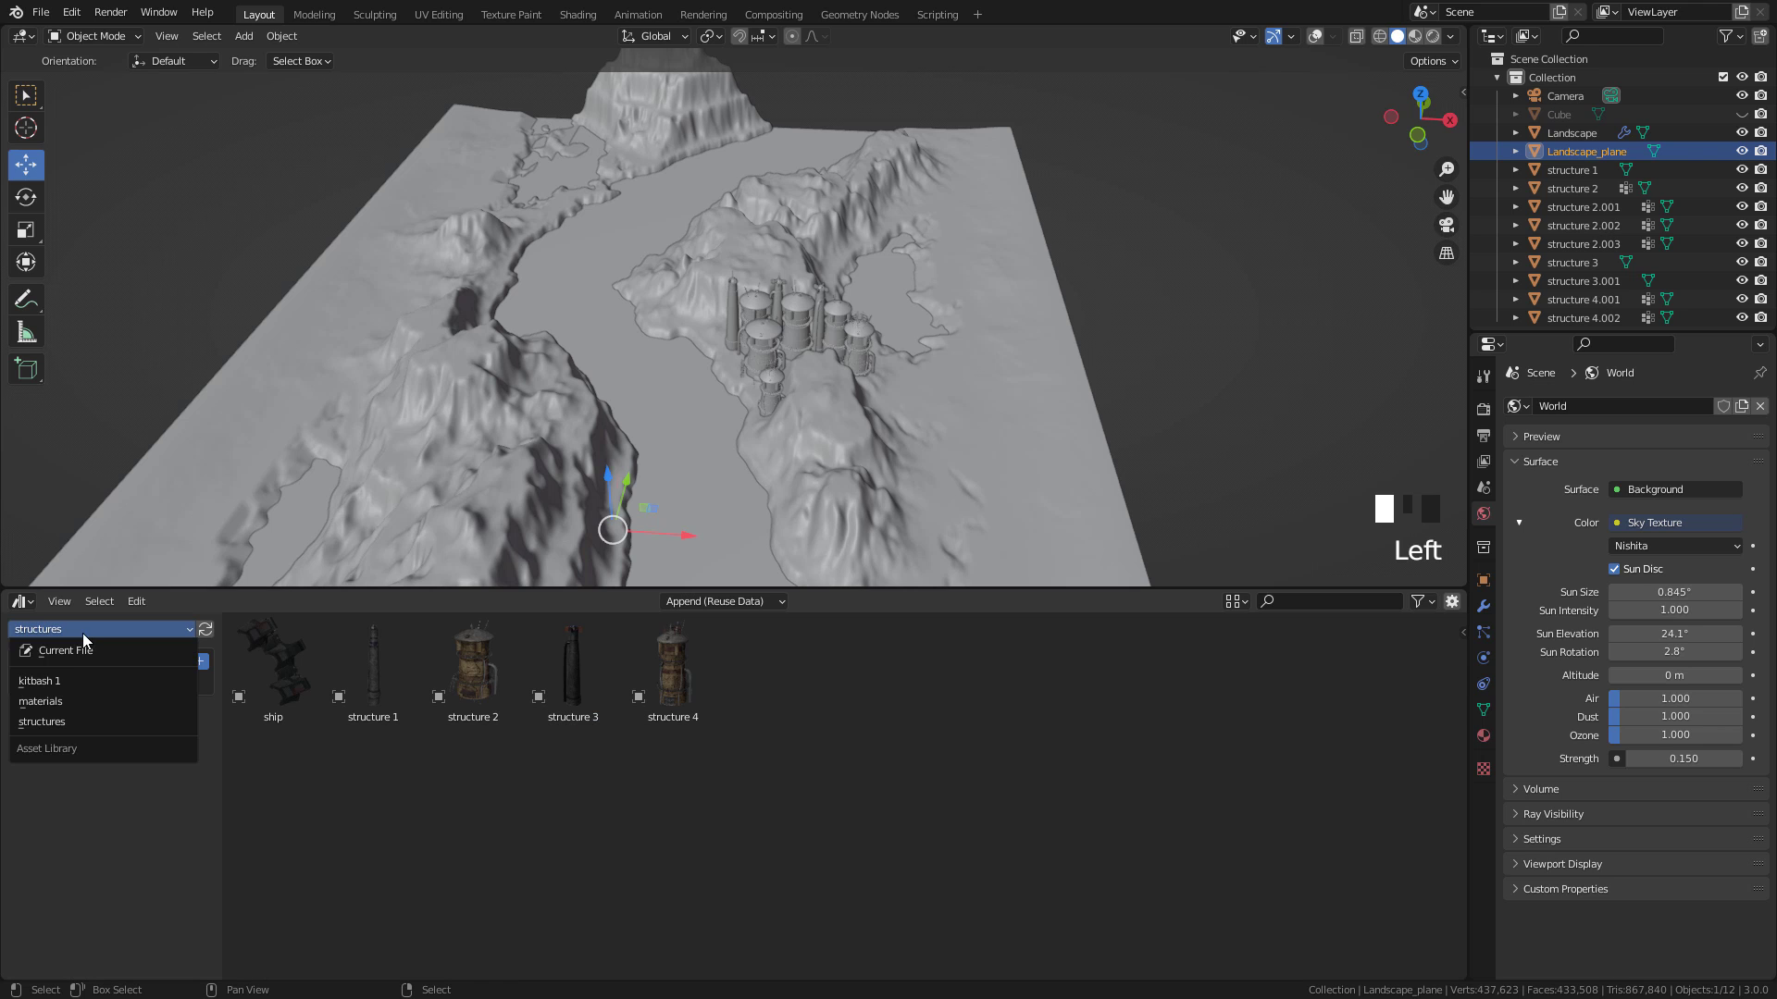
{"action": "left_click", "coordinate": [81, 723]}
Place the ship asset in the scene, turn the viewport overlays on and scale the ship to 0.264
{"action": "left_click_drag", "start_coordinate": [273, 671], "coordinate": [1145, 429]}
{"action": "scroll", "coordinate": [1146, 429], "scroll_direction": "down", "scroll_amount": 8}
{"action": "scroll", "coordinate": [1145, 429], "scroll_direction": "down", "scroll_amount": 4}
{"action": "left_click", "coordinate": [1313, 36]}
{"action": "key", "text": "s"}
{"action": "left_click", "coordinate": [805, 142]}
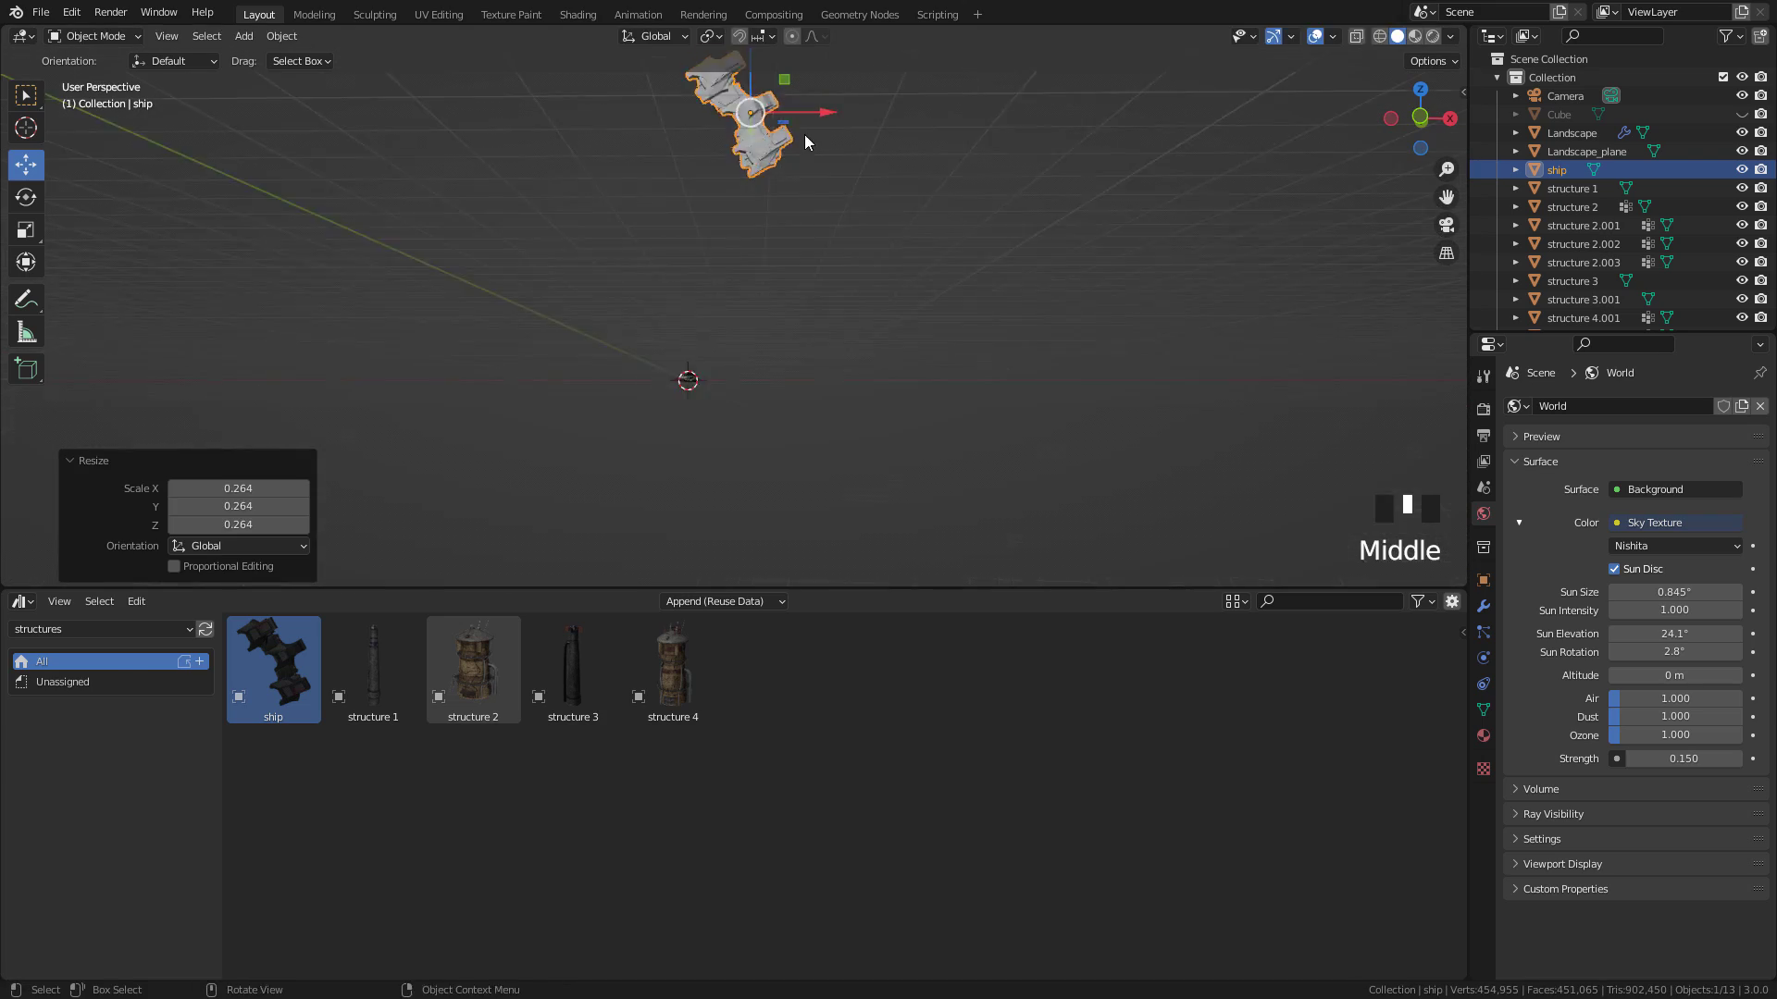
Scale the oversized ship down further in two passes
{"action": "middle_click_drag", "start_coordinate": [805, 142], "coordinate": [803, 74]}
{"action": "key", "text": "s"}
{"action": "left_click", "coordinate": [758, 519]}
{"action": "key", "text": "s"}
{"action": "left_click", "coordinate": [823, 340]}
Move the ship along its axes to bring it close to the canyon structures
{"action": "left_click_drag", "start_coordinate": [824, 341], "coordinate": [619, 349]}
{"action": "left_click_drag", "start_coordinate": [559, 291], "coordinate": [559, 384]}
{"action": "middle_click_drag", "start_coordinate": [648, 417], "coordinate": [694, 342]}
{"action": "left_click_drag", "start_coordinate": [696, 319], "coordinate": [731, 316]}
{"action": "middle_click_drag", "start_coordinate": [731, 316], "coordinate": [648, 333]}
{"action": "left_click_drag", "start_coordinate": [657, 335], "coordinate": [1005, 352]}
{"action": "scroll", "coordinate": [928, 341], "scroll_direction": "up", "scroll_amount": 3}
Fine-tune the ship's size beside the structures, raising it and shifting it sideways
{"action": "middle_click_drag", "start_coordinate": [928, 342], "coordinate": [861, 269]}
{"action": "key", "text": "s"}
{"action": "left_click", "coordinate": [758, 277]}
{"action": "left_click_drag", "start_coordinate": [847, 243], "coordinate": [847, 179]}
{"action": "key", "text": "s"}
{"action": "left_click", "coordinate": [888, 242]}
{"action": "left_click_drag", "start_coordinate": [916, 248], "coordinate": [865, 248]}
Clear the ship's rotation and rotate it by 18.9°
{"action": "middle_click_drag", "start_coordinate": [865, 248], "coordinate": [749, 421]}
{"action": "key", "text": "alt+r"}
{"action": "key", "text": "r"}
{"action": "left_click", "coordinate": [778, 369]}
From the top view, position the ship over the river channel beside the structures and adjust its heading
{"action": "scroll", "coordinate": [749, 421], "scroll_direction": "up", "scroll_amount": 5}
{"action": "key", "text": "KP_7"}
{"action": "scroll", "coordinate": [728, 446], "scroll_direction": "down", "scroll_amount": 9}
{"action": "key", "text": "g"}
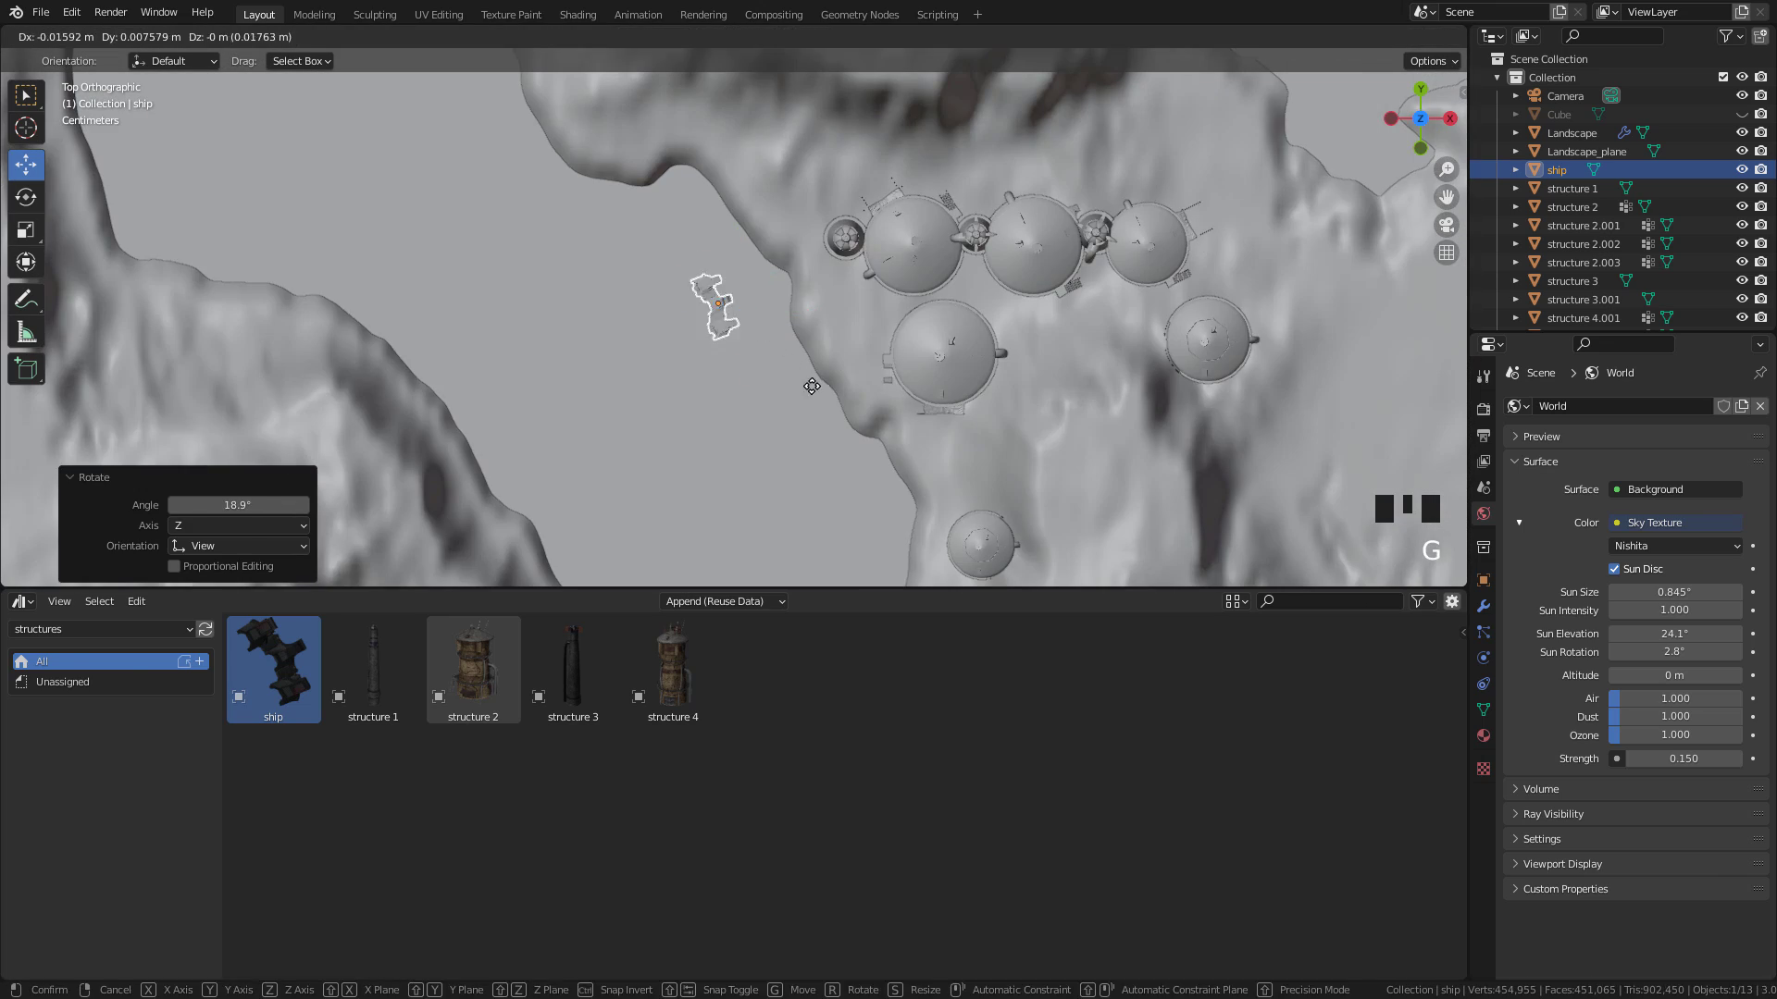
{"action": "left_click", "coordinate": [761, 369]}
{"action": "key", "text": "r"}
{"action": "left_click", "coordinate": [777, 365]}
Check the ship from the camera, nudge it sideways and rescale it
{"action": "key", "text": "KP_0"}
{"action": "left_click_drag", "start_coordinate": [705, 285], "coordinate": [718, 284]}
{"action": "middle_click_drag", "start_coordinate": [718, 284], "coordinate": [765, 318]}
{"action": "left_click", "coordinate": [666, 304]}
{"action": "key", "text": "s"}
{"action": "left_click", "coordinate": [792, 363]}
Duplicate the ship, place the copy nearer to the structures and turn it about the global Z axis
{"action": "key", "text": "shift+d"}
{"action": "left_click", "coordinate": [869, 371]}
{"action": "middle_click_drag", "start_coordinate": [869, 371], "coordinate": [880, 442], "text": "shift"}
{"action": "key", "text": "r"}
{"action": "key", "text": "r"}
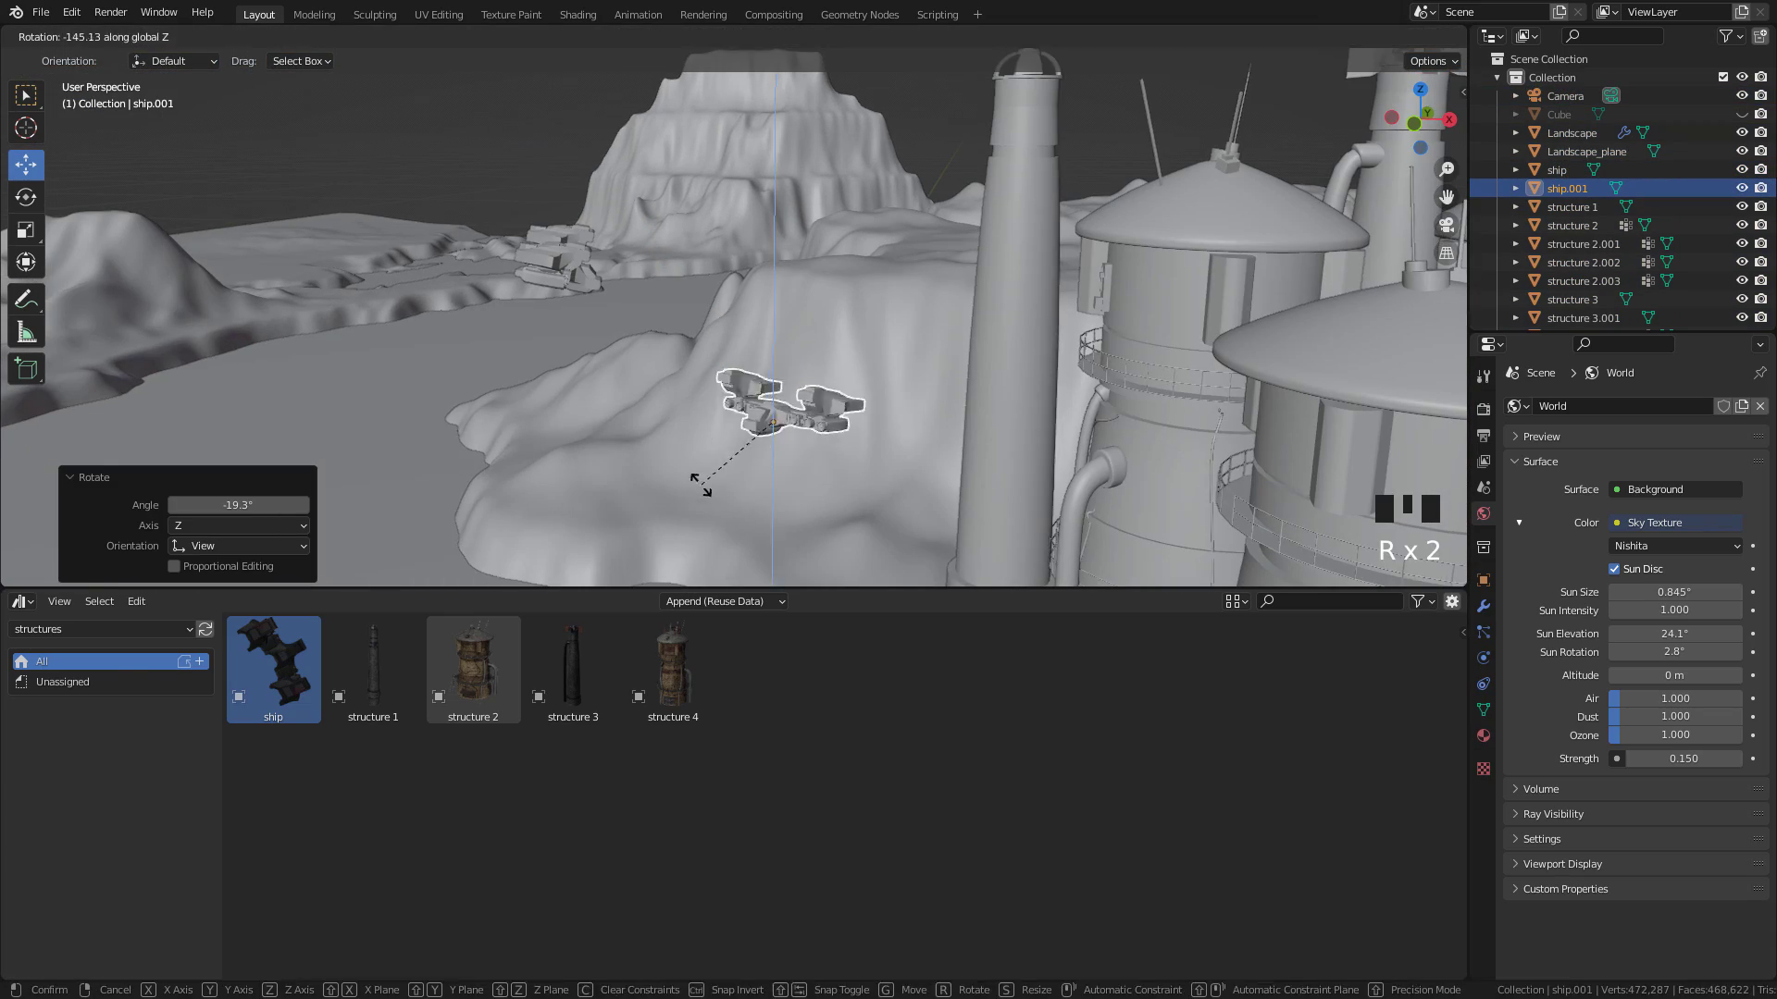
{"action": "left_click", "coordinate": [712, 481]}
Adjust the duplicate ship's height slightly and refine its rotation so it flies at a different heading
{"action": "left_click_drag", "start_coordinate": [753, 361], "coordinate": [753, 370]}
{"action": "middle_click_drag", "start_coordinate": [753, 370], "coordinate": [786, 297]}
{"action": "left_click", "coordinate": [740, 398]}
{"action": "key", "text": "r"}
{"action": "left_click", "coordinate": [746, 389]}
{"action": "key", "text": "r"}
{"action": "left_click", "coordinate": [944, 318]}
{"action": "key", "text": "r"}
{"action": "left_click", "coordinate": [813, 349]}
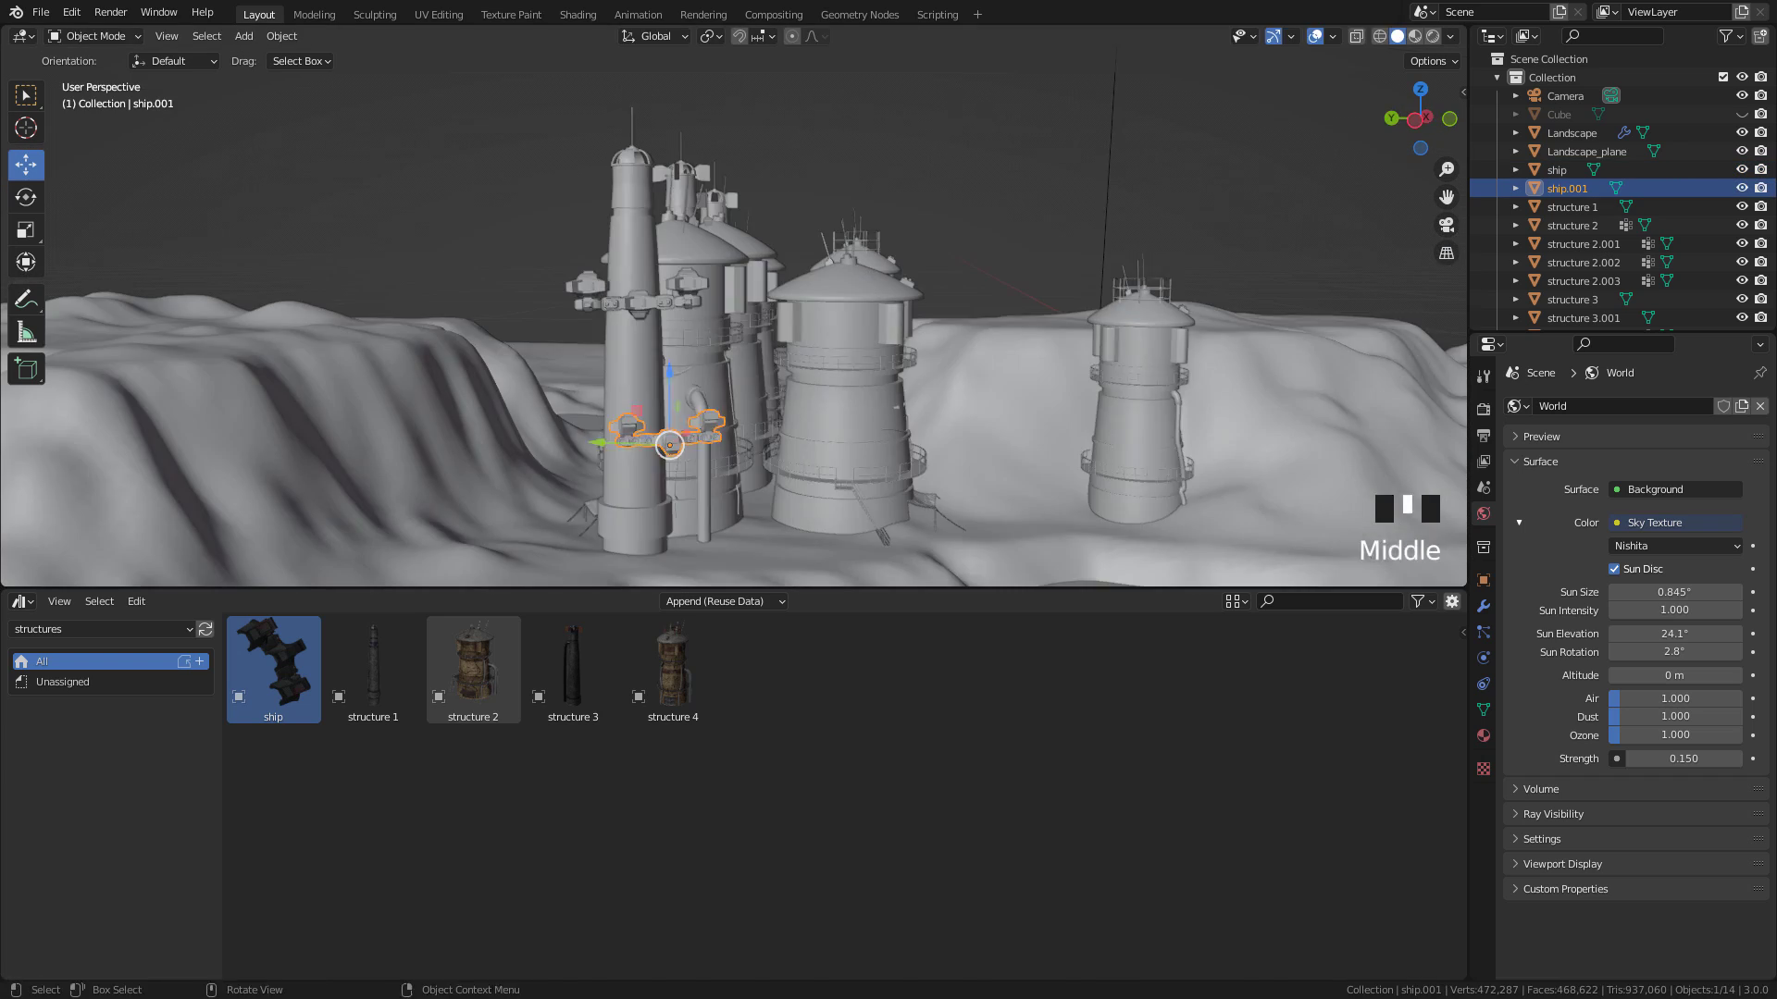
{"action": "key", "text": "r"}
{"action": "left_click", "coordinate": [897, 406]}
Scale up the tall tower, structure 1, slightly and shift its position beside the tanks
{"action": "scroll", "coordinate": [923, 392], "scroll_direction": "down", "scroll_amount": 4}
{"action": "middle_click_drag", "start_coordinate": [1064, 408], "coordinate": [848, 369]}
{"action": "scroll", "coordinate": [925, 243], "scroll_direction": "up", "scroll_amount": 5}
{"action": "left_click", "coordinate": [790, 417]}
{"action": "key", "text": "s"}
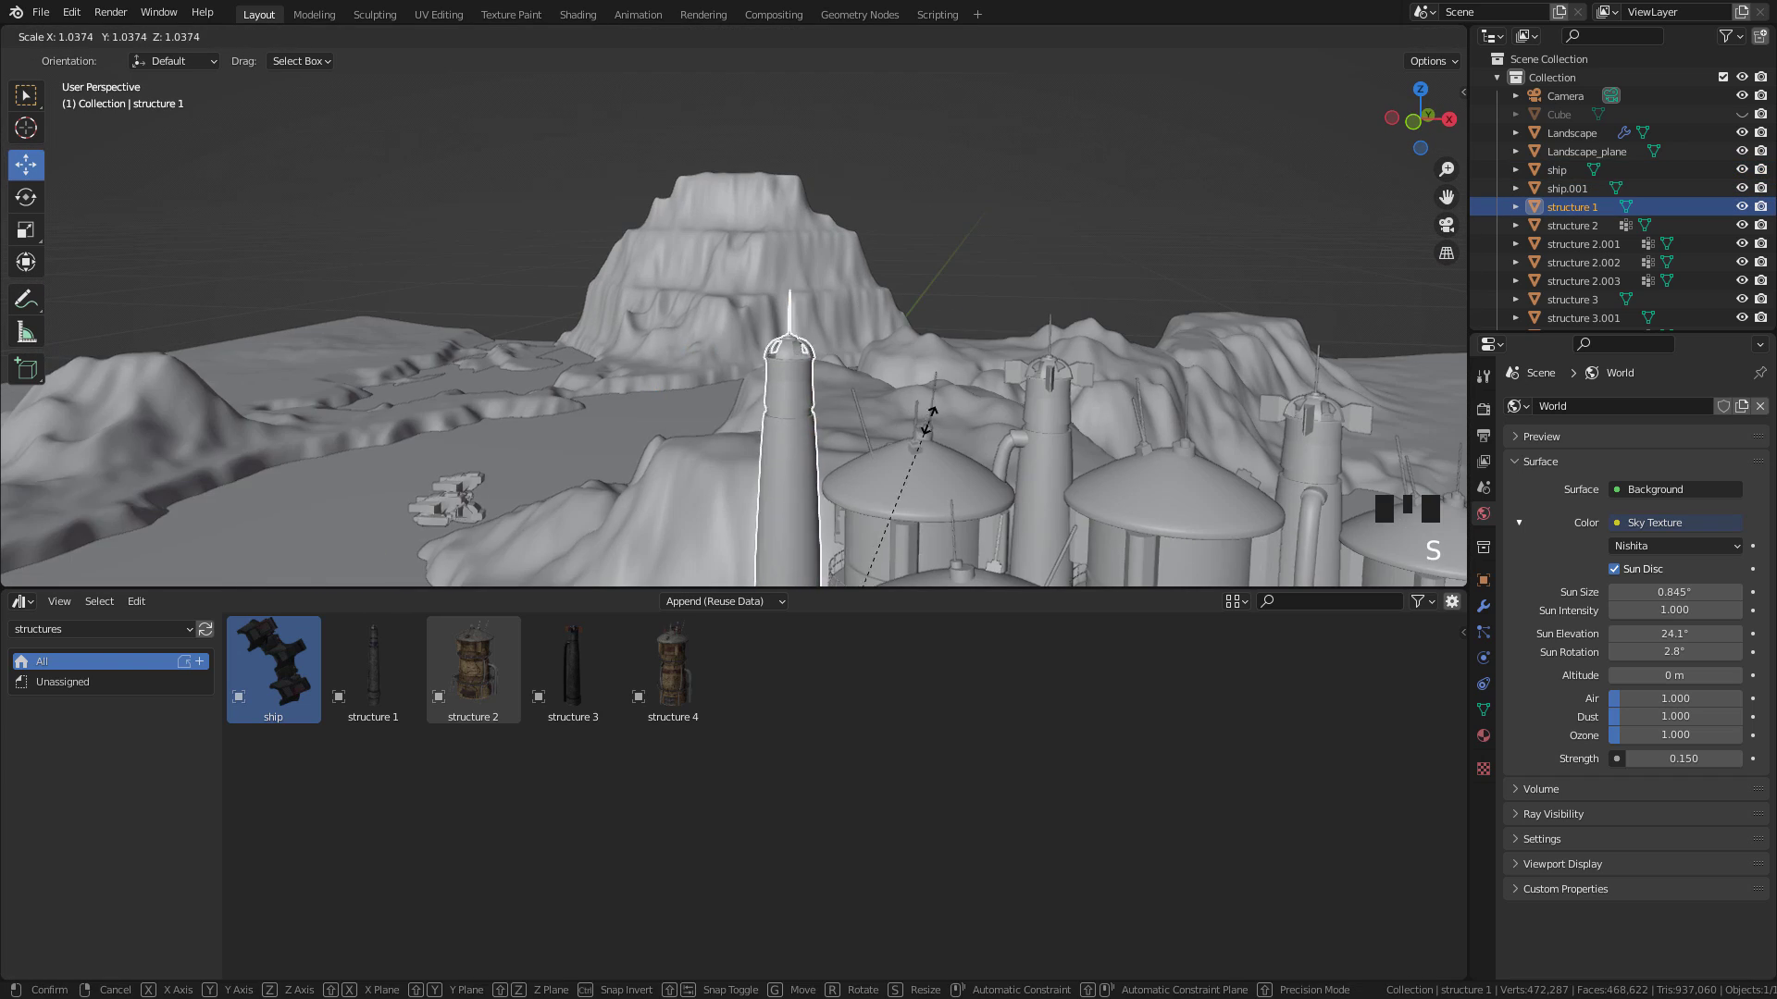
{"action": "left_click", "coordinate": [936, 403]}
{"action": "scroll", "coordinate": [916, 416], "scroll_direction": "down", "scroll_amount": 3}
{"action": "middle_click_drag", "start_coordinate": [877, 447], "coordinate": [862, 381], "text": "shift"}
{"action": "left_click_drag", "start_coordinate": [788, 523], "coordinate": [798, 525]}
Add a Bezier curve to the scene for the cables between the towers
{"action": "middle_click_drag", "start_coordinate": [832, 388], "coordinate": [870, 453]}
{"action": "scroll", "coordinate": [903, 398], "scroll_direction": "up", "scroll_amount": 3}
{"action": "middle_click_drag", "start_coordinate": [934, 370], "coordinate": [902, 357], "text": "shift"}
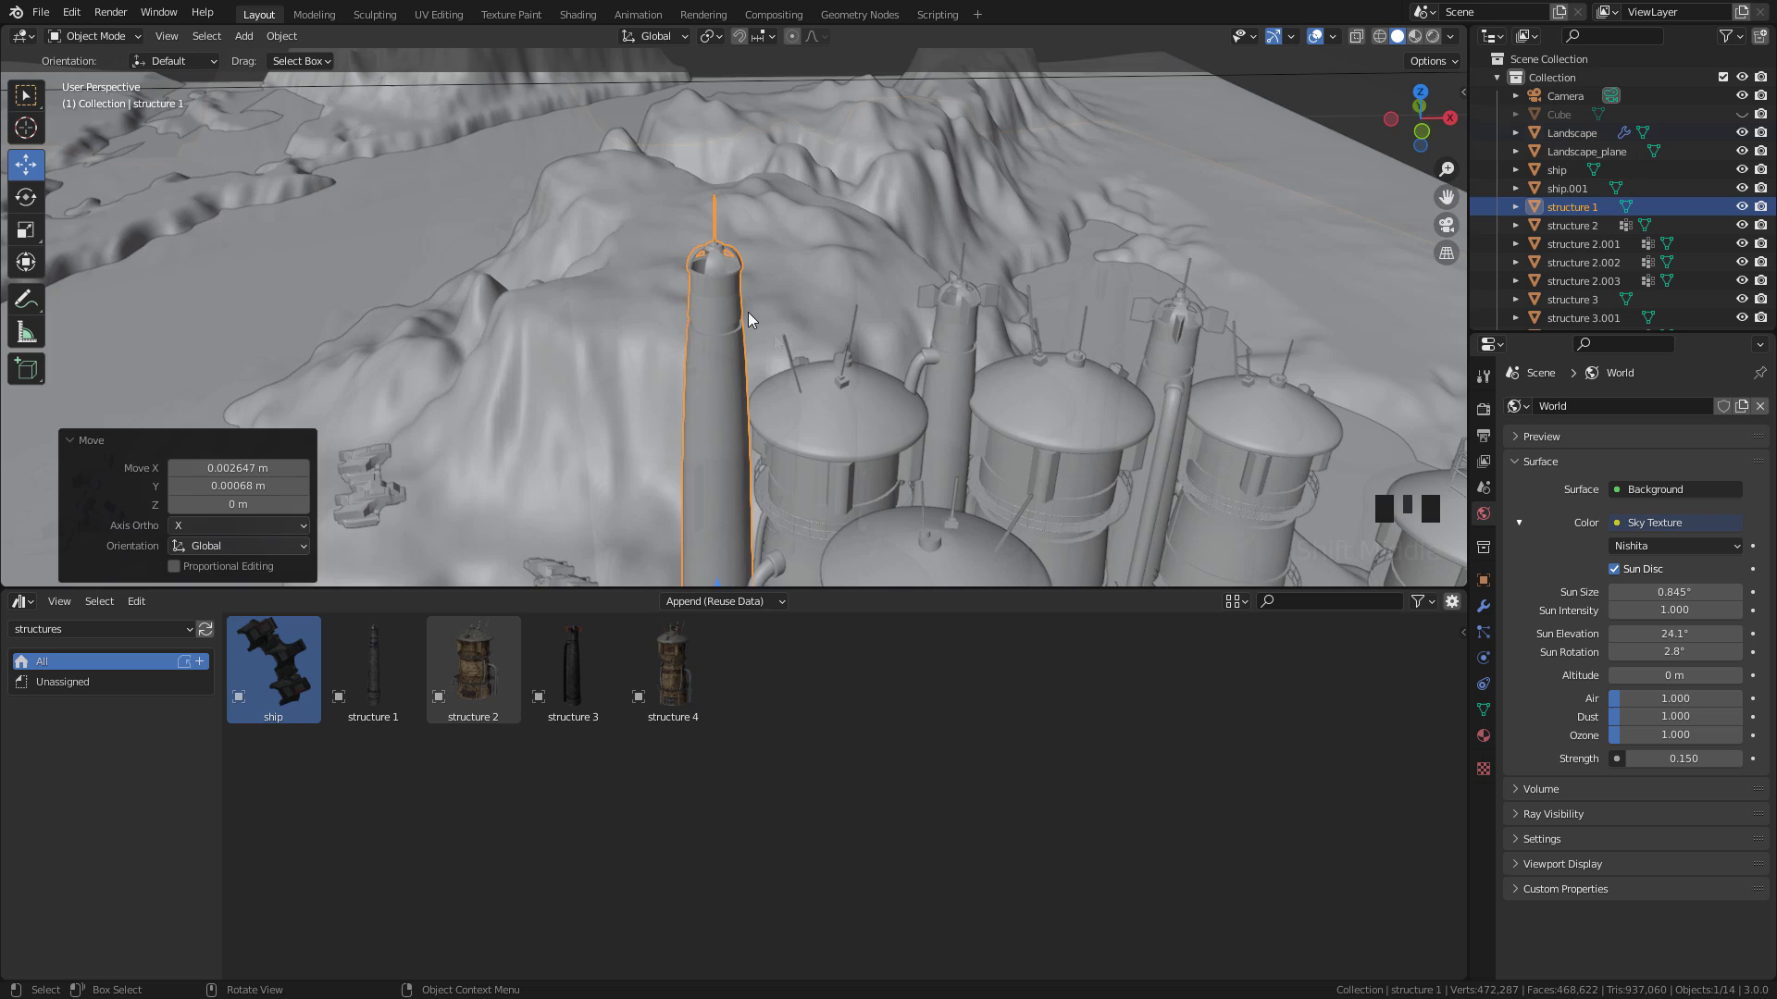
{"action": "middle_click_drag", "start_coordinate": [747, 313], "coordinate": [580, 310], "text": "shift"}
{"action": "left_click", "coordinate": [541, 296]}
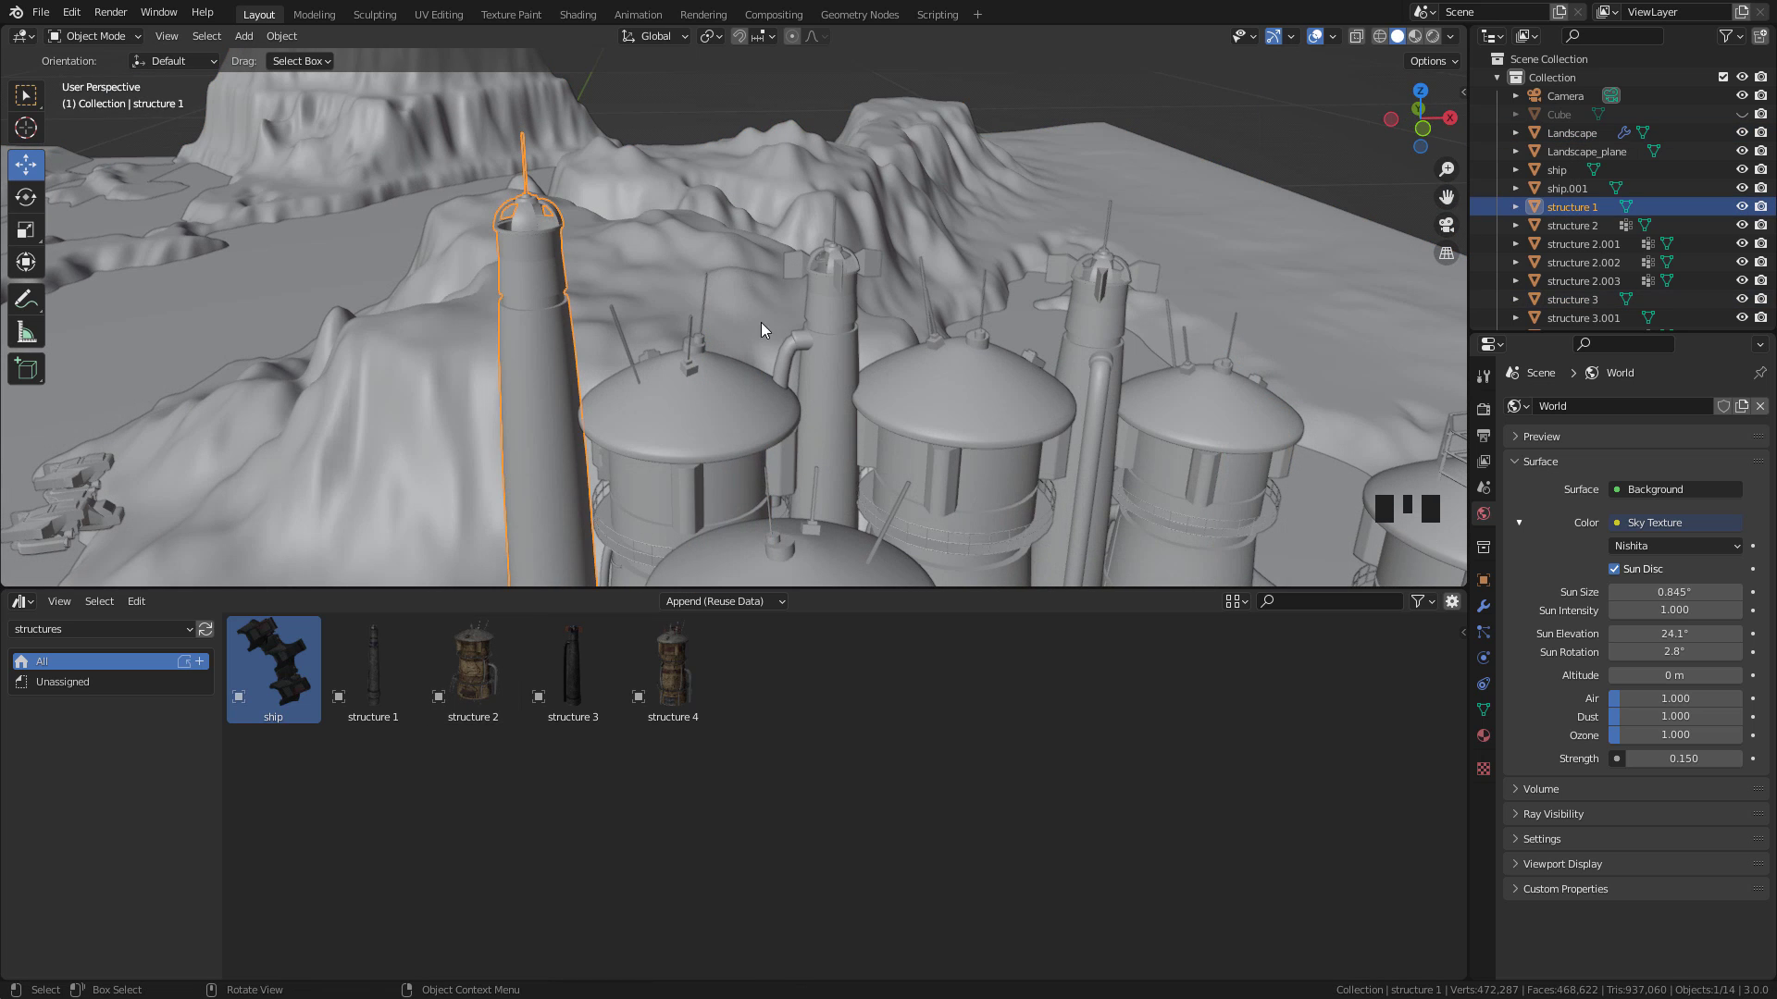
{"action": "key", "text": "shift+a"}
{"action": "mouse_move", "coordinate": [730, 316]}
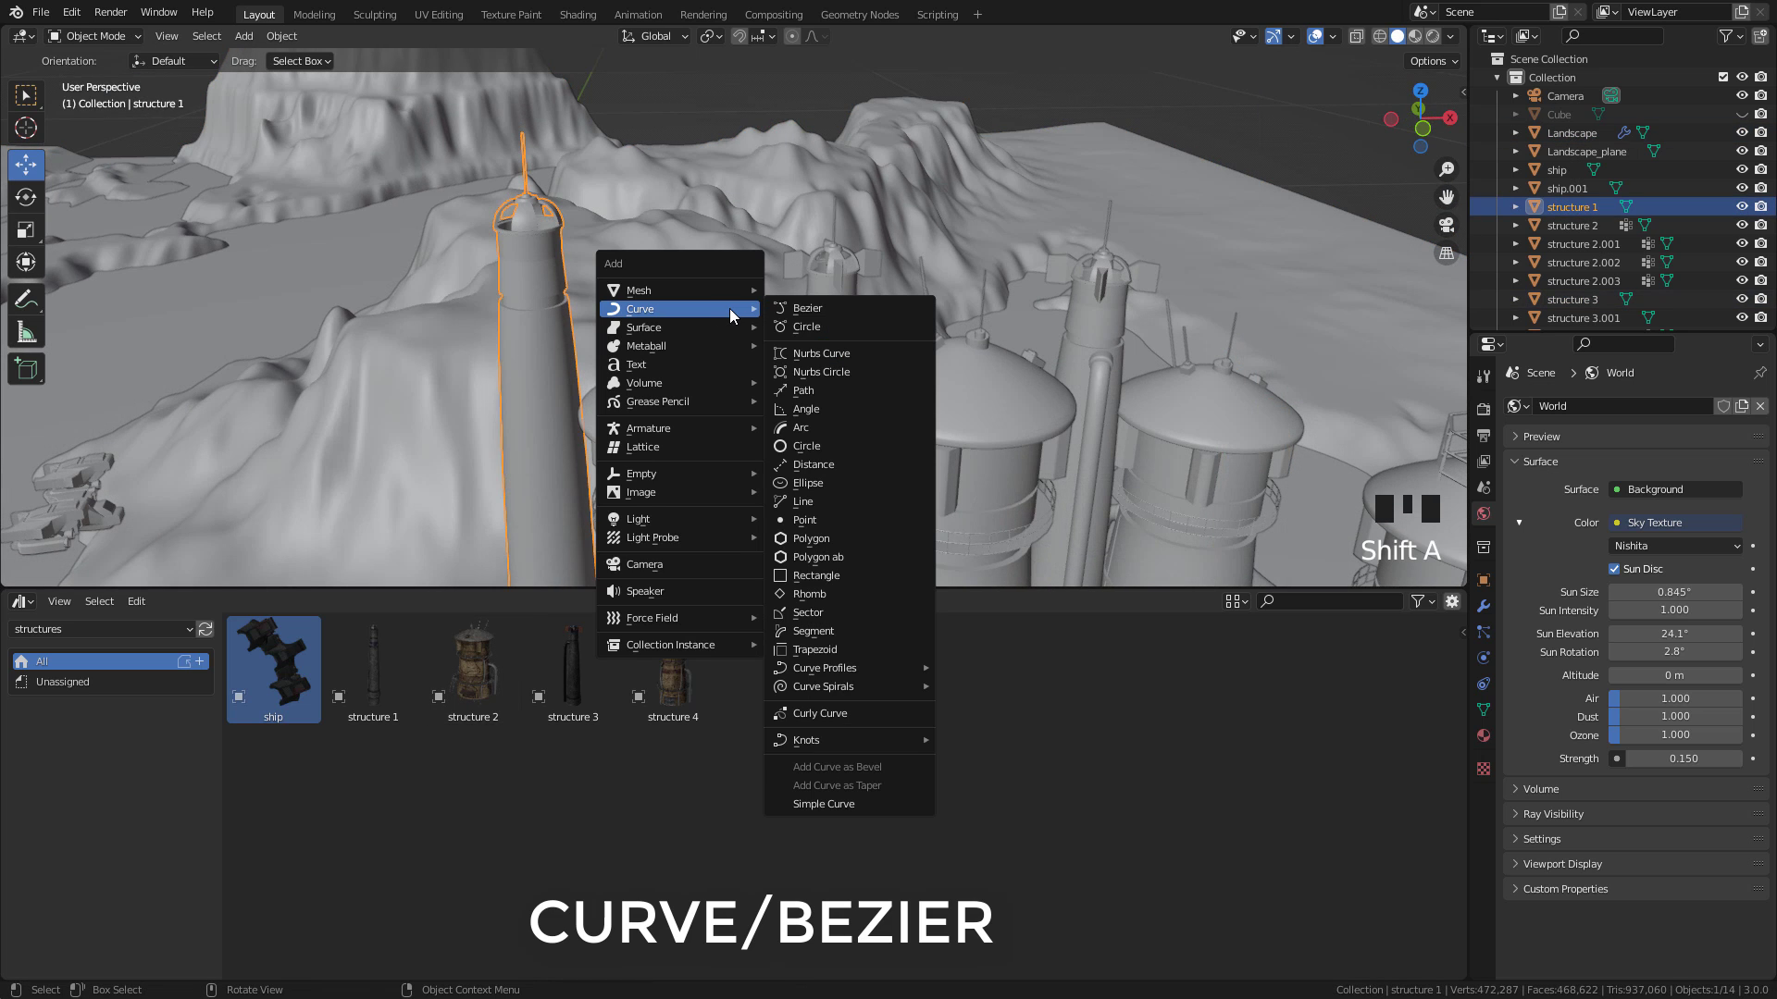
{"action": "left_click", "coordinate": [803, 307]}
Raise the Bezier curve about 0.37 m, shift it over the structures and scale it down
{"action": "scroll", "coordinate": [774, 337], "scroll_direction": "down", "scroll_amount": 6}
{"action": "middle_click_drag", "start_coordinate": [775, 336], "coordinate": [914, 314]}
{"action": "left_click_drag", "start_coordinate": [914, 315], "coordinate": [952, 418]}
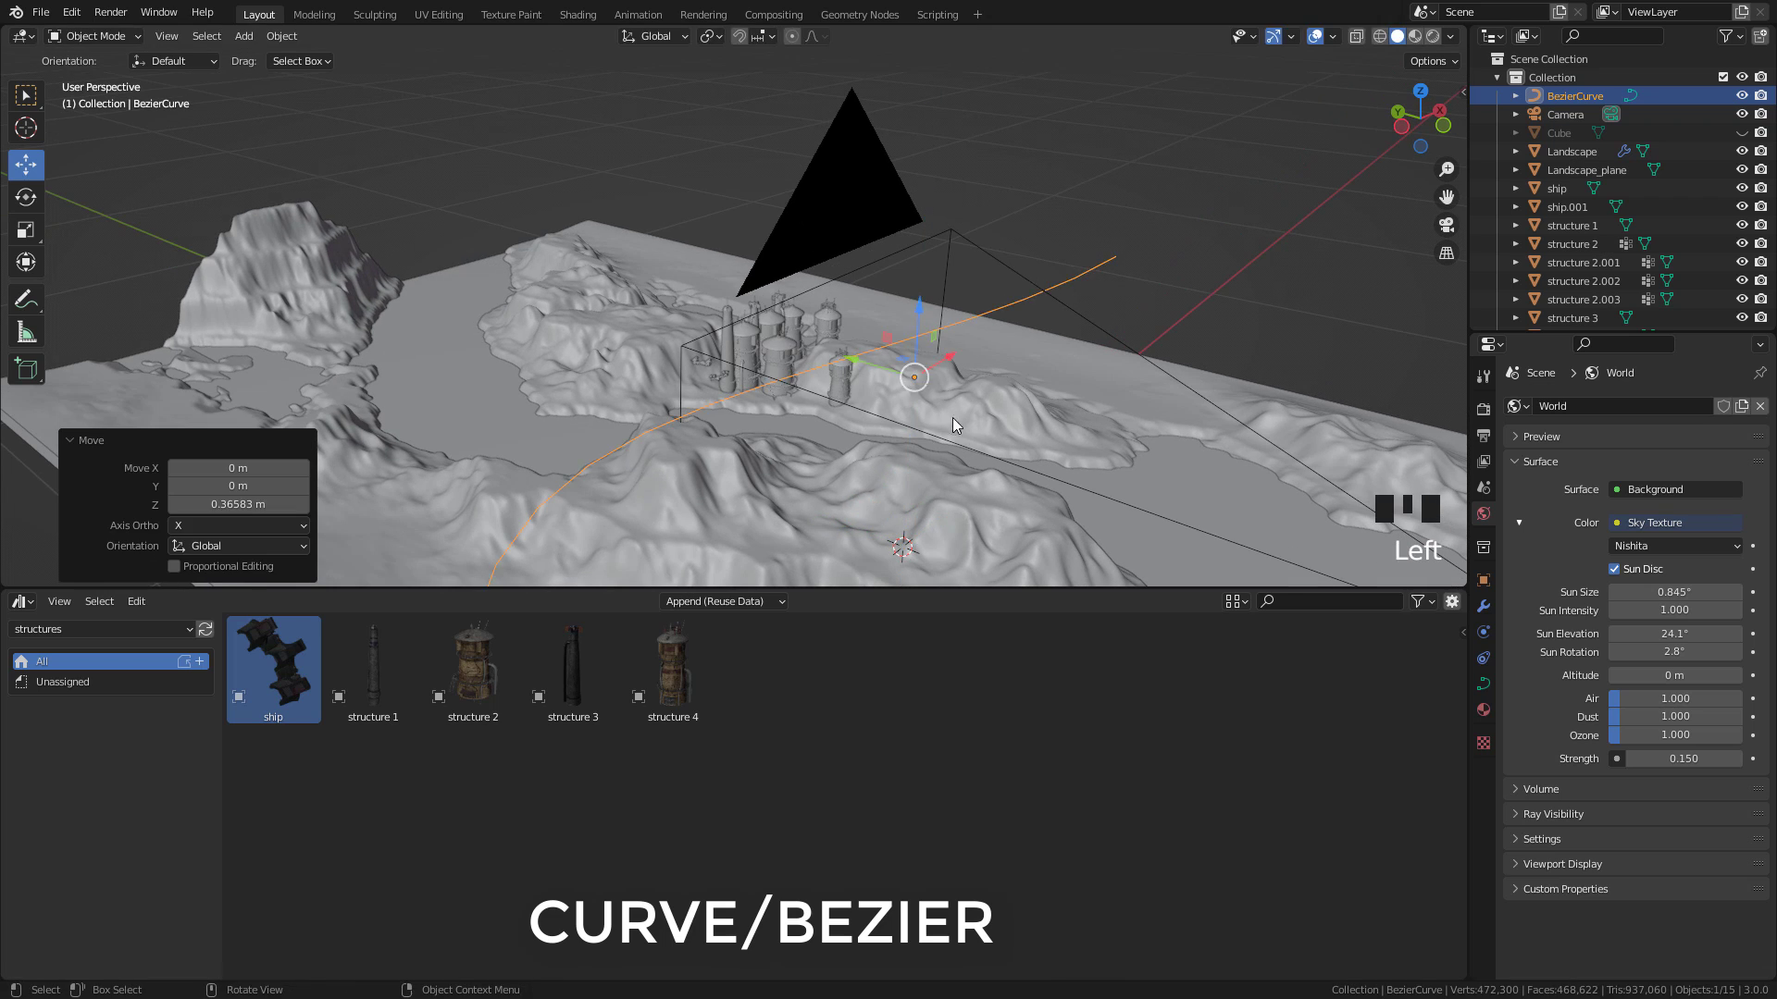
{"action": "left_click_drag", "start_coordinate": [853, 359], "coordinate": [694, 312]}
{"action": "key", "text": "s"}
{"action": "left_click", "coordinate": [786, 333]}
Delete all vertices of the Bezier curve in Edit Mode
{"action": "middle_click_drag", "start_coordinate": [855, 347], "coordinate": [680, 293]}
{"action": "scroll", "coordinate": [729, 387], "scroll_direction": "up", "scroll_amount": 2}
{"action": "key", "text": "Tab"}
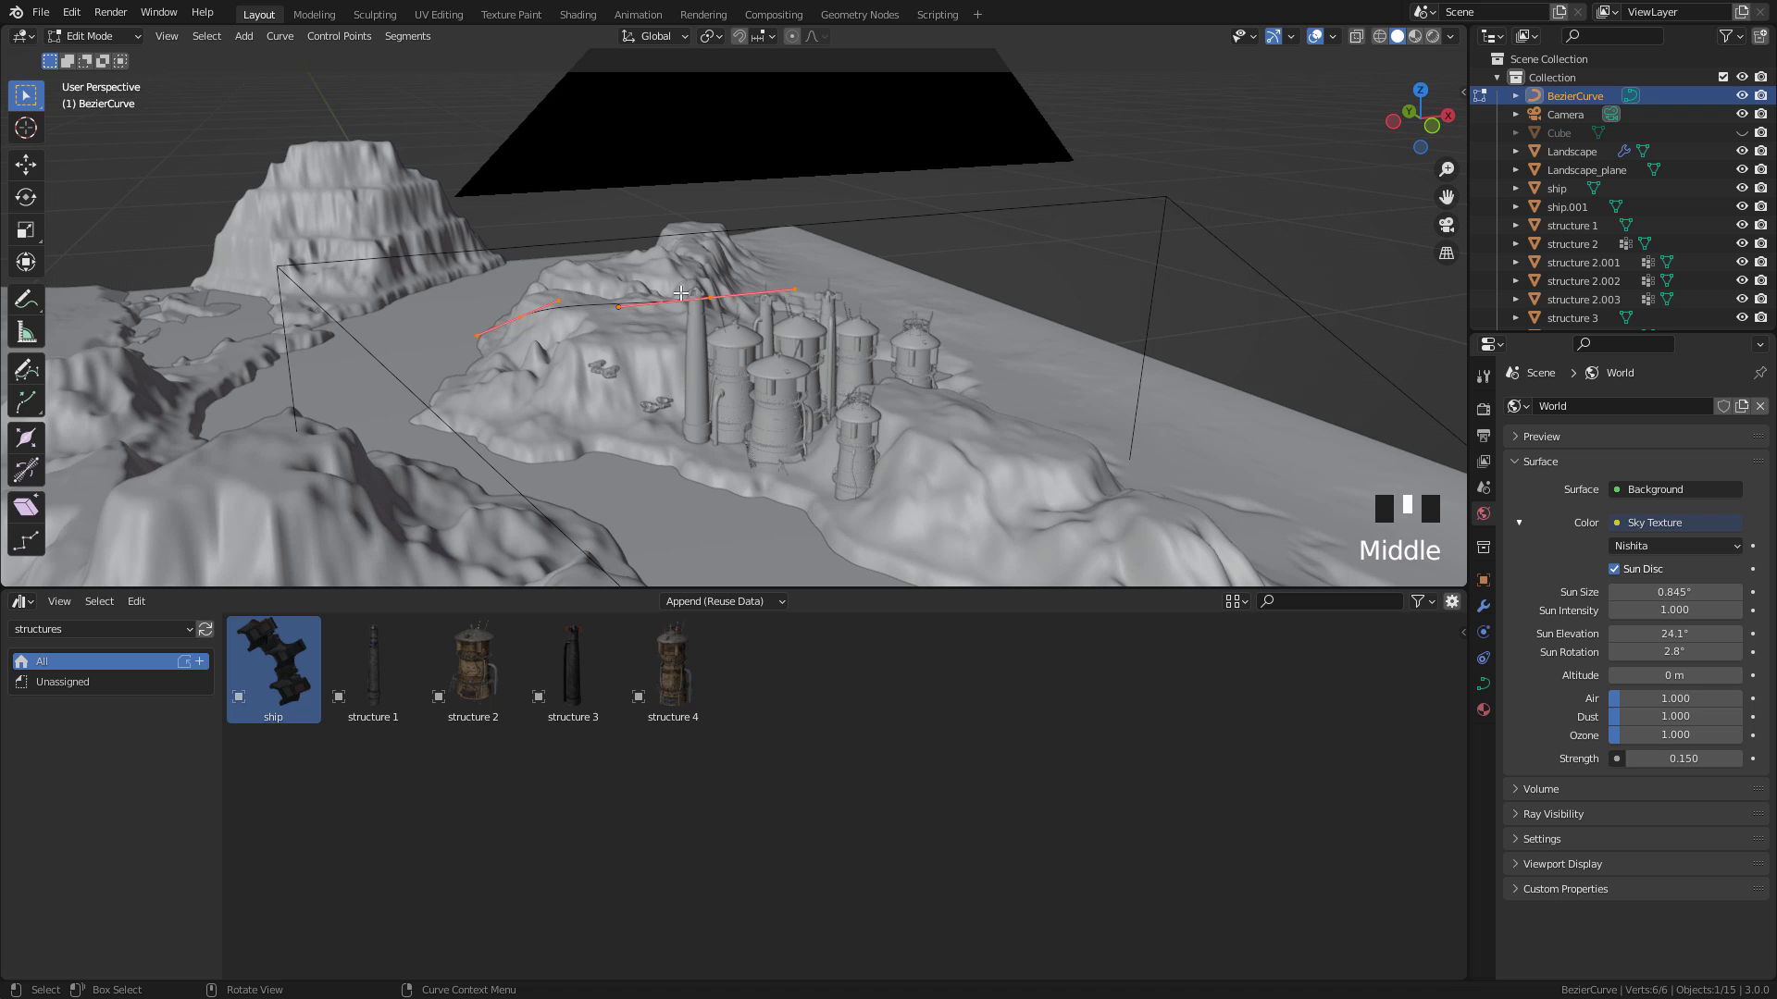
{"action": "key", "text": "x"}
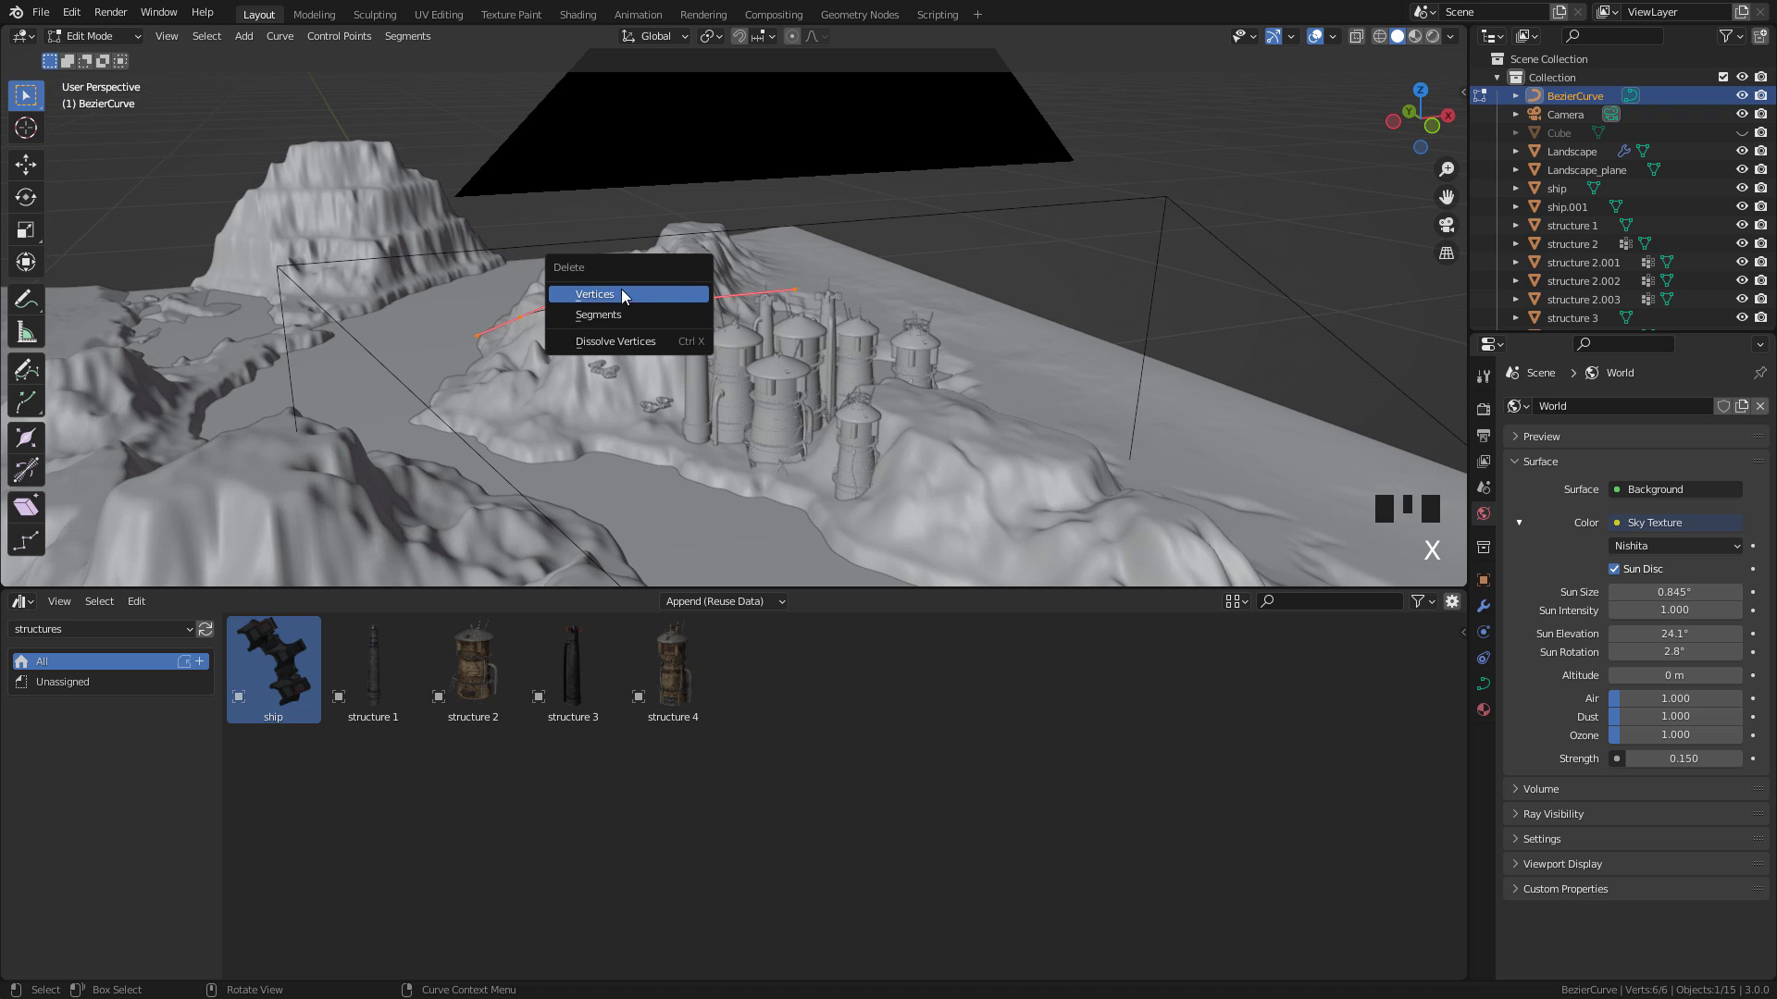
{"action": "left_click", "coordinate": [623, 295]}
Activate the curve Draw tool with Surface depth and enable Only First
{"action": "scroll", "coordinate": [623, 295], "scroll_direction": "up", "scroll_amount": 8}
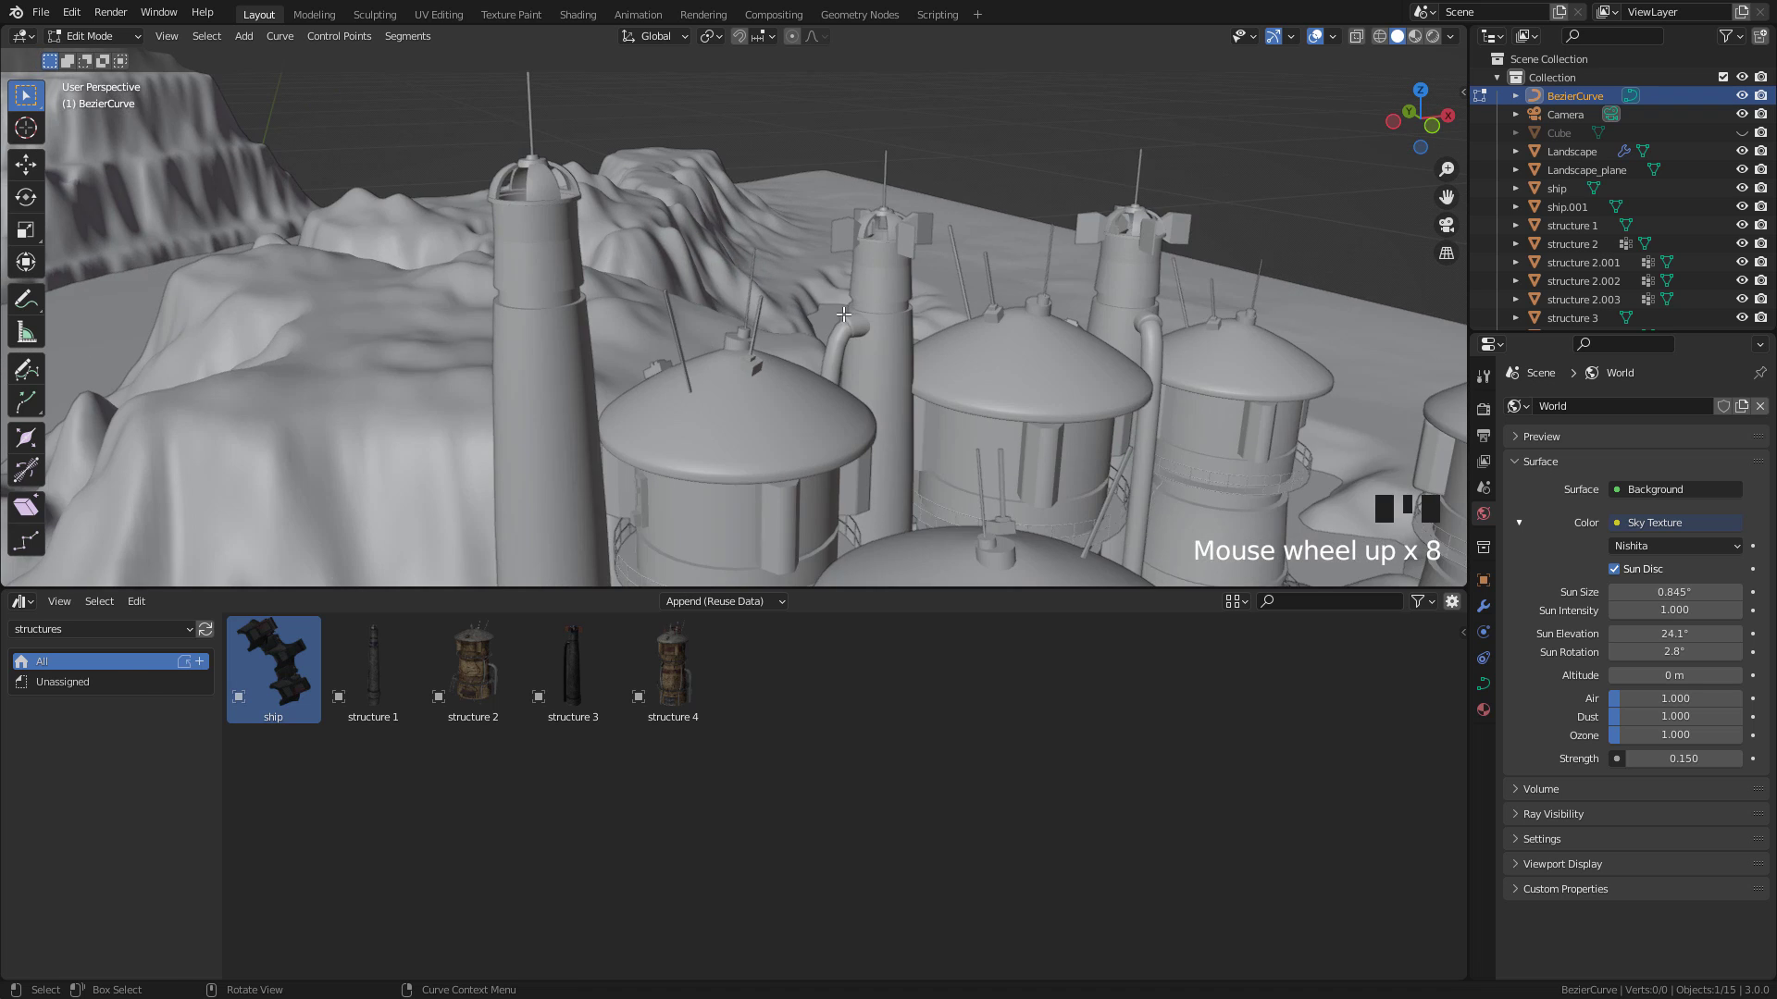
{"action": "middle_click_drag", "start_coordinate": [556, 292], "coordinate": [383, 282]}
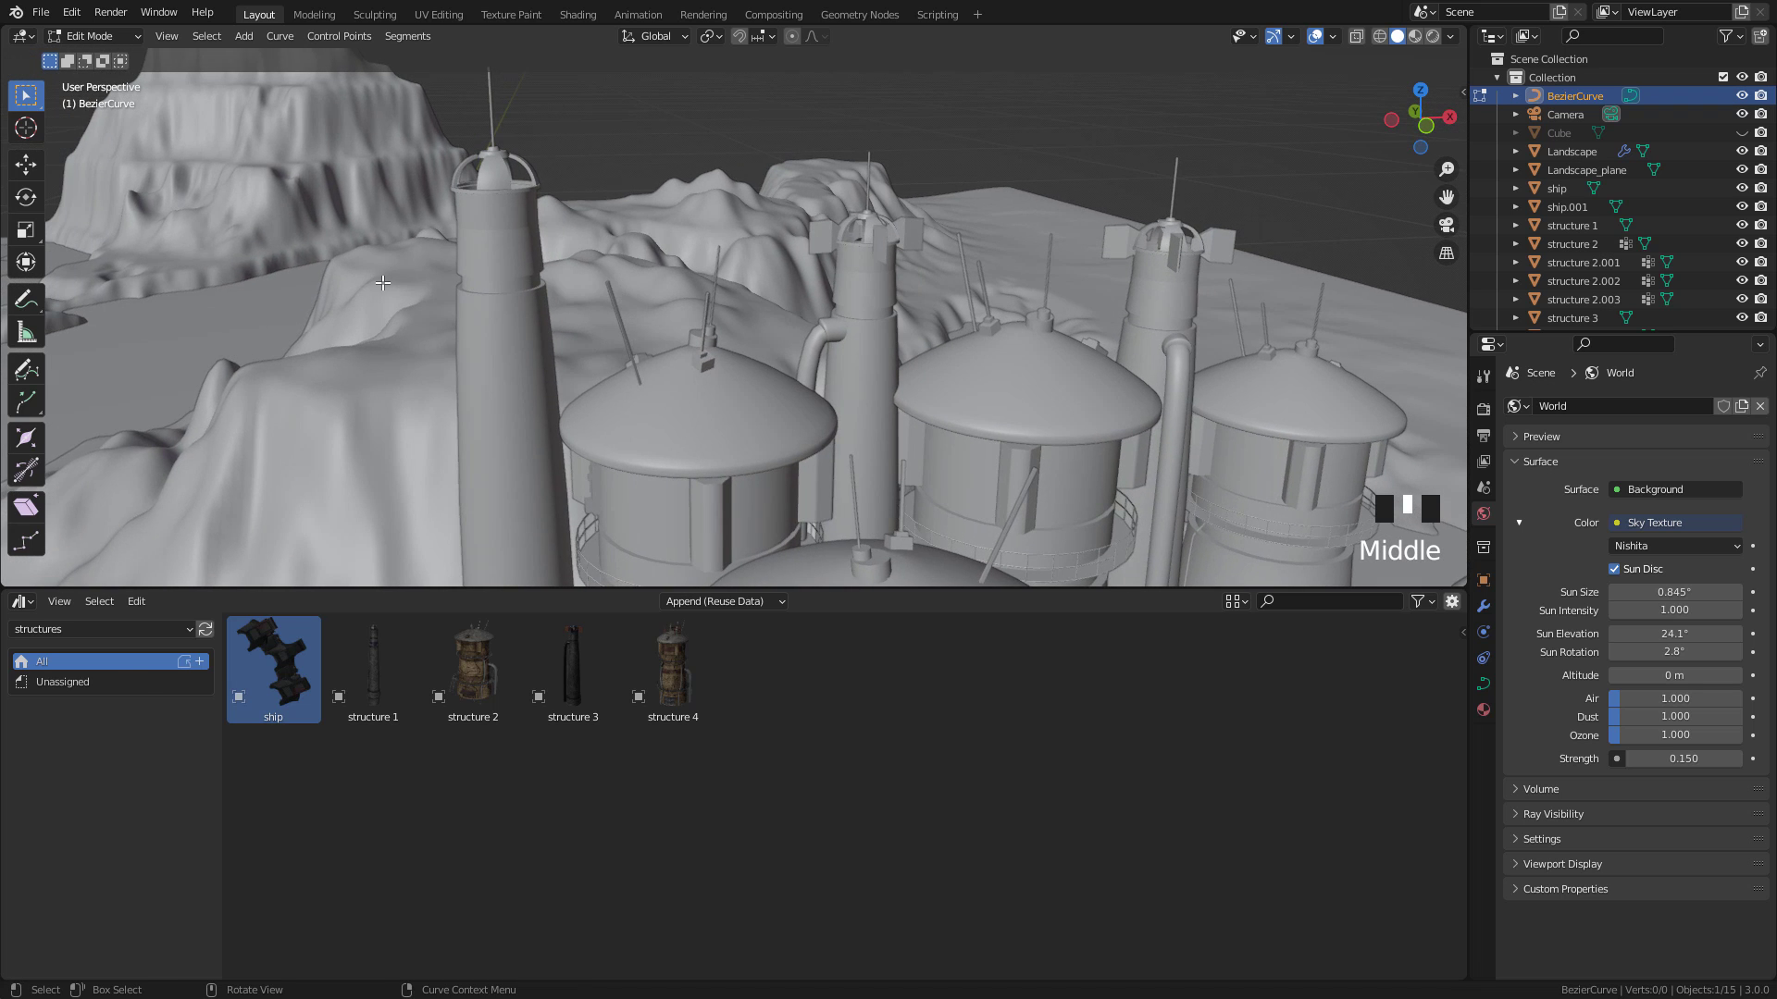
{"action": "left_click", "coordinate": [35, 378]}
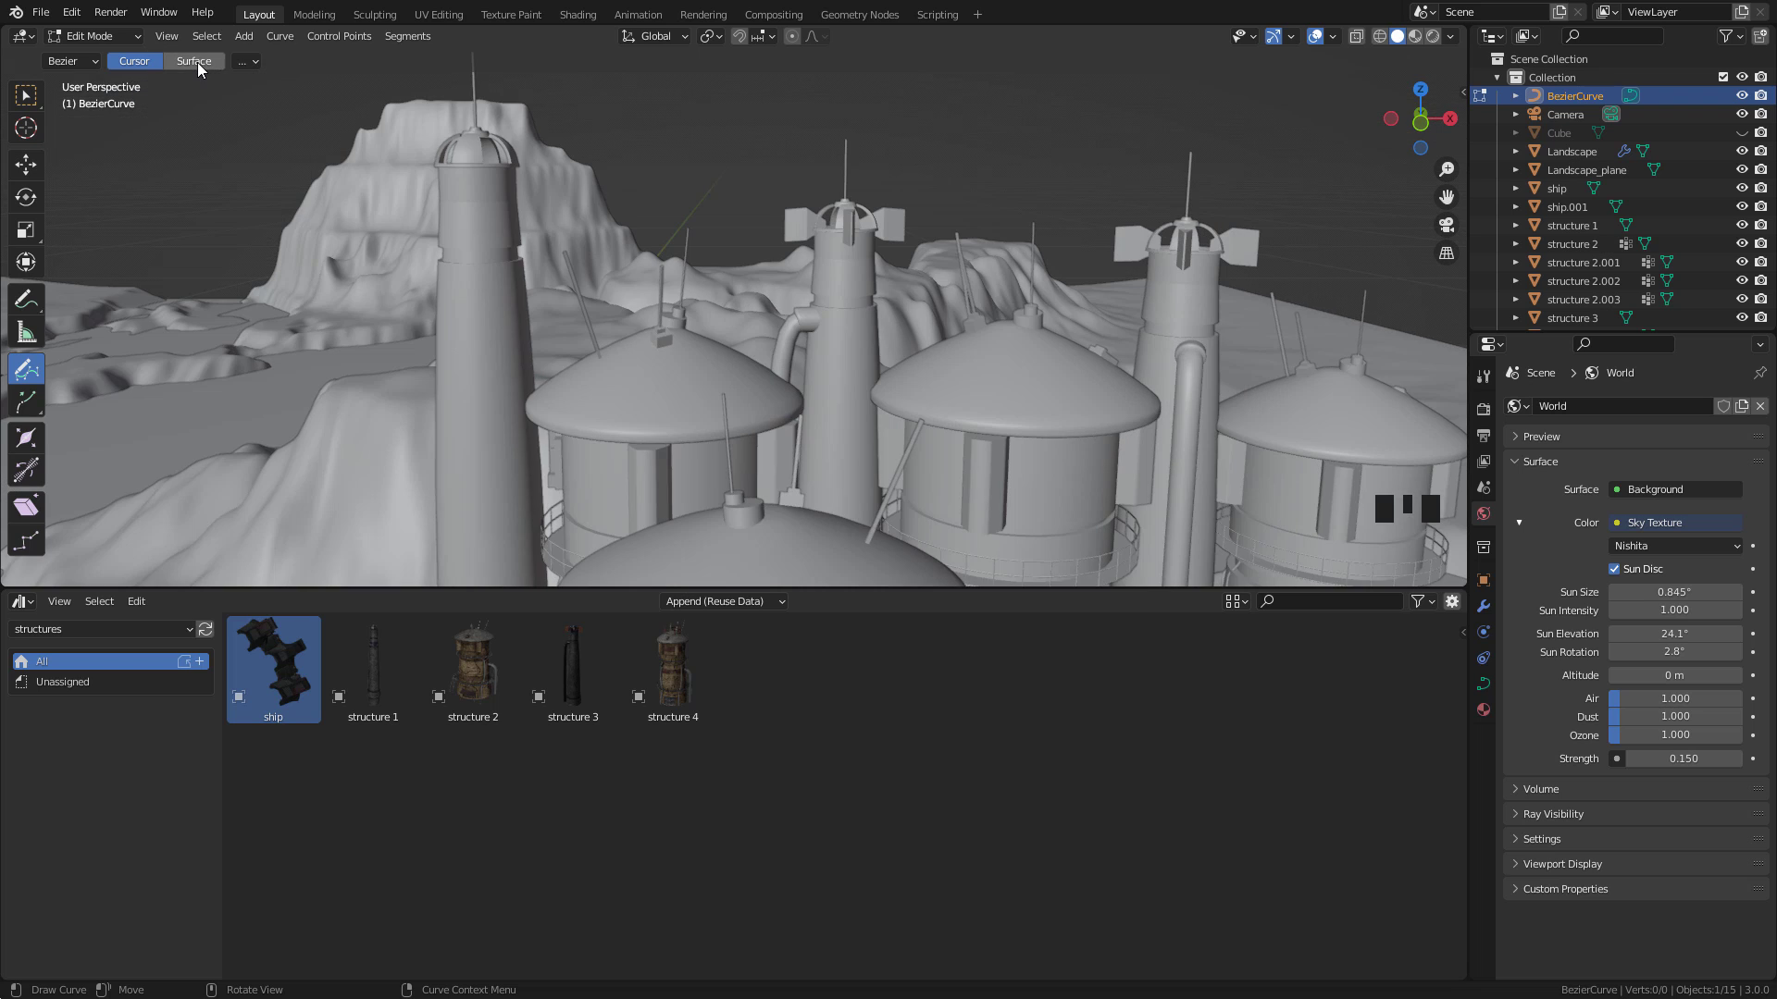
{"action": "left_click", "coordinate": [196, 61]}
{"action": "left_click", "coordinate": [246, 62]}
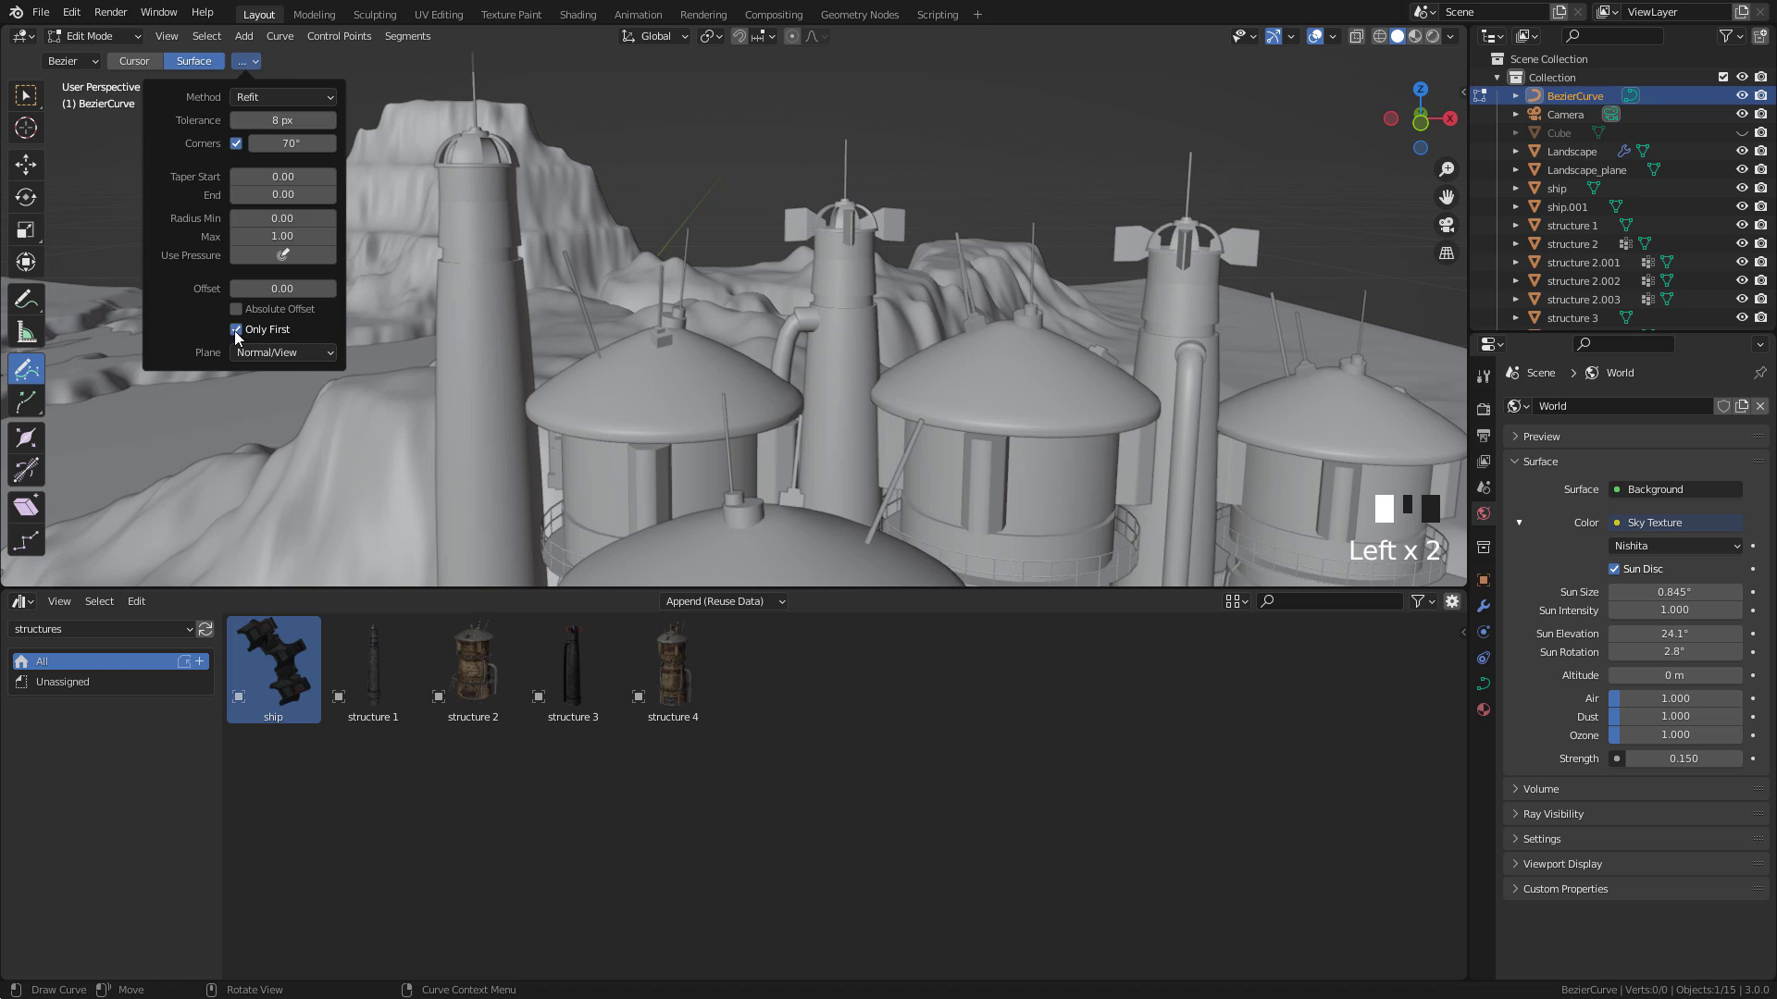
Draw a sagging cable from the top of the tall tower to the far chimney and inspect it in Object Mode
{"action": "middle_click_drag", "start_coordinate": [683, 242], "coordinate": [603, 226], "text": "shift"}
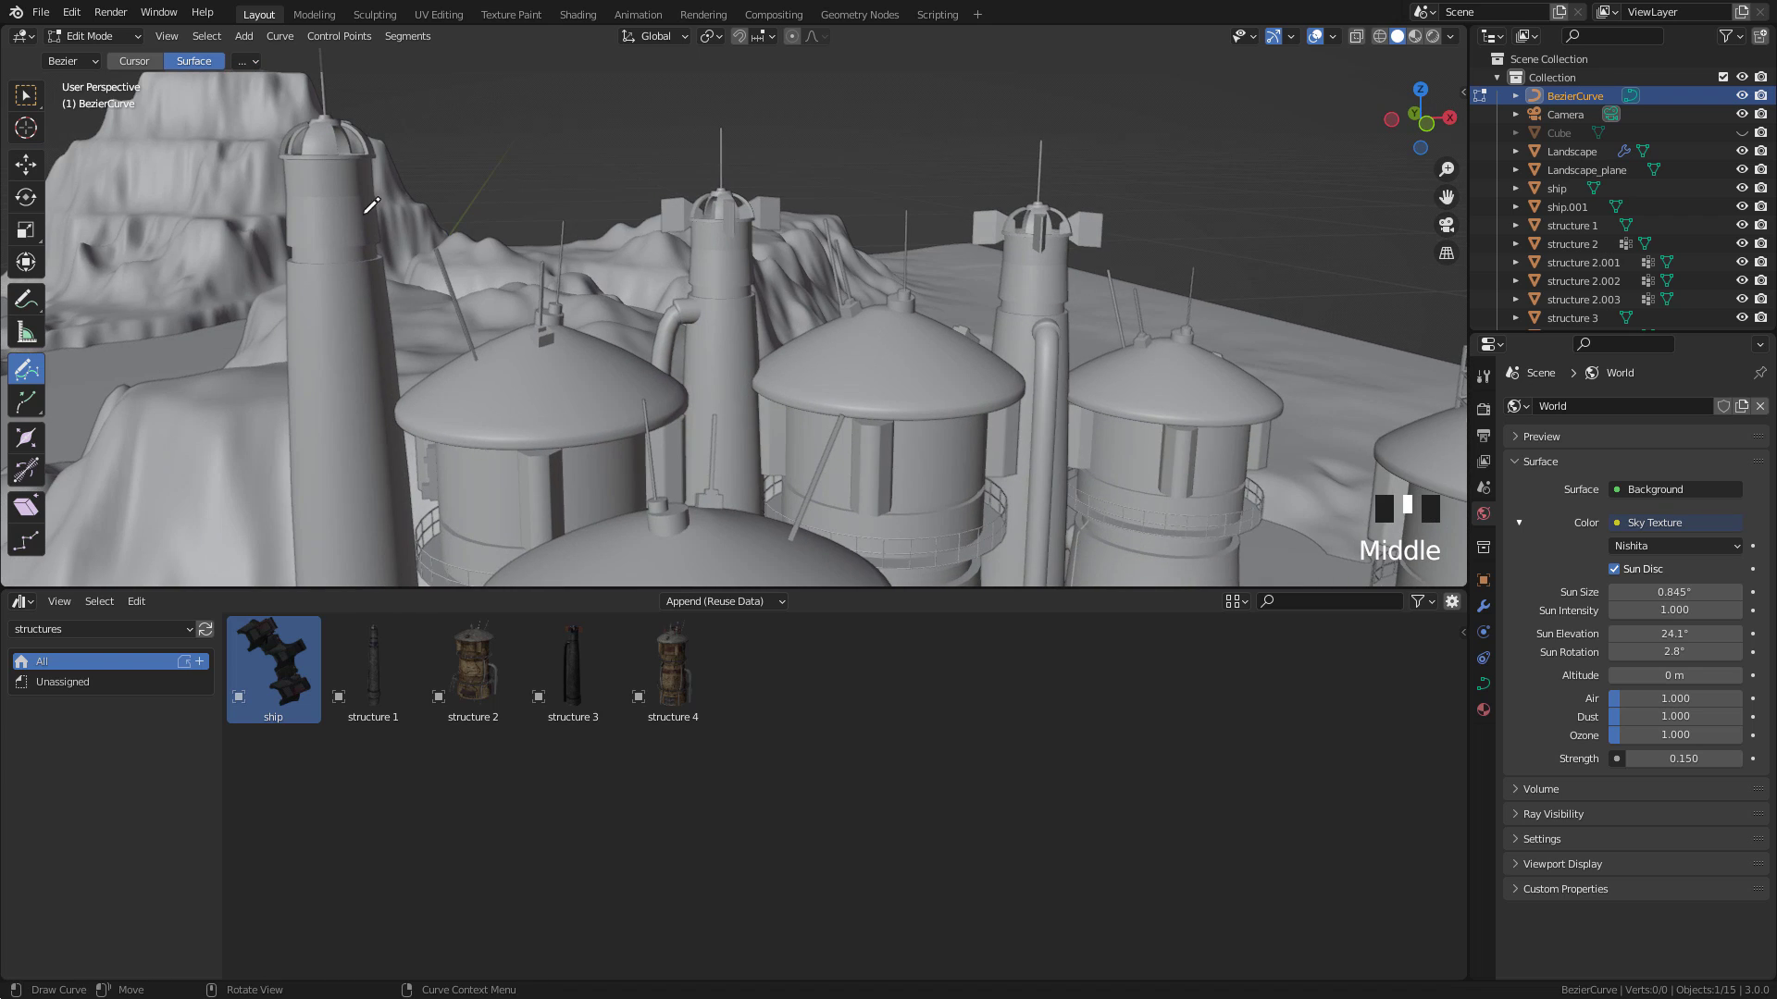
{"action": "left_click_drag", "start_coordinate": [371, 205], "coordinate": [1037, 278]}
{"action": "mouse_move", "coordinate": [1037, 278]}
{"action": "middle_mouse_down"}
{"action": "mouse_move", "coordinate": [994, 390]}
{"action": "mouse_move", "coordinate": [996, 448]}
{"action": "mouse_move", "coordinate": [1008, 426]}
{"action": "middle_mouse_up"}
{"action": "key", "text": "Tab"}
{"action": "left_click", "coordinate": [1013, 376]}
{"action": "left_click_drag", "start_coordinate": [1022, 305], "coordinate": [1065, 354]}
{"action": "middle_click_drag", "start_coordinate": [912, 454], "coordinate": [890, 352]}
{"action": "left_click", "coordinate": [890, 352]}
{"action": "key", "text": "Tab"}
{"action": "middle_click_drag", "start_coordinate": [340, 301], "coordinate": [328, 233]}
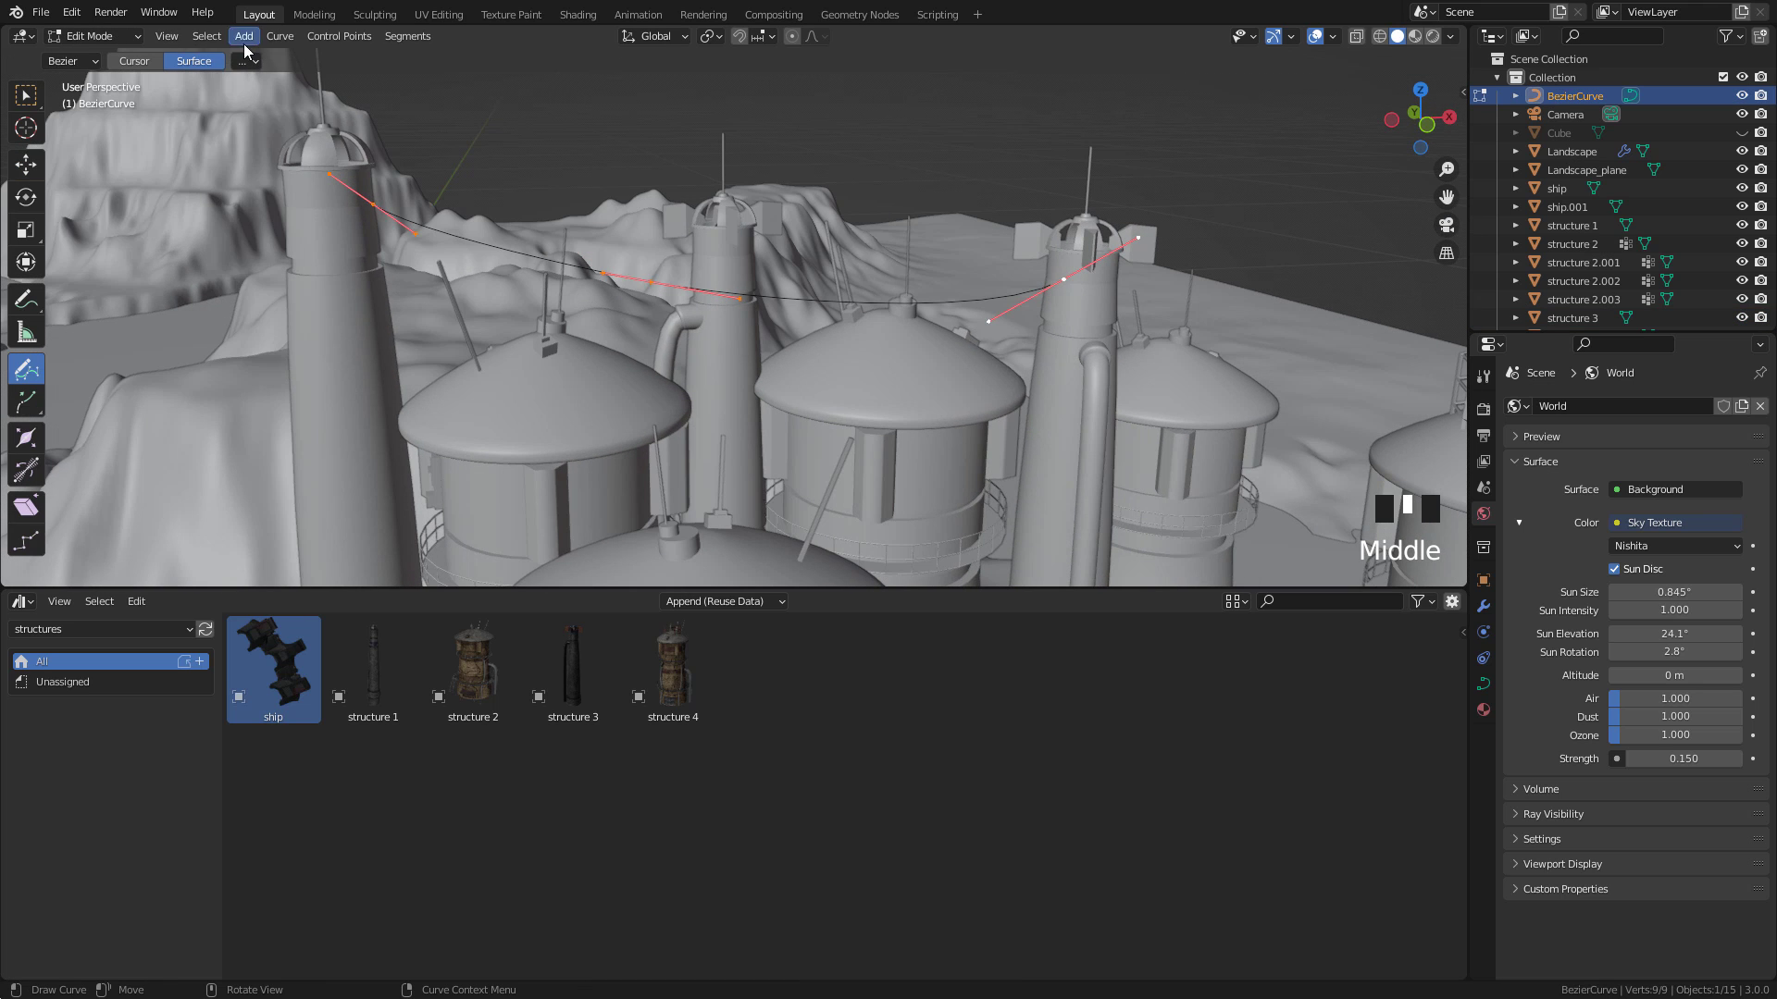
Change the Draw tool's stroke plane and draw a second, lower-hanging cable between the tall tower and the far chimney
{"action": "left_click", "coordinate": [245, 62]}
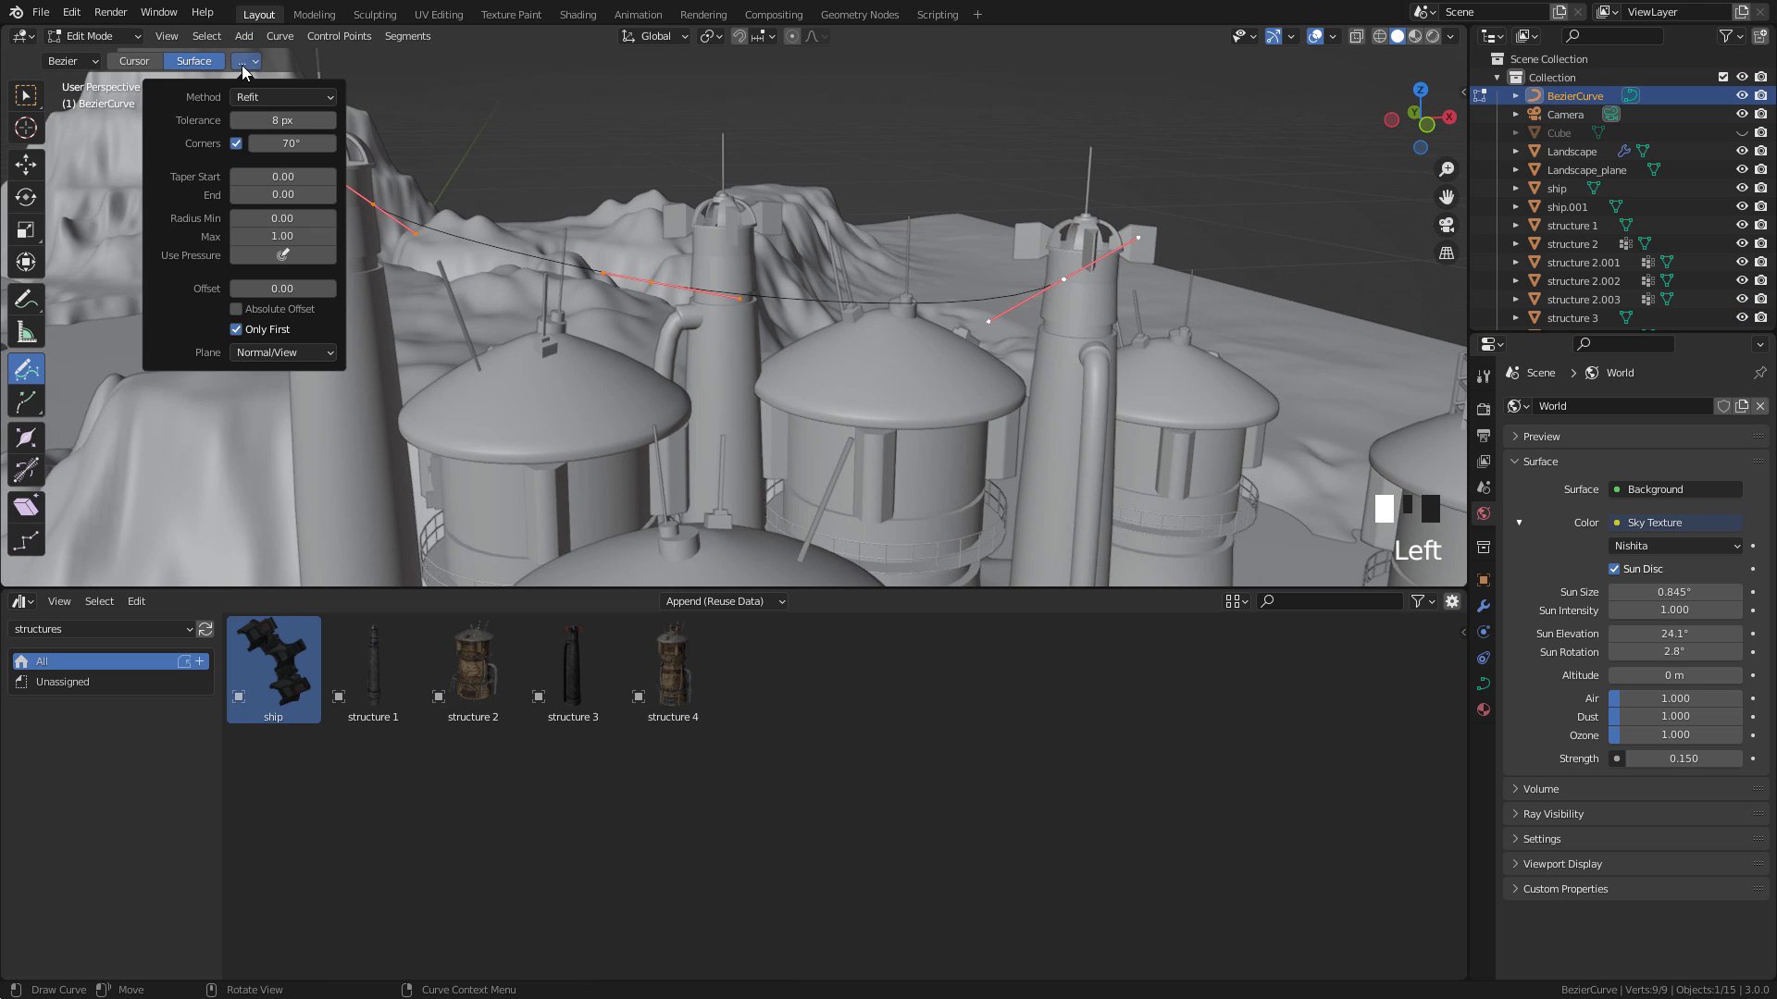
{"action": "left_click", "coordinate": [294, 352]}
{"action": "left_click", "coordinate": [286, 419]}
{"action": "middle_click_drag", "start_coordinate": [444, 310], "coordinate": [500, 288]}
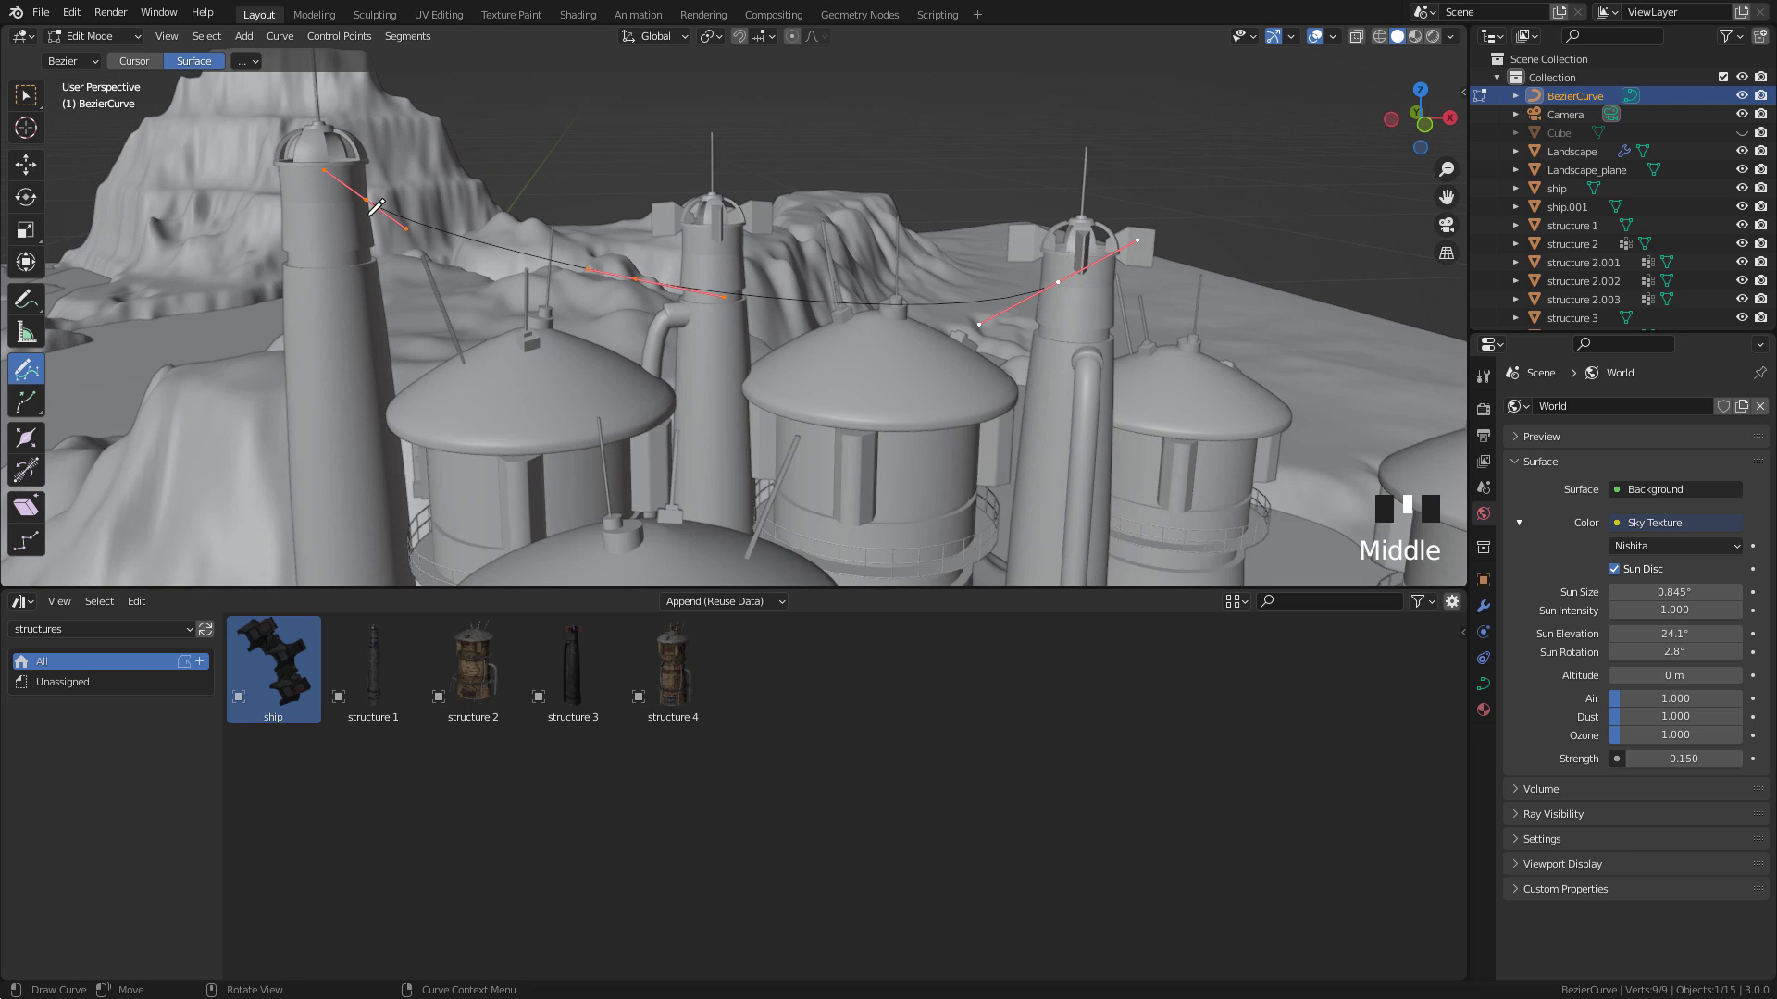
{"action": "left_click_drag", "start_coordinate": [499, 289], "coordinate": [880, 333]}
{"action": "key", "text": "ctrl+z"}
{"action": "mouse_move", "coordinate": [880, 333]}
{"action": "middle_mouse_down"}
{"action": "mouse_move", "coordinate": [938, 392]}
{"action": "mouse_move", "coordinate": [847, 335]}
{"action": "middle_mouse_up"}
{"action": "left_click_drag", "start_coordinate": [332, 184], "coordinate": [1057, 267]}
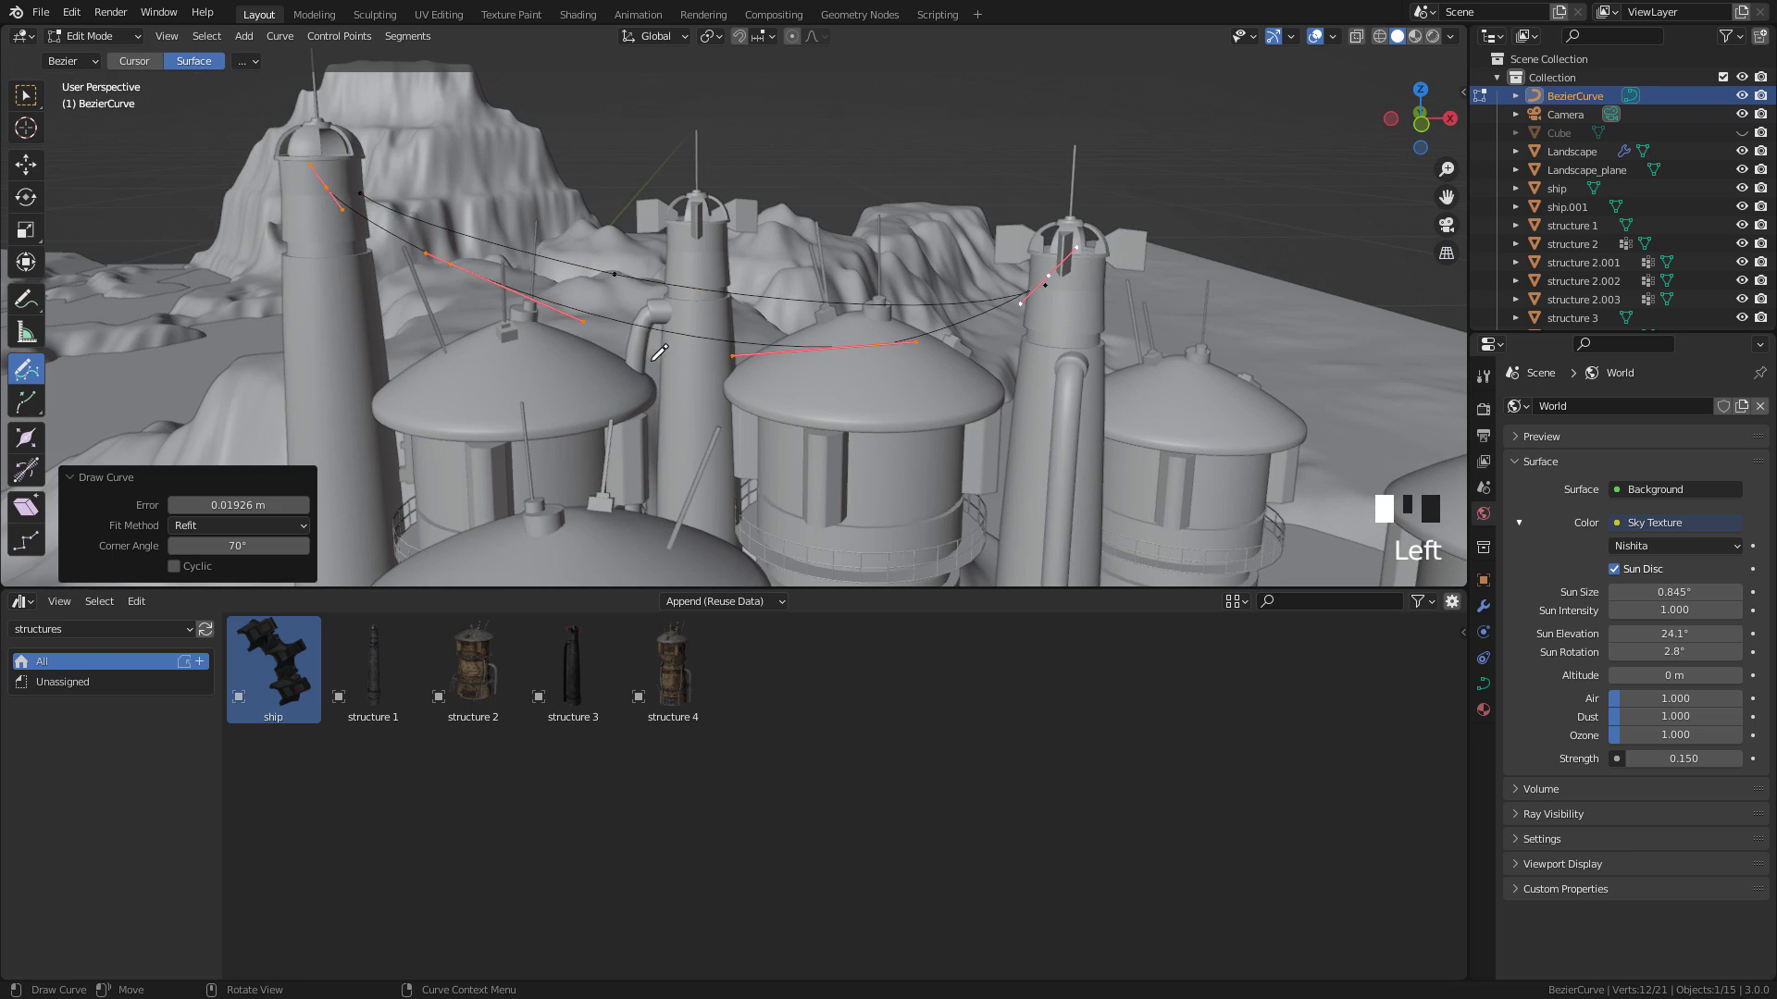
Draw another cable from the tall tower to the far chimney and one from the middle chimney to the far chimney
{"action": "middle_click_drag", "start_coordinate": [1057, 268], "coordinate": [1032, 273]}
{"action": "left_click_drag", "start_coordinate": [338, 178], "coordinate": [803, 255]}
{"action": "key", "text": "ctrl+z"}
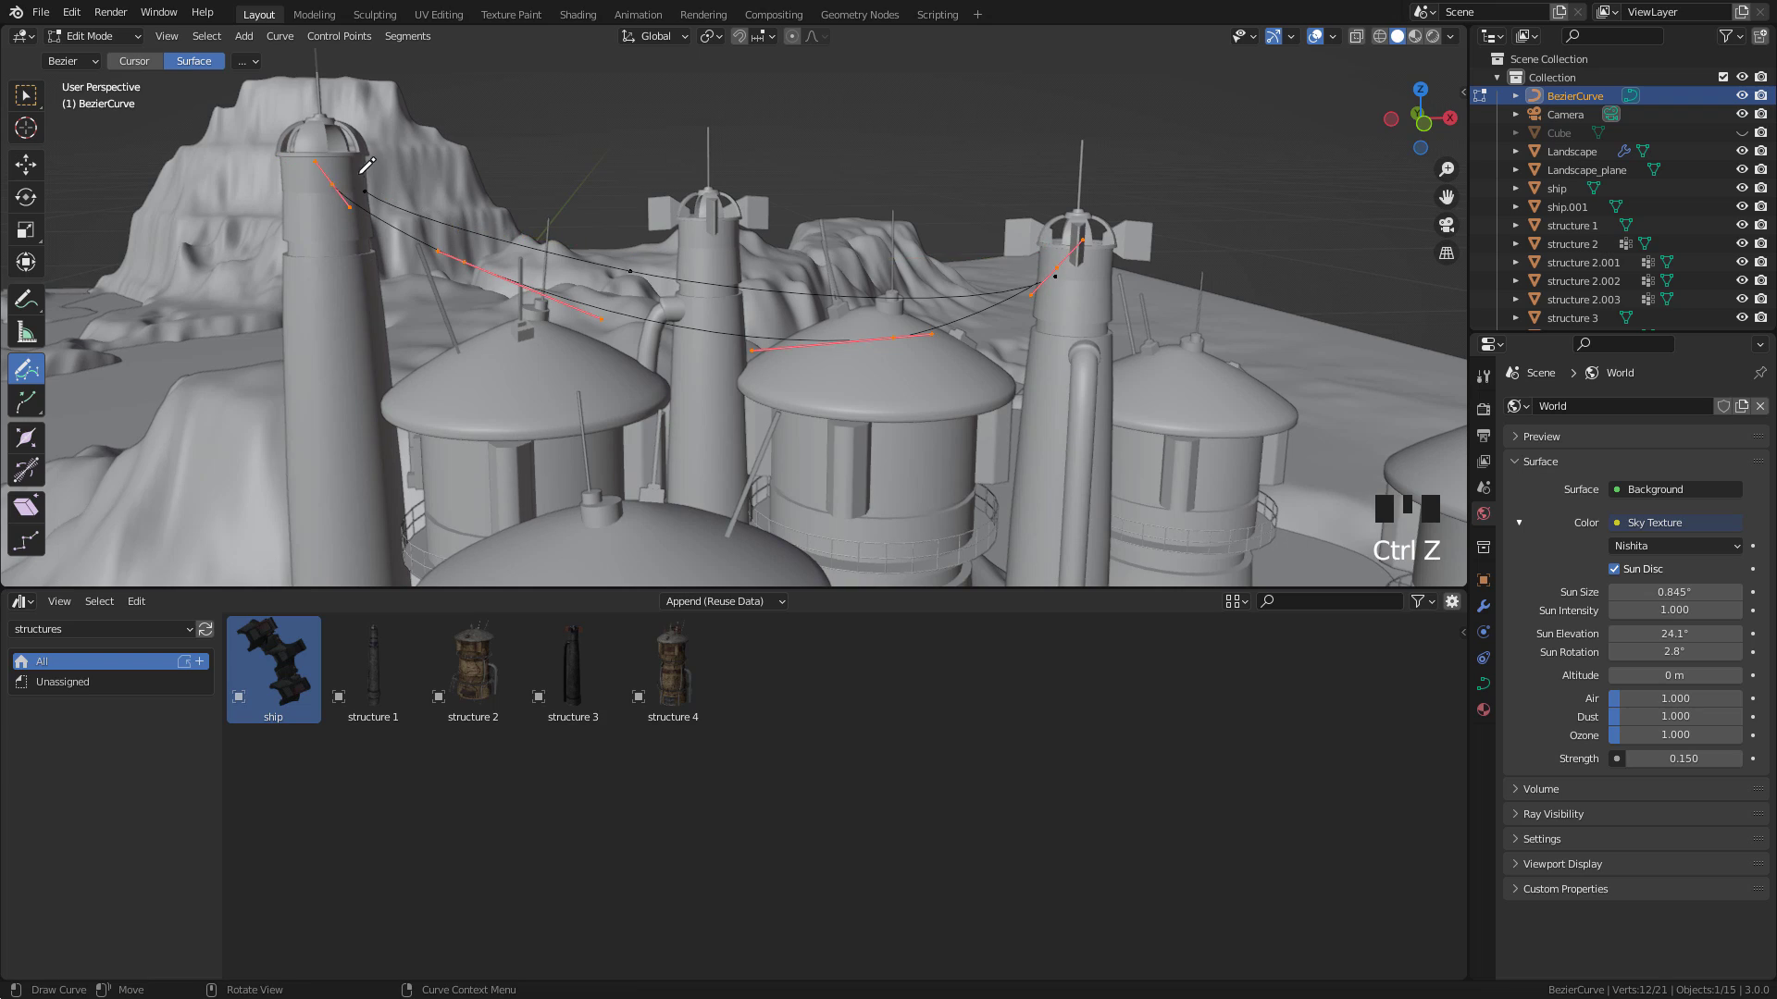
{"action": "left_click_drag", "start_coordinate": [361, 173], "coordinate": [1064, 274]}
{"action": "mouse_move", "coordinate": [1064, 274]}
{"action": "middle_mouse_down"}
{"action": "mouse_move", "coordinate": [949, 365]}
{"action": "mouse_move", "coordinate": [957, 384]}
{"action": "middle_mouse_up"}
{"action": "key", "text": "Tab"}
{"action": "key", "text": "Tab"}
{"action": "left_click_drag", "start_coordinate": [710, 275], "coordinate": [851, 316]}
{"action": "middle_click_drag", "start_coordinate": [851, 317], "coordinate": [418, 246]}
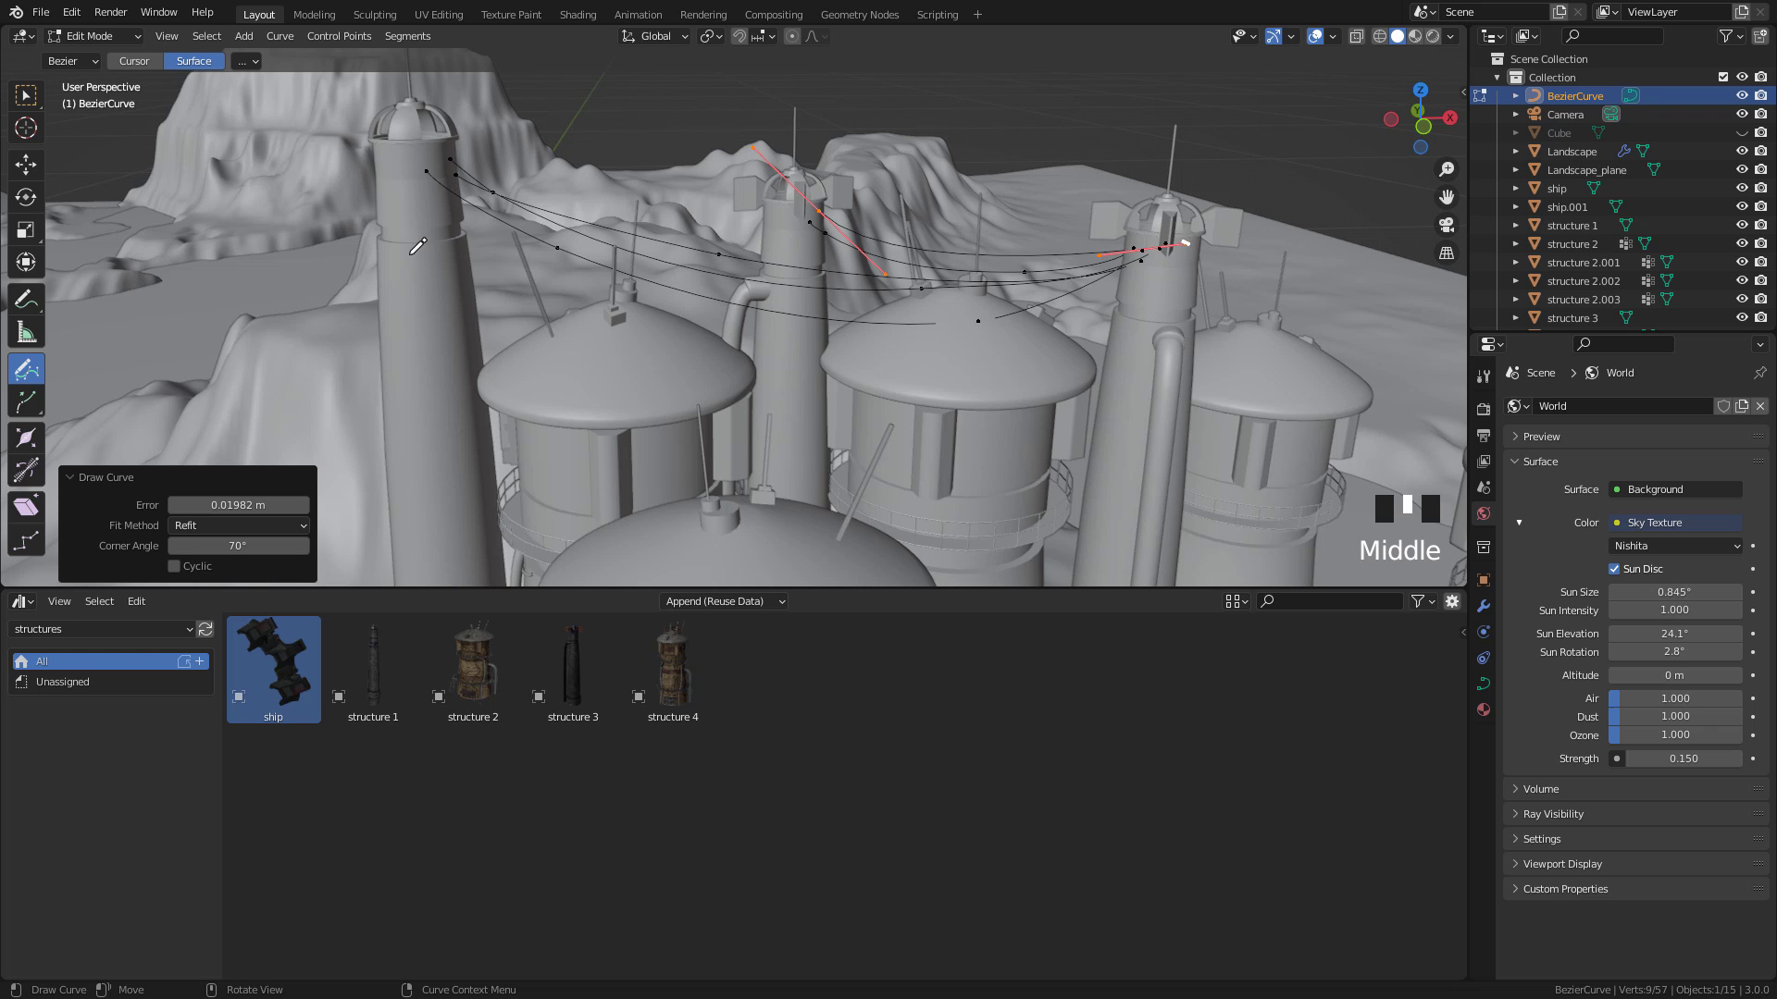
Draw a cable from the tall tower to the middle chimney and return to Object Mode
{"action": "left_click_drag", "start_coordinate": [709, 189], "coordinate": [710, 189]}
{"action": "key", "text": "ctrl+z"}
{"action": "left_click_drag", "start_coordinate": [453, 167], "coordinate": [810, 224]}
{"action": "mouse_move", "coordinate": [811, 224]}
{"action": "middle_mouse_down"}
{"action": "mouse_move", "coordinate": [796, 306]}
{"action": "mouse_move", "coordinate": [777, 232]}
{"action": "middle_mouse_up"}
{"action": "key", "text": "Tab"}
{"action": "key", "text": "ctrl+z"}
{"action": "key", "text": "ctrl+z"}
{"action": "key", "text": "Tab"}
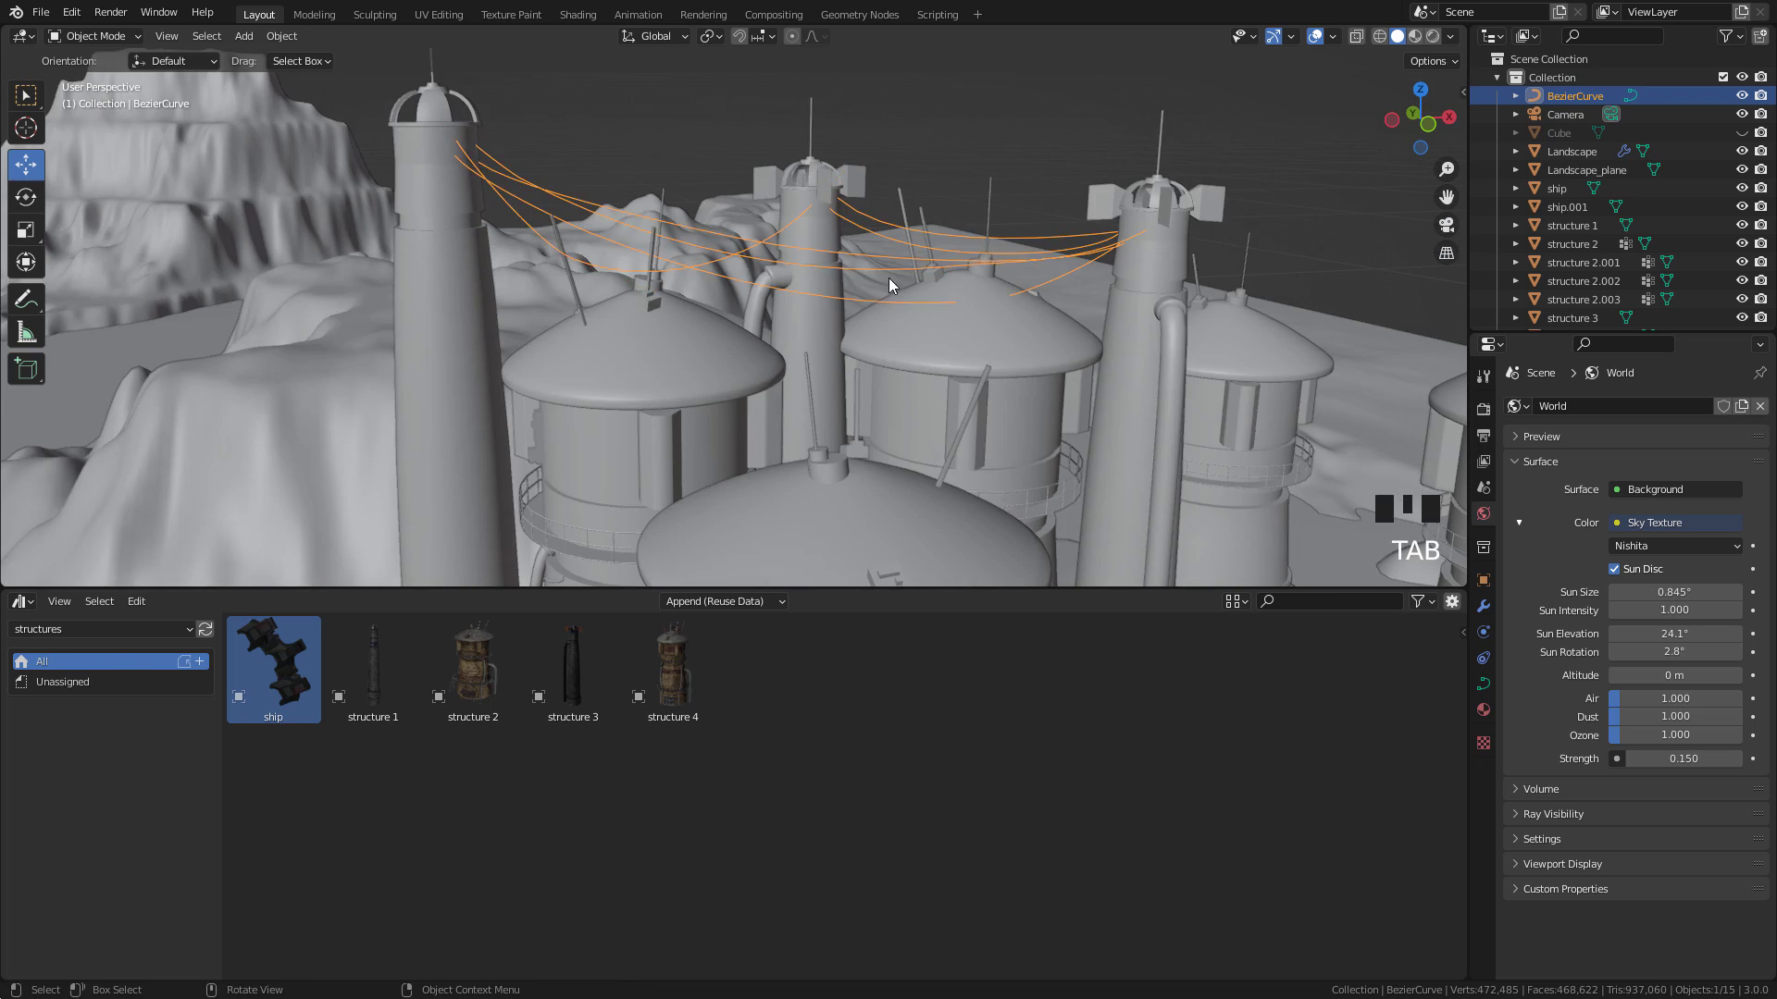
Give the cable curves a round bevel with a depth of 0.002 m
{"action": "mouse_move", "coordinate": [888, 278]}
{"action": "middle_mouse_down"}
{"action": "mouse_move", "coordinate": [879, 343]}
{"action": "mouse_move", "coordinate": [888, 287]}
{"action": "middle_mouse_up"}
{"action": "left_click", "coordinate": [1483, 685]}
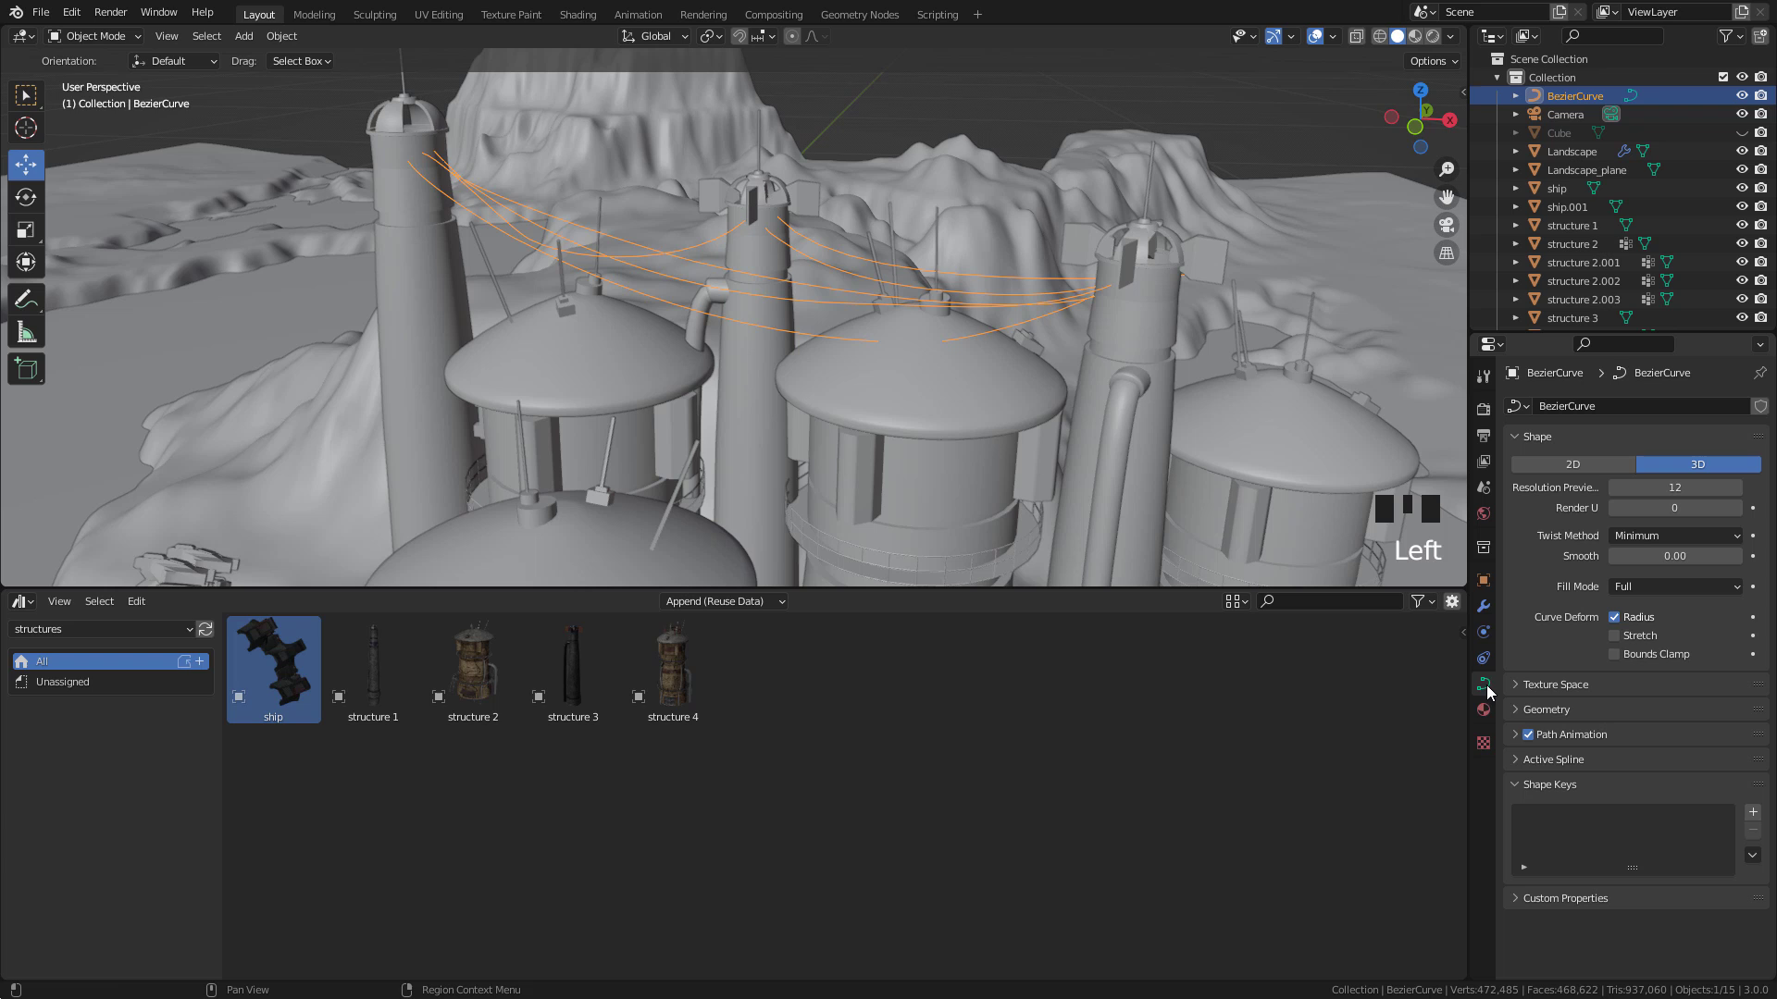
{"action": "left_click", "coordinate": [1568, 711]}
{"action": "scroll", "coordinate": [1558, 717], "scroll_direction": "down", "scroll_amount": 4}
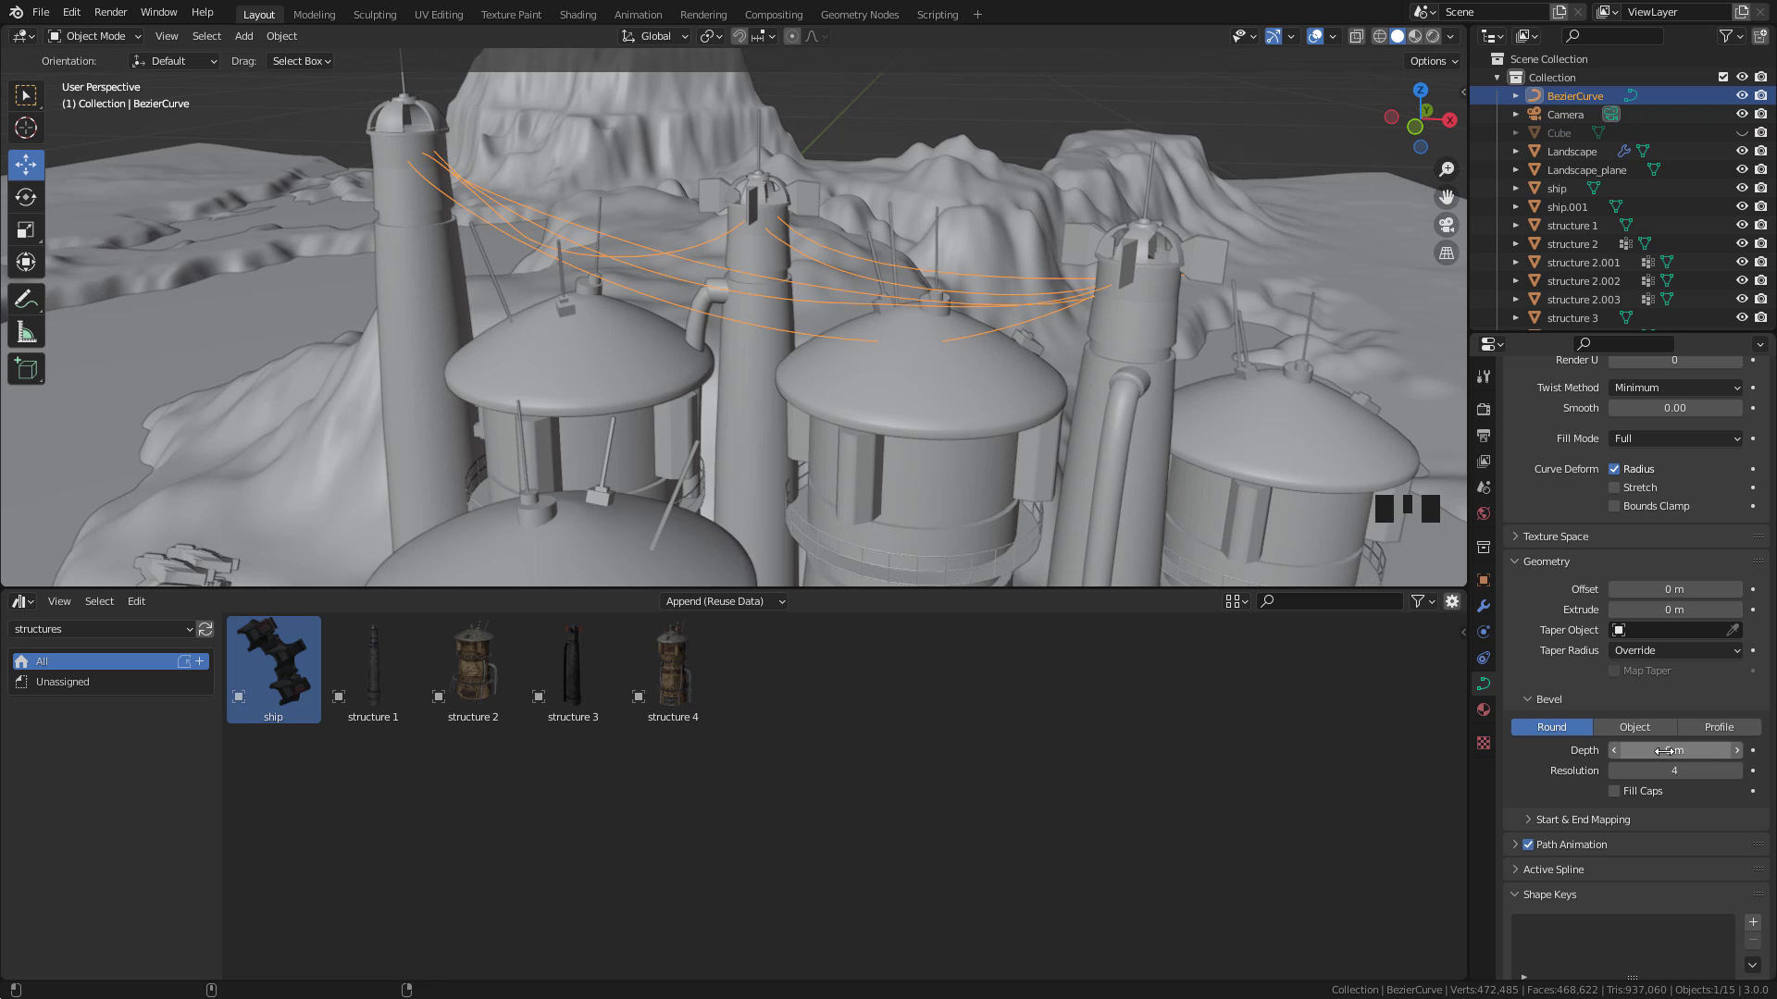
{"action": "left_click_drag", "start_coordinate": [1663, 751], "coordinate": [1676, 751], "text": "shift"}
{"action": "scroll", "coordinate": [1064, 305], "scroll_direction": "up", "scroll_amount": 3}
{"action": "middle_click_drag", "start_coordinate": [1064, 306], "coordinate": [1143, 310]}
{"action": "left_click_drag", "start_coordinate": [1640, 751], "coordinate": [1628, 751]}
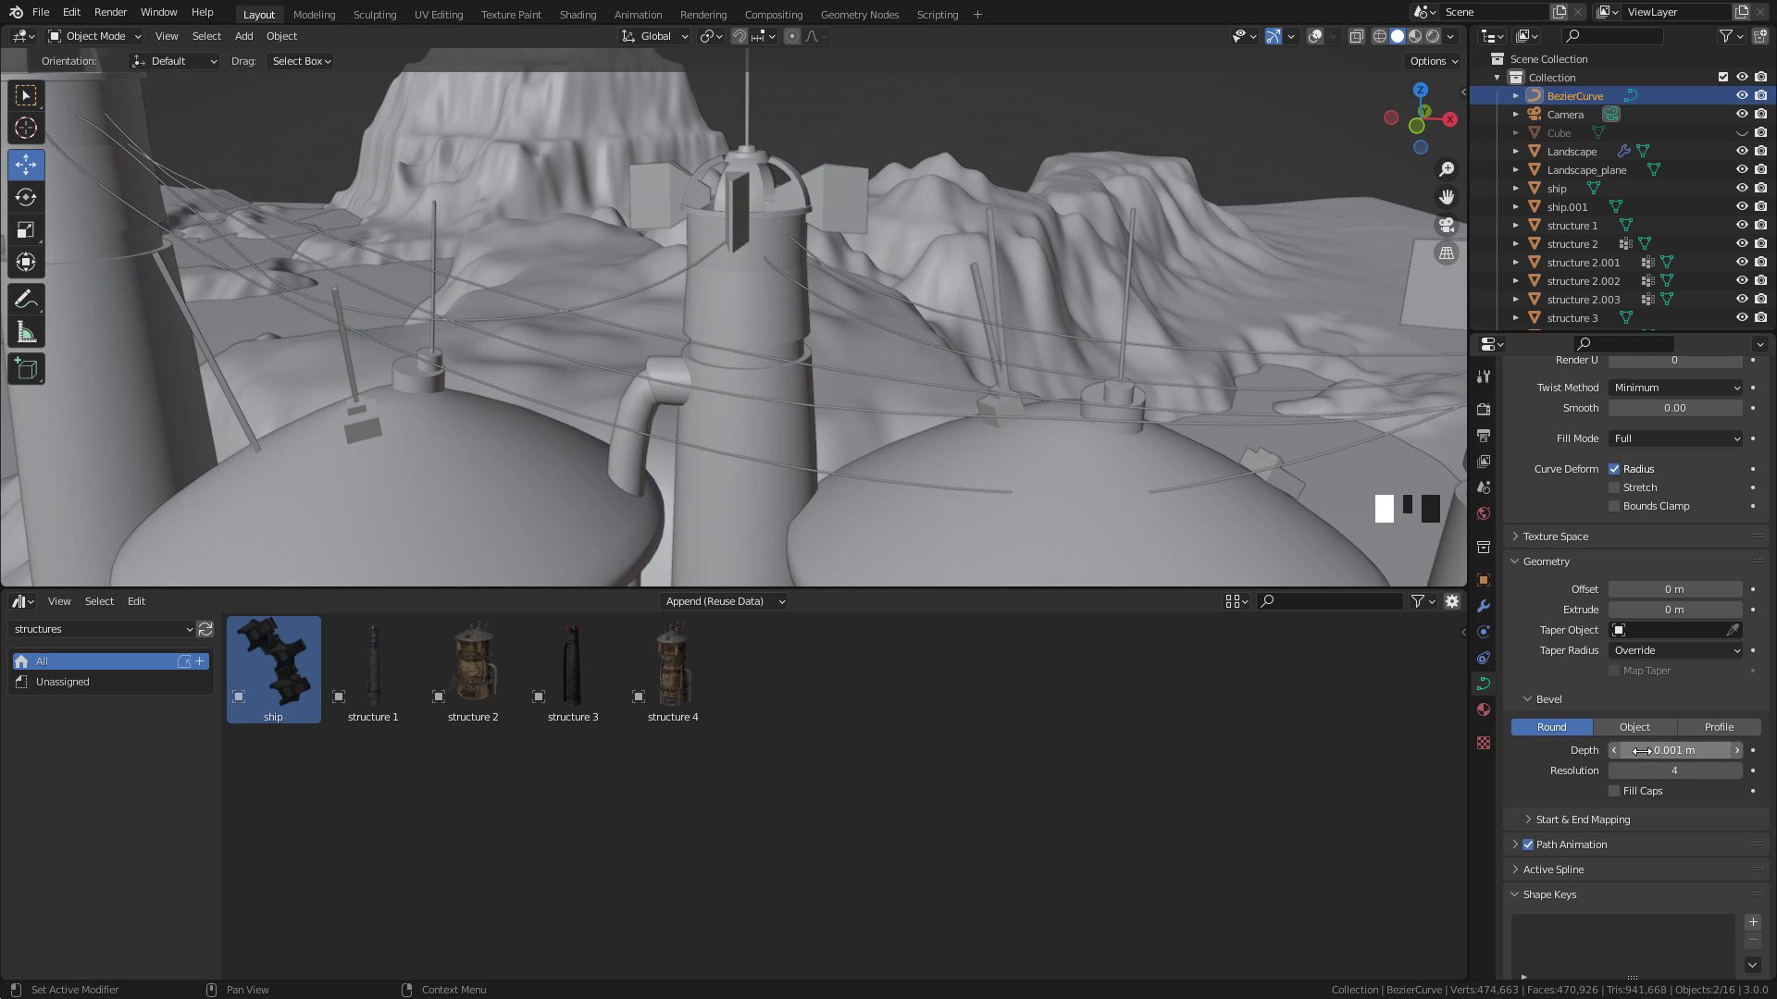
{"action": "key", "text": "Return"}
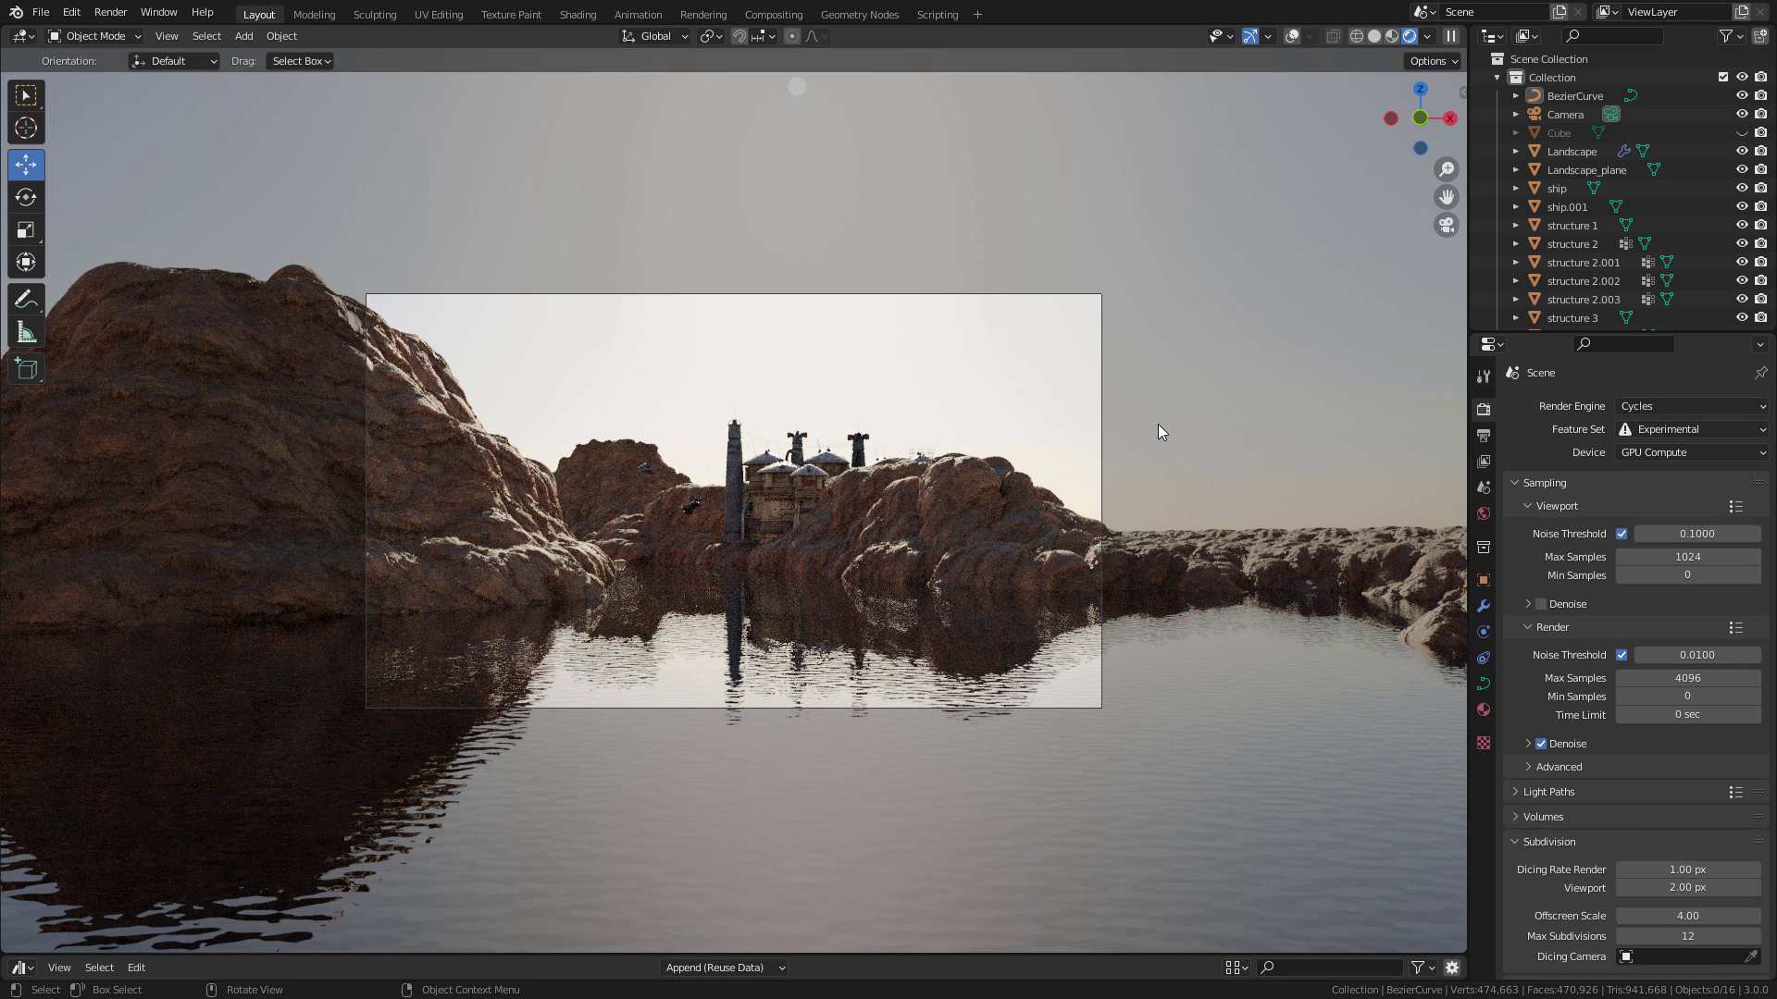
Make the world background transparent in the render's Film settings
{"action": "left_click", "coordinate": [1484, 684]}
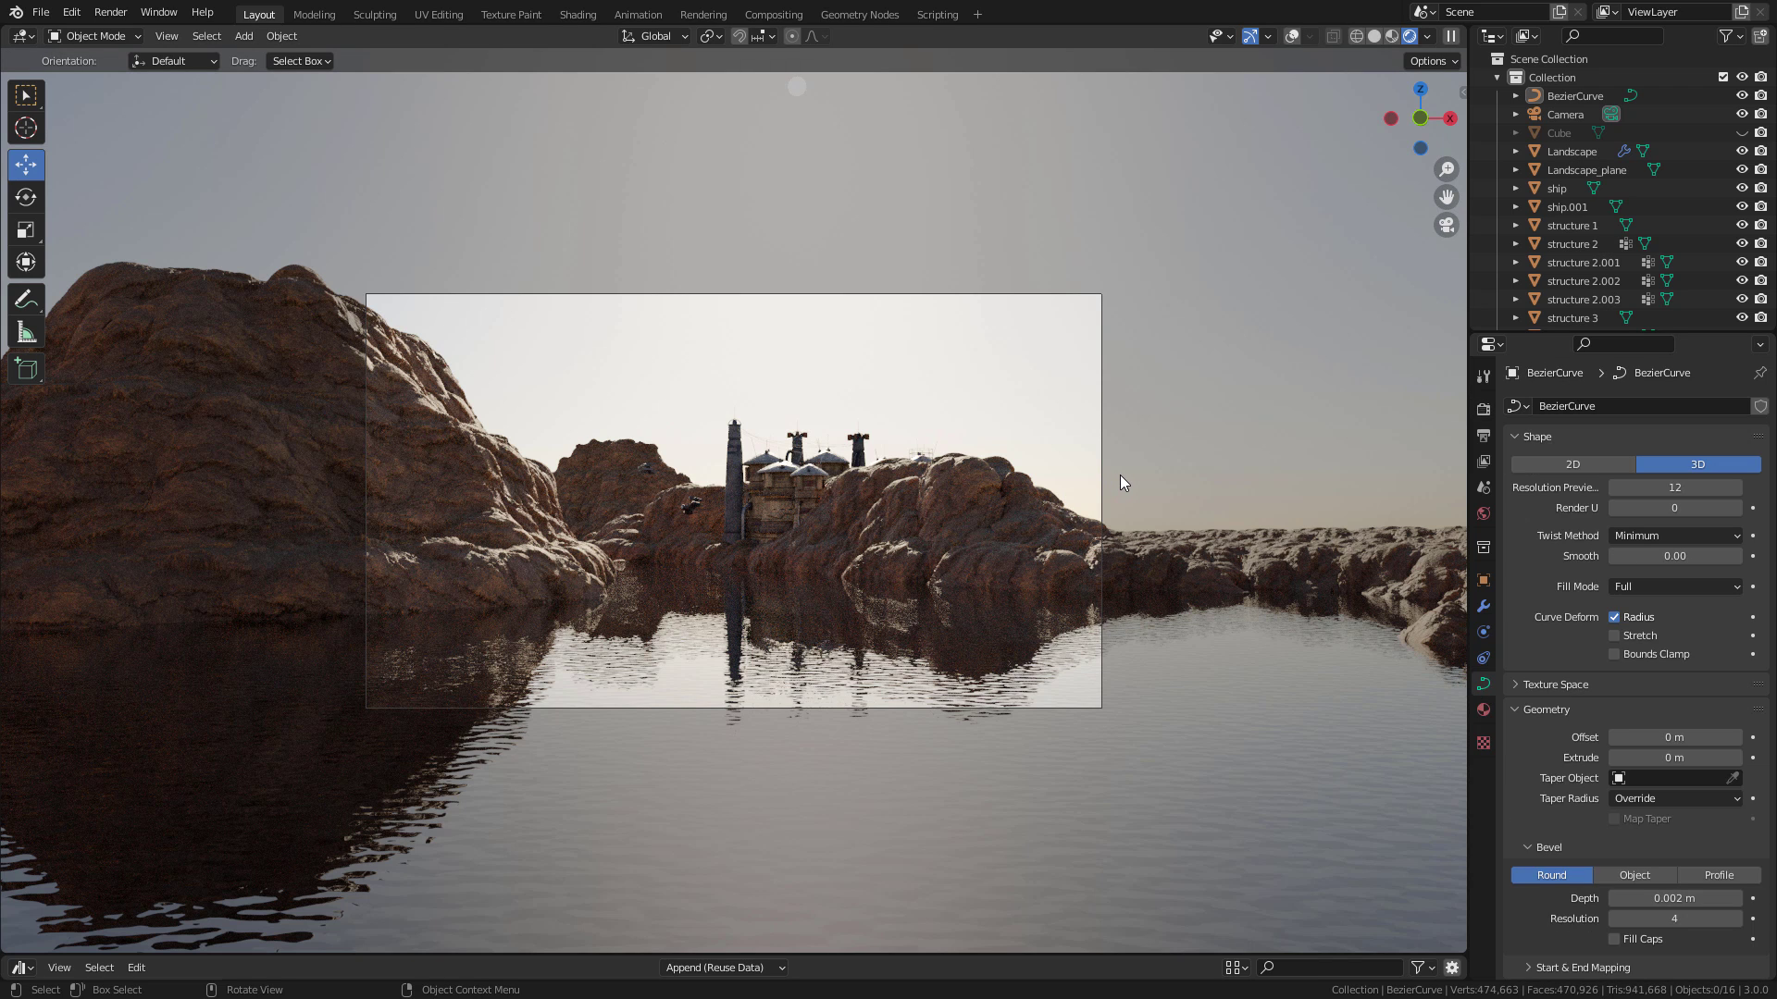
{"action": "left_click", "coordinate": [1487, 417]}
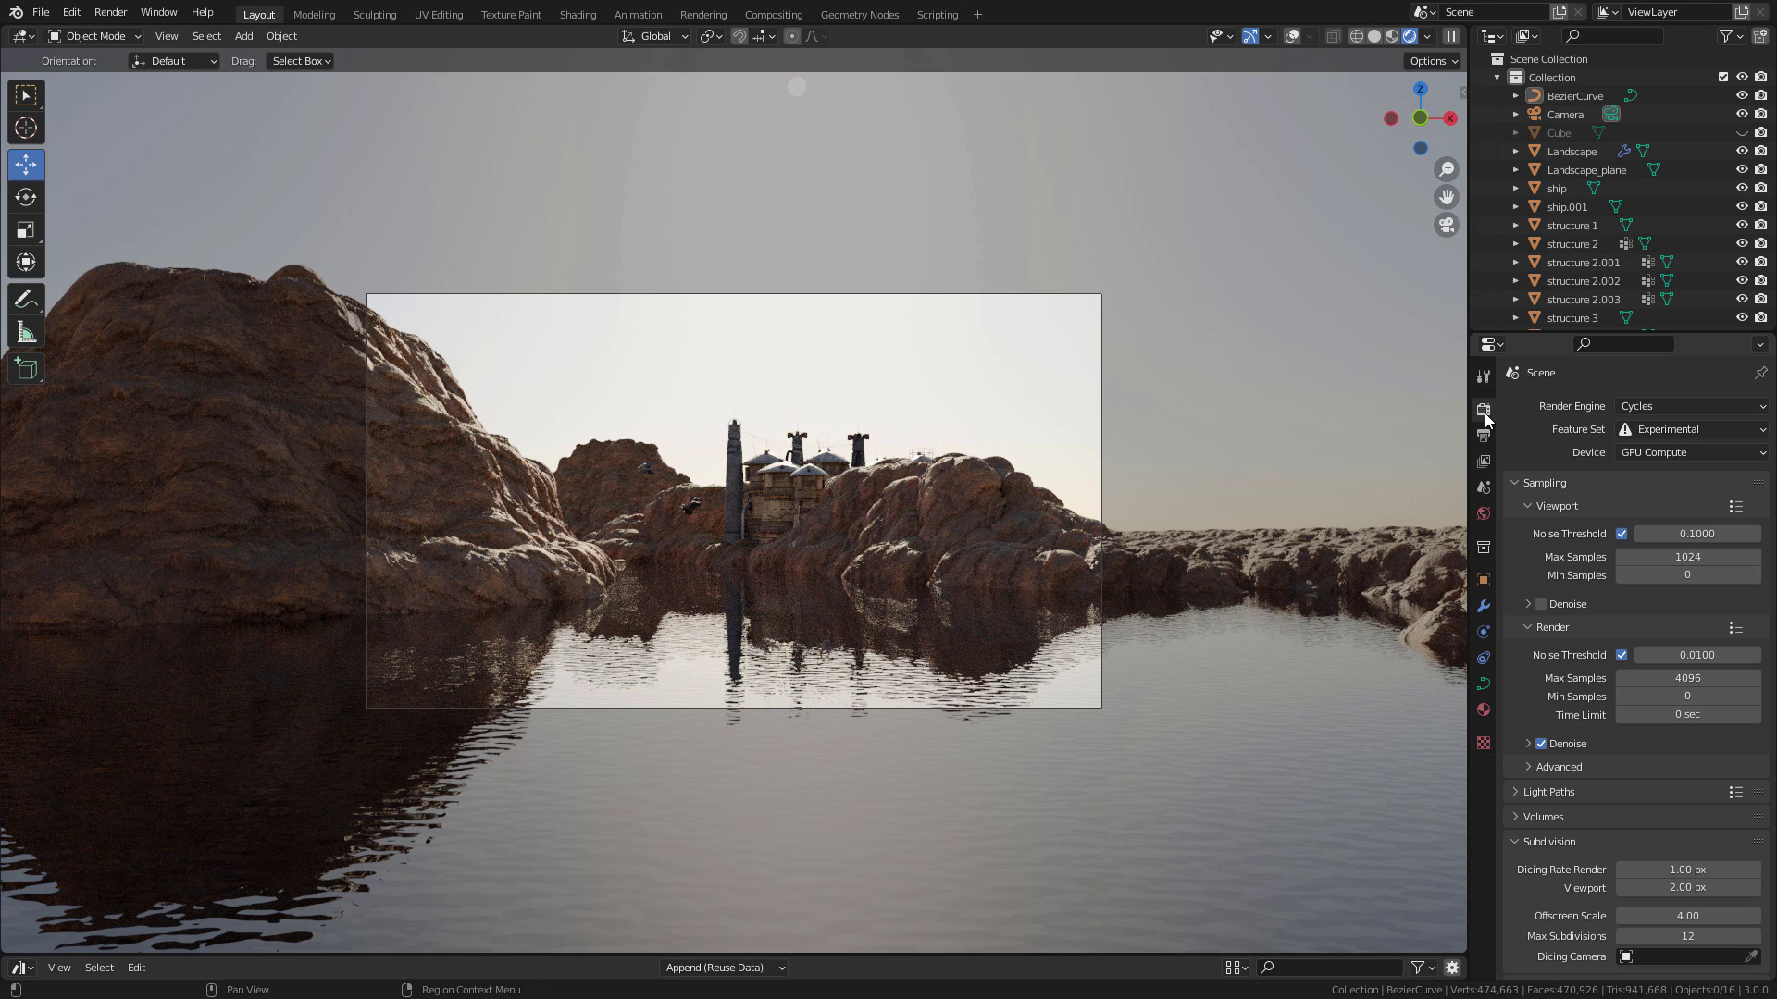
{"action": "scroll", "coordinate": [1540, 553], "scroll_direction": "down", "scroll_amount": 6}
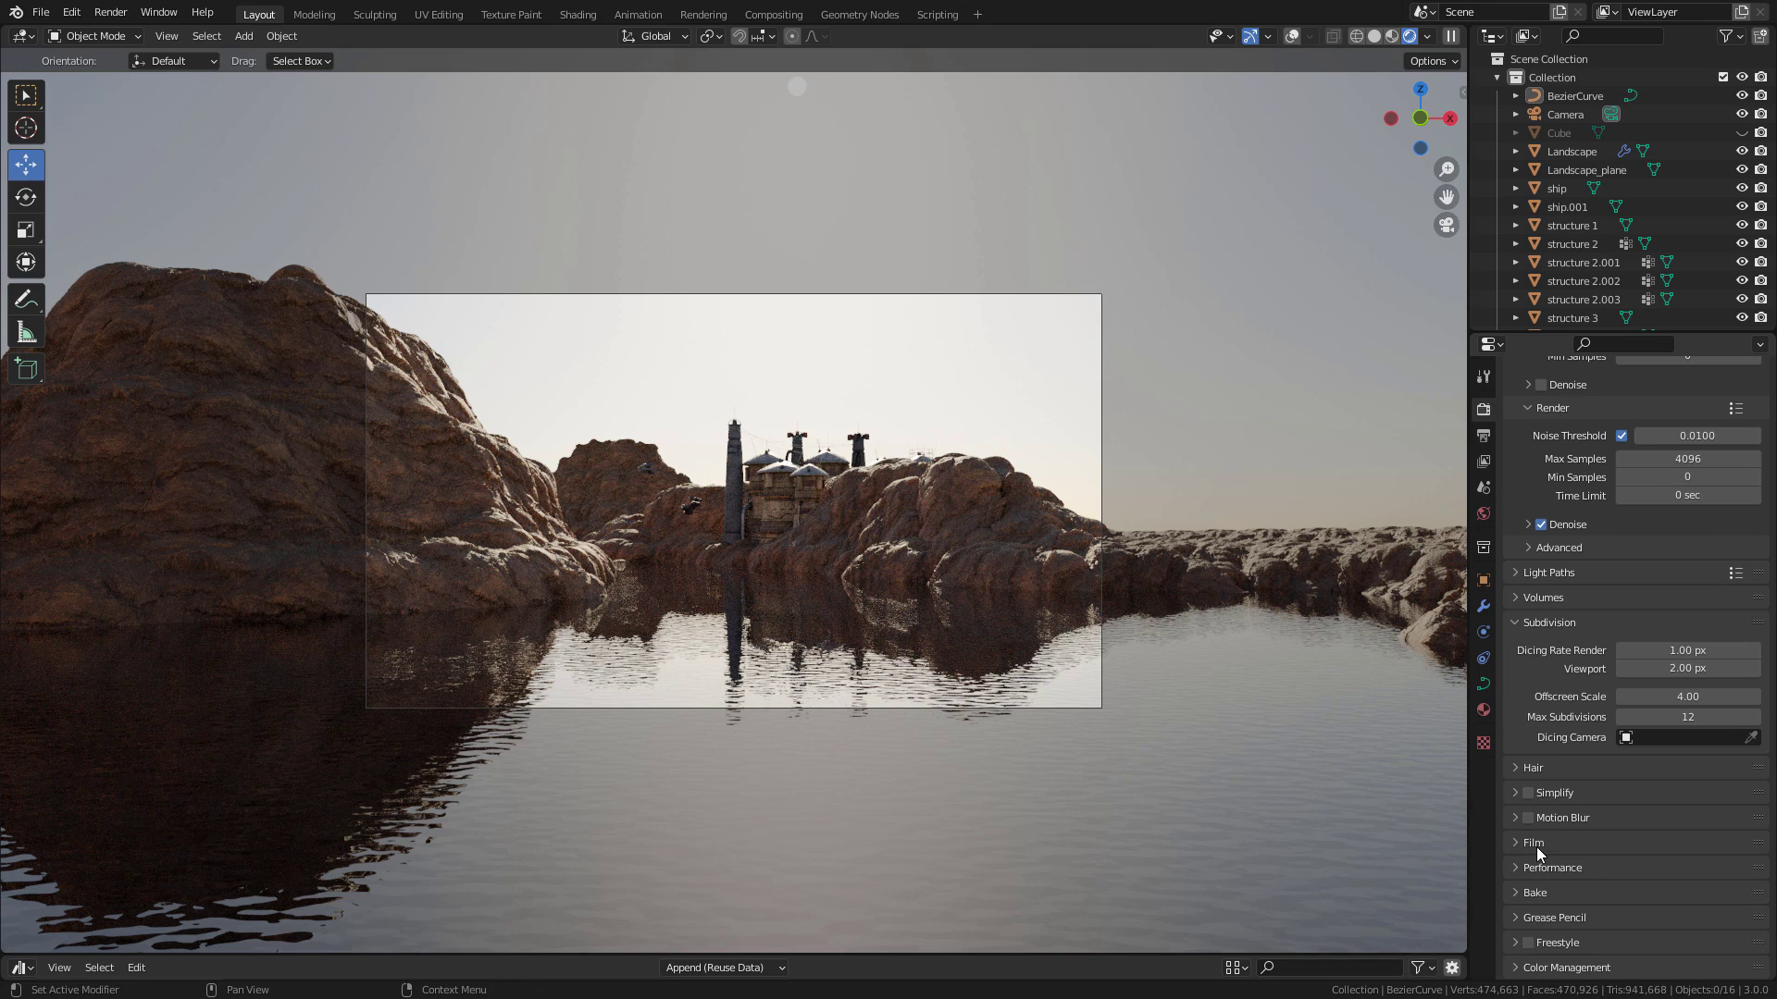
{"action": "left_click", "coordinate": [1537, 844]}
{"action": "scroll", "coordinate": [1536, 846], "scroll_direction": "down", "scroll_amount": 4}
{"action": "left_click", "coordinate": [1540, 830]}
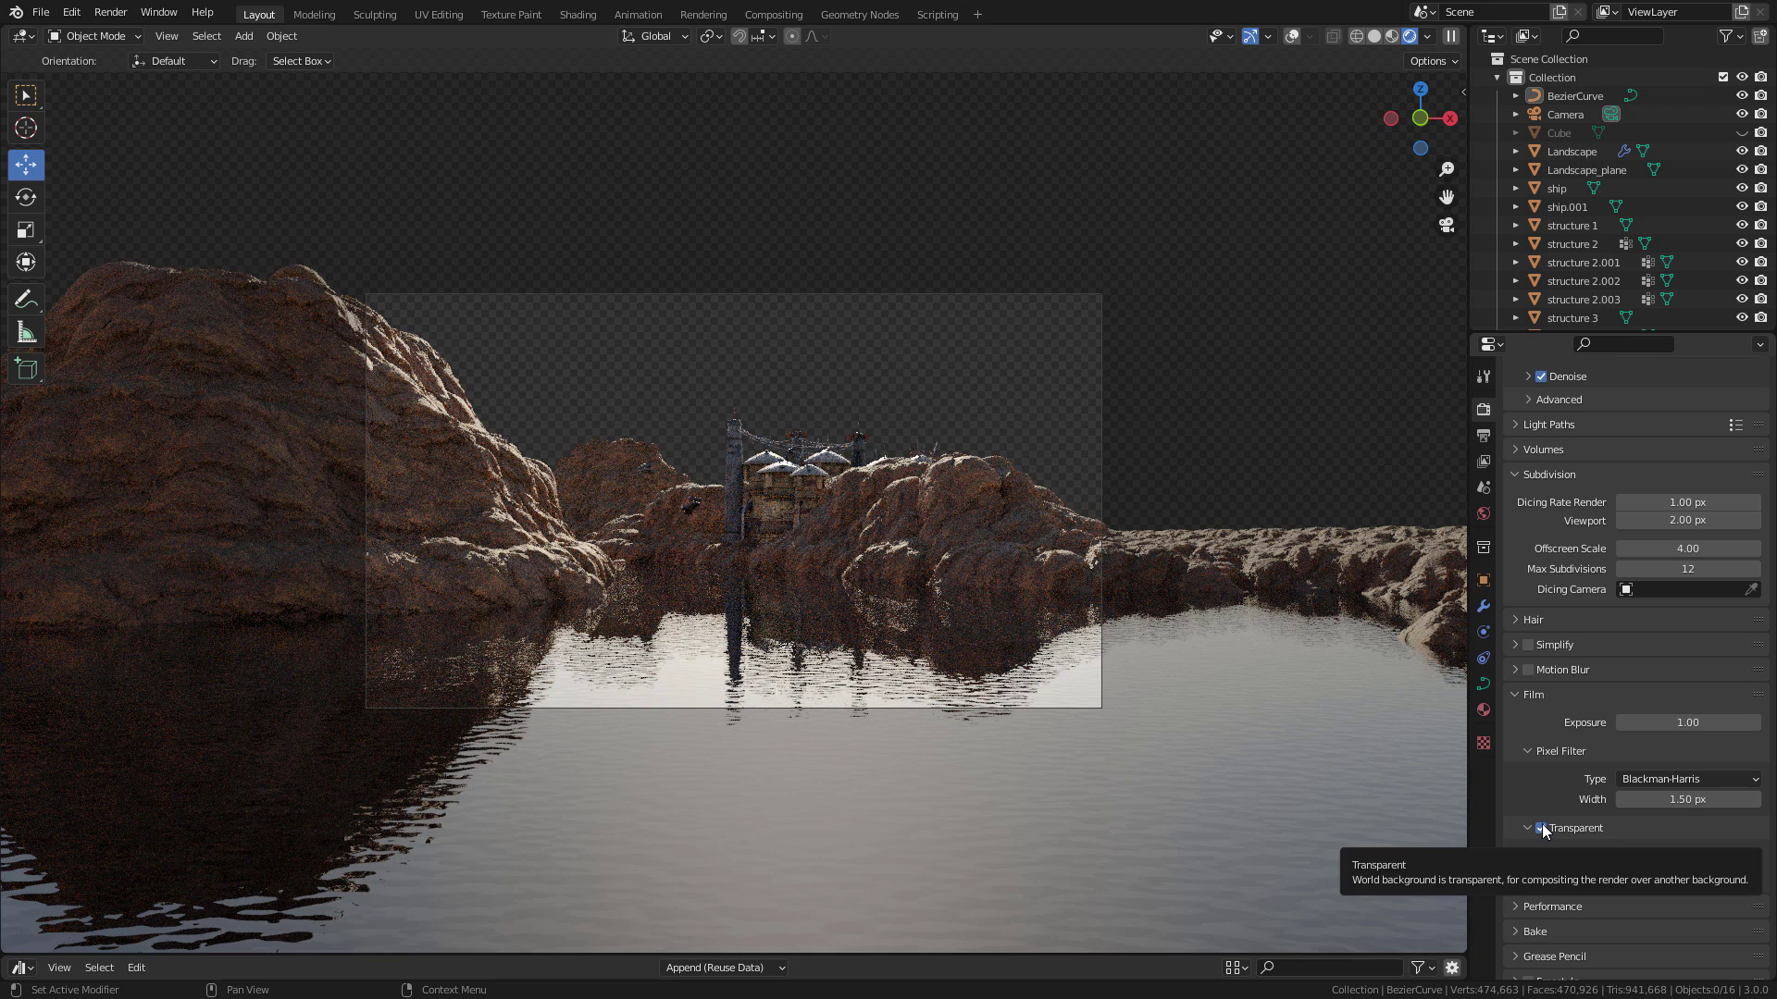
Set the color management look to Medium High Contrast and render the image
{"action": "scroll", "coordinate": [1541, 824], "scroll_direction": "down", "scroll_amount": 1}
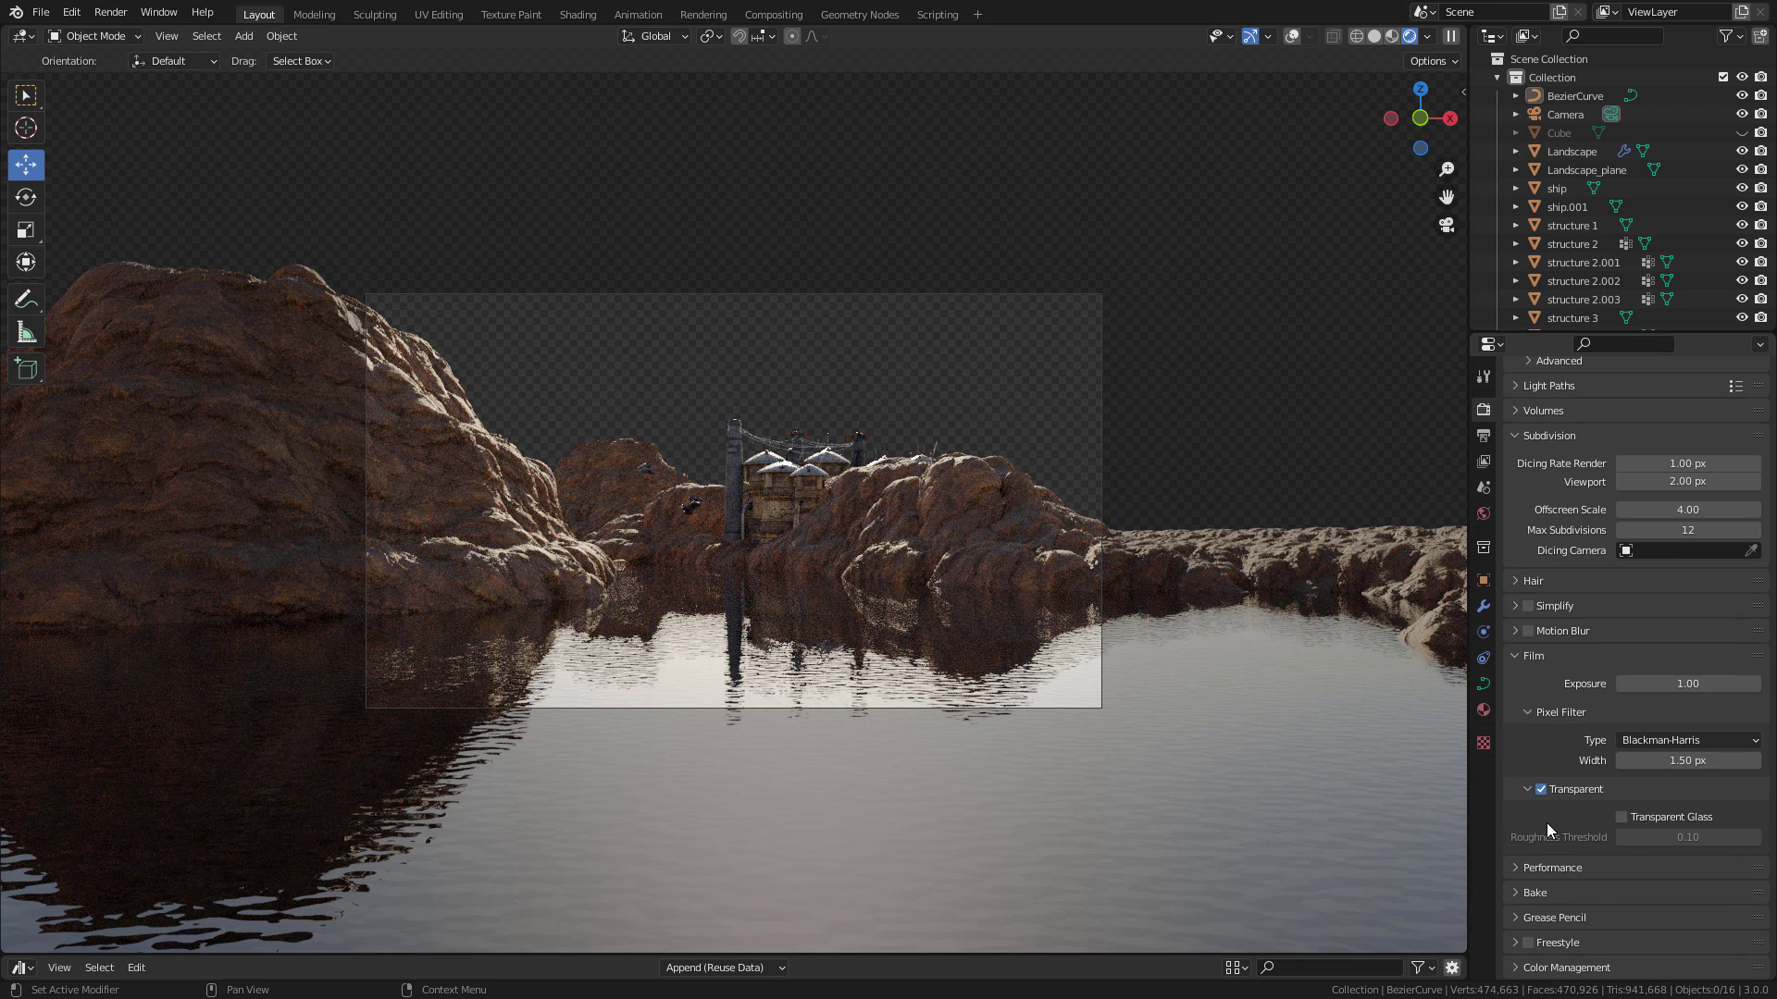
{"action": "left_click", "coordinate": [1555, 964]}
{"action": "scroll", "coordinate": [1569, 908], "scroll_direction": "down", "scroll_amount": 4}
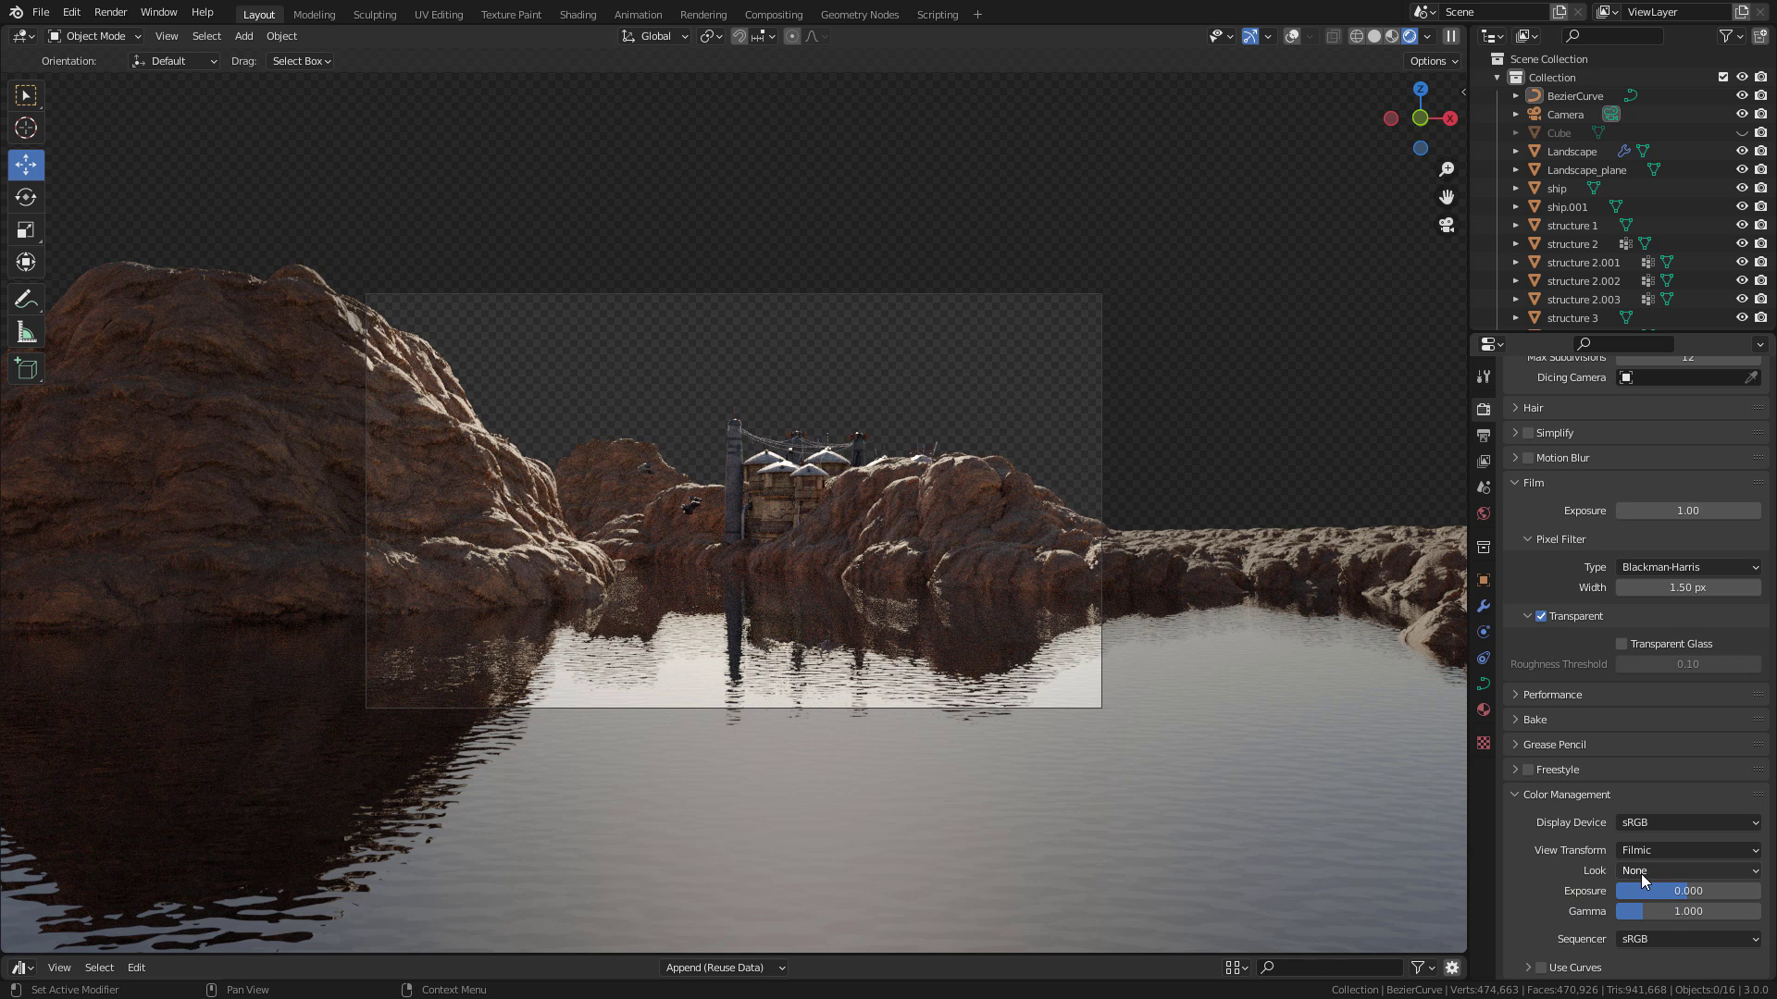
{"action": "left_click", "coordinate": [1641, 873]}
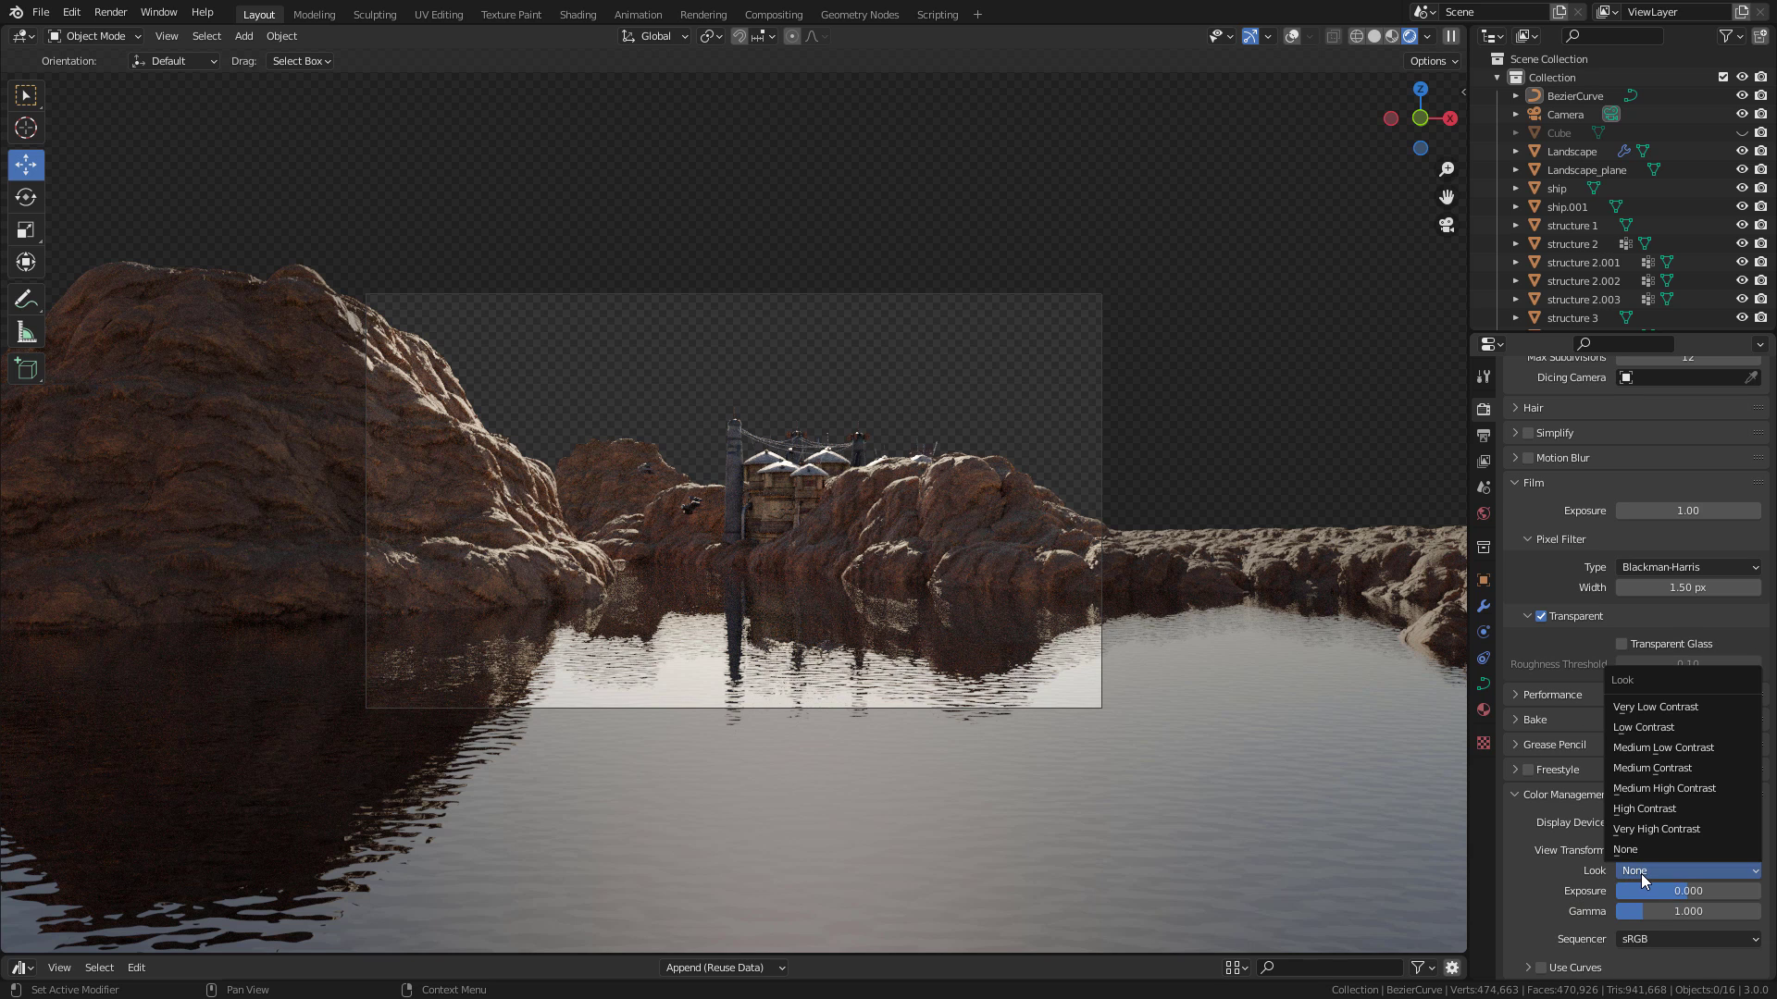
{"action": "left_click", "coordinate": [1643, 790]}
{"action": "key", "text": "F12"}
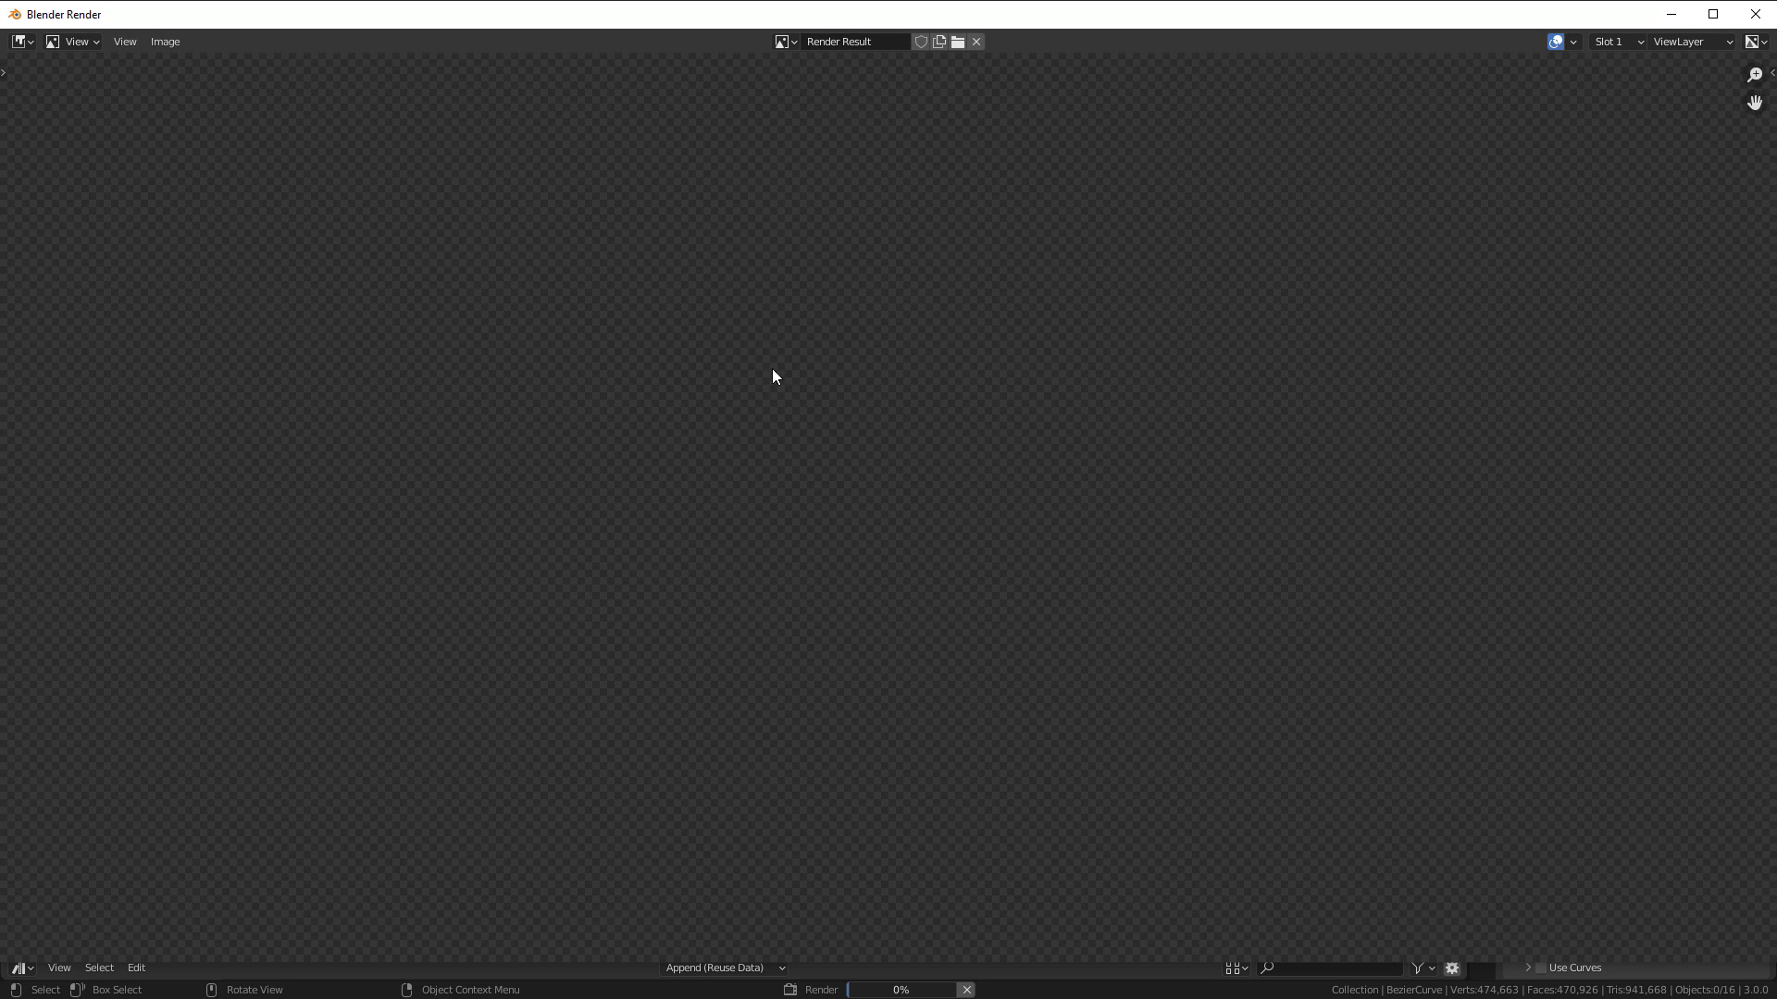